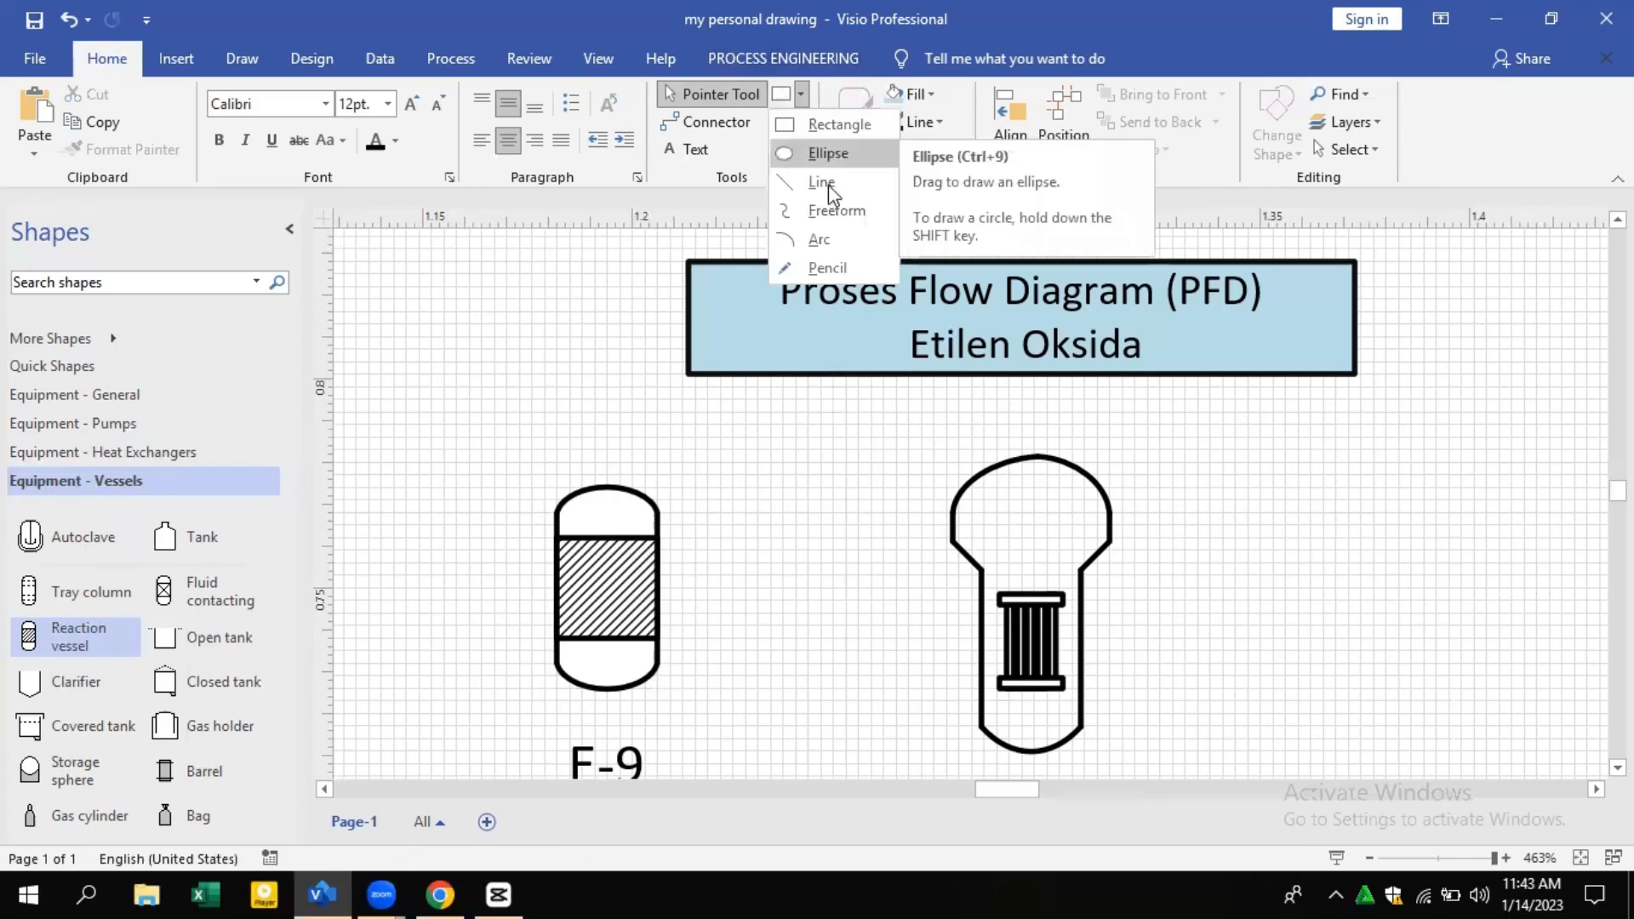
Draw a dashed ¼ pt line about 0.024 m long across the neck of the bulb-topped reactor vessel
click(820, 182)
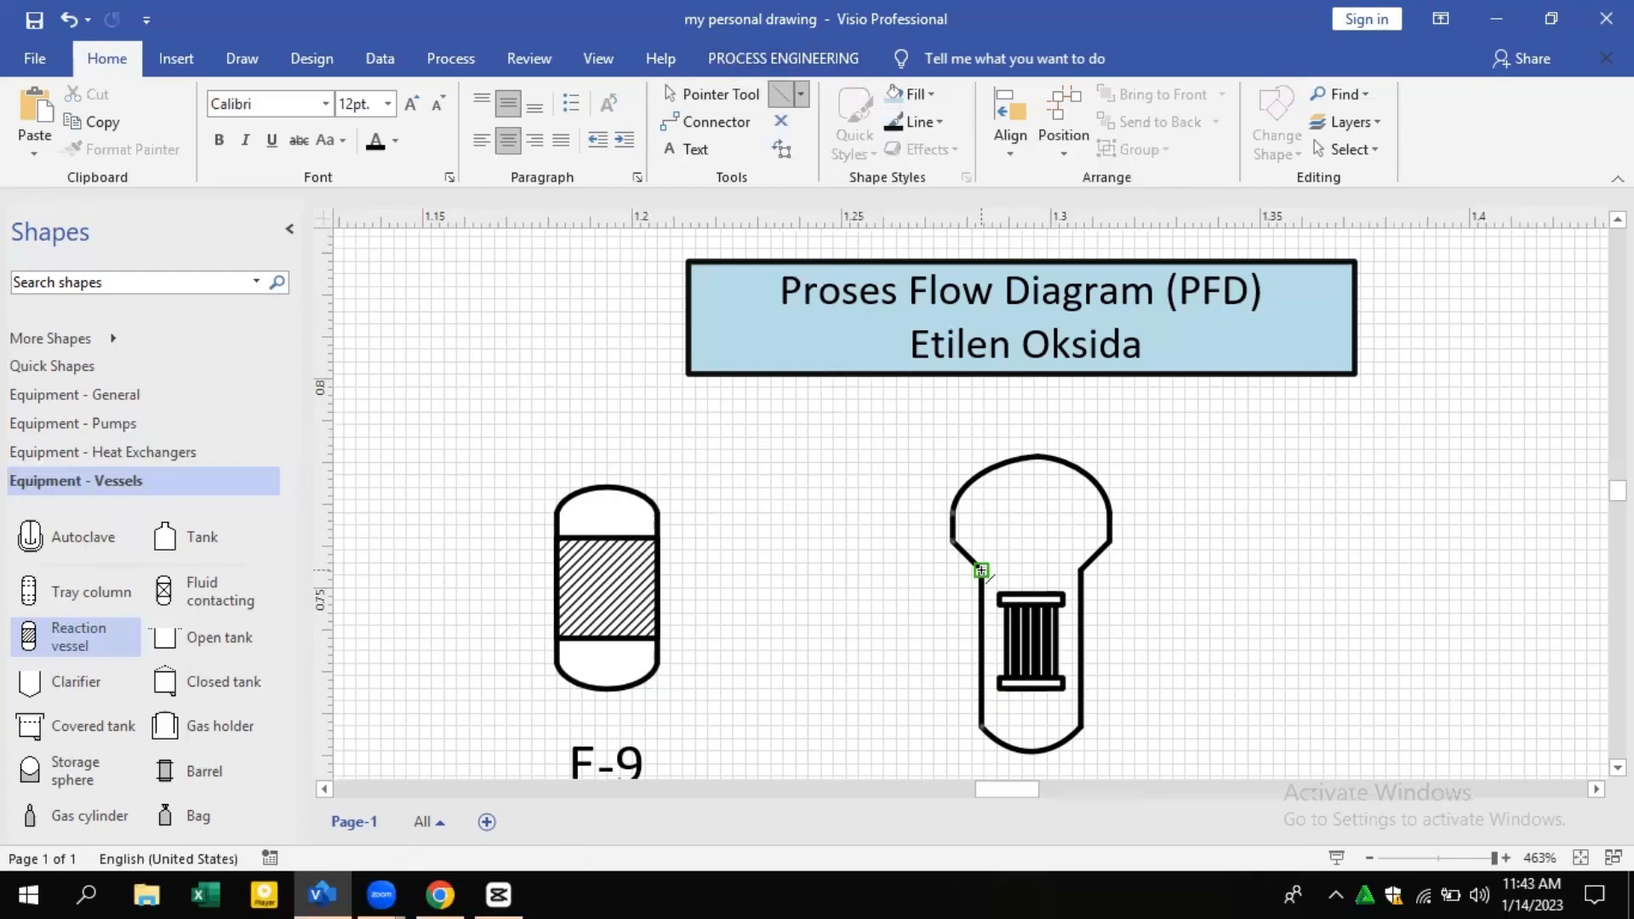
drag(1073, 576, 1080, 569)
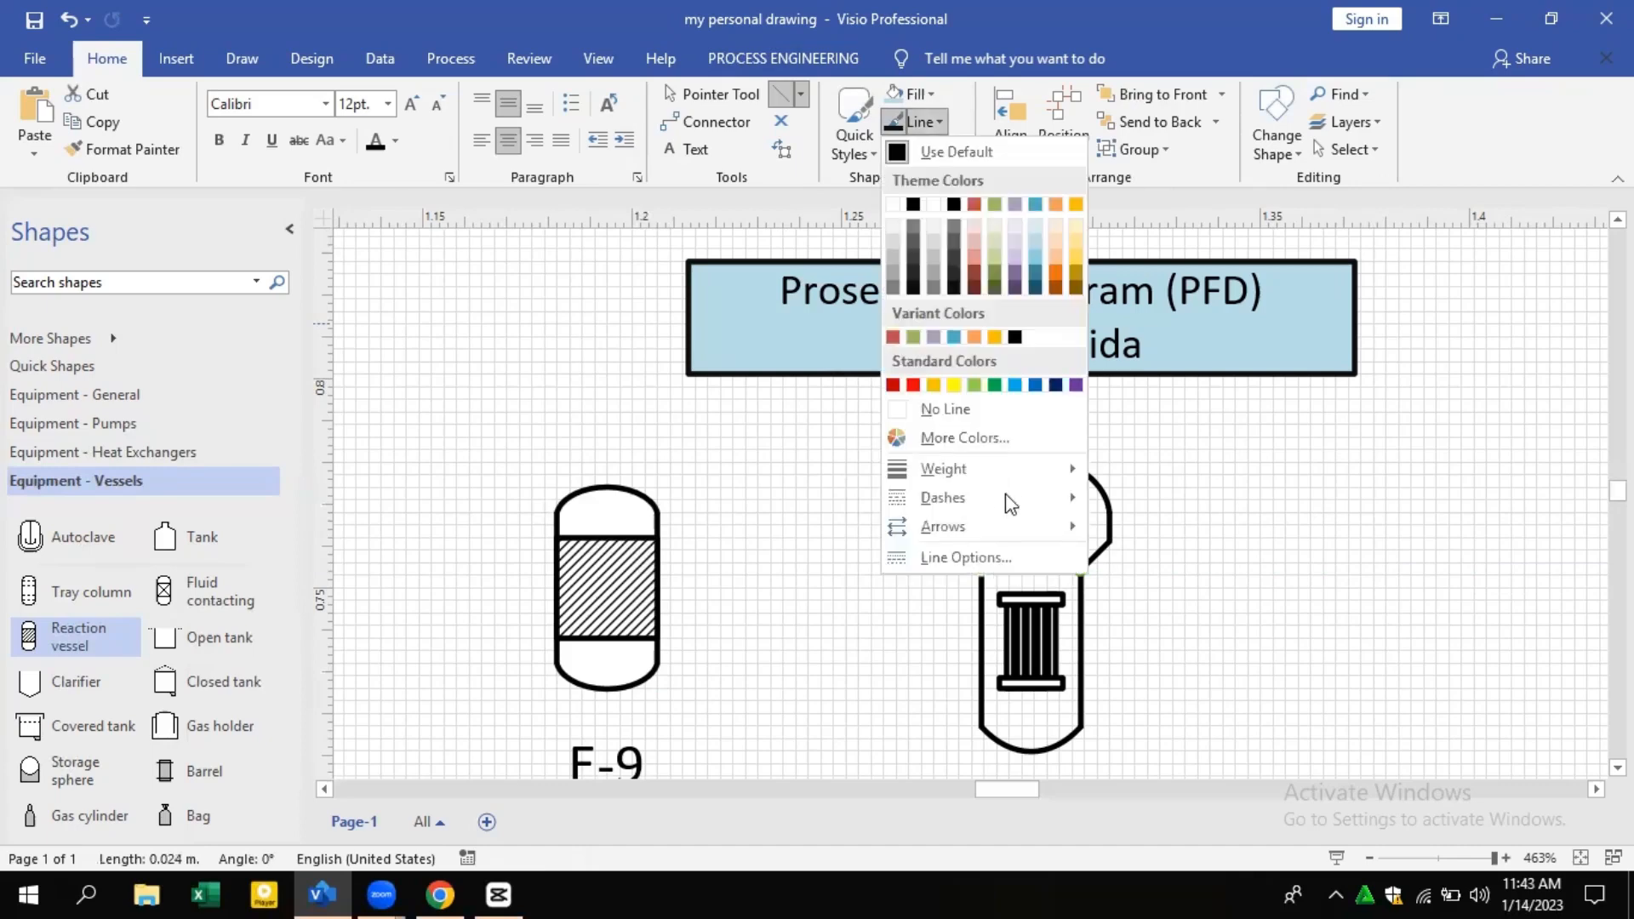
mouse_move(1008, 500)
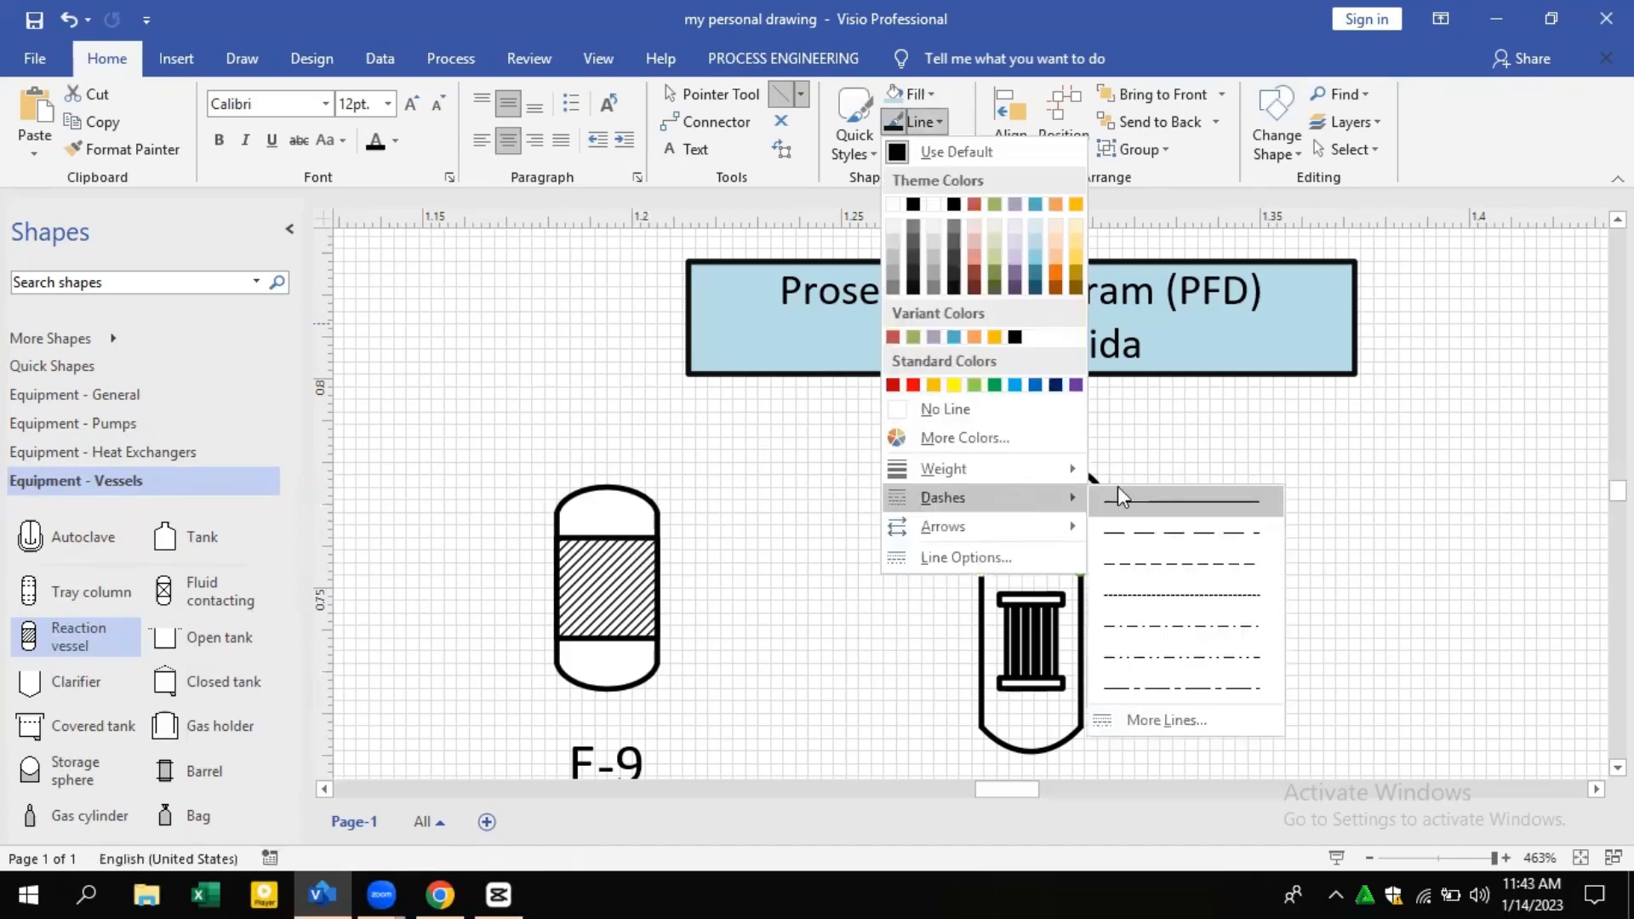
click(1173, 568)
click(938, 124)
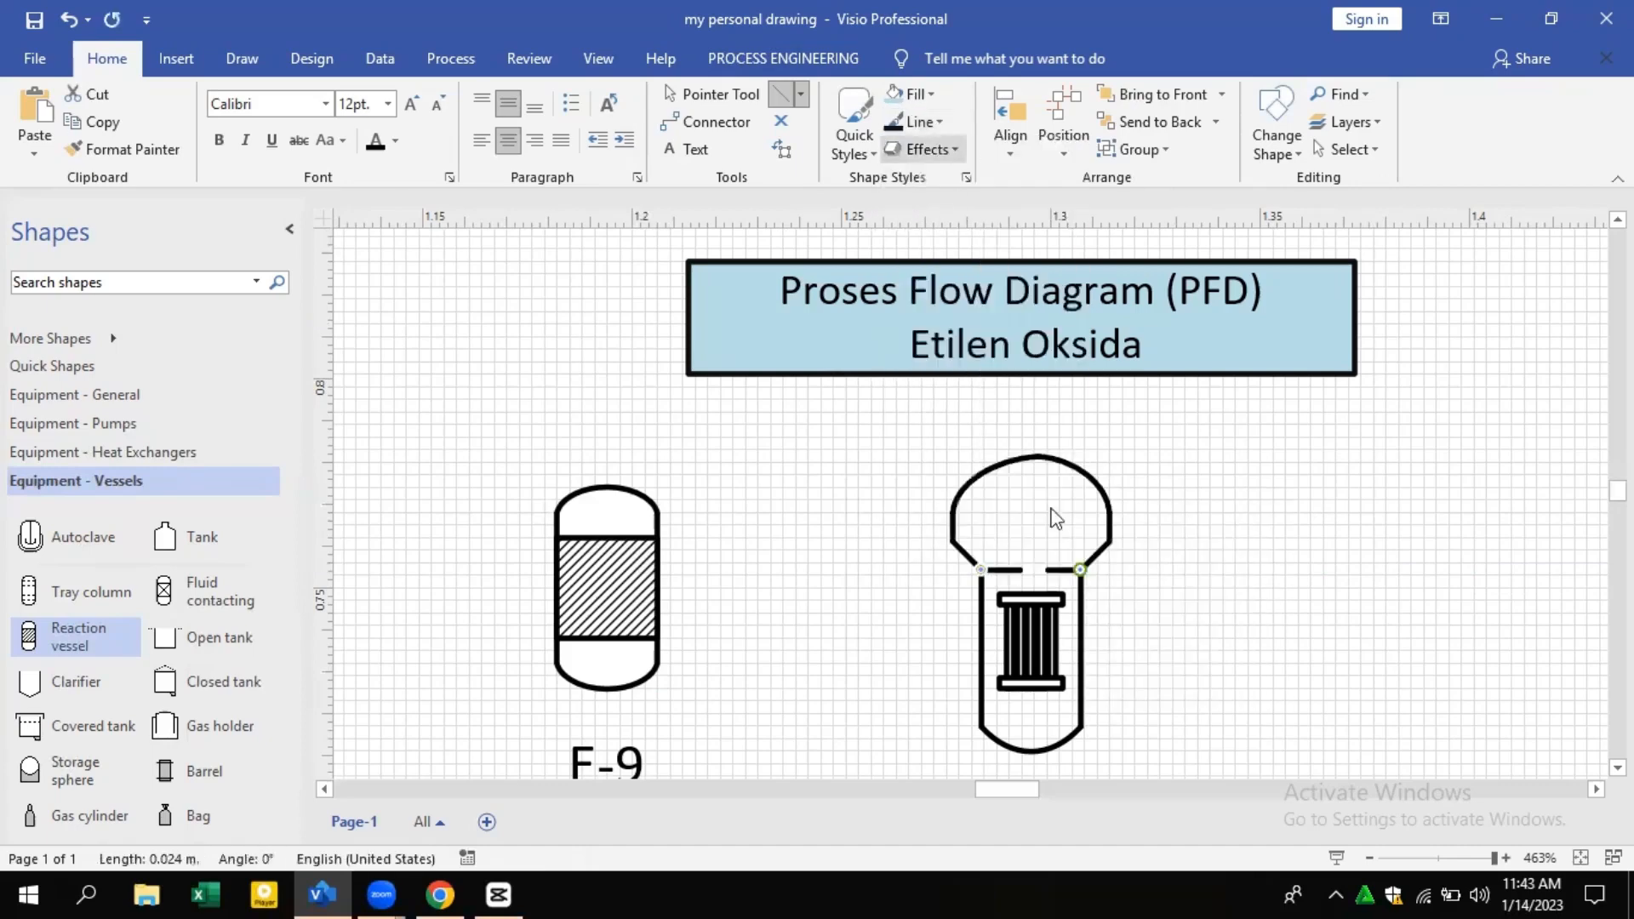
mouse_move(1020, 474)
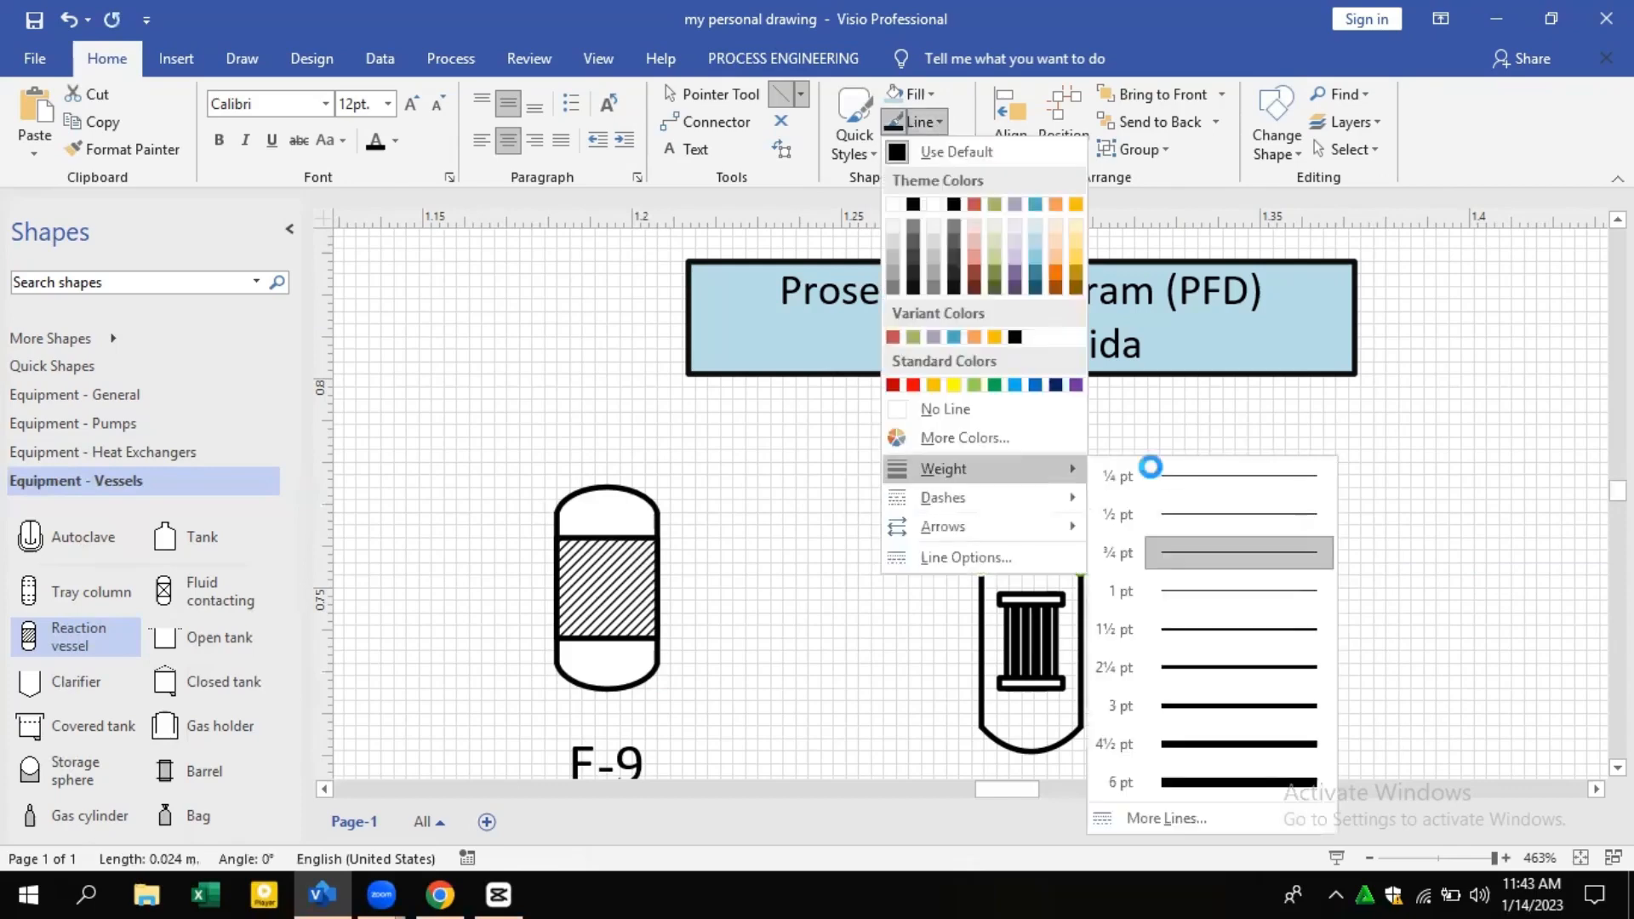
click(756, 93)
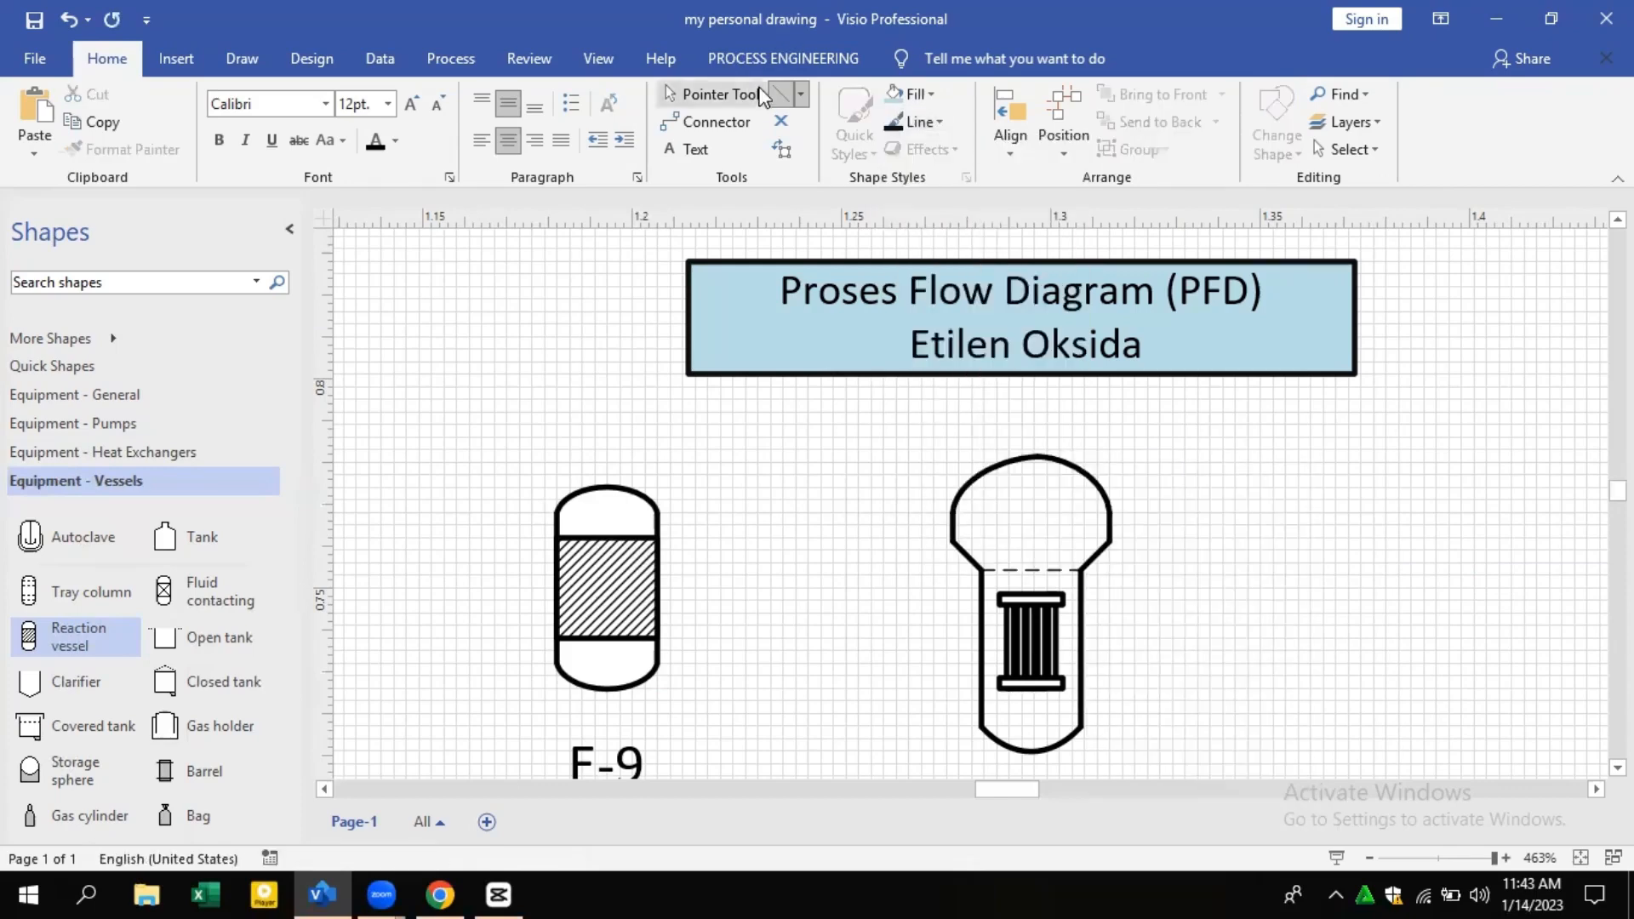
Group all parts of the bulb-topped reactor vessel and move the group a little farther from vessel E-9
drag(1244, 753, 884, 429)
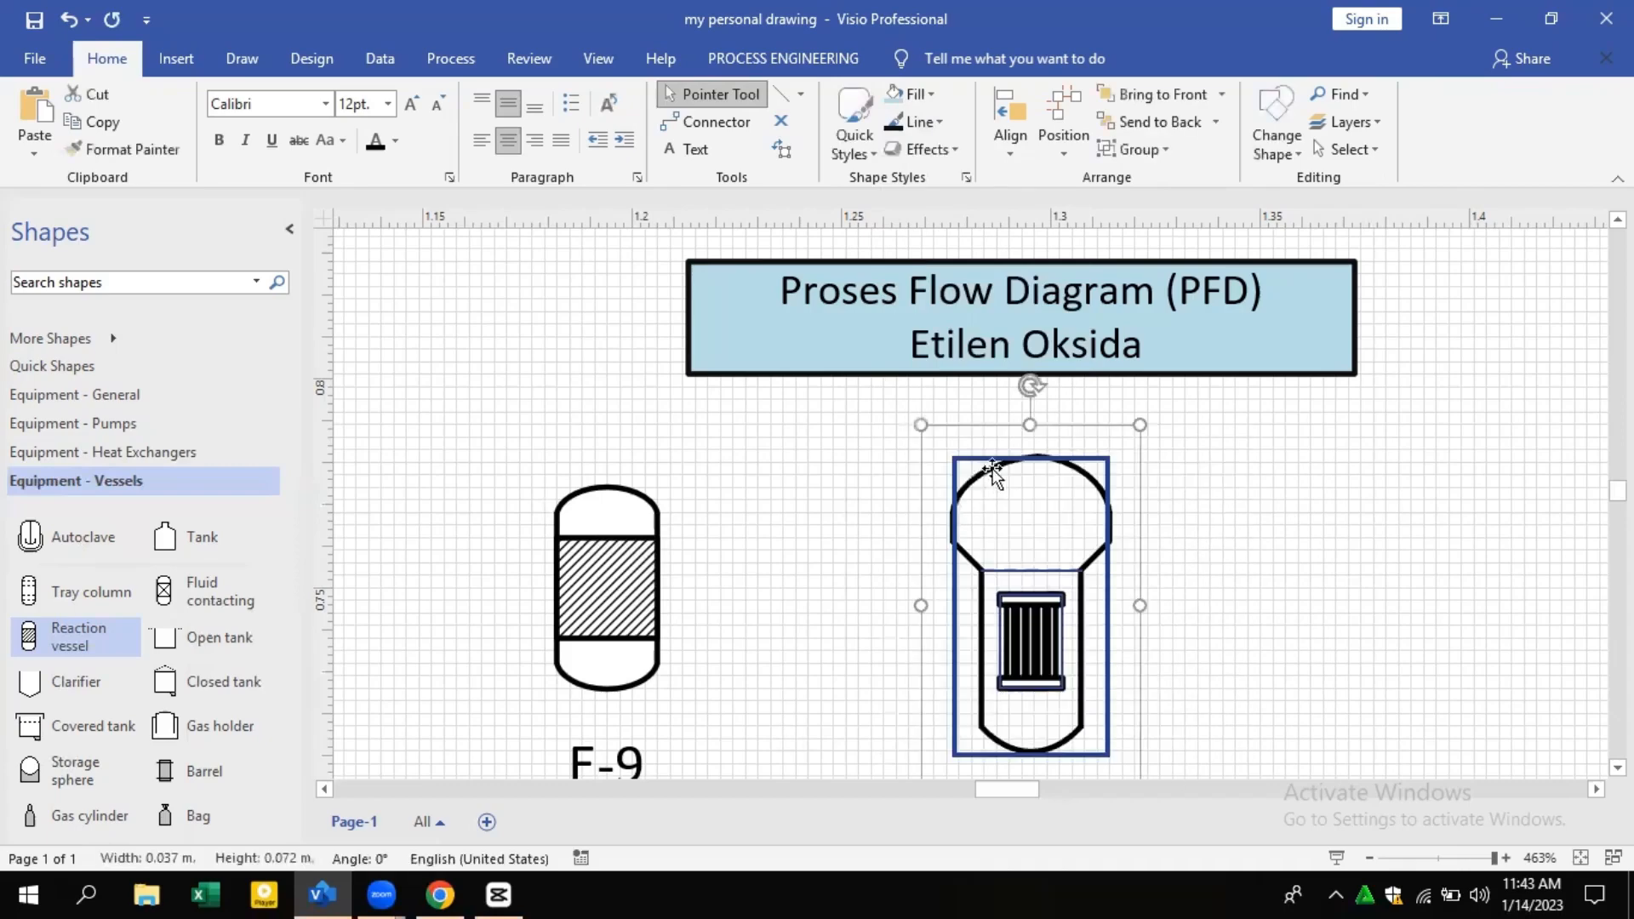
right_click(1181, 578)
mouse_move(1186, 575)
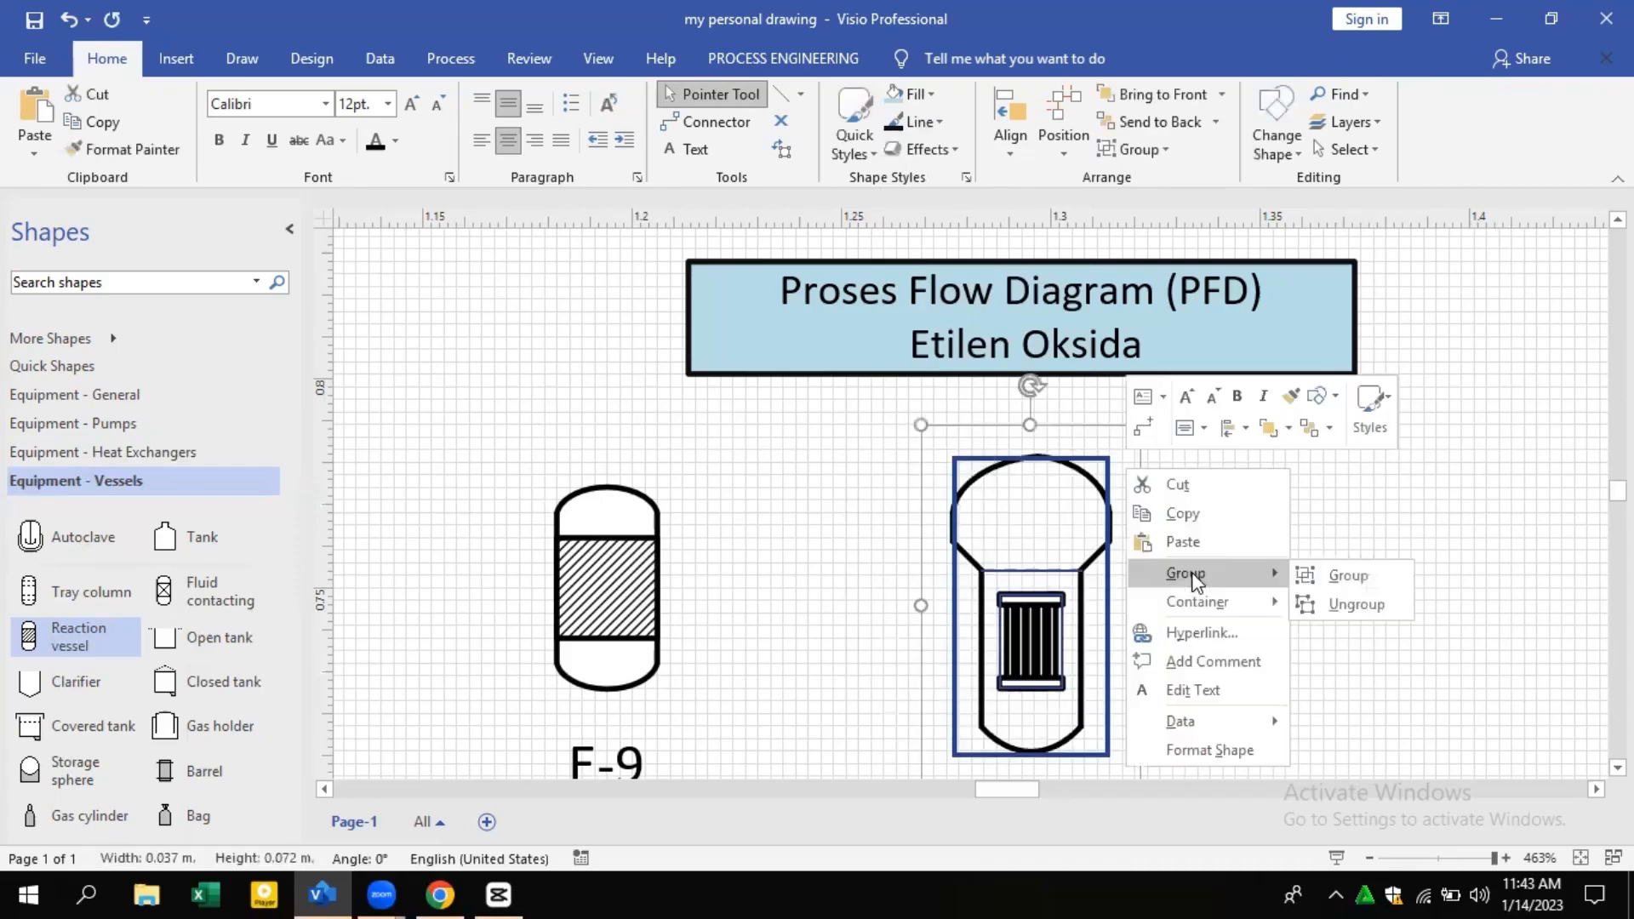
click(1302, 575)
drag(1096, 475, 1239, 504)
scroll(1209, 476, down, 2)
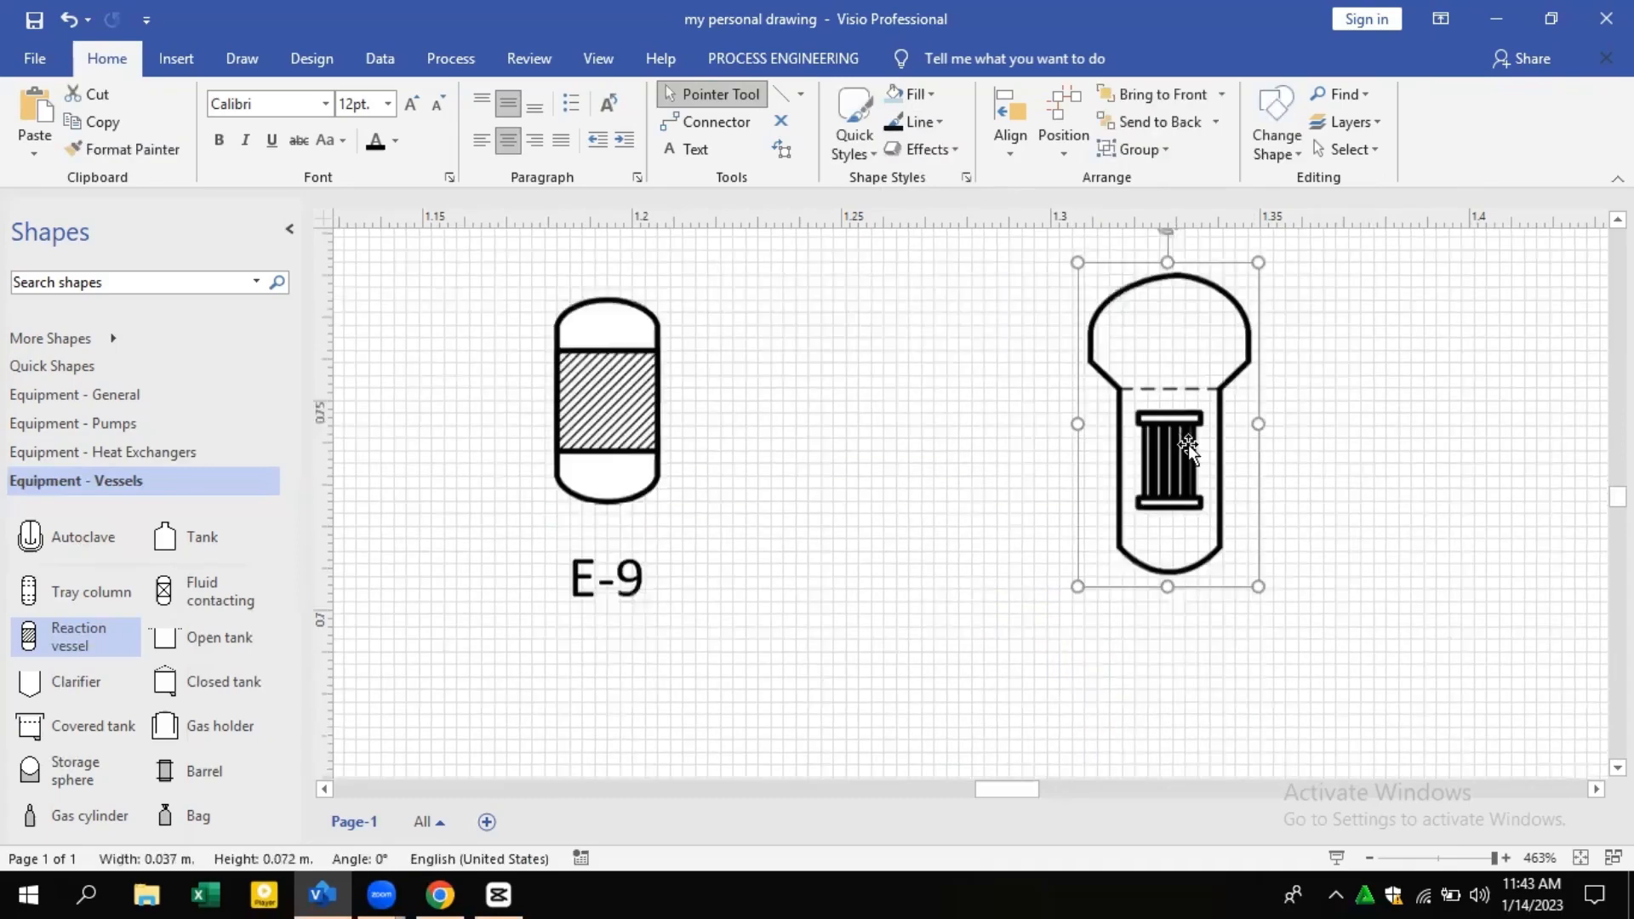
Display the Pan & Zoom overview of the drawing page
scroll(1189, 447, up, 2)
scroll(1187, 463, up, 5)
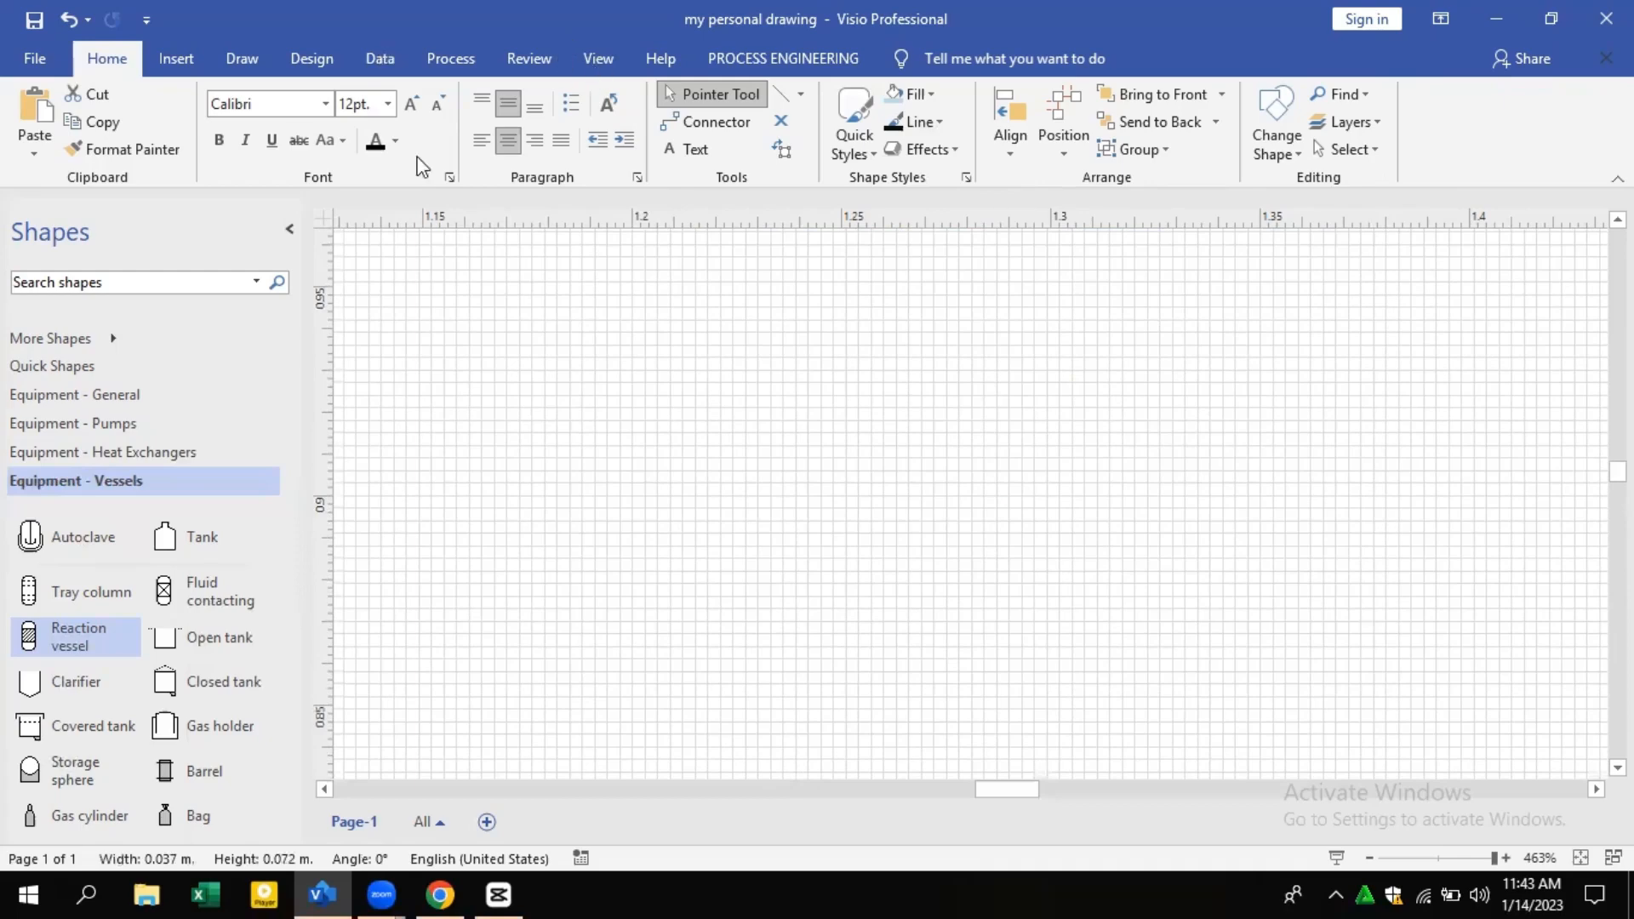
click(598, 58)
click(323, 155)
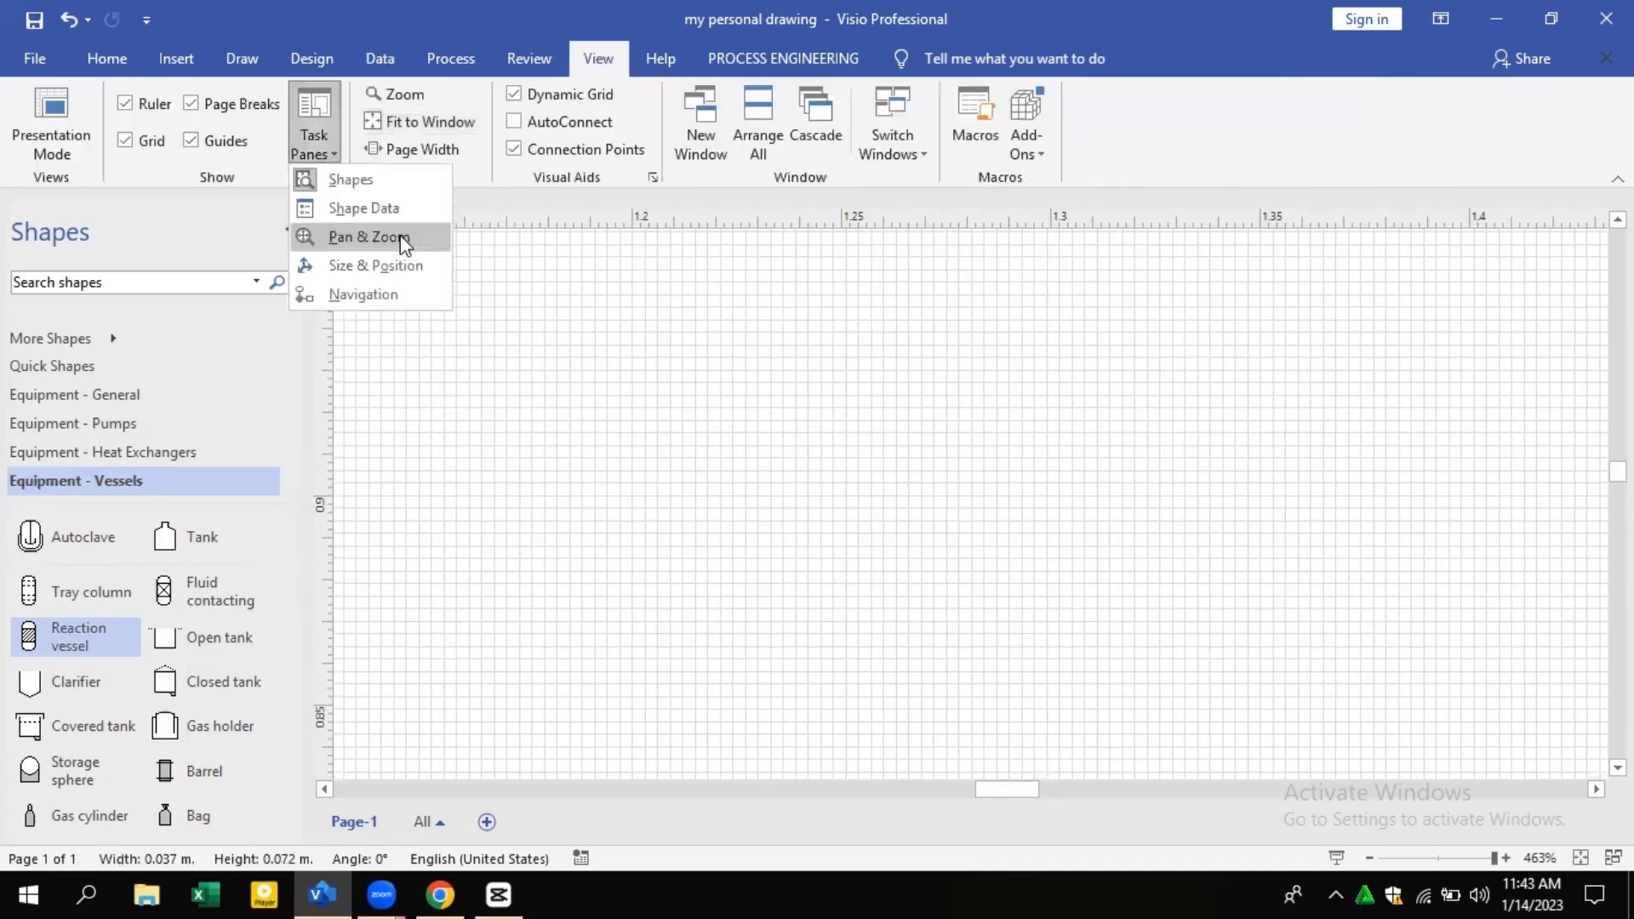
click(400, 240)
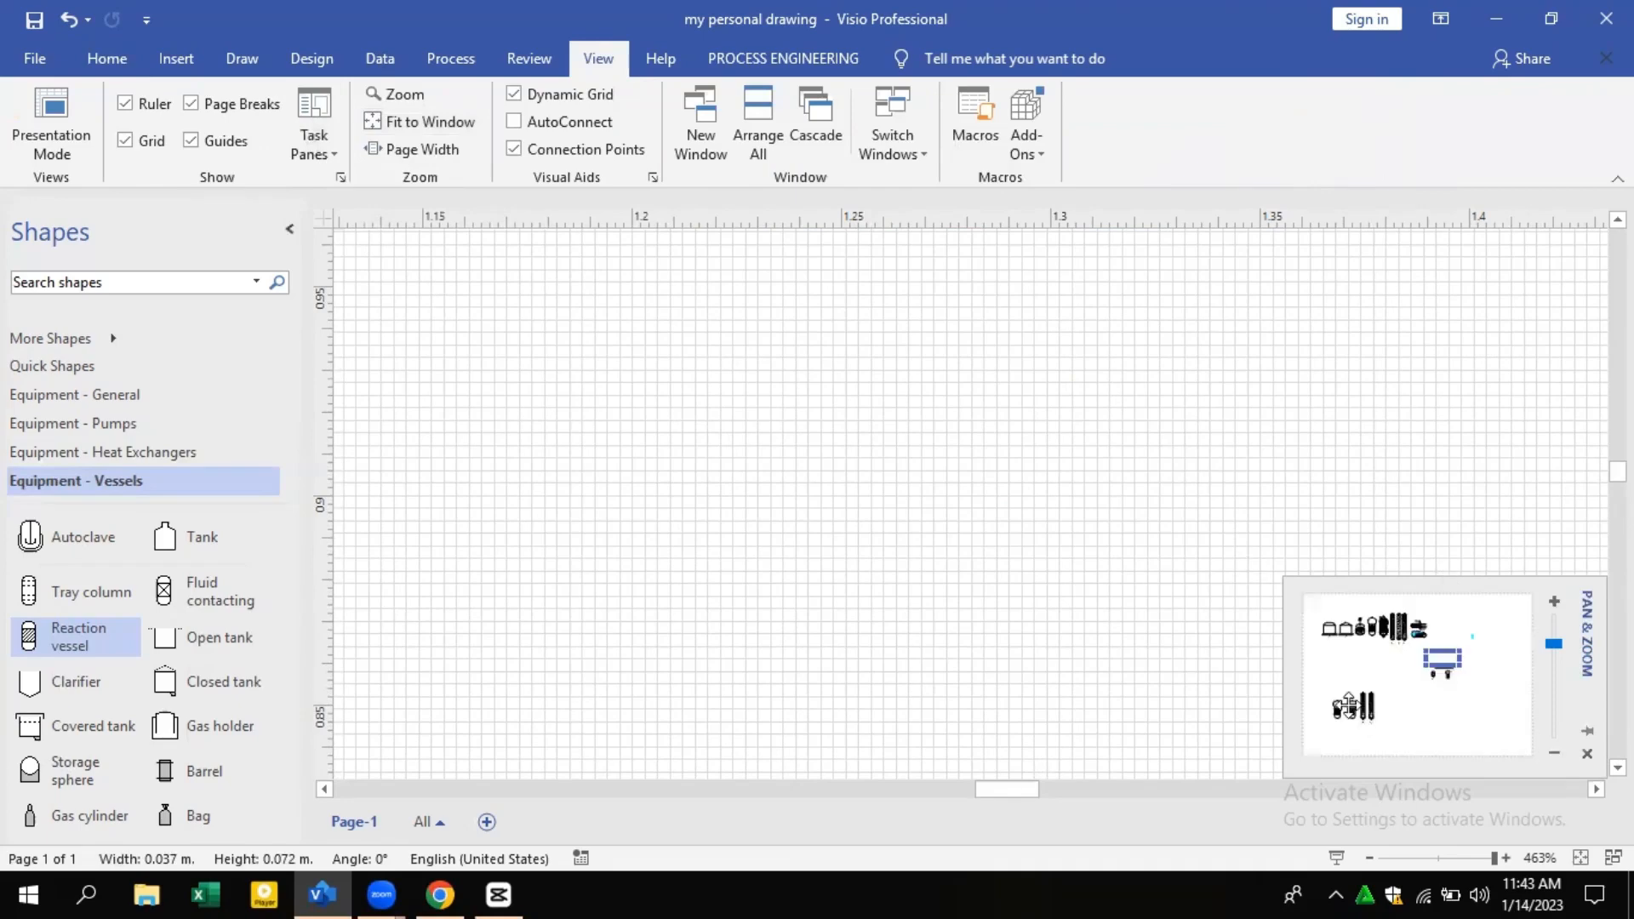
Examine the two completed bulb-topped reactor vessels, including their nozzles, dashed neck lines and tube bundles
click(1349, 705)
scroll(905, 439, down, 5)
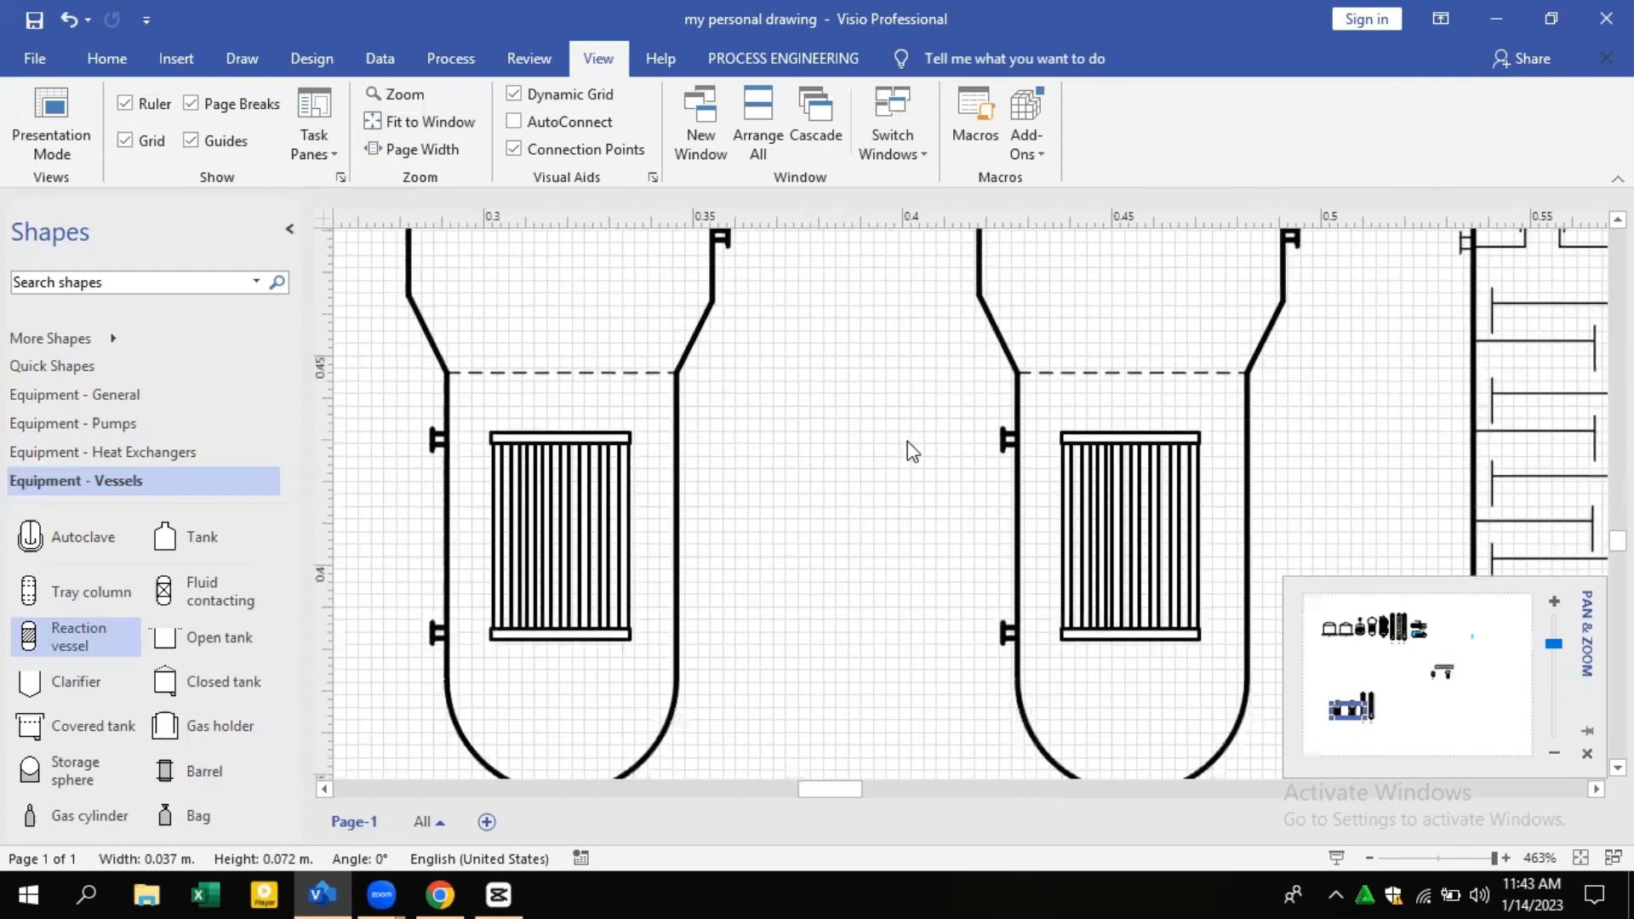
scroll(907, 442, down, 1)
scroll(908, 441, up, 2)
scroll(1450, 673, down, 1)
click(1551, 754)
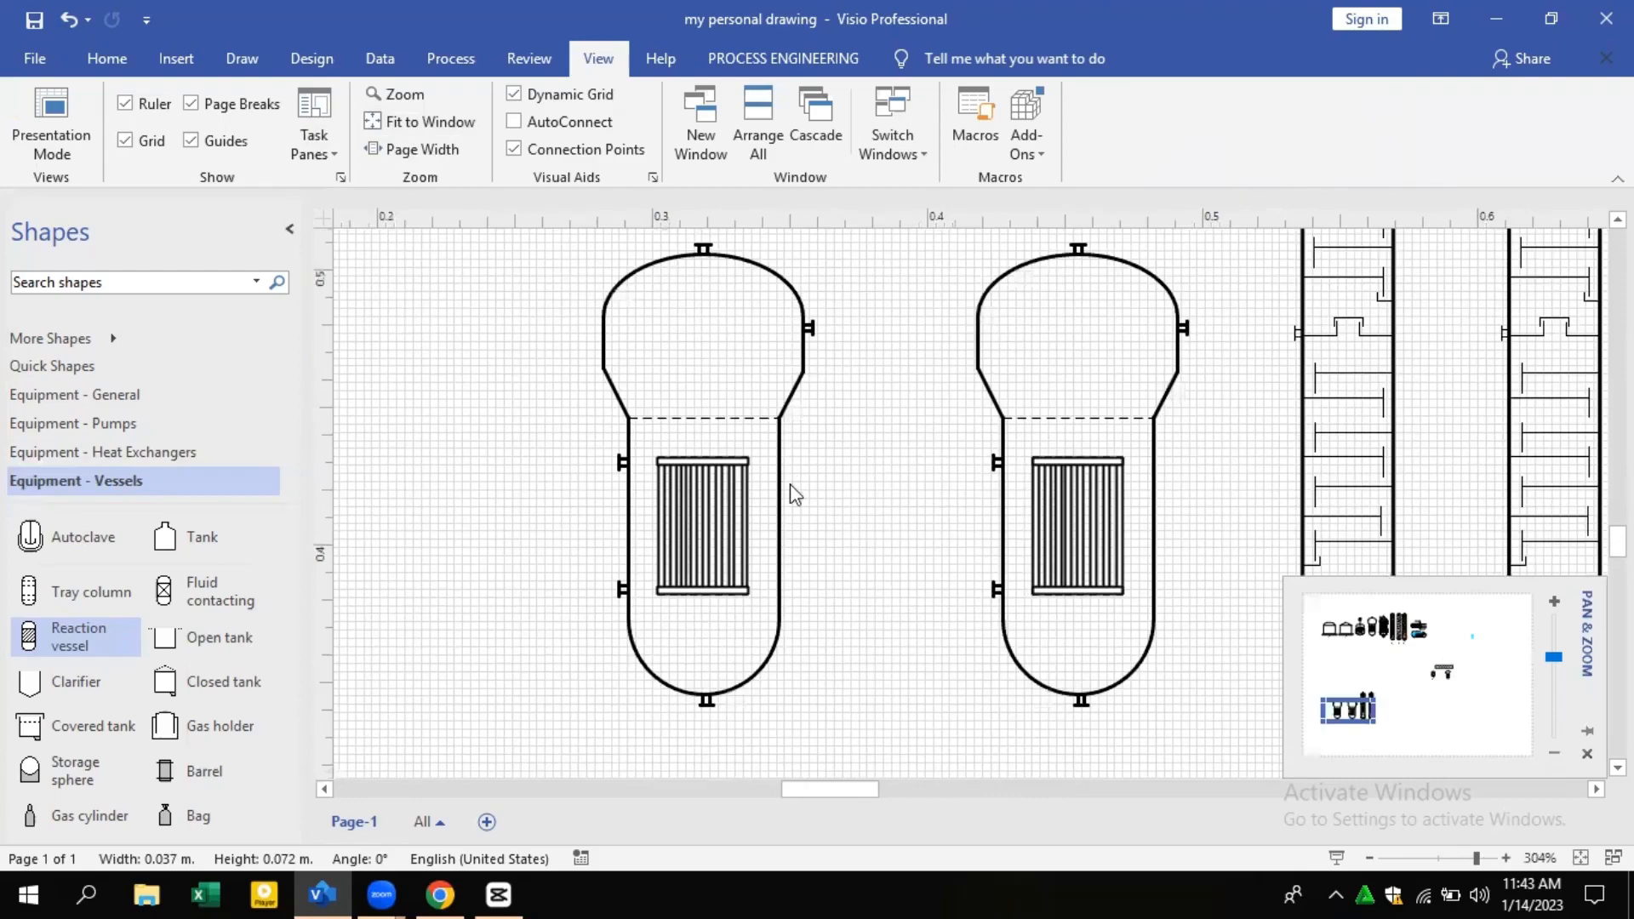
scroll(719, 370, up, 2)
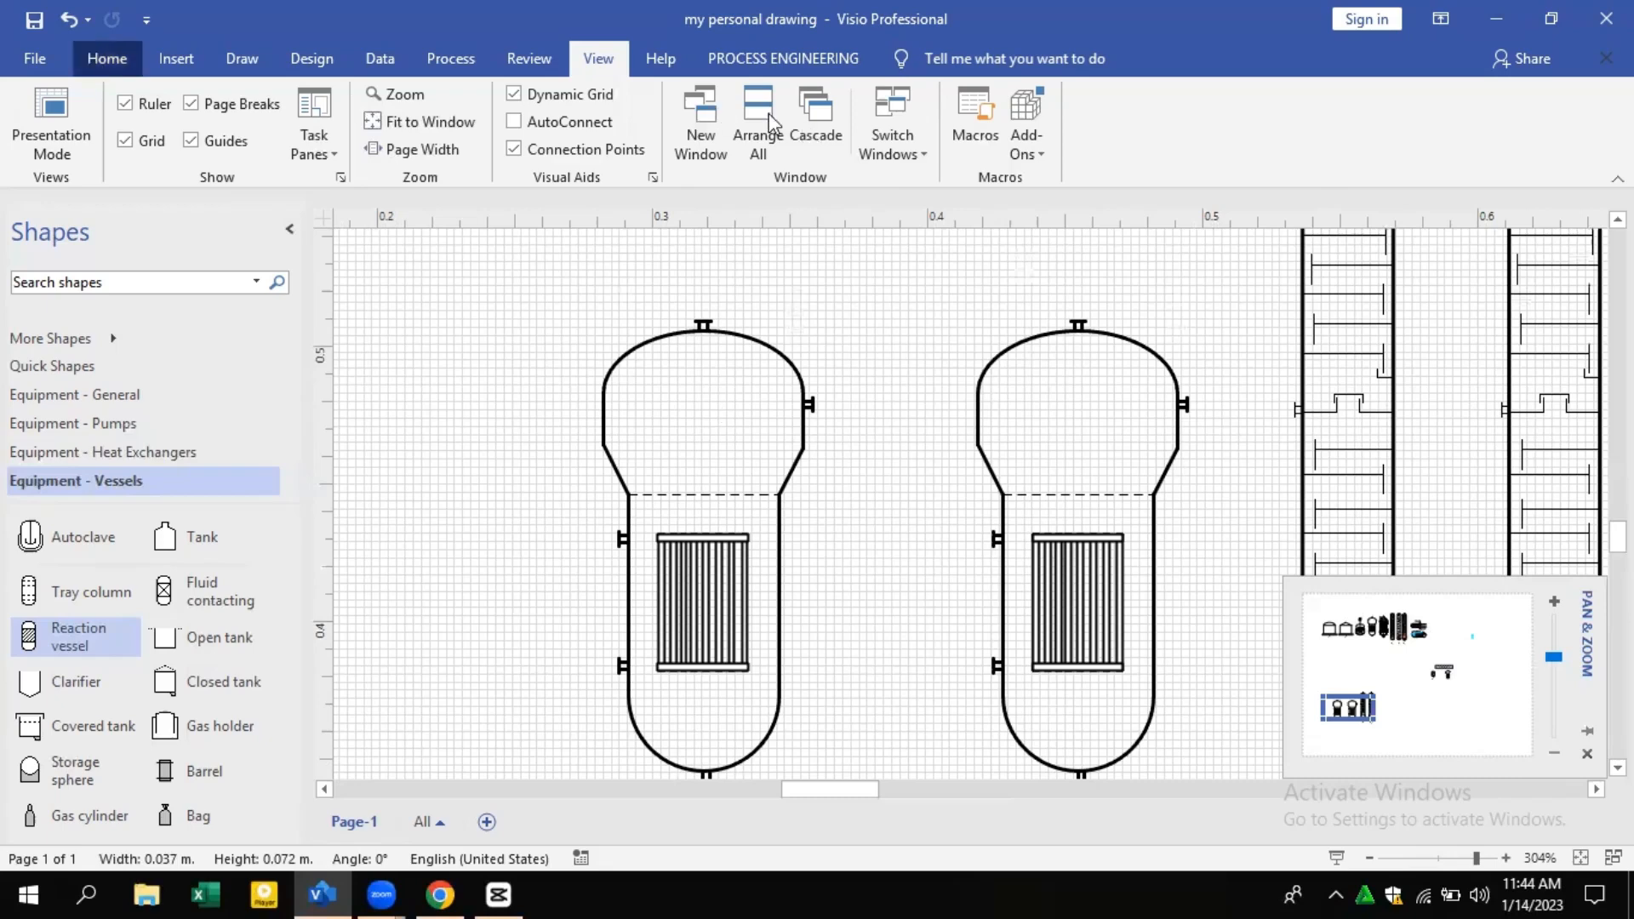
Draw two short vertical lines side by side in the empty space between and above the two completed reactor vessels
click(801, 96)
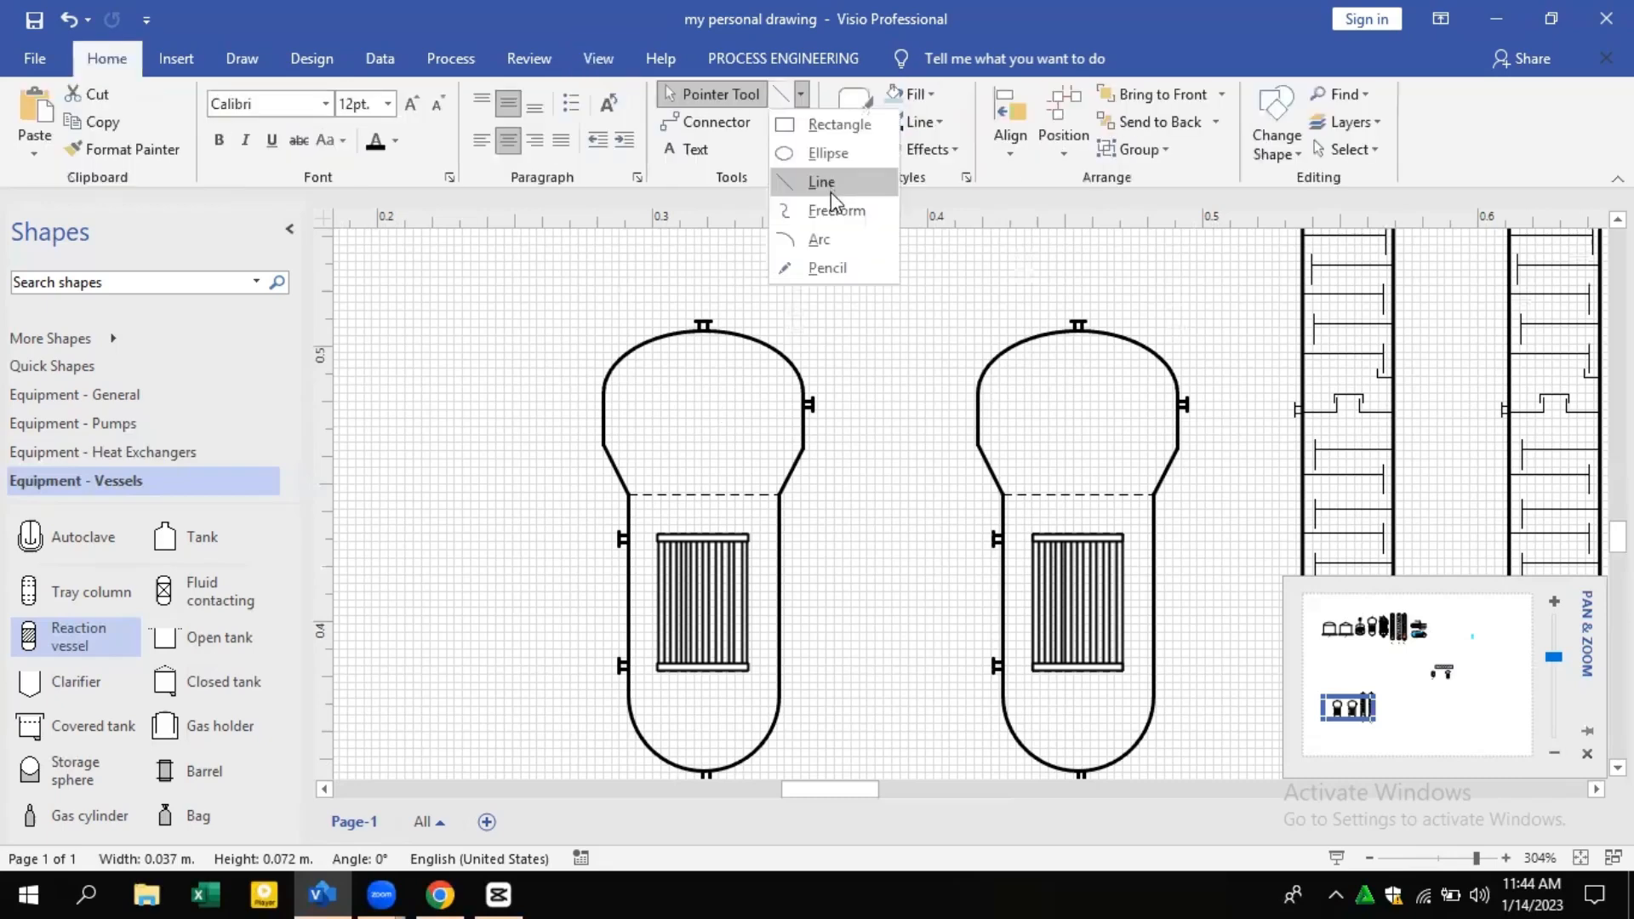
click(831, 186)
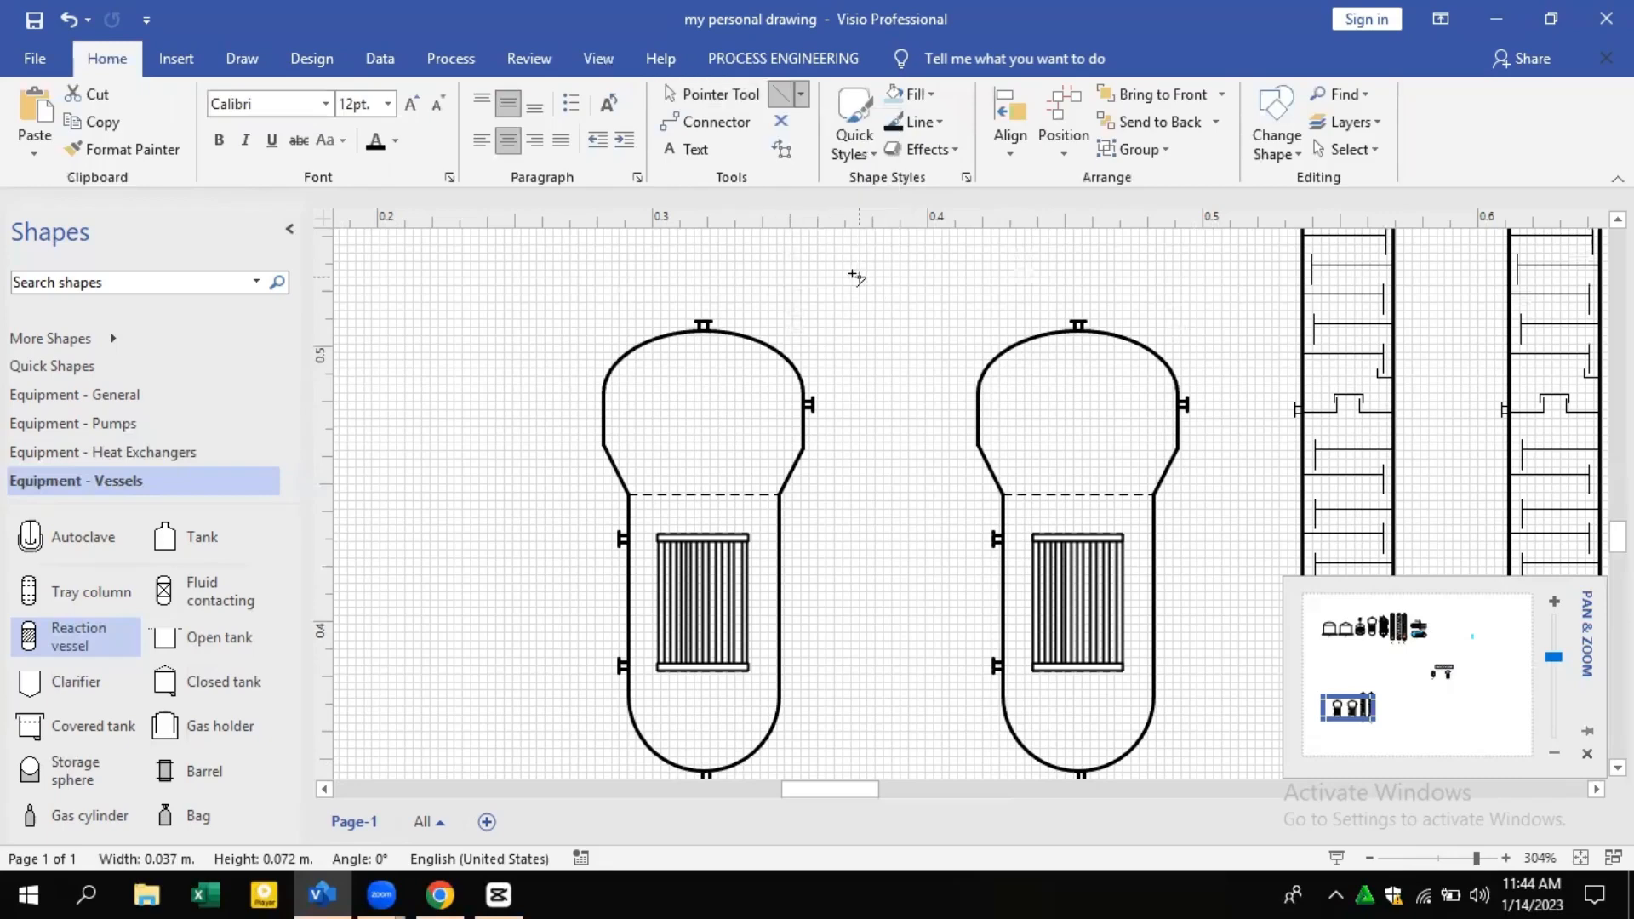
mouse_move(850, 270)
mouse_down()
mouse_move(866, 288)
mouse_move(867, 270)
mouse_up()
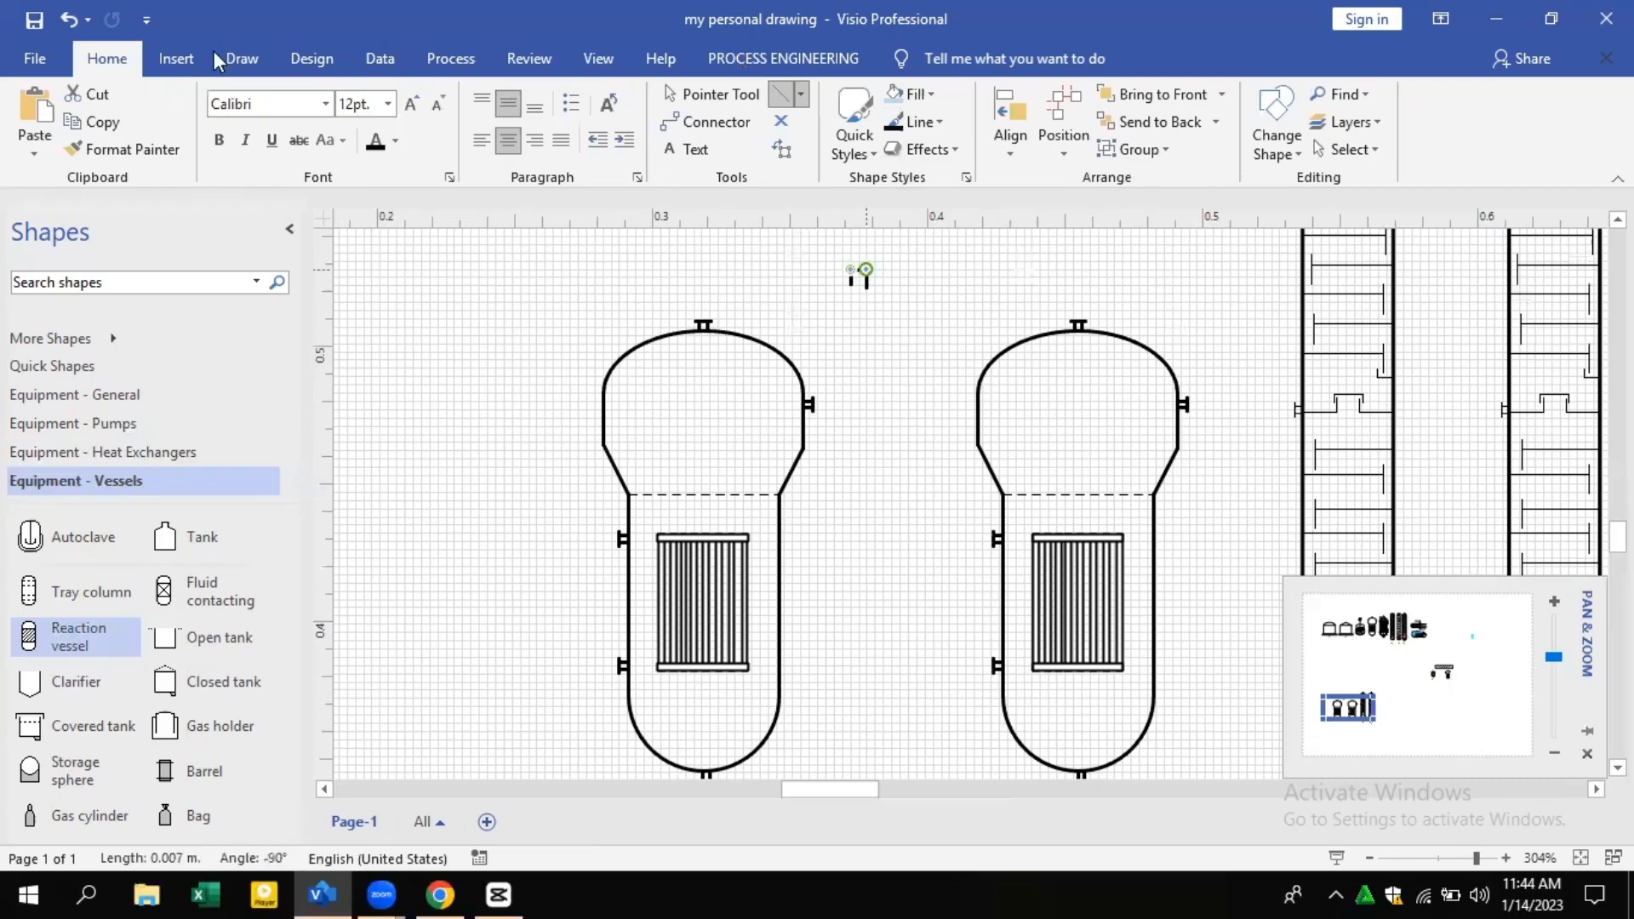
click(72, 20)
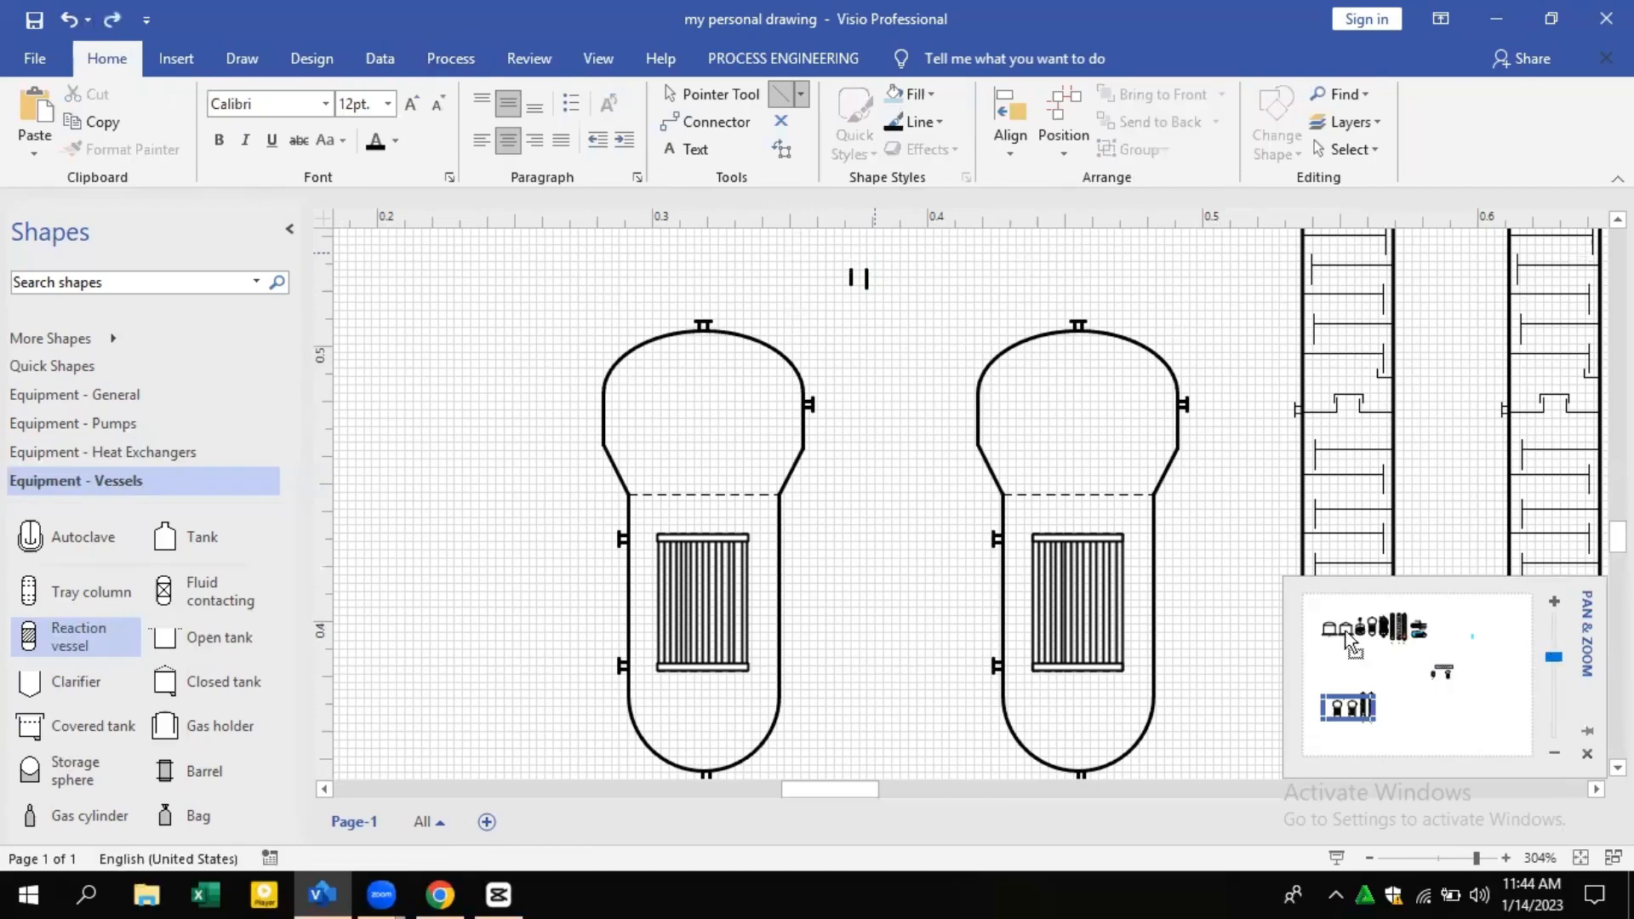
Replace the longer right-hand vertical line with a duplicate of the shorter one, spaced slightly to its right
scroll(1347, 632, up, 5)
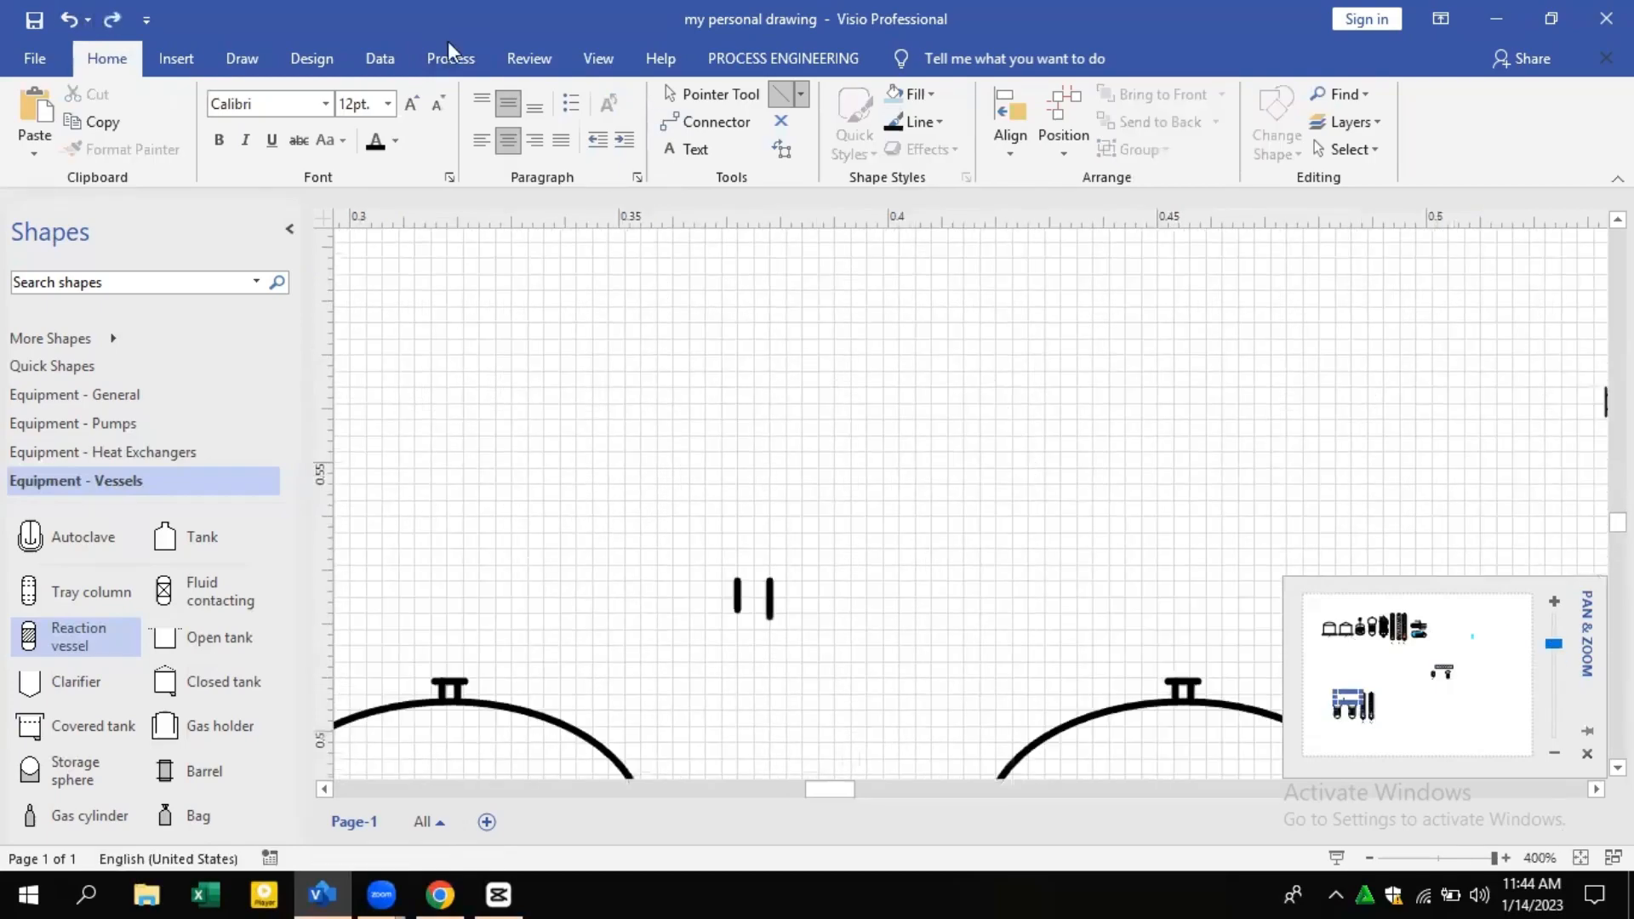
click(78, 17)
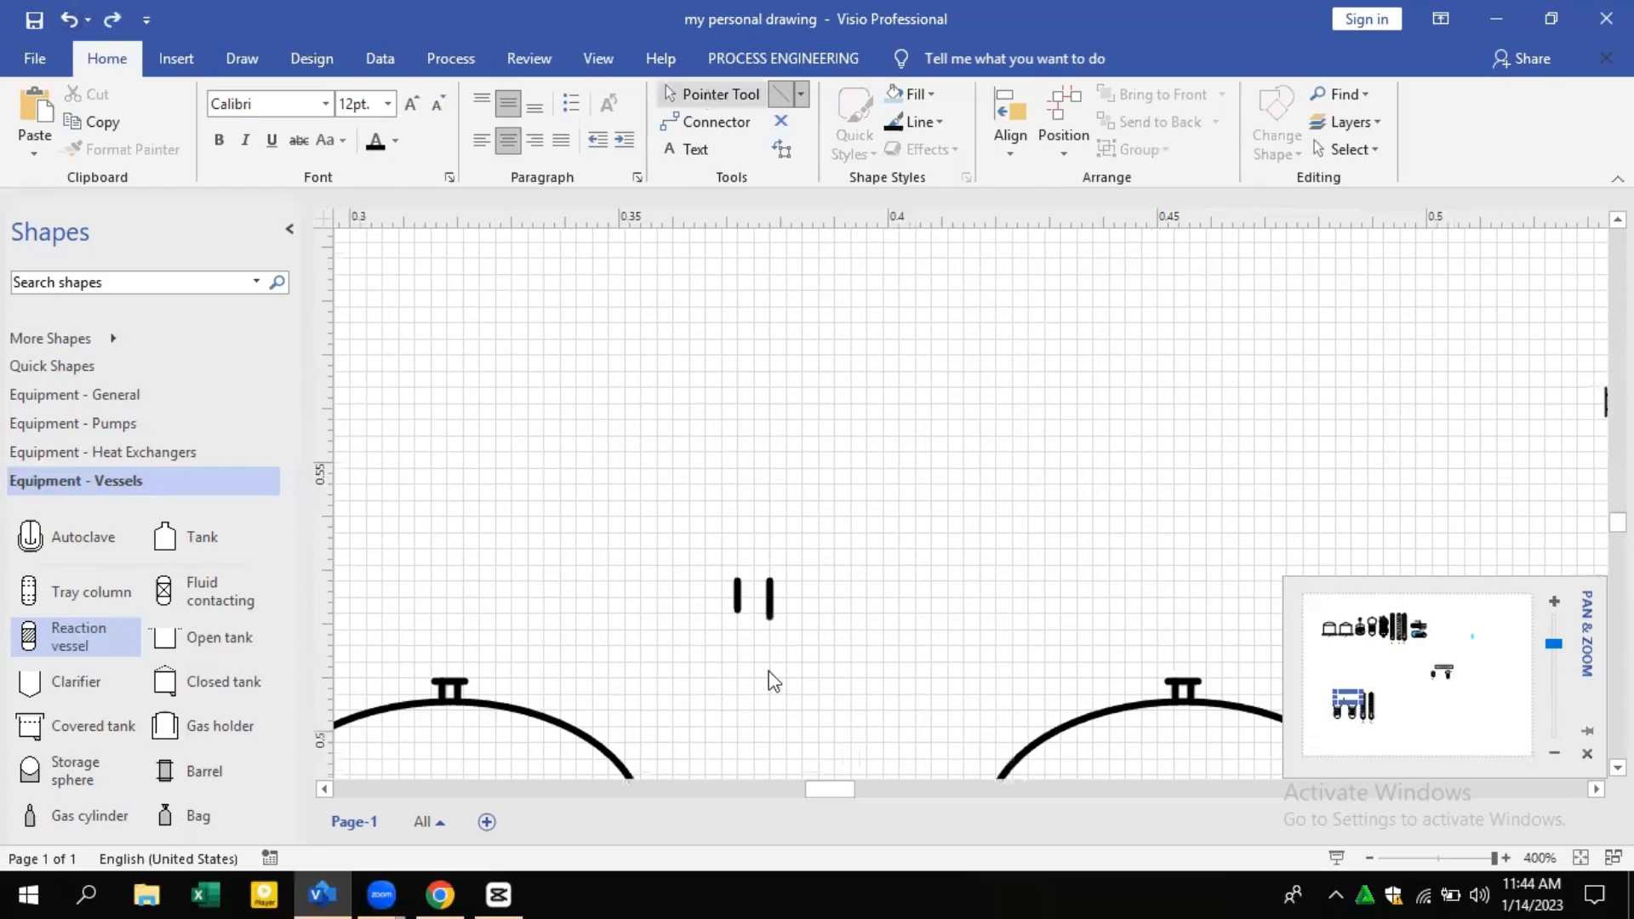
key(ctrl+1)
click(766, 609)
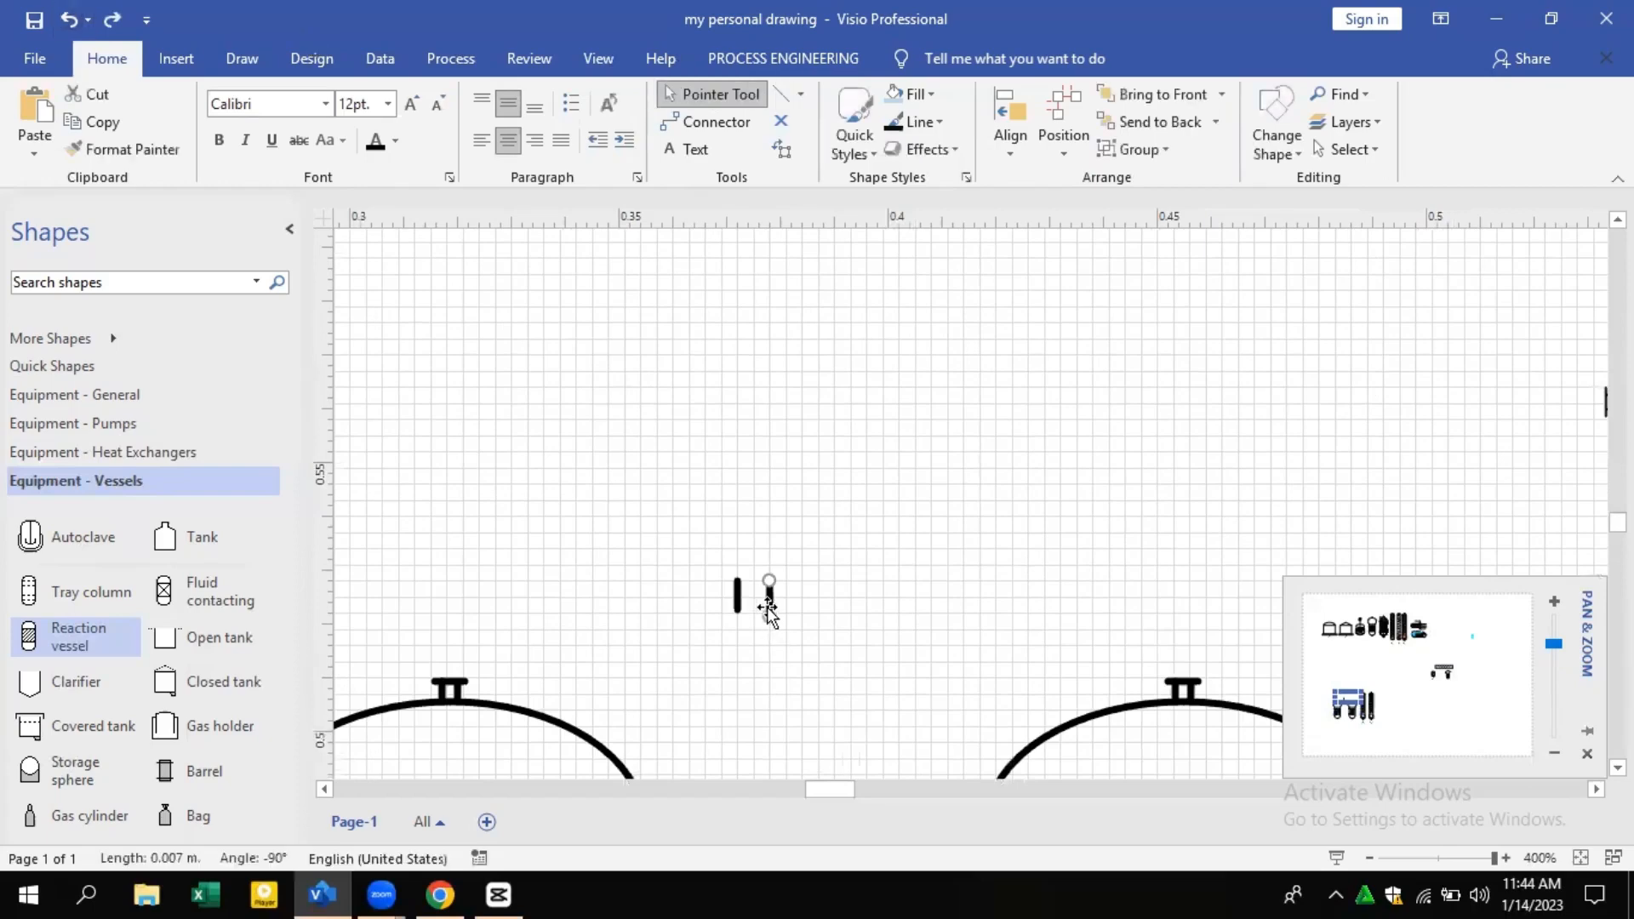
key(Delete)
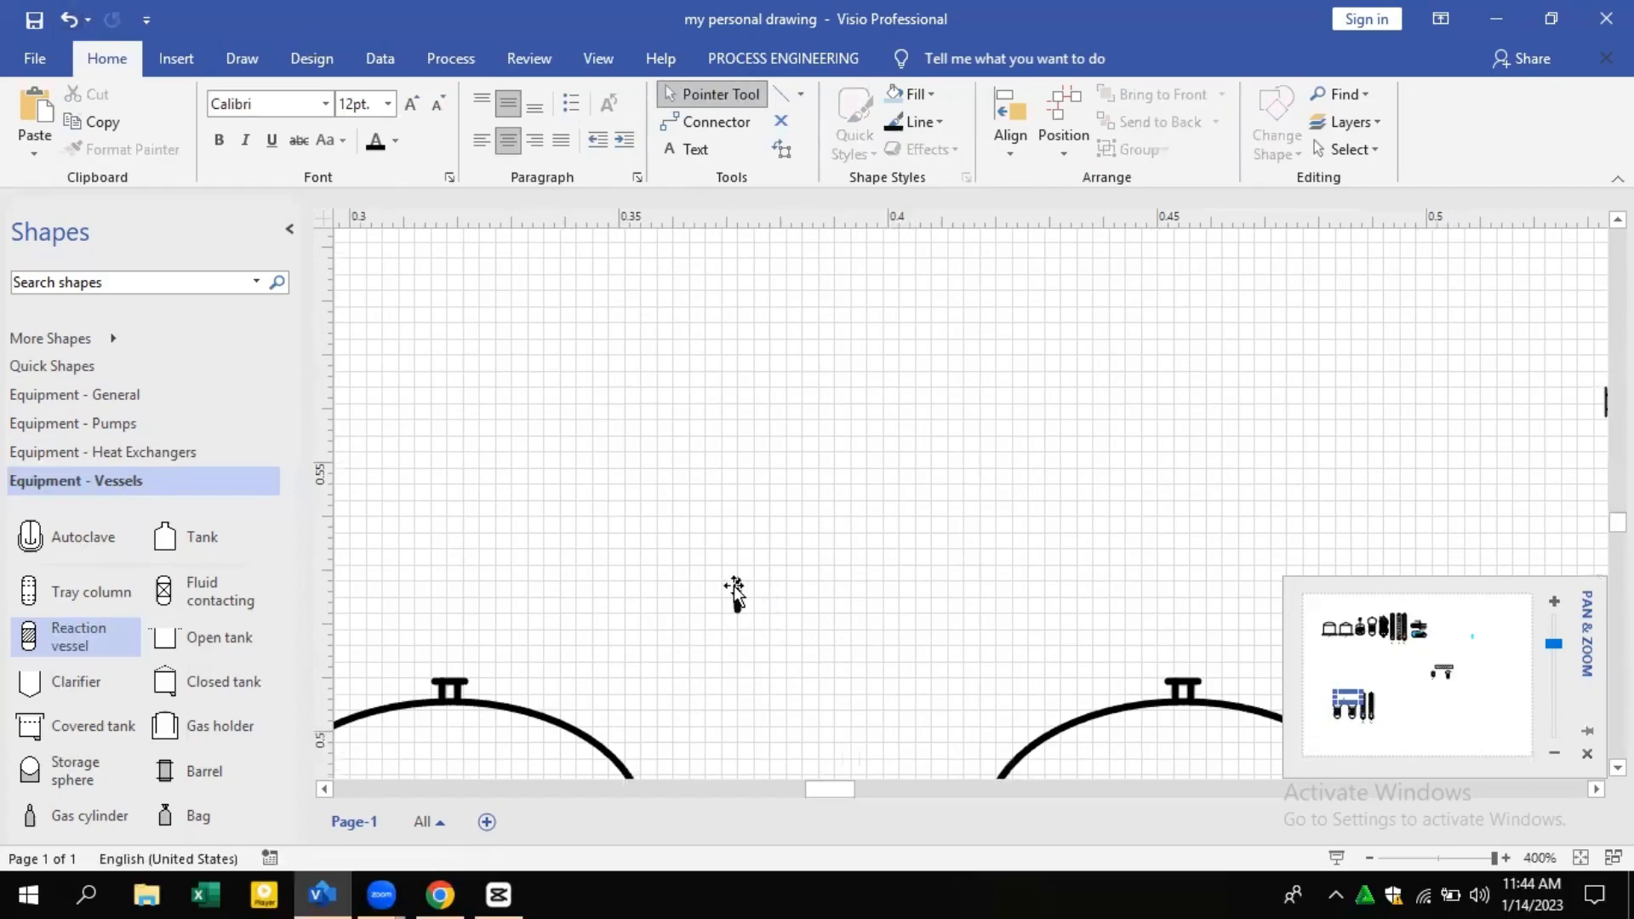
click(738, 595)
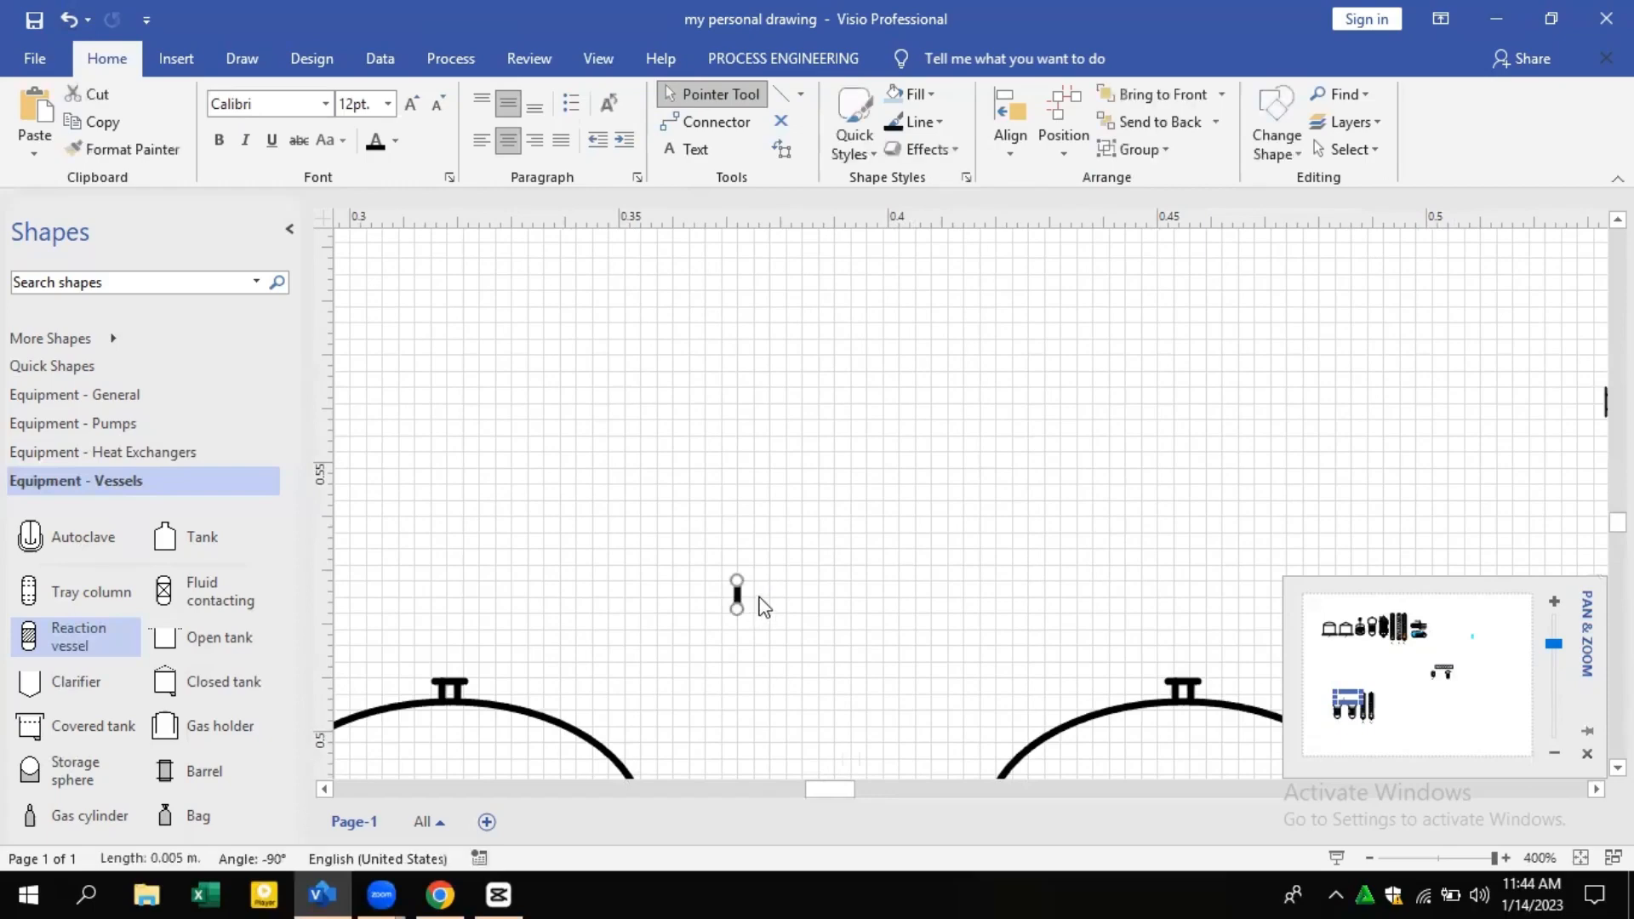
key(ctrl+z)
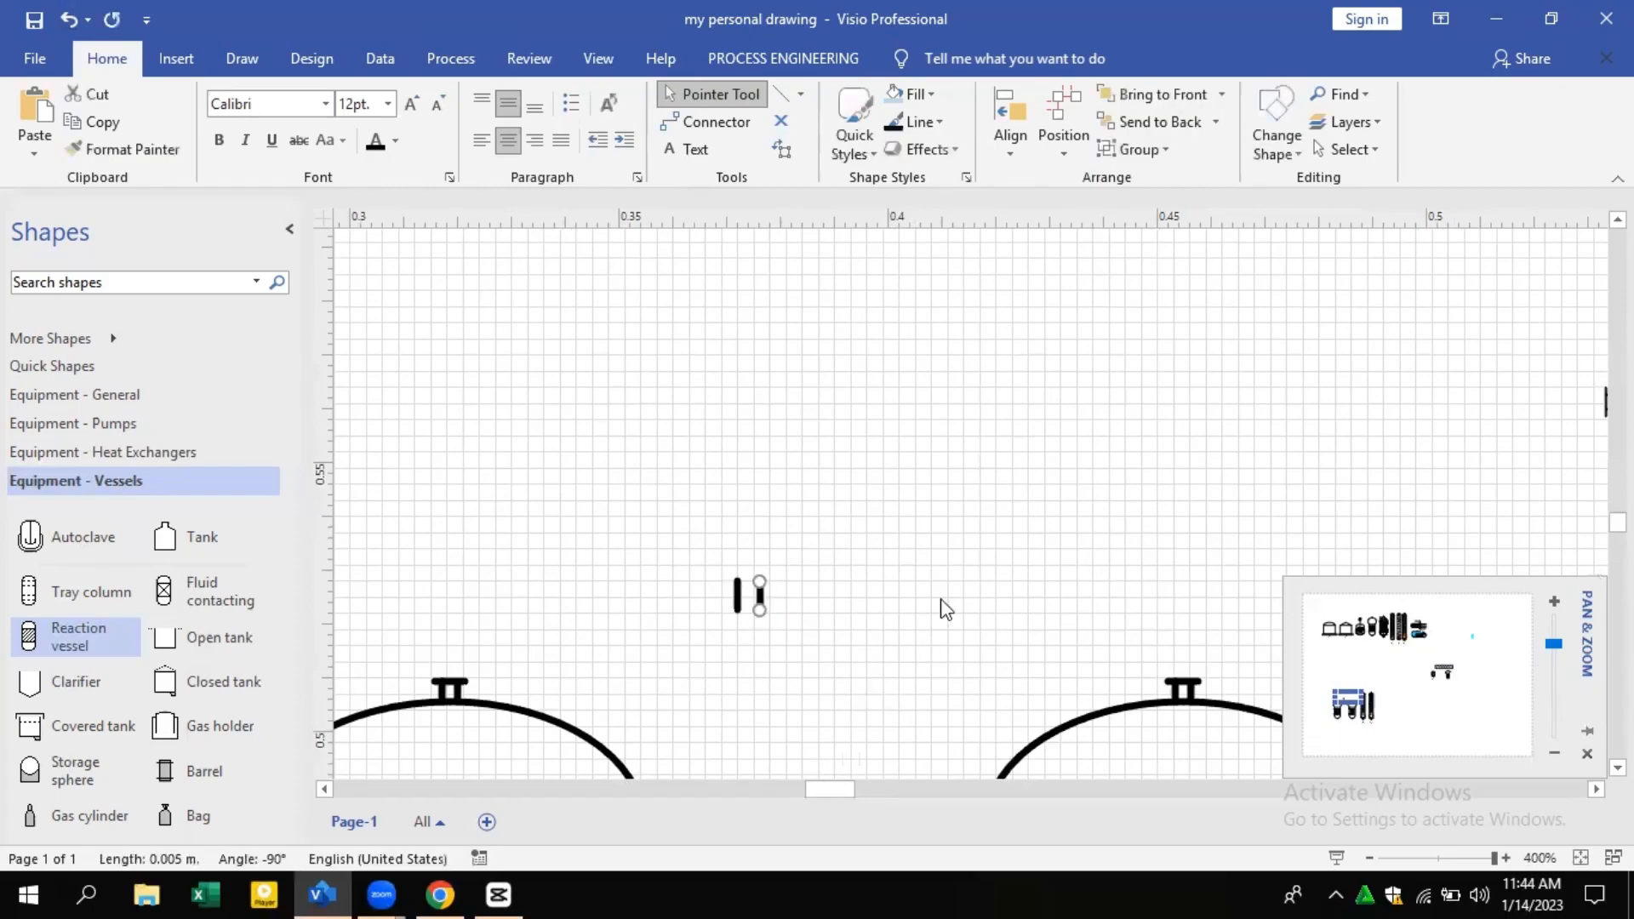
key(Right)
Draw a horizontal line about 0.012 m long across the tops of the two short vertical lines
click(781, 93)
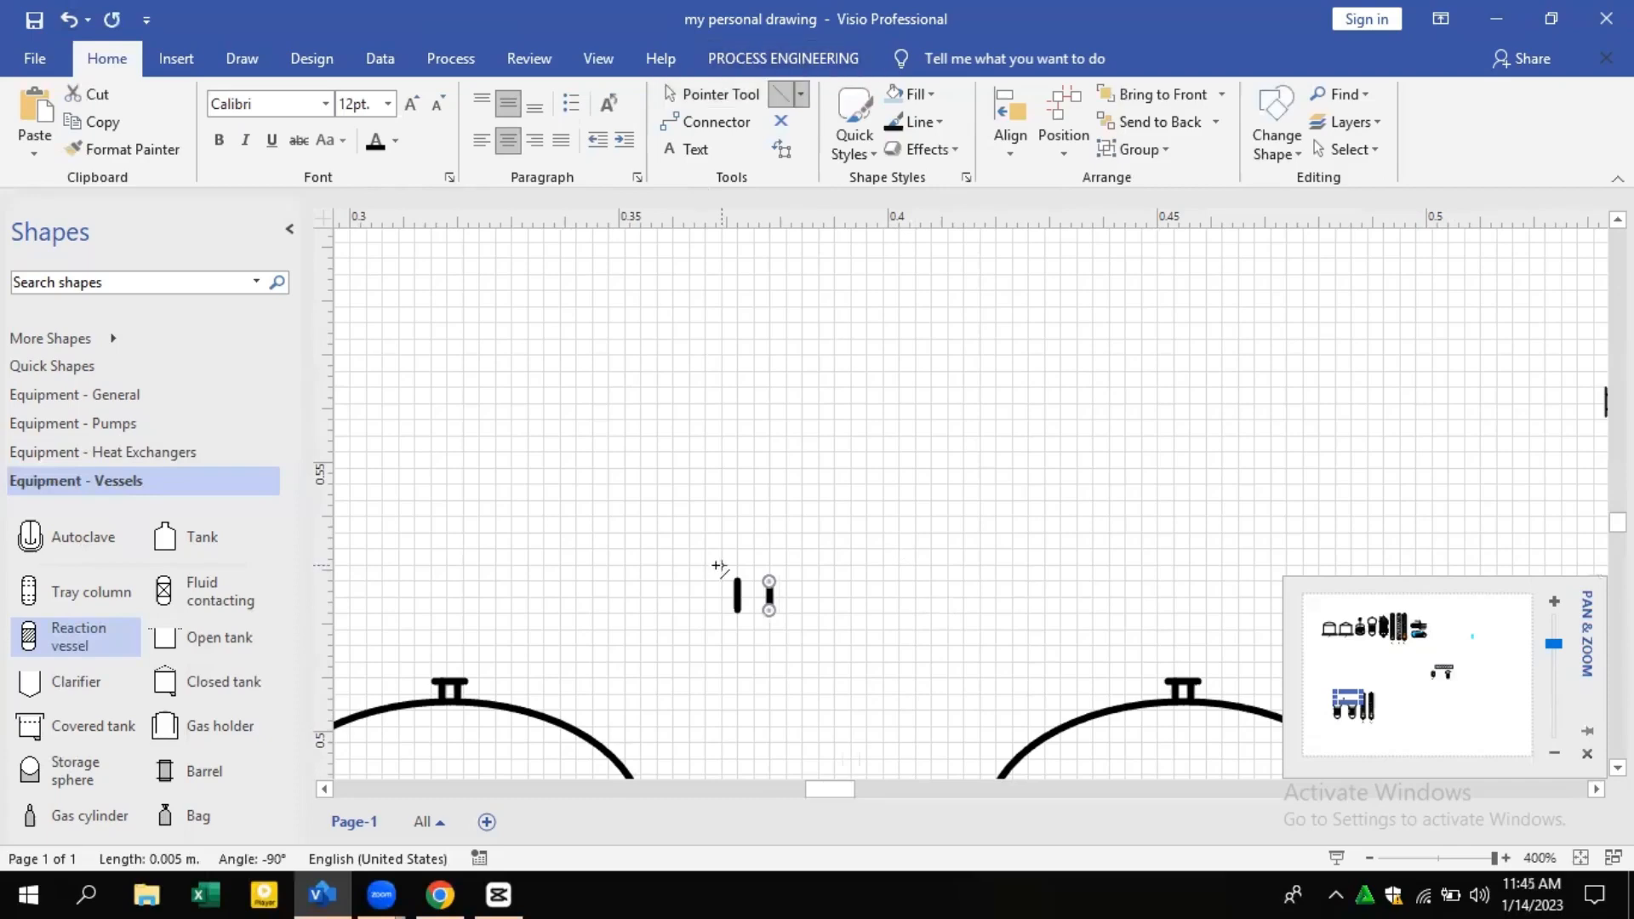
drag(722, 579, 786, 580)
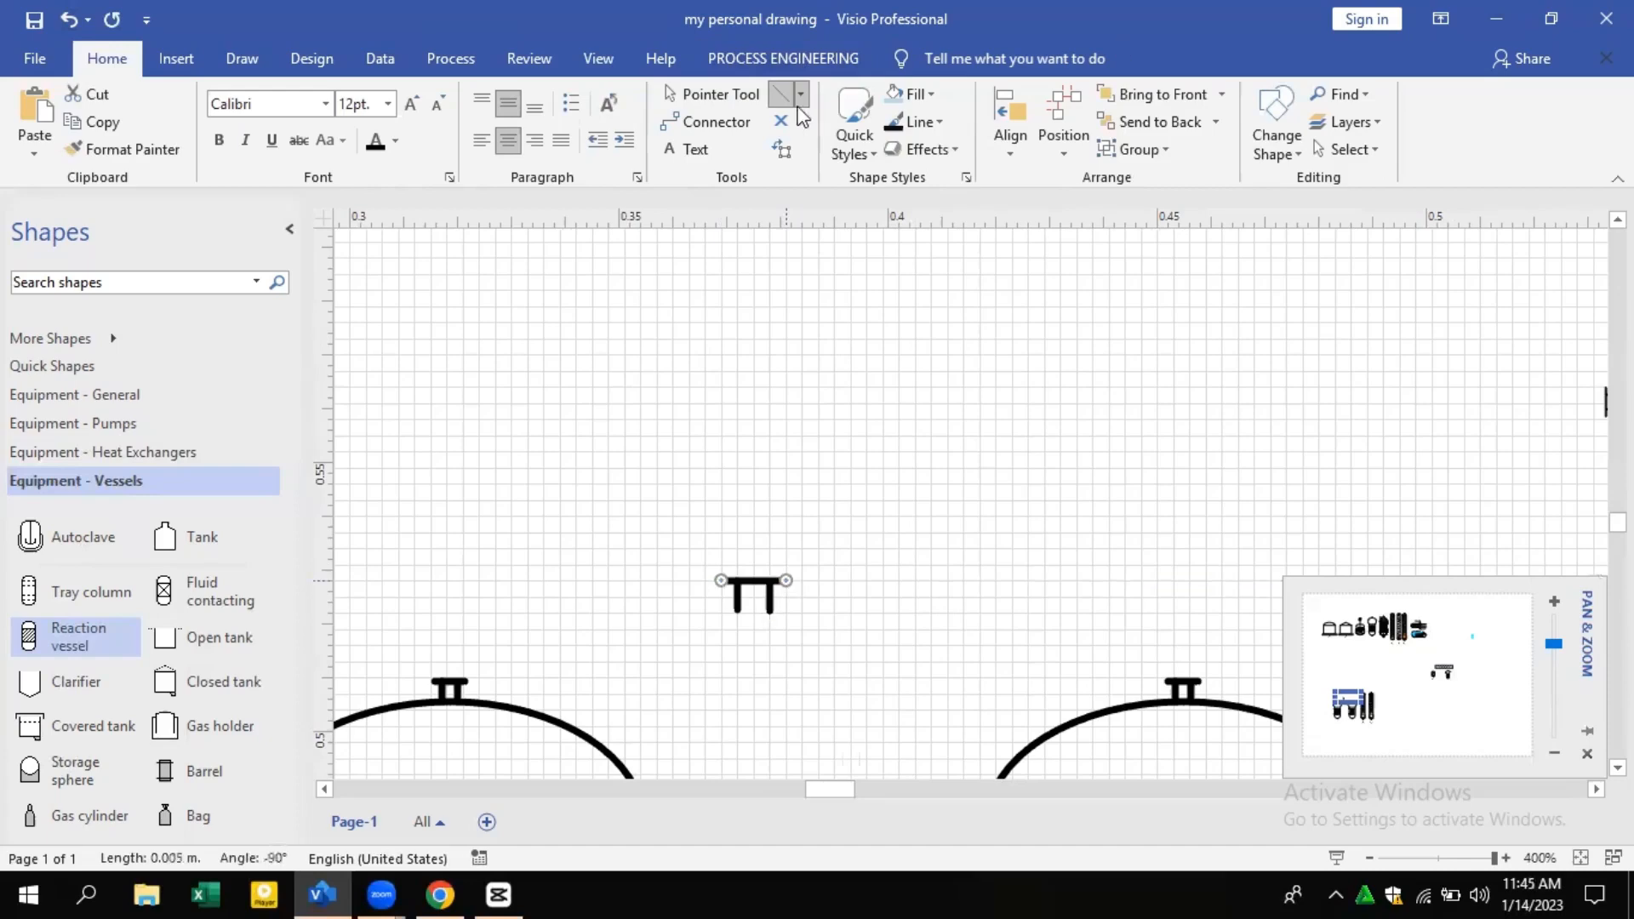
click(748, 96)
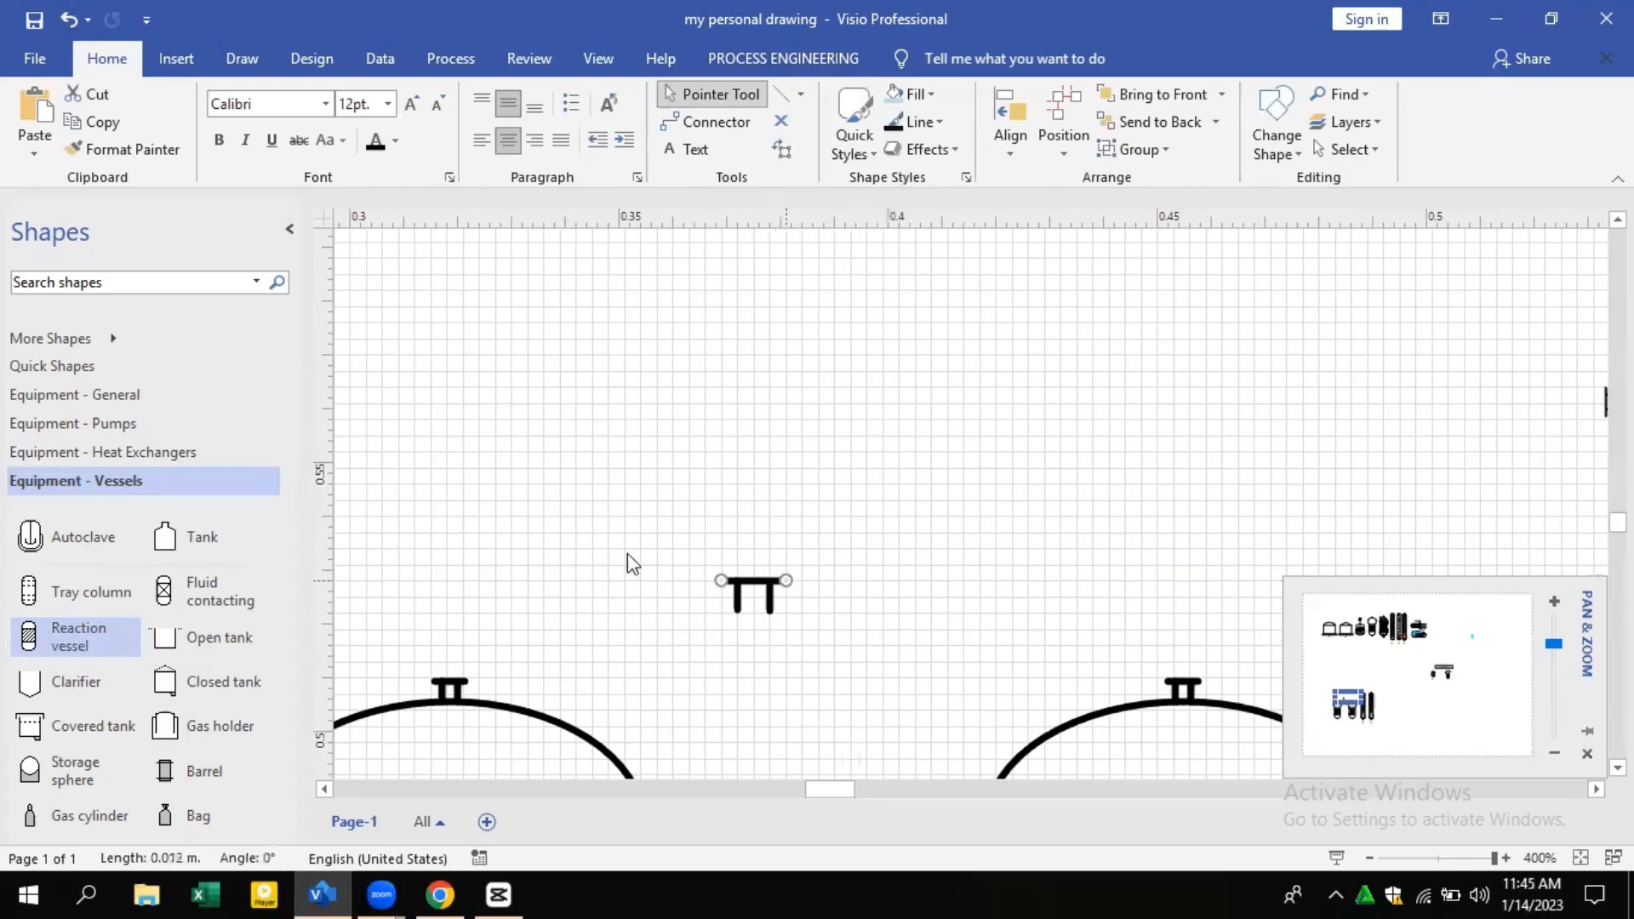
Group the three lines as a nozzle and place it, sized about 0.006 × 0.003 m, on the left vessel's dome beside the existing nozzle
drag(639, 538, 776, 614)
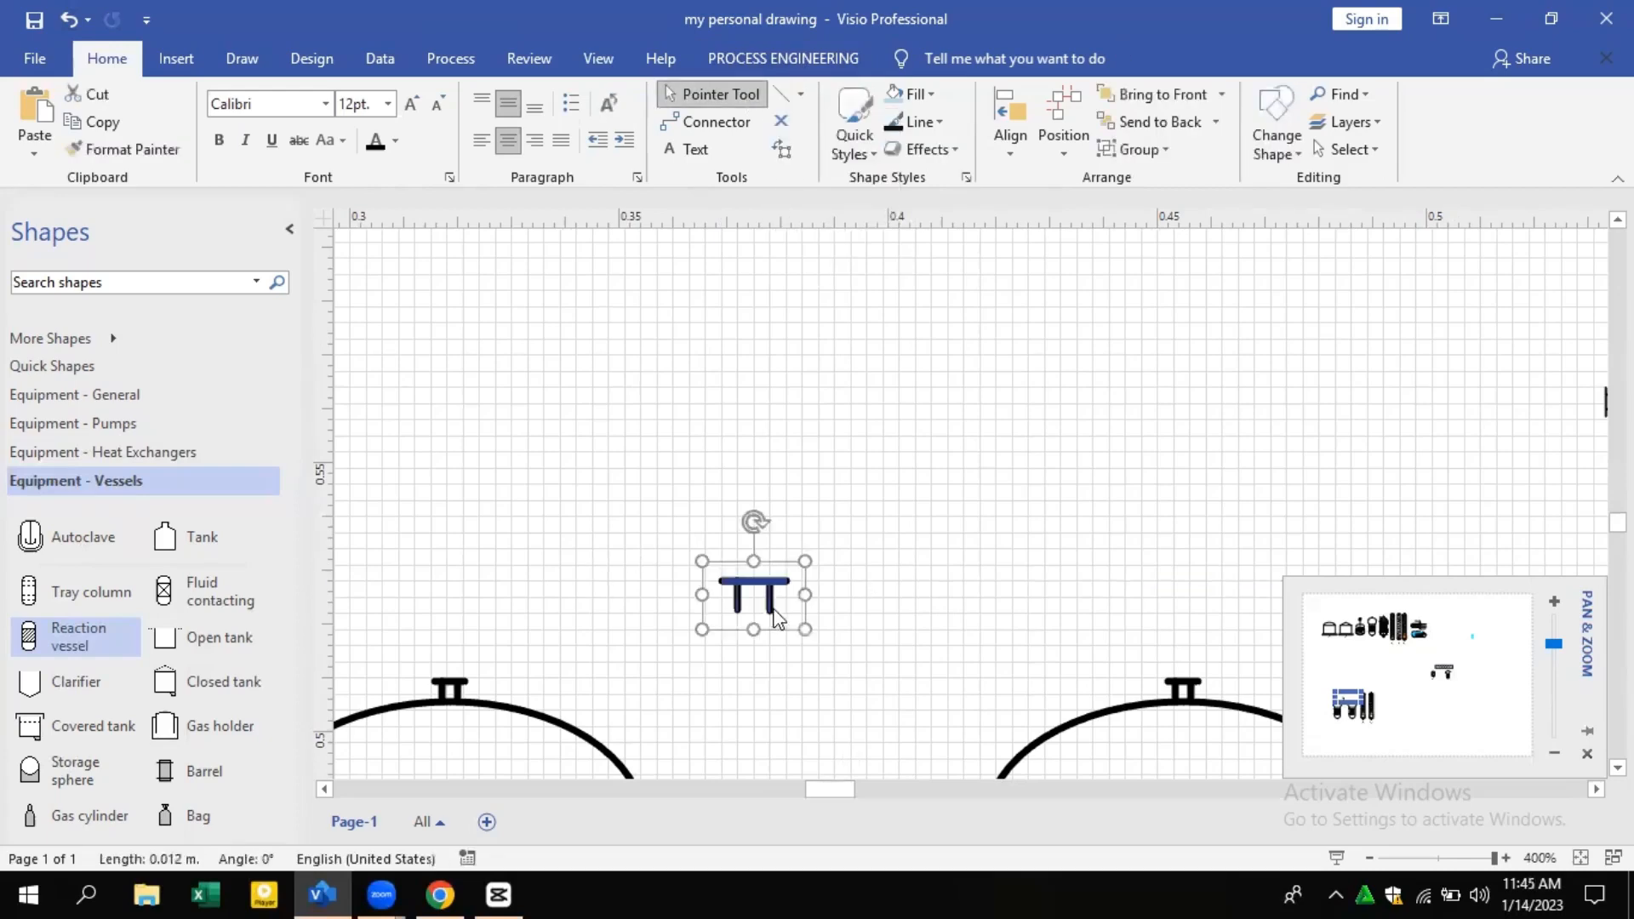
right_click(778, 615)
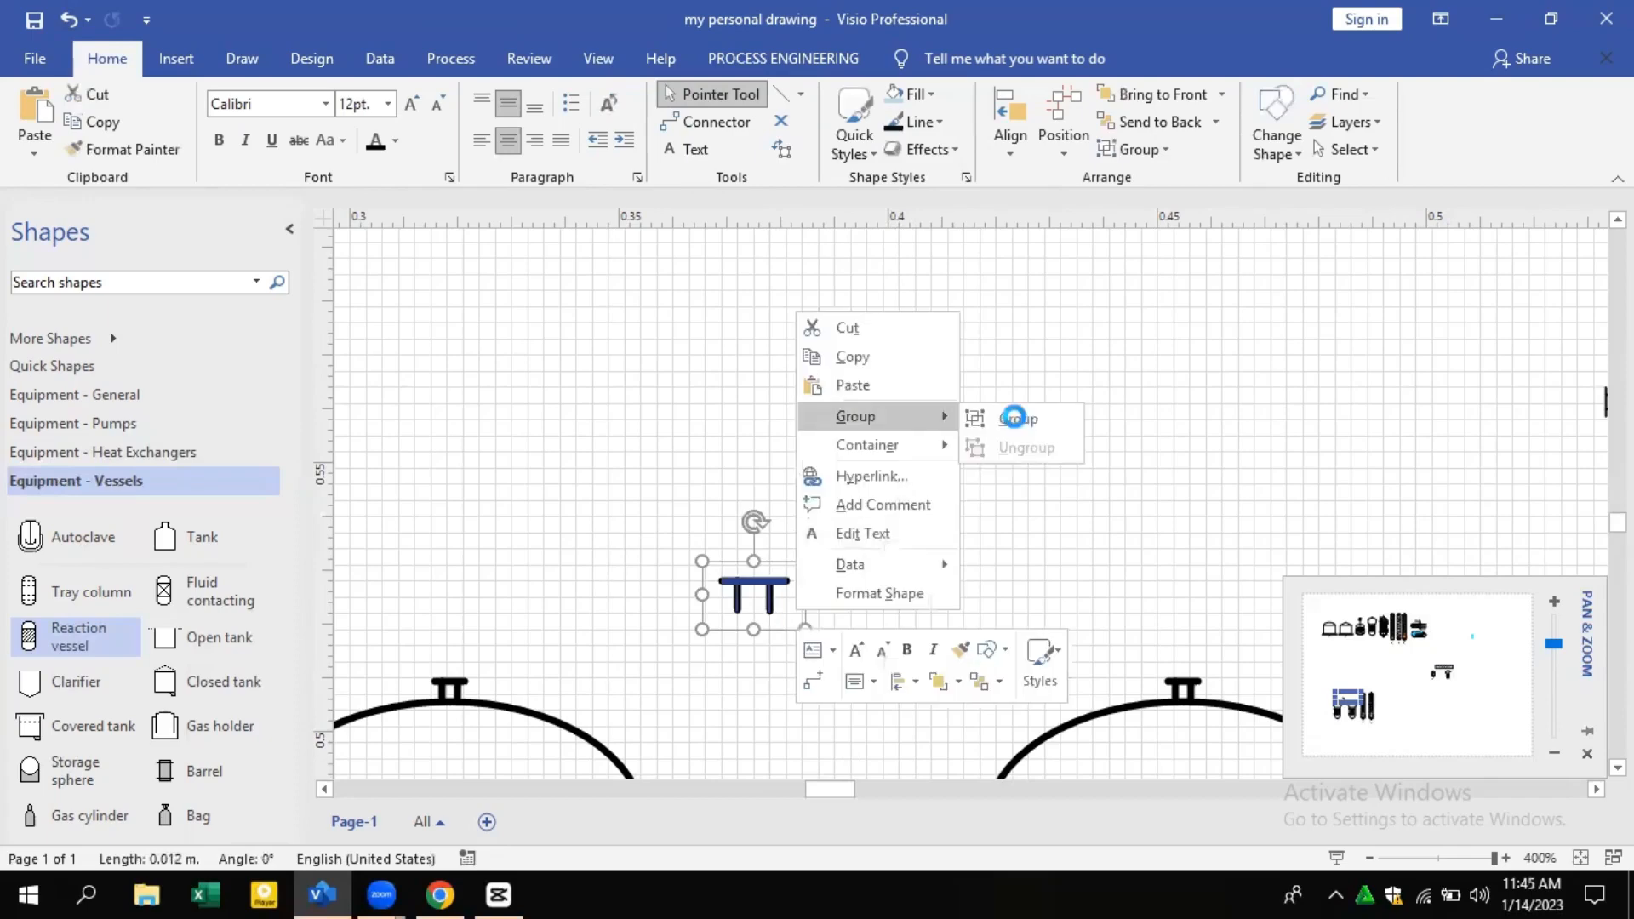
click(1022, 414)
drag(797, 594, 485, 694)
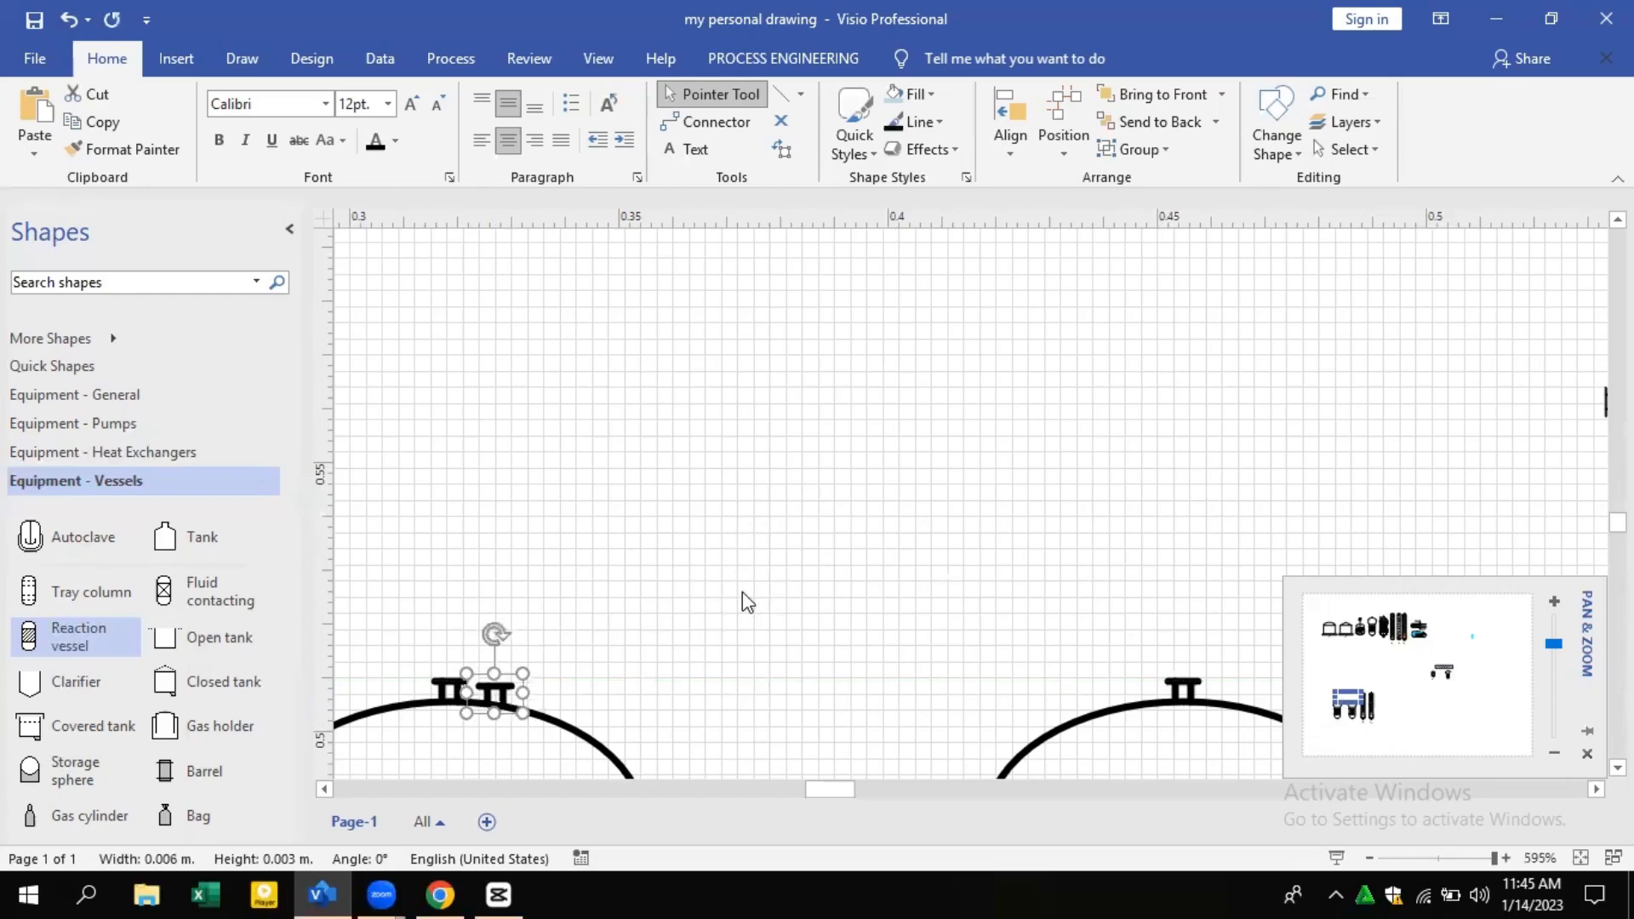
click(705, 594)
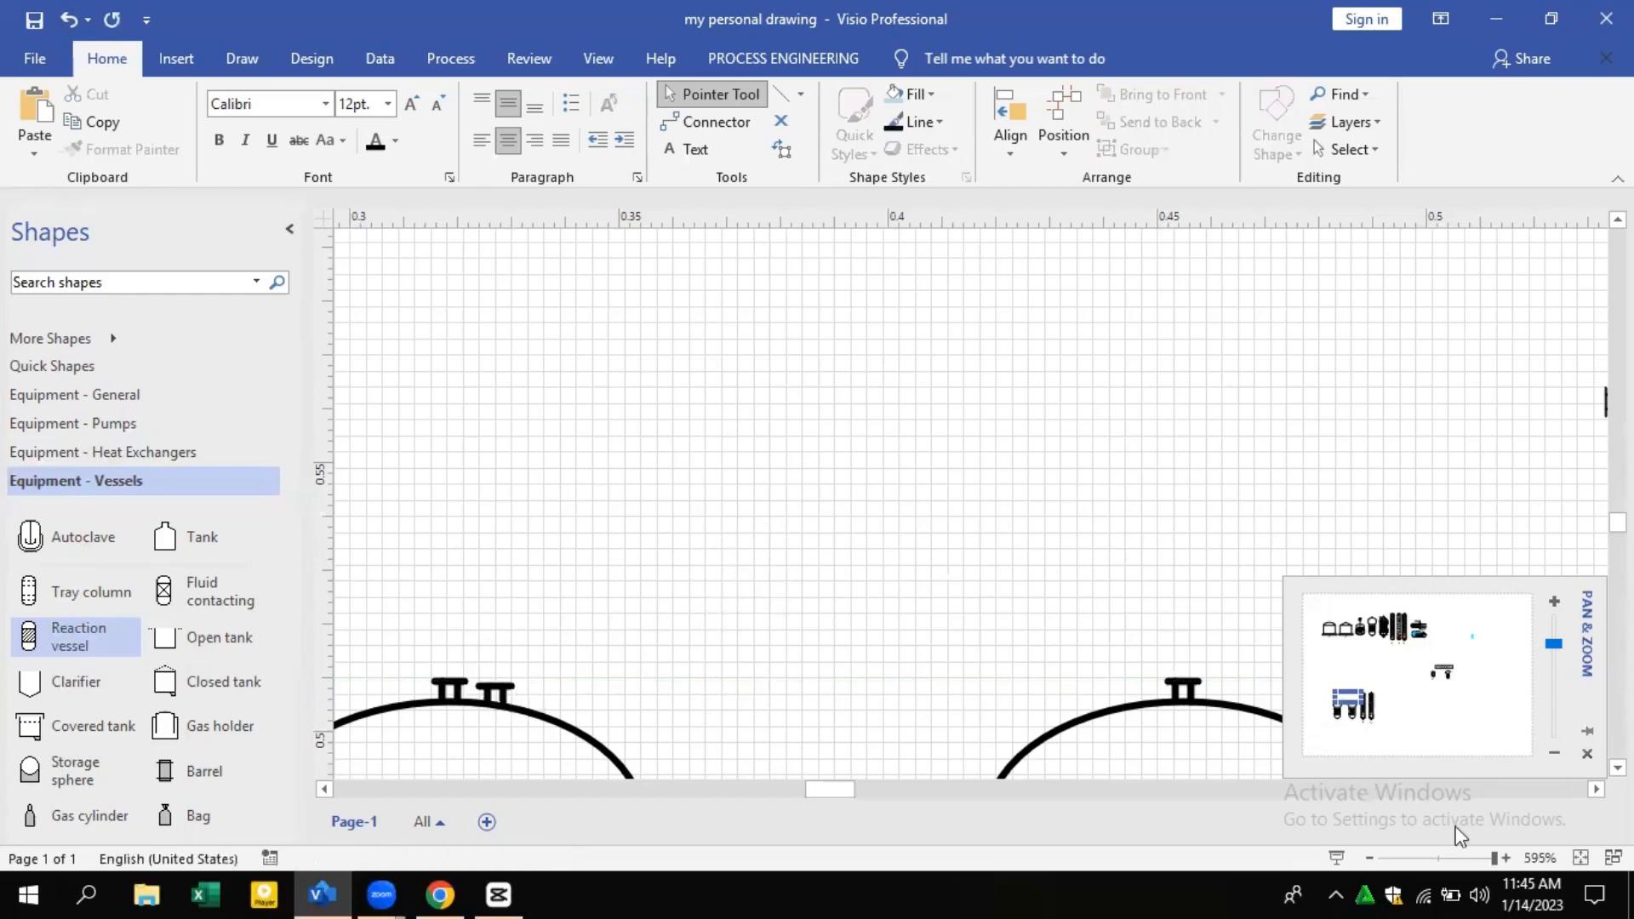
Switch to Chrome and examine the columns and reactors in the reference ethylene oxide process flow diagram
scroll(1453, 825, down, 3)
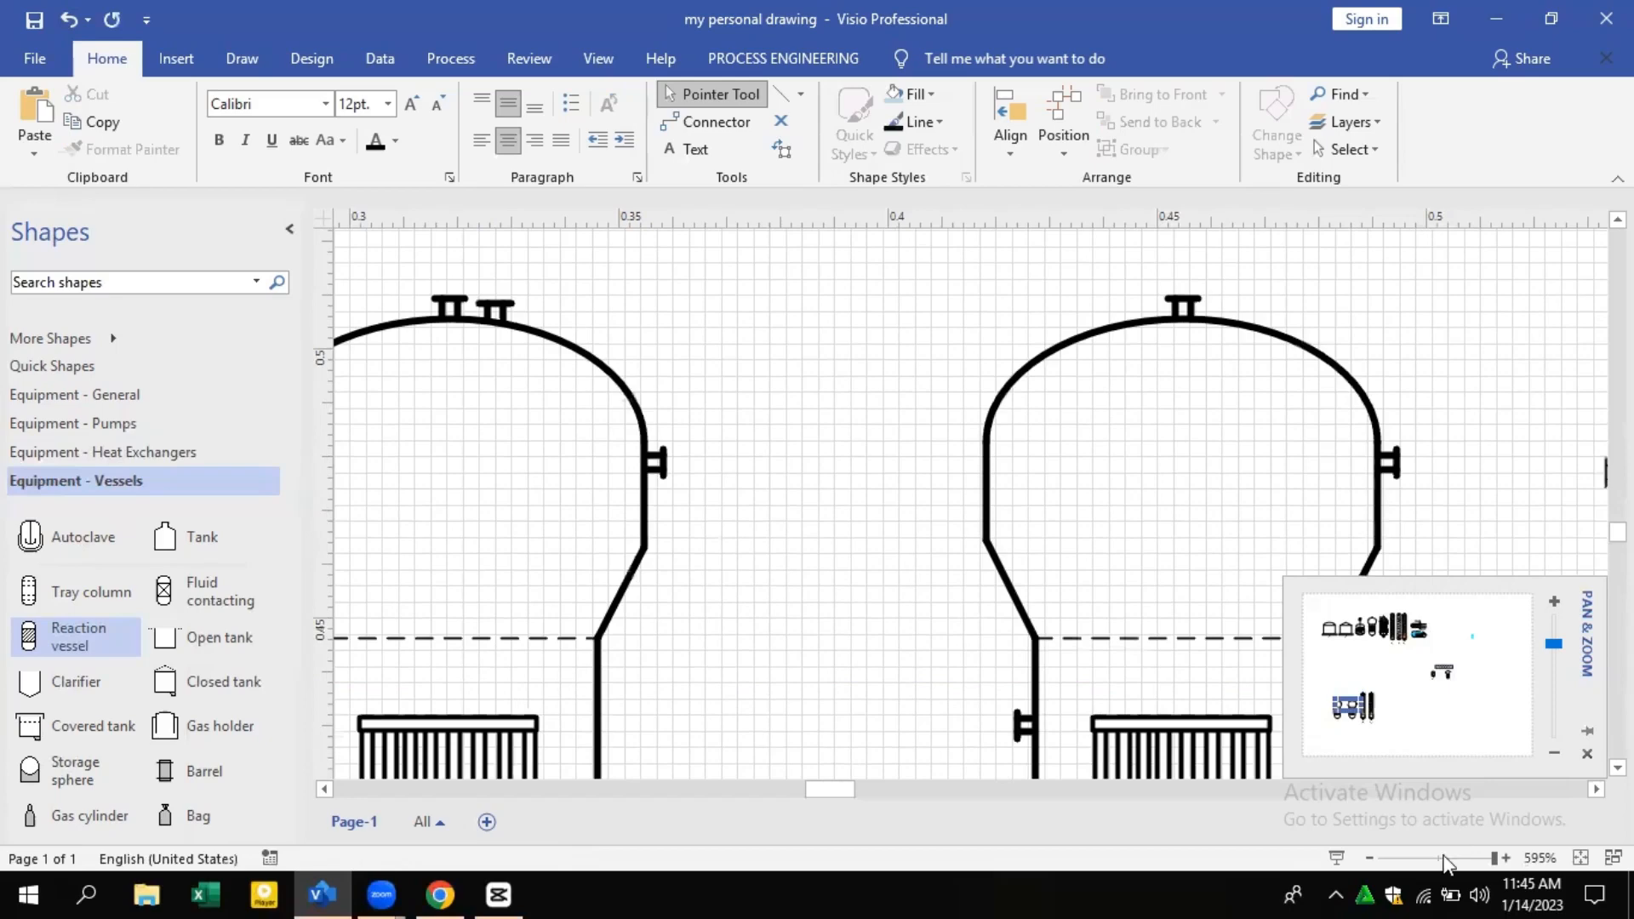
click(1557, 757)
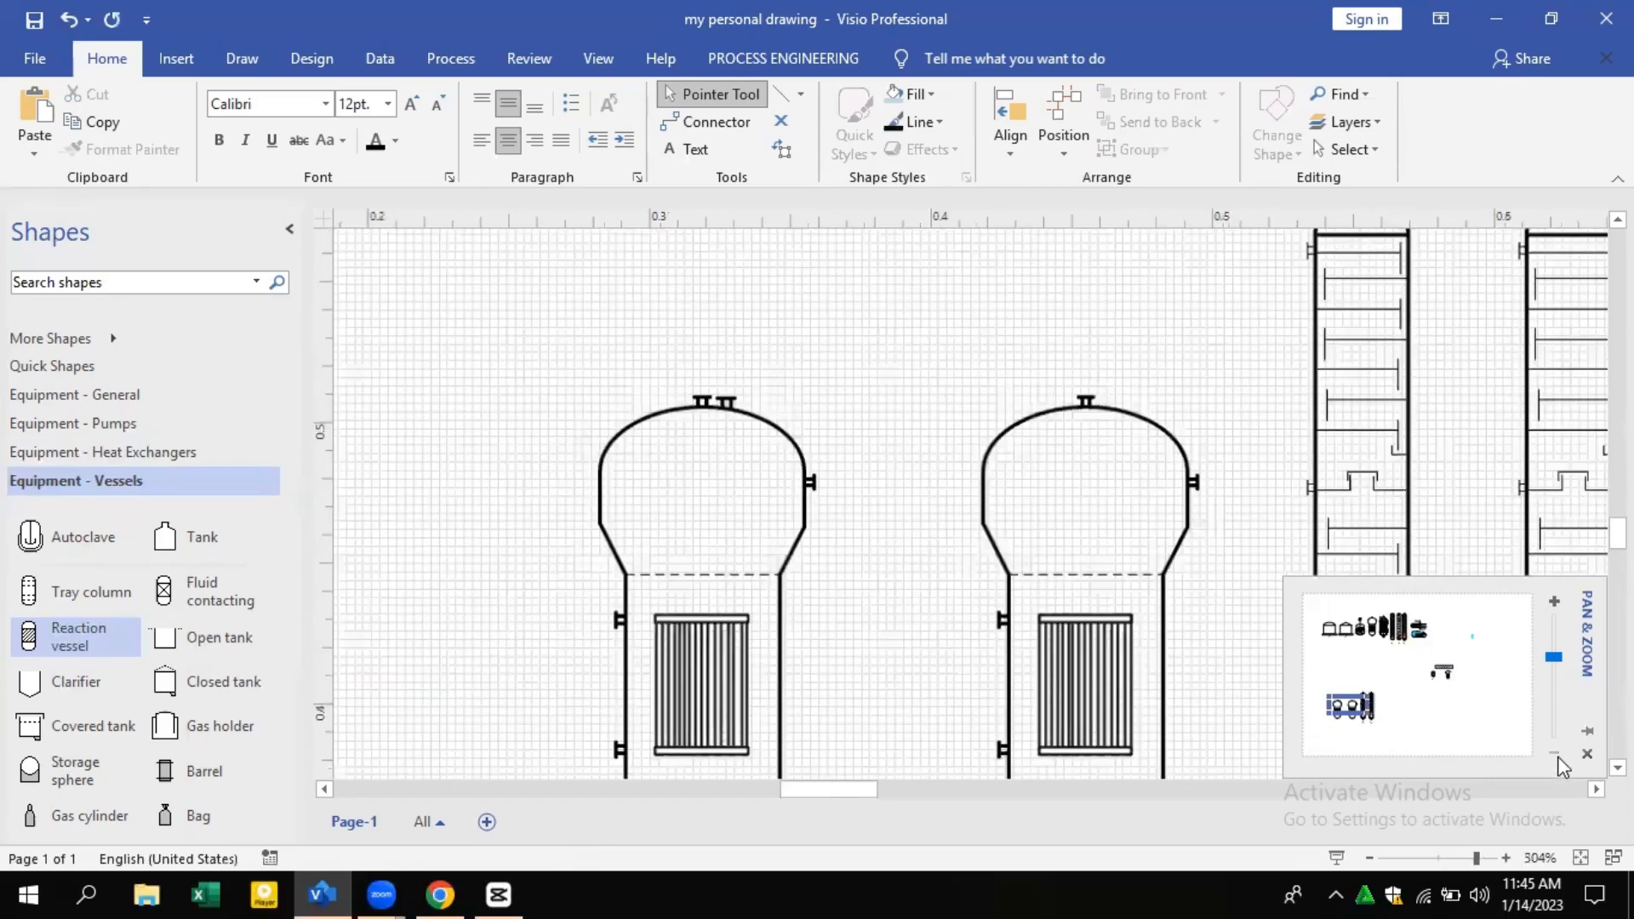
click(1557, 756)
click(1553, 753)
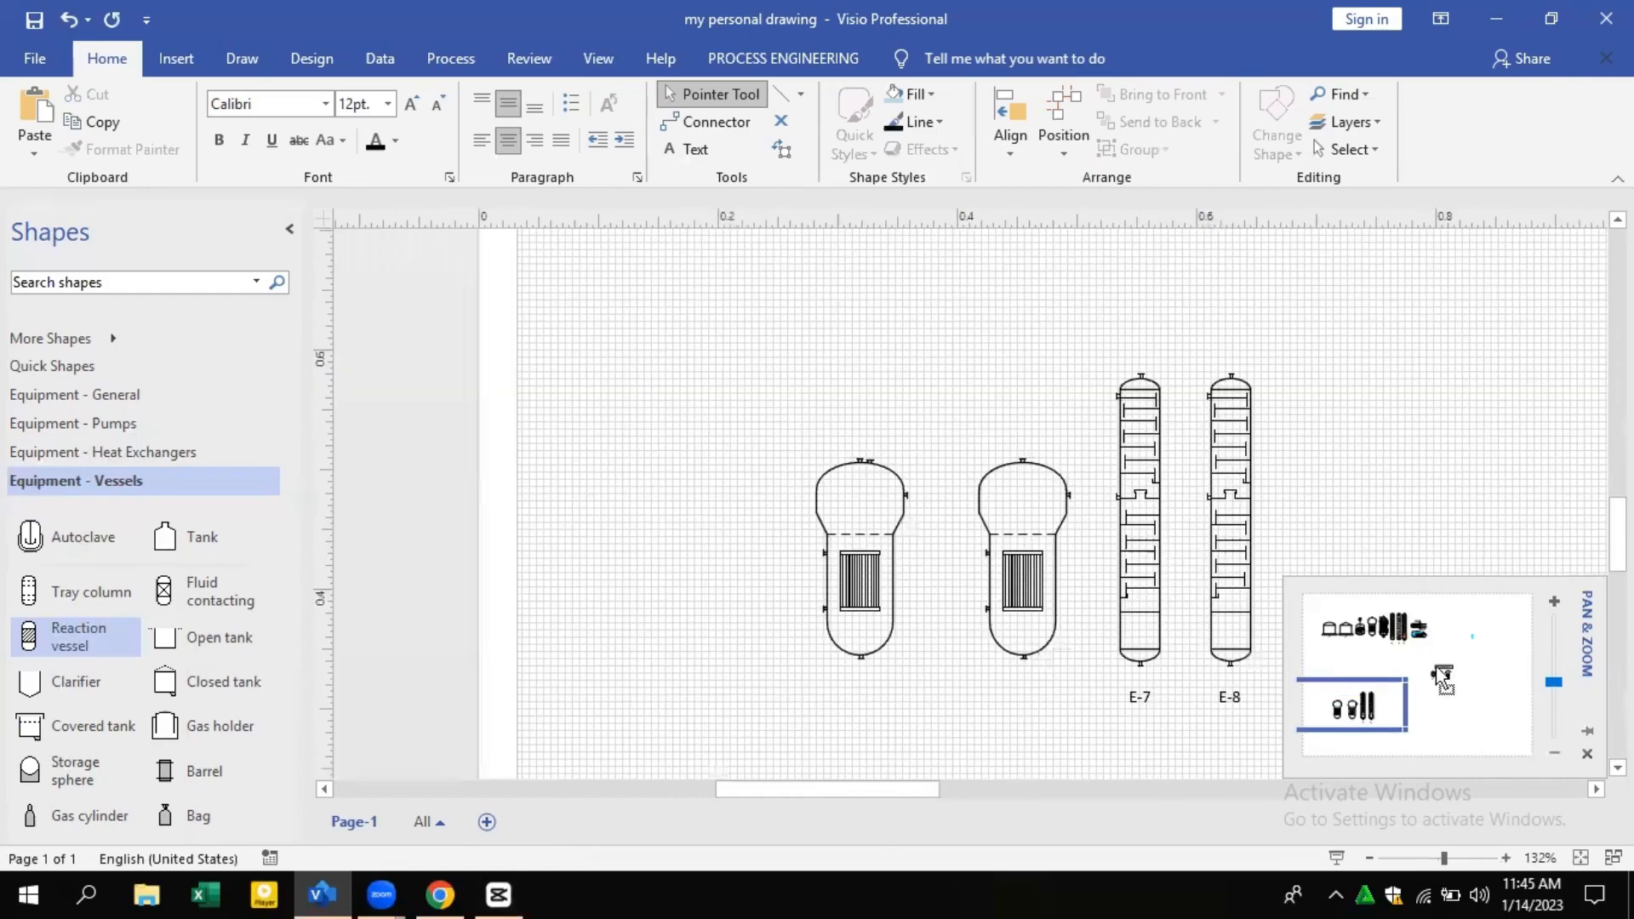
drag(1380, 707, 1465, 693)
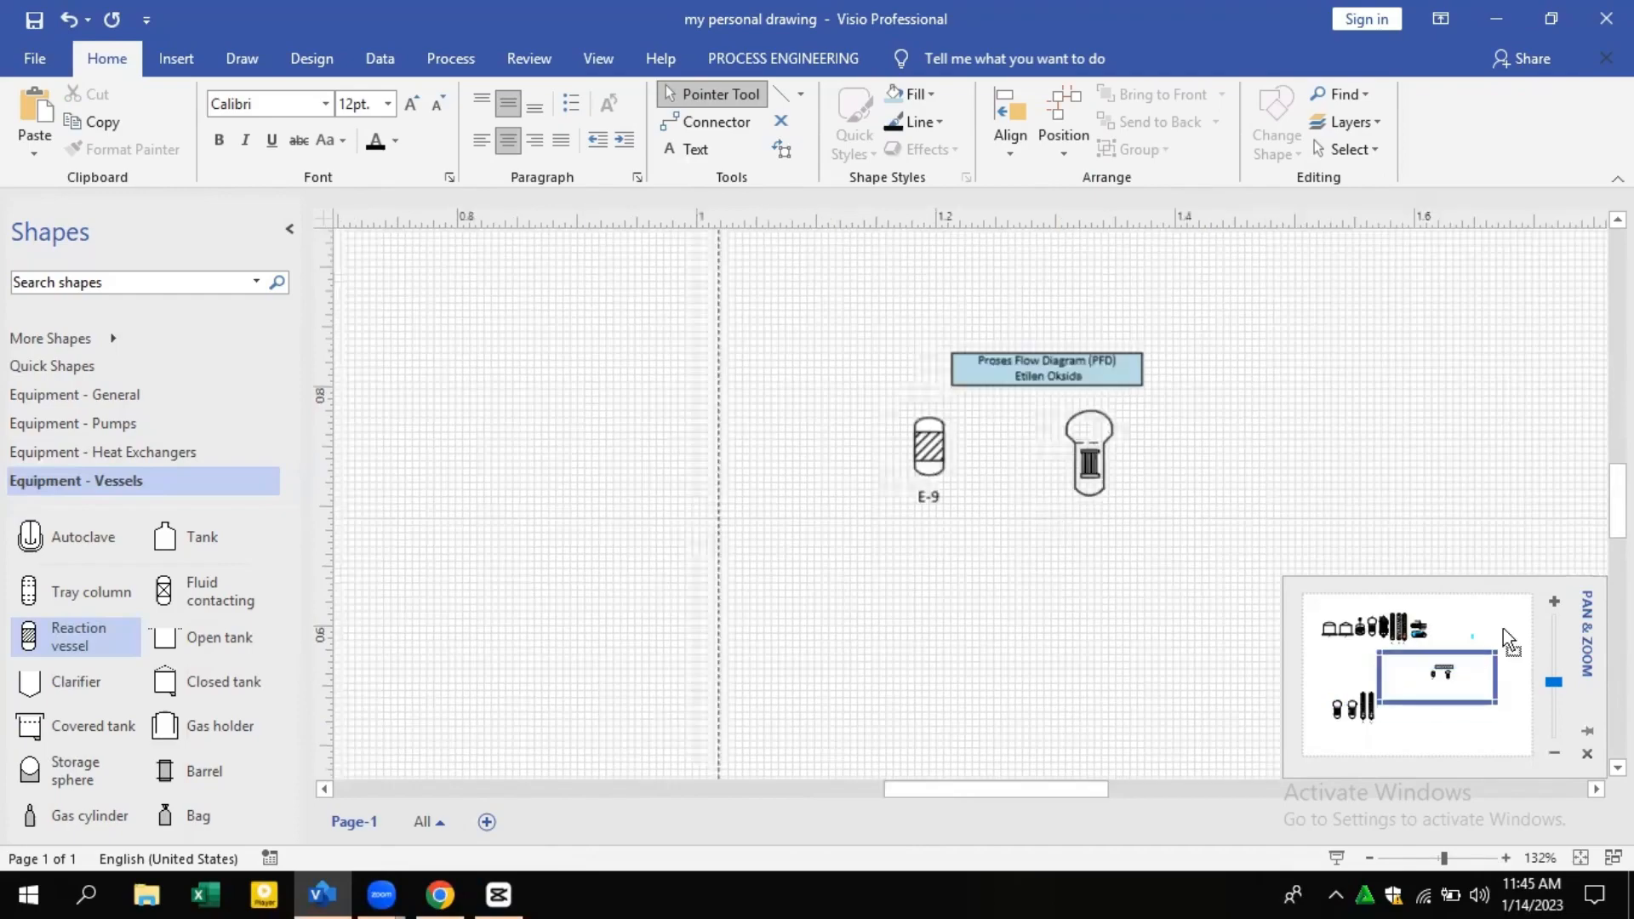
click(1556, 644)
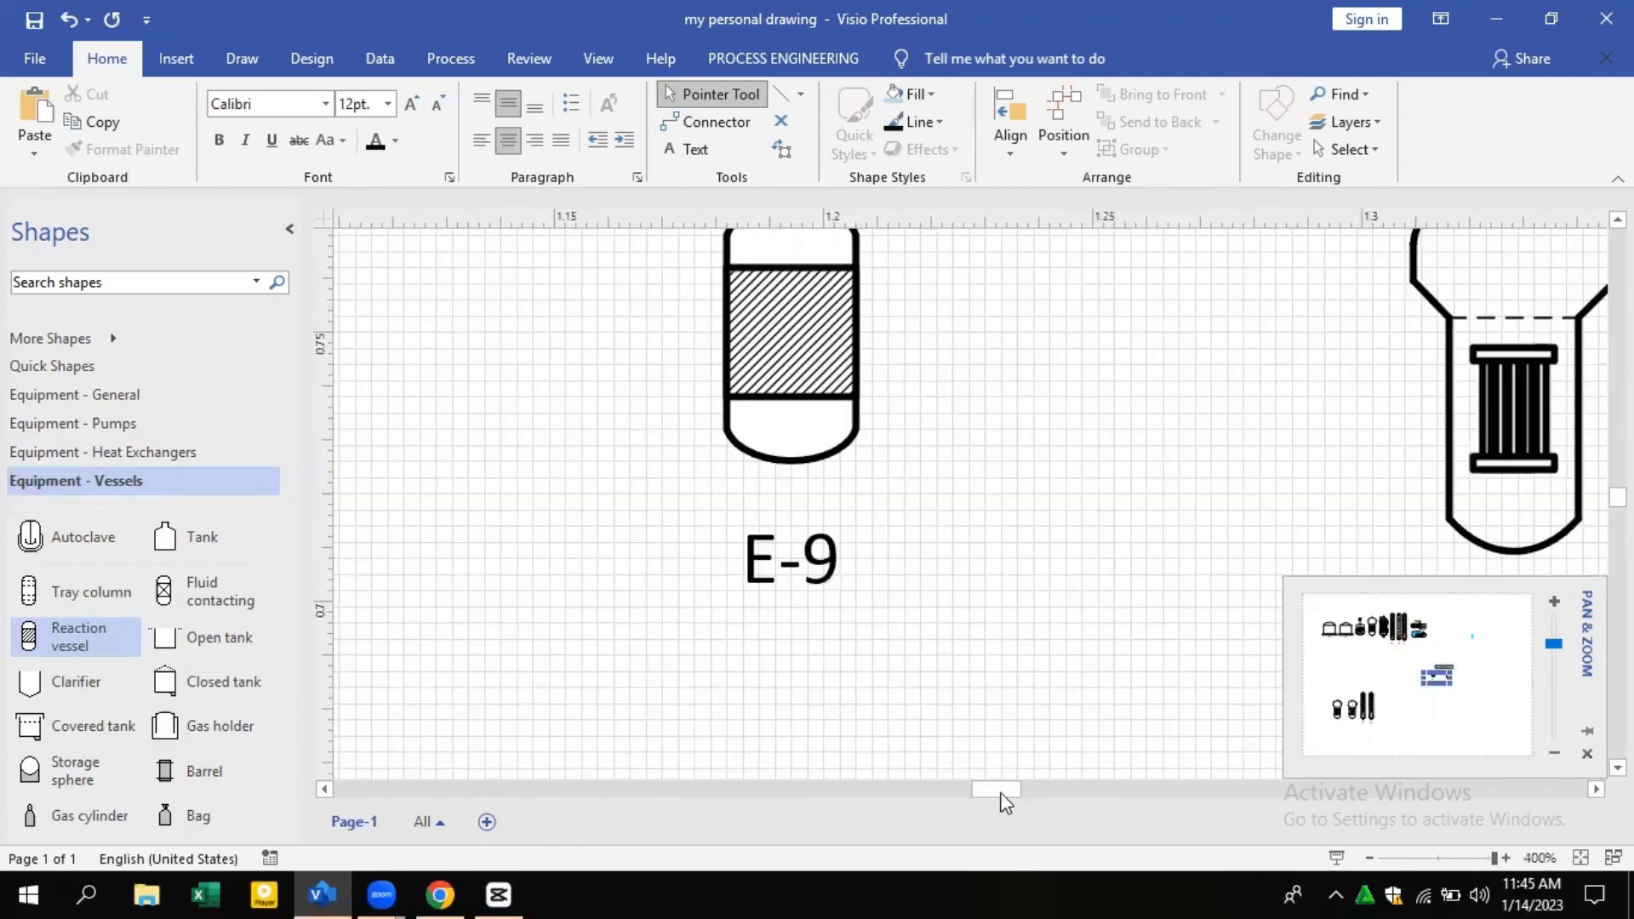
scroll(648, 852, right, 3)
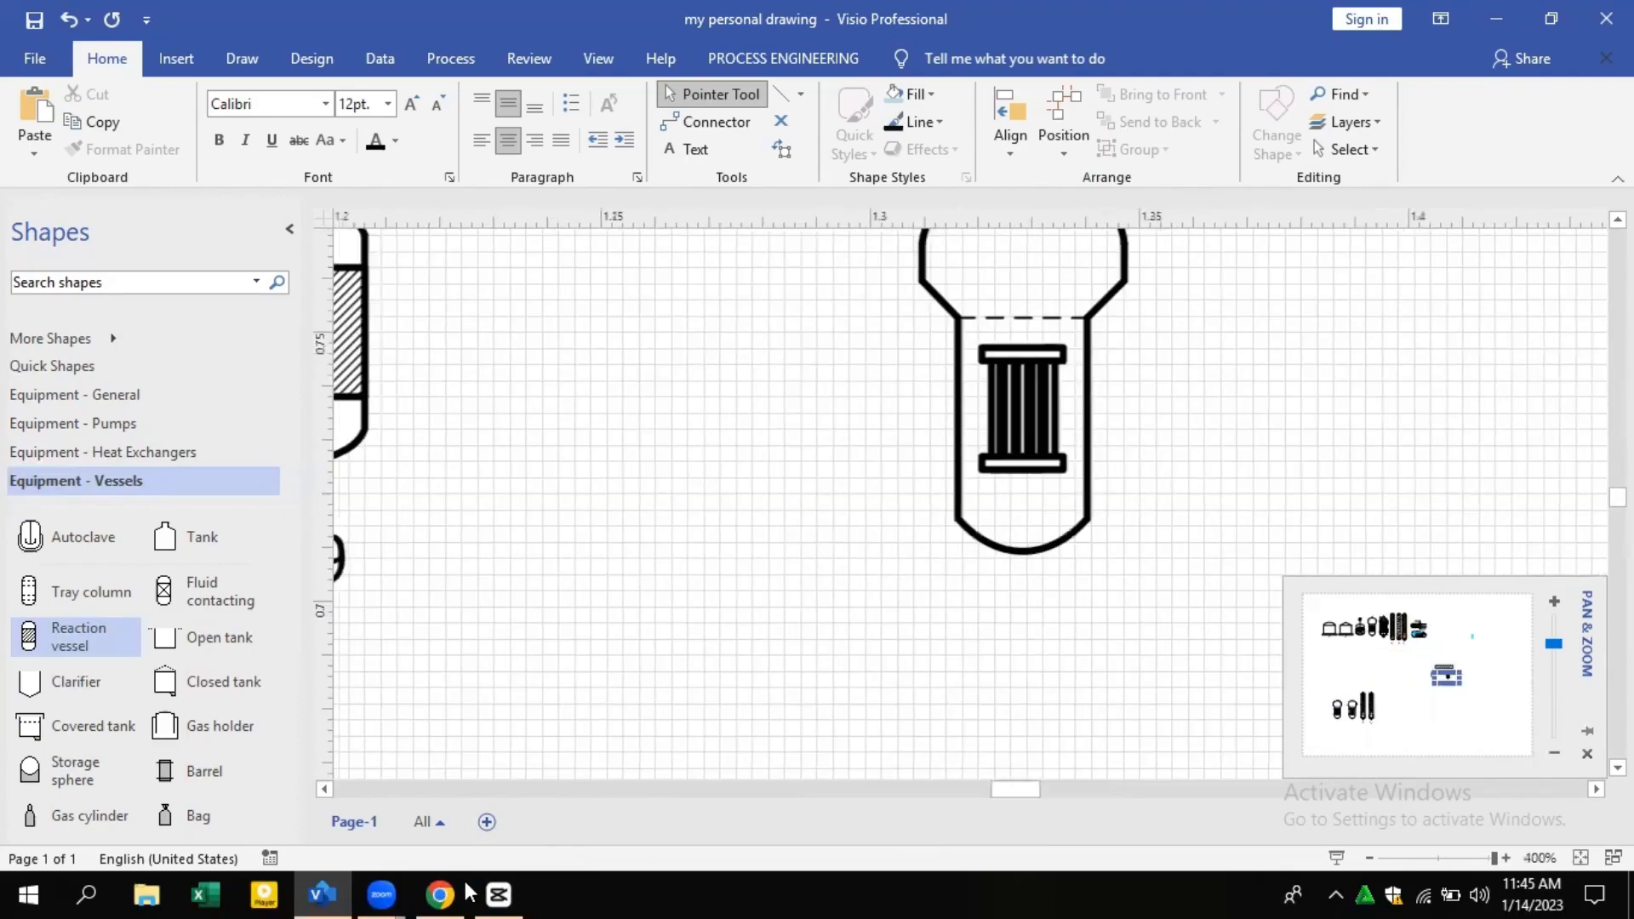
click(467, 892)
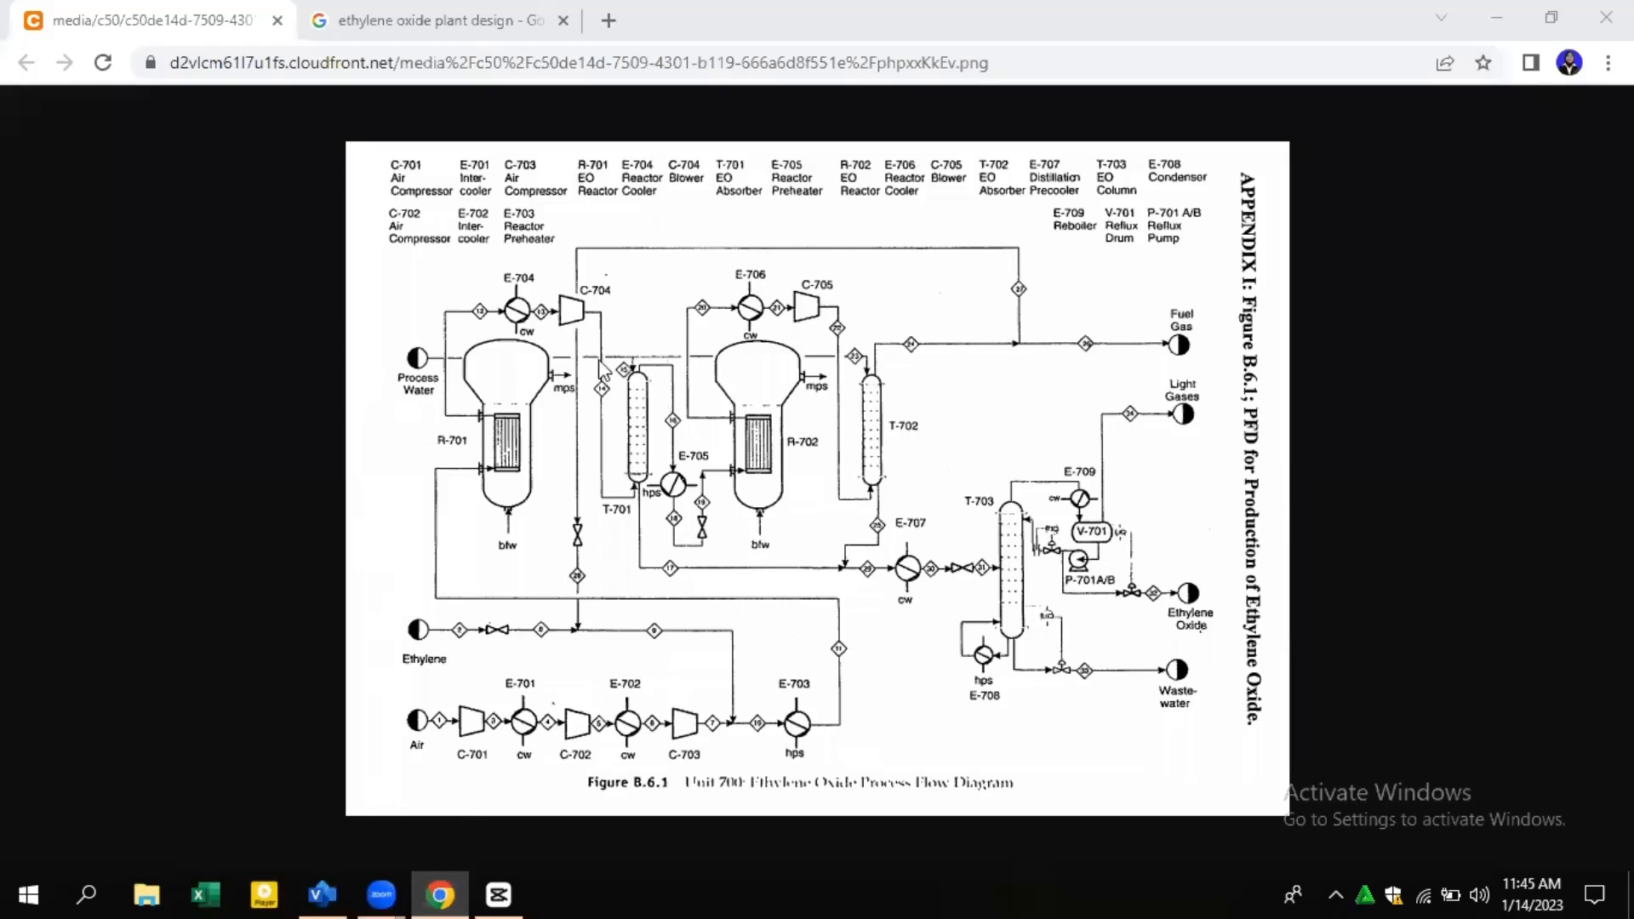
click(662, 370)
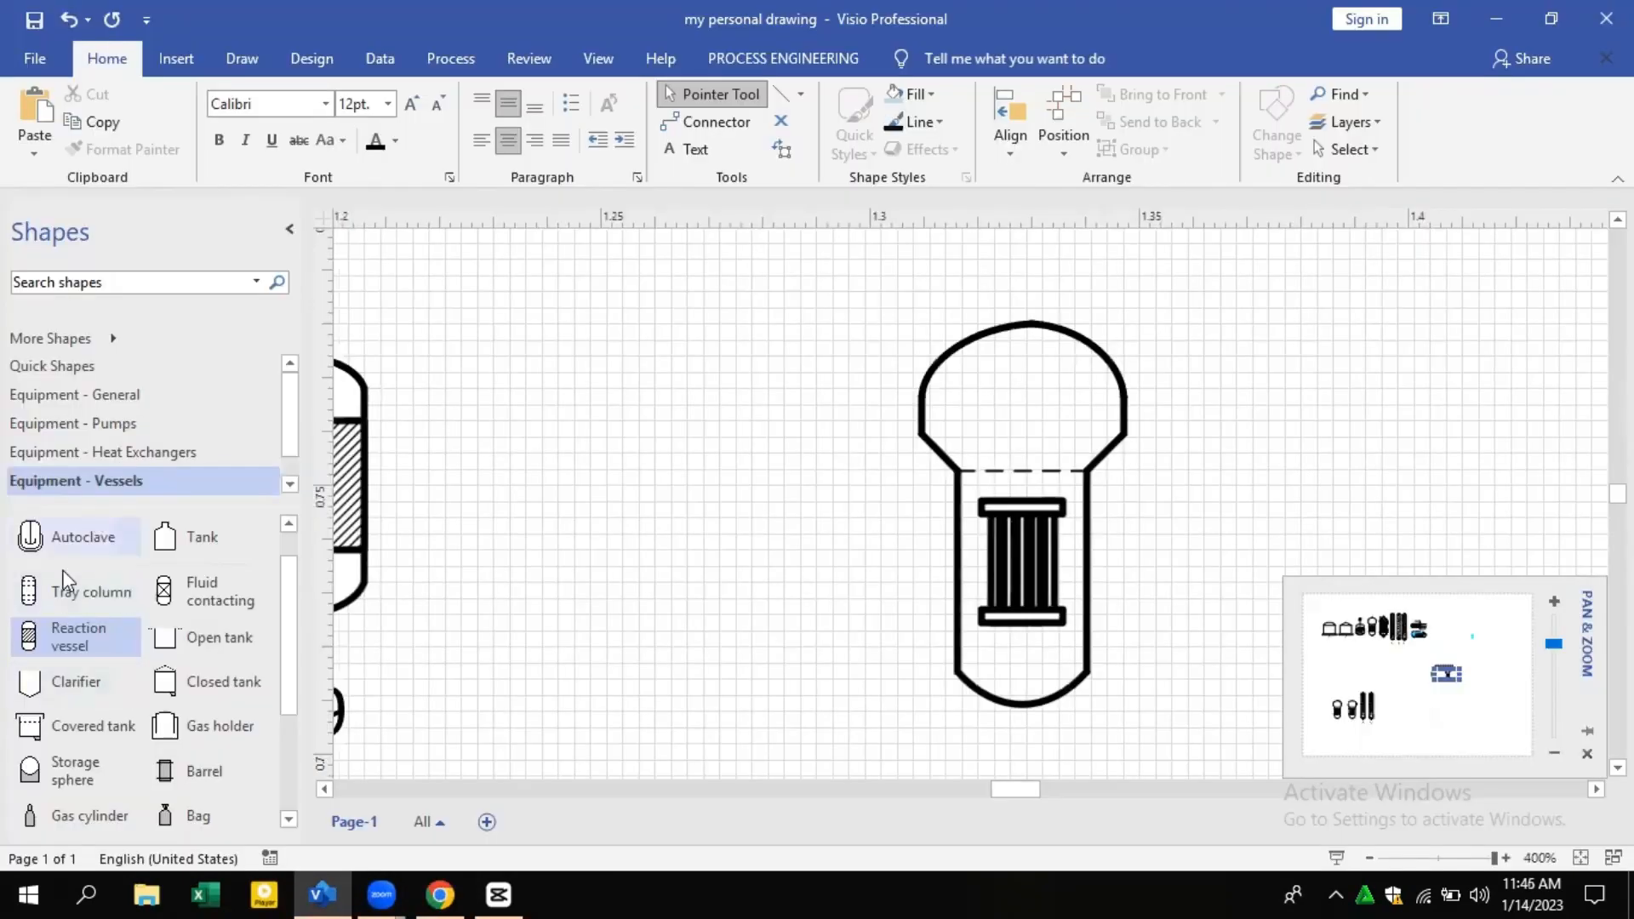
Place a Tray column and a Fluid contacting shape between the hatched vessel and the reactor, stretching each to about 0.042 m high
drag(64, 588, 611, 439)
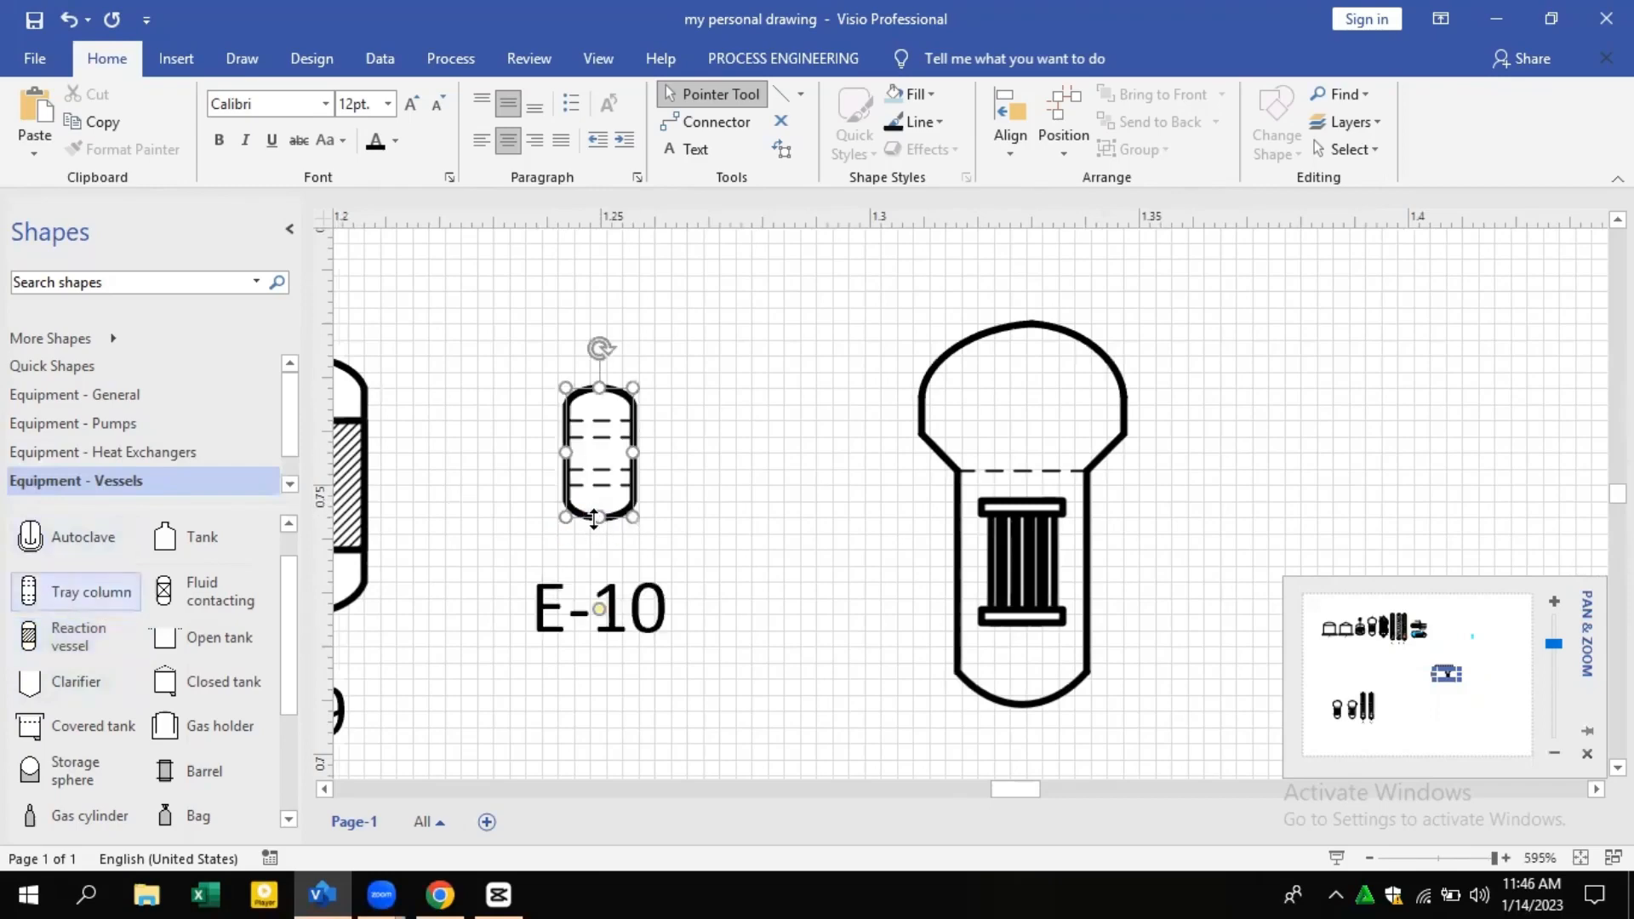
drag(593, 517, 600, 613)
drag(163, 591, 753, 454)
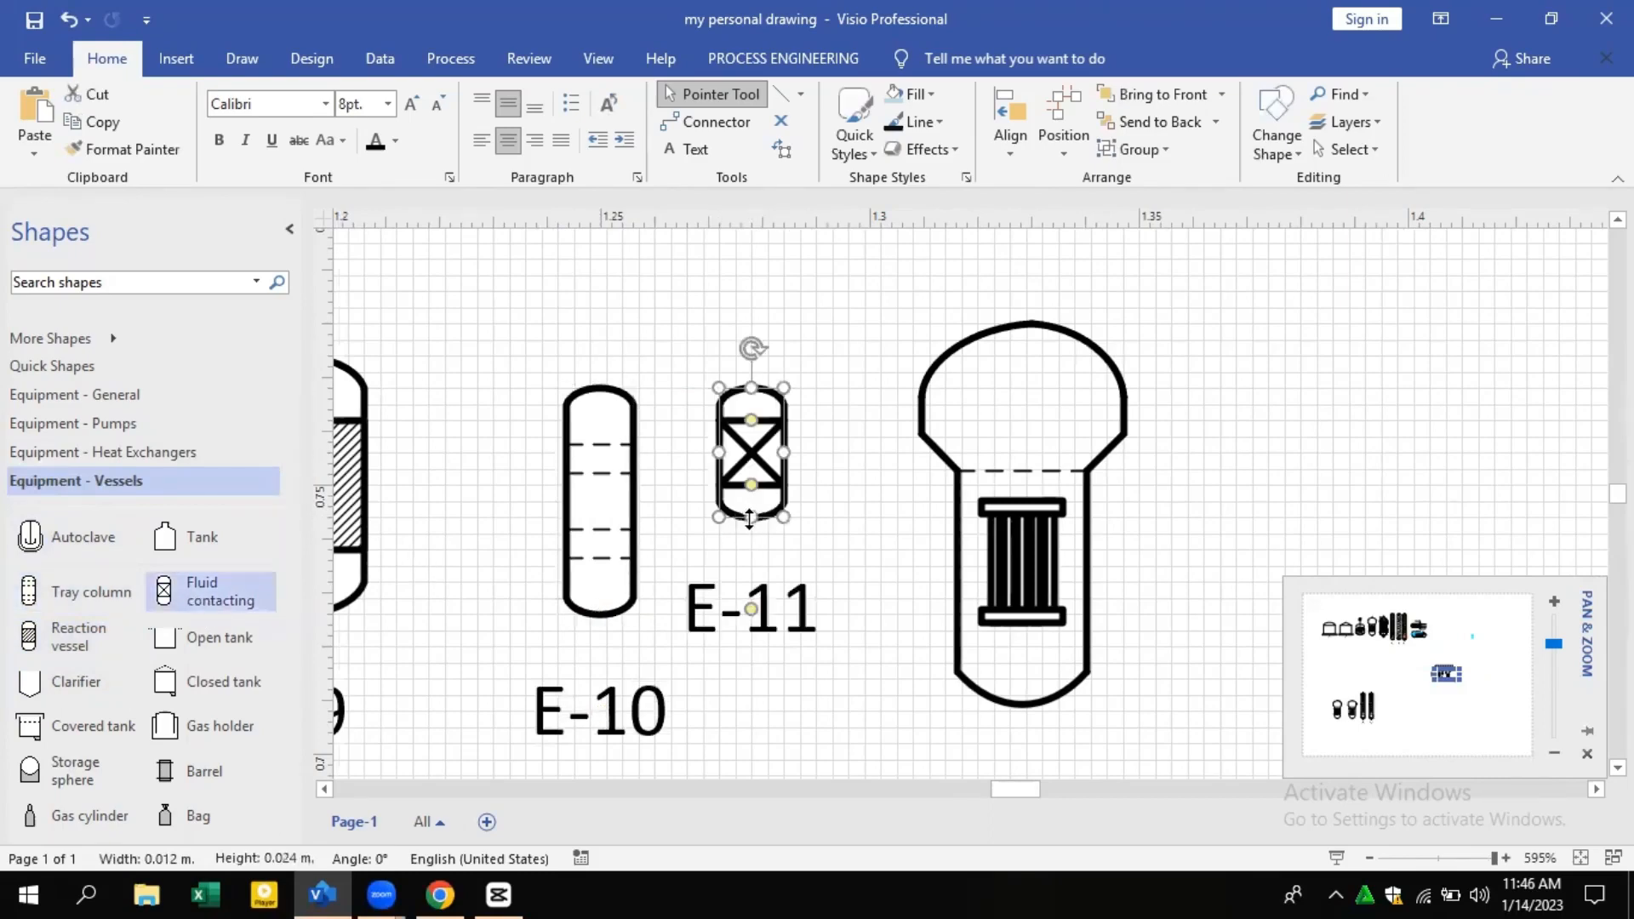
drag(745, 577, 744, 613)
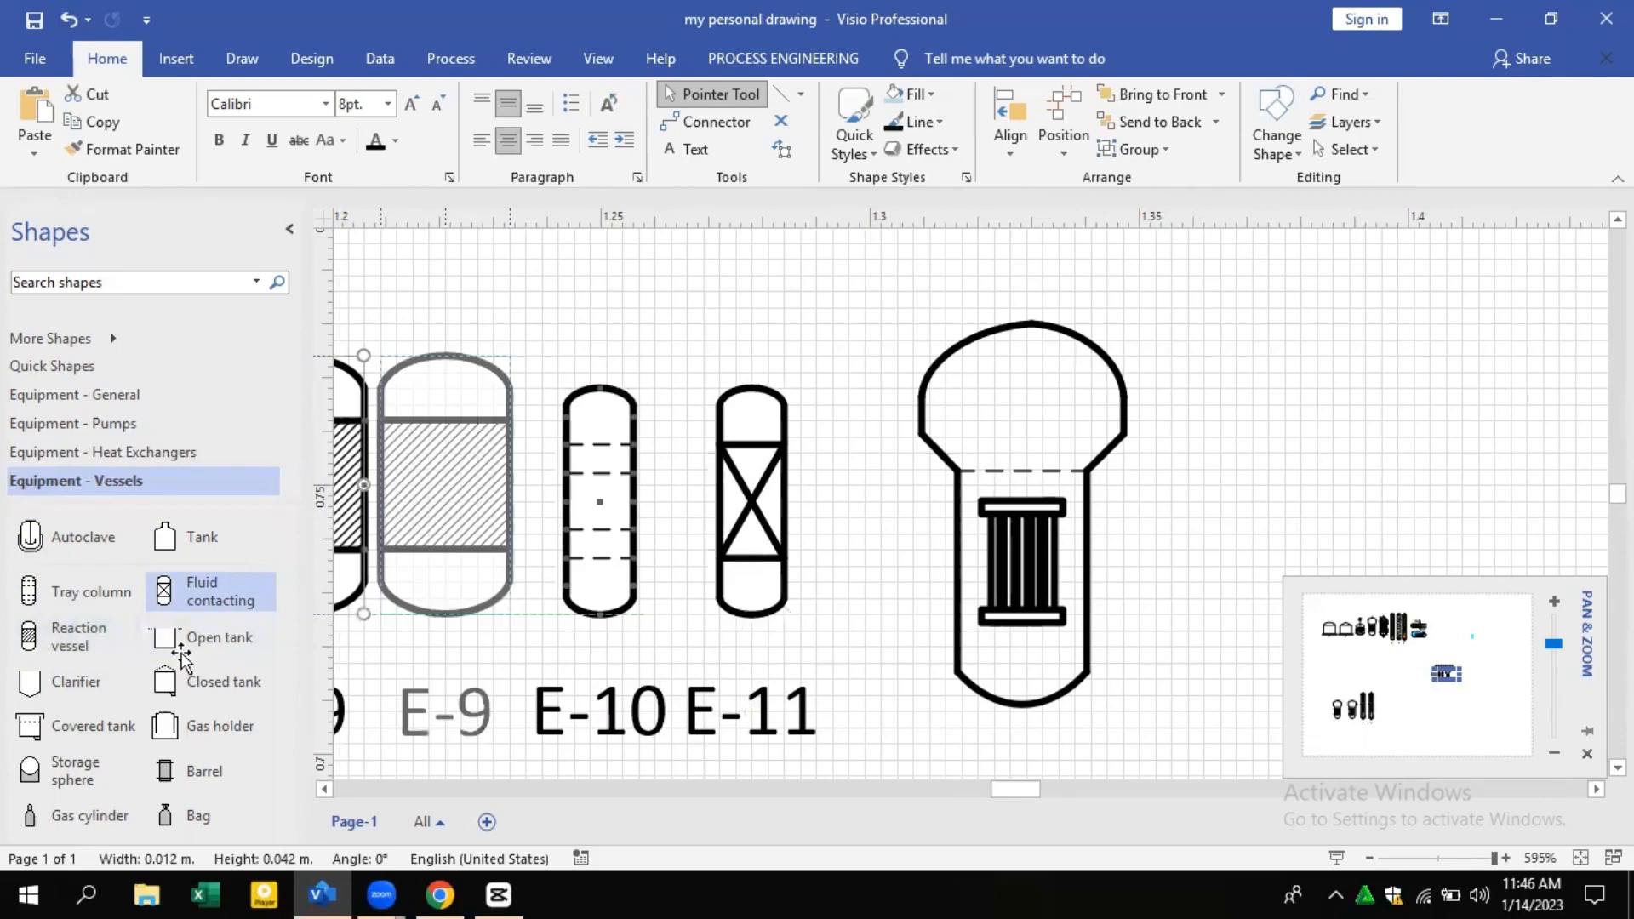
Place a plain Column shape on the far side of the reactor from E-11 and resize it to about 0.018 × 0.084 m
scroll(183, 664, down, 3)
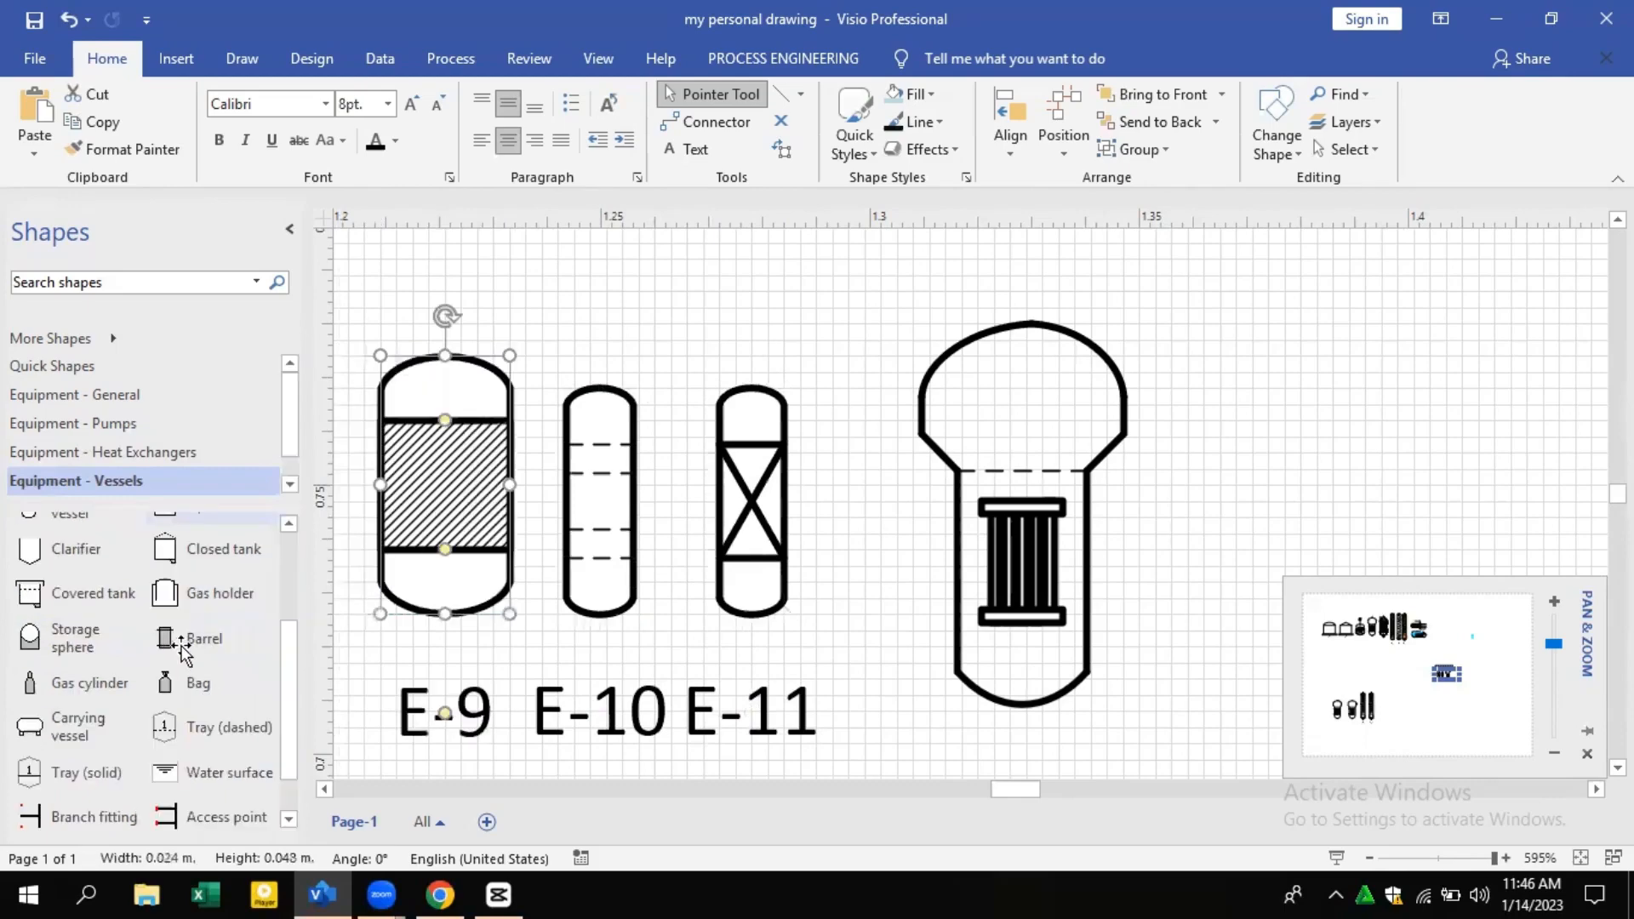
scroll(198, 676, down, 1)
scroll(197, 676, up, 4)
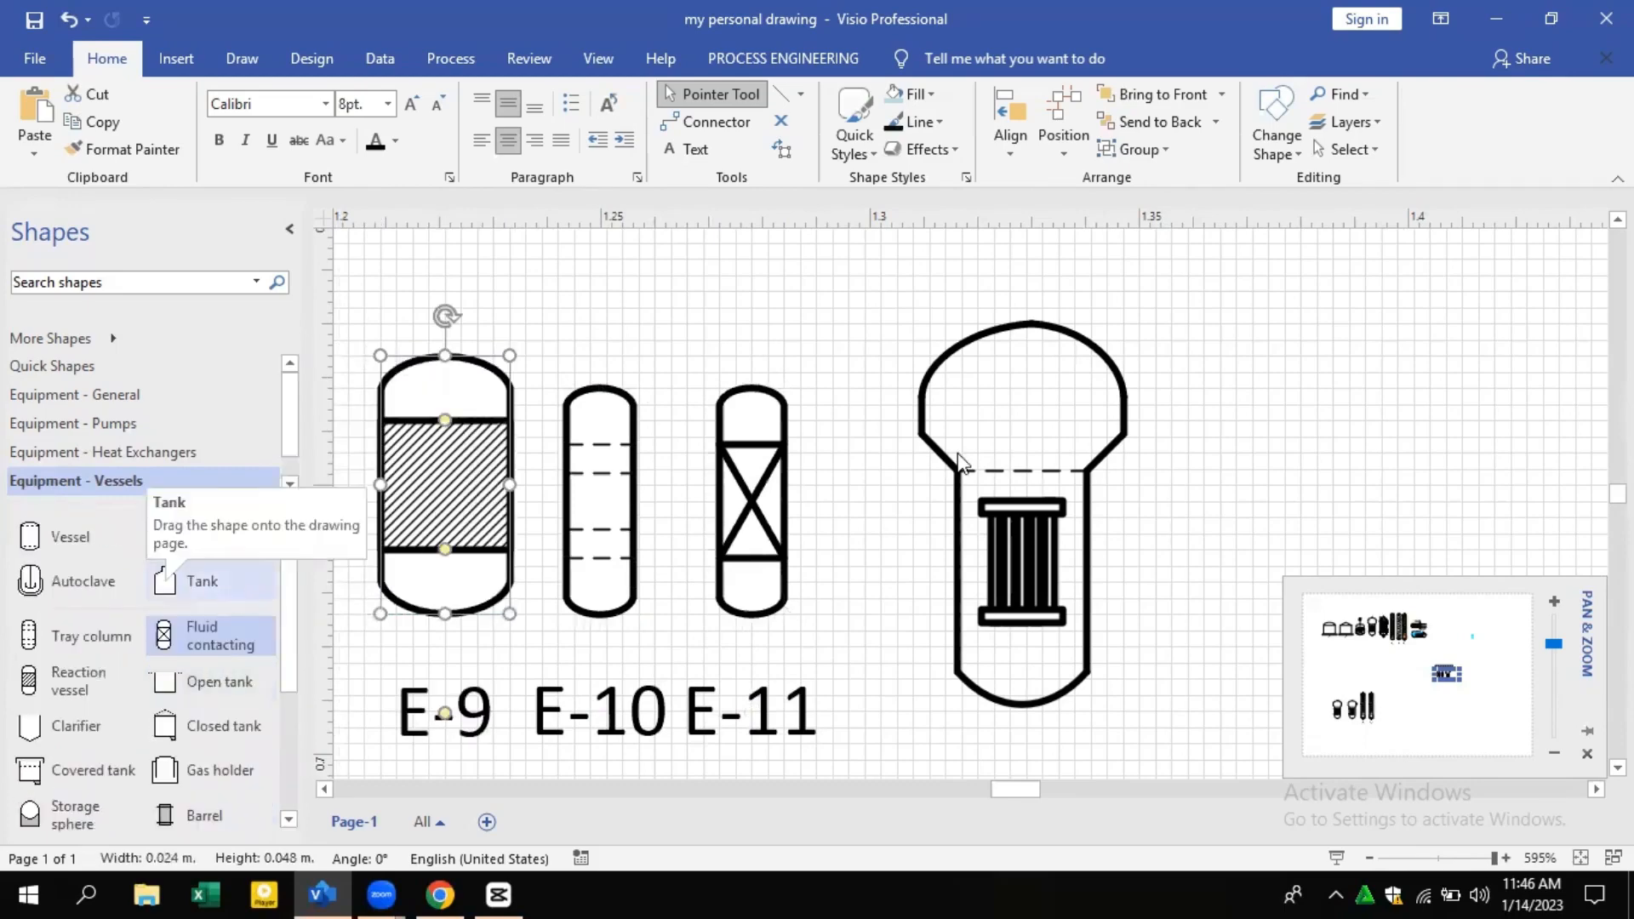
scroll(779, 303, down, 1)
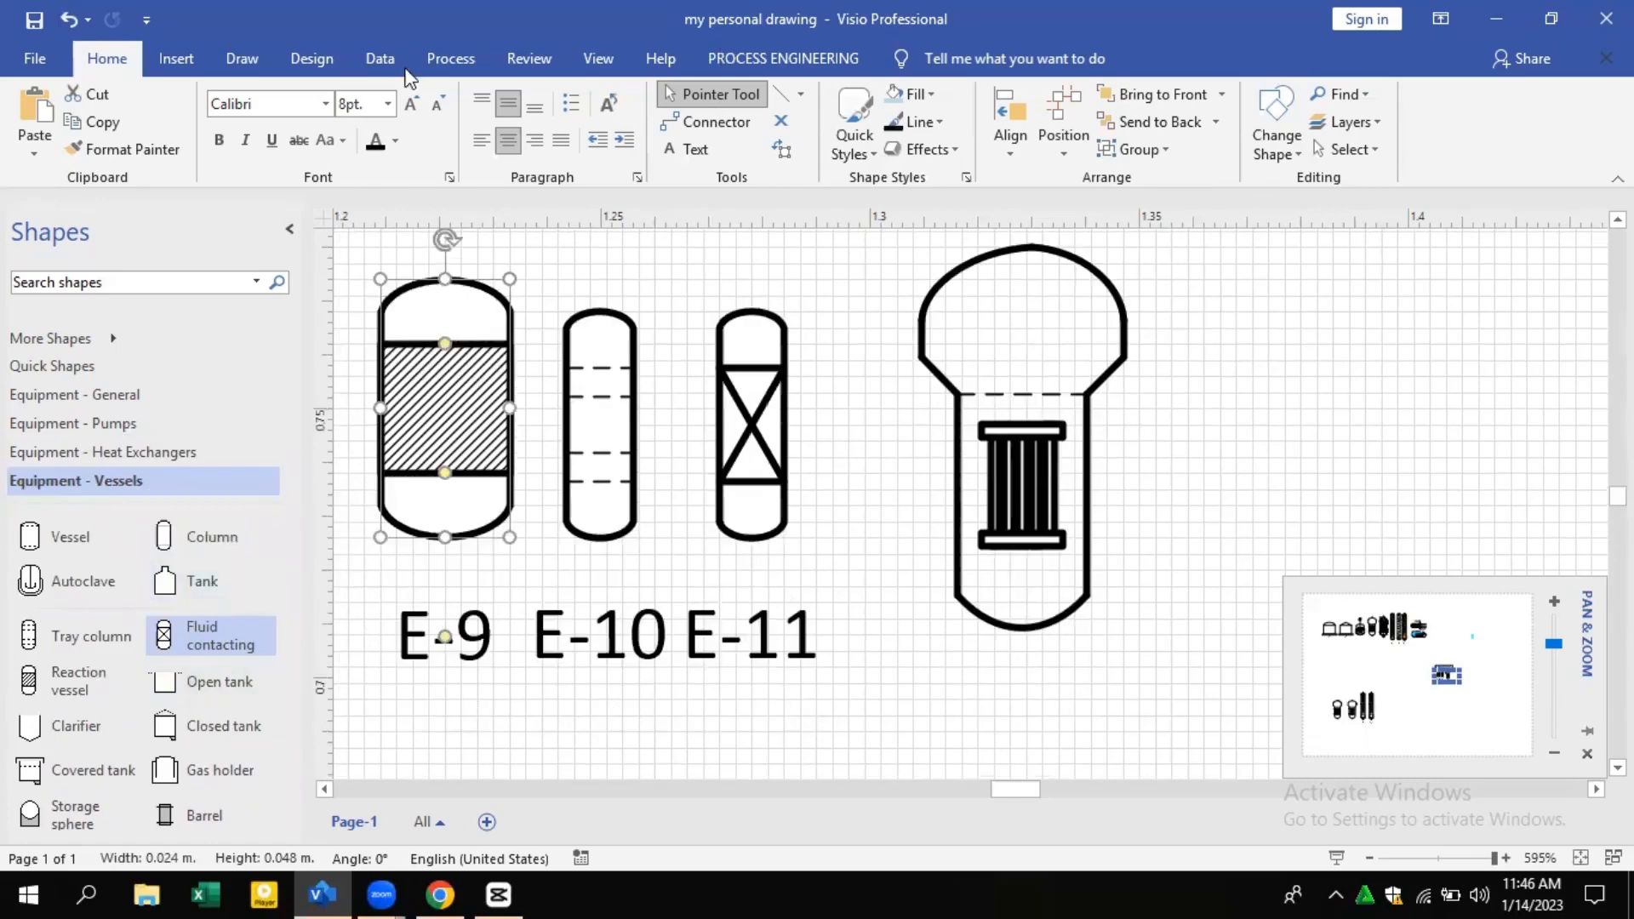
click(201, 536)
drag(201, 537, 1264, 503)
drag(1243, 601, 1243, 601)
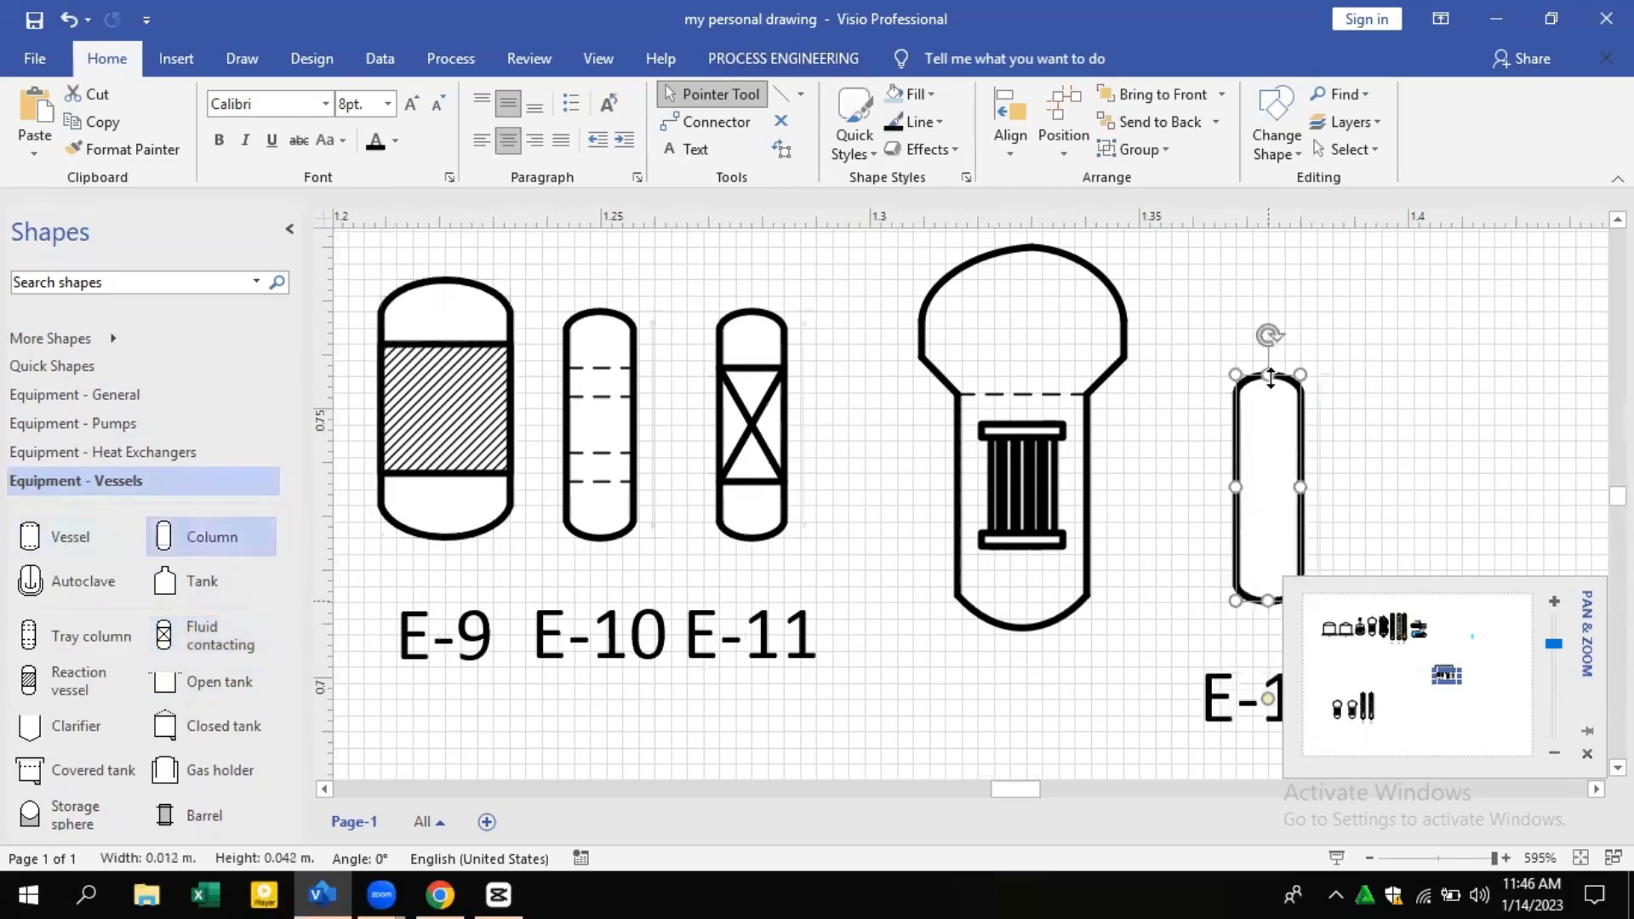
drag(1268, 375, 1268, 295)
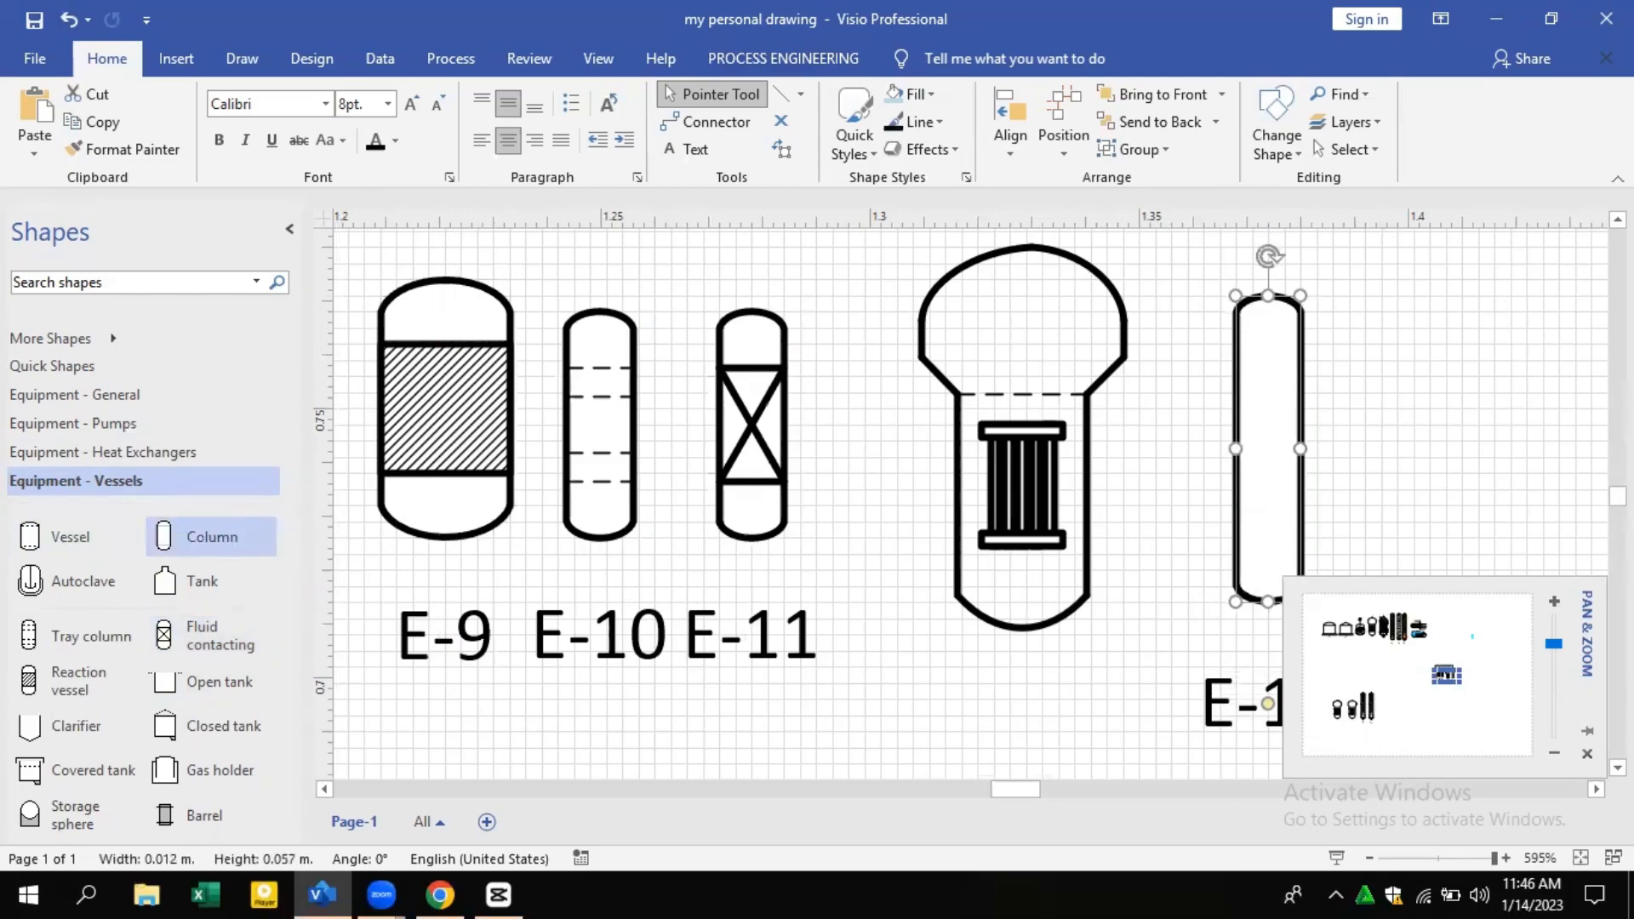
scroll(1047, 587, right, 4)
drag(961, 600, 965, 681)
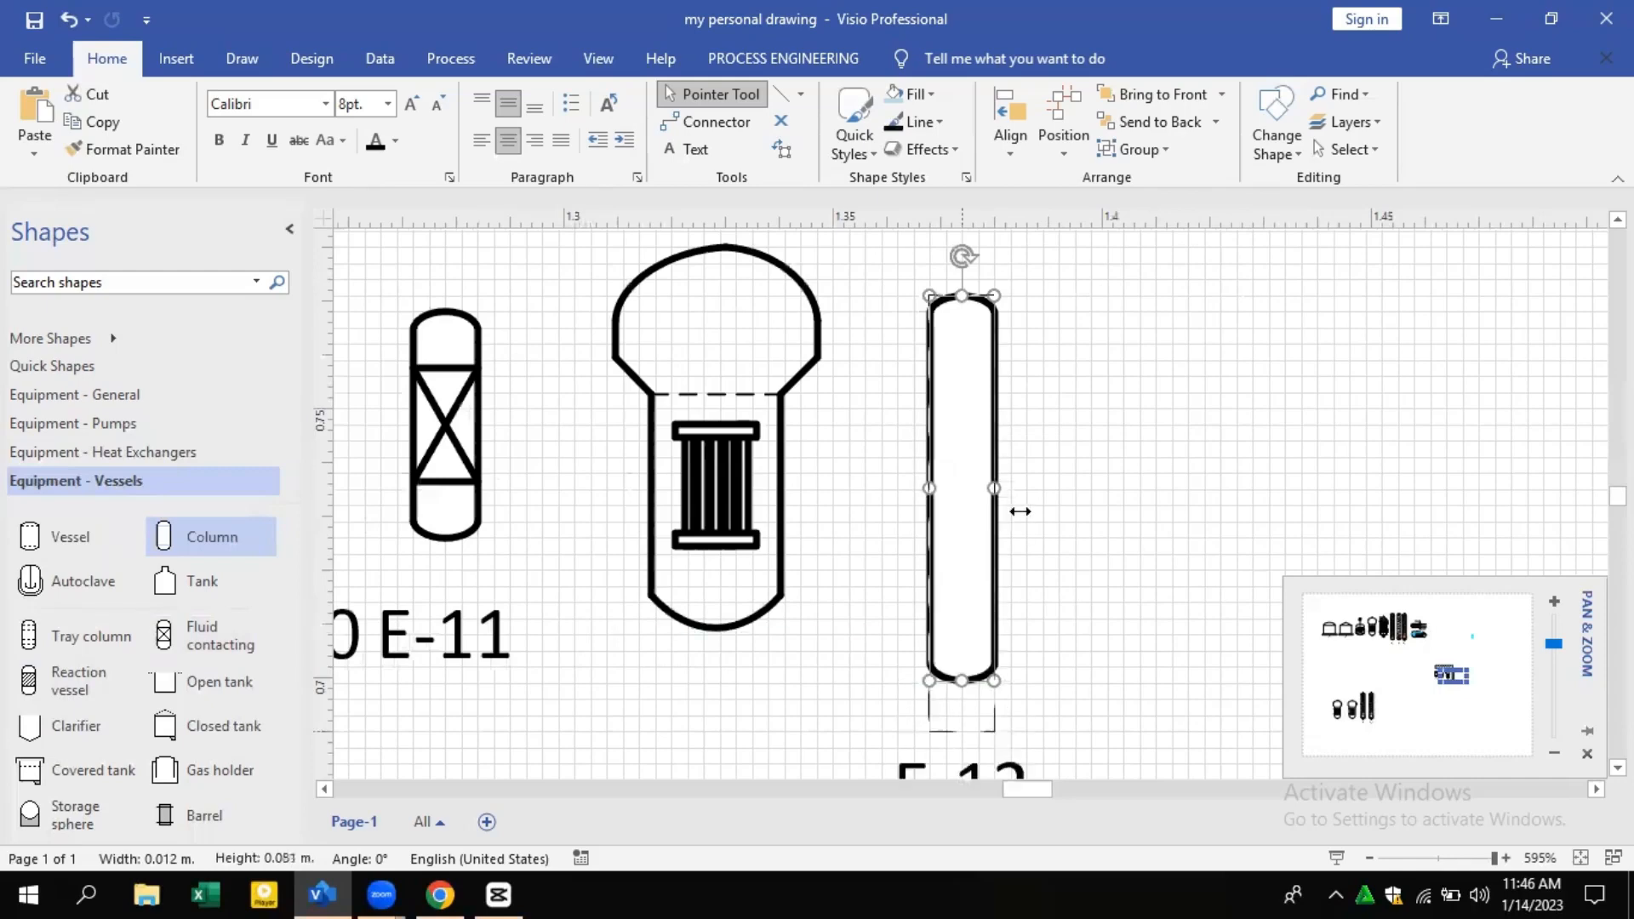
drag(1021, 512, 1030, 514)
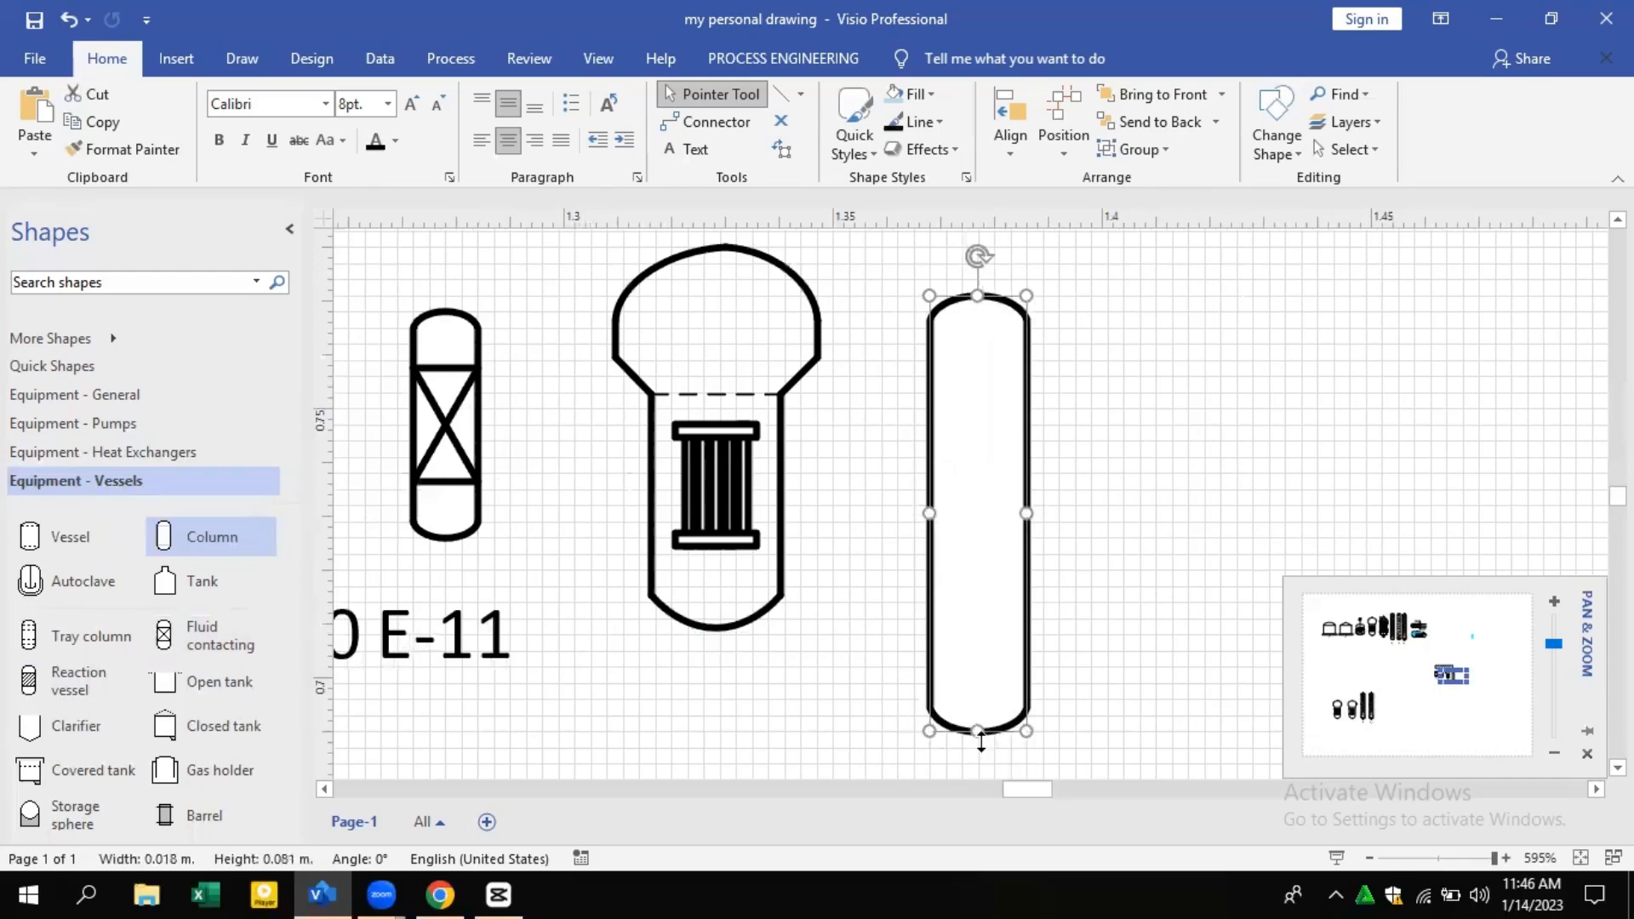
drag(981, 742, 980, 758)
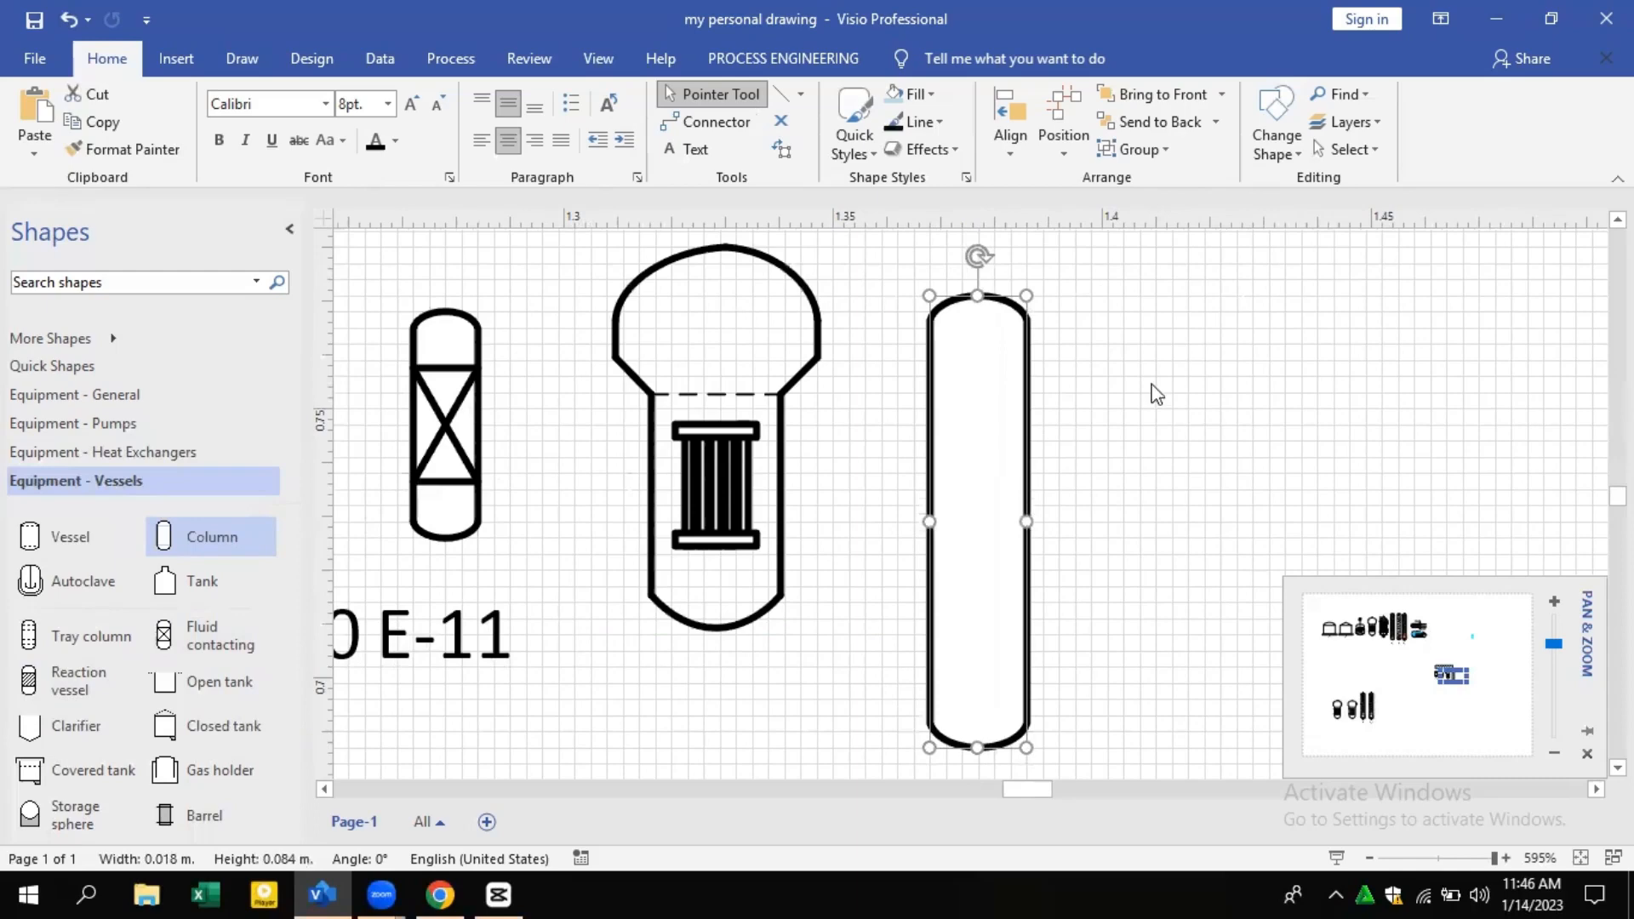
Draw straight lines across the full width of the new column, one at the base of its upper dome and two tray lines below
click(801, 95)
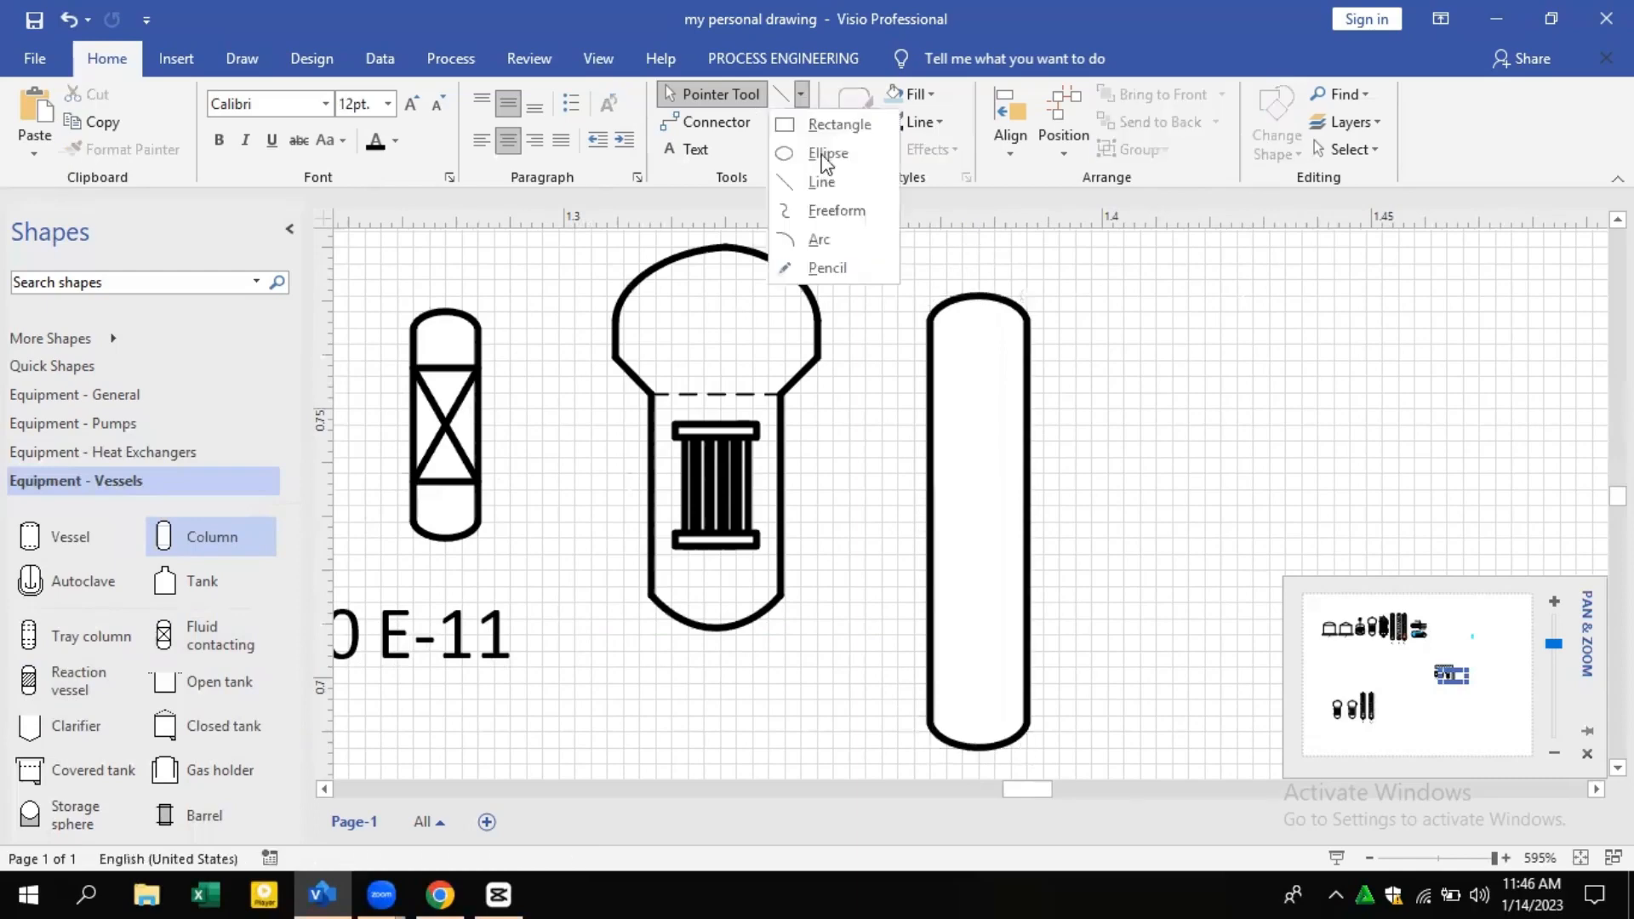
click(821, 181)
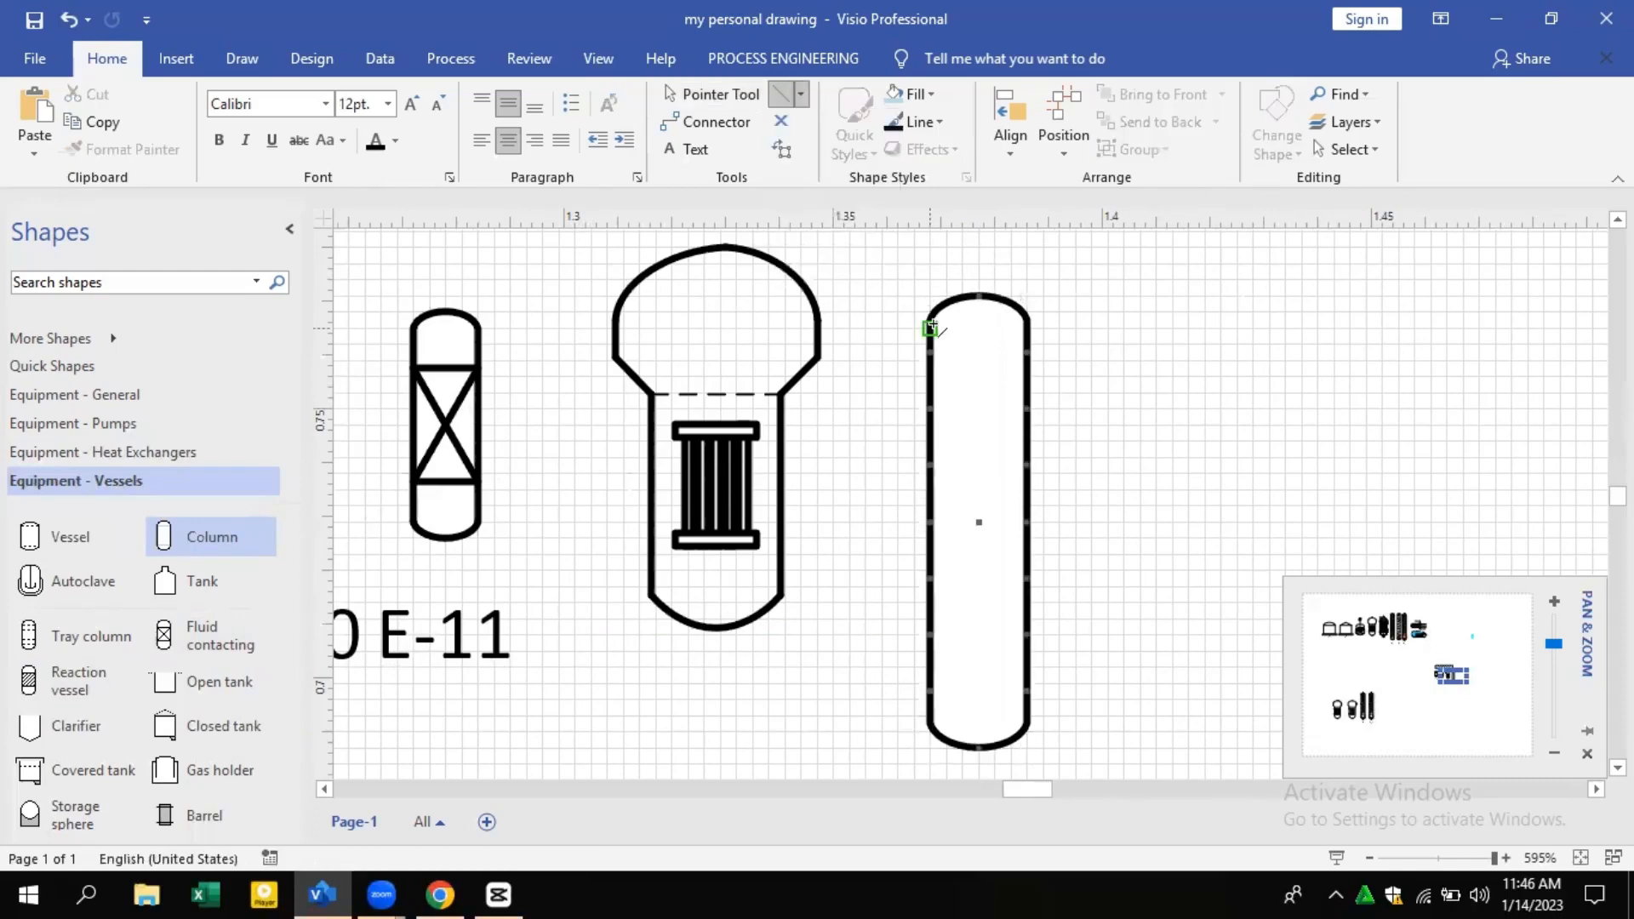
mouse_move(931, 327)
mouse_down()
mouse_move(1042, 325)
mouse_move(1028, 320)
mouse_up()
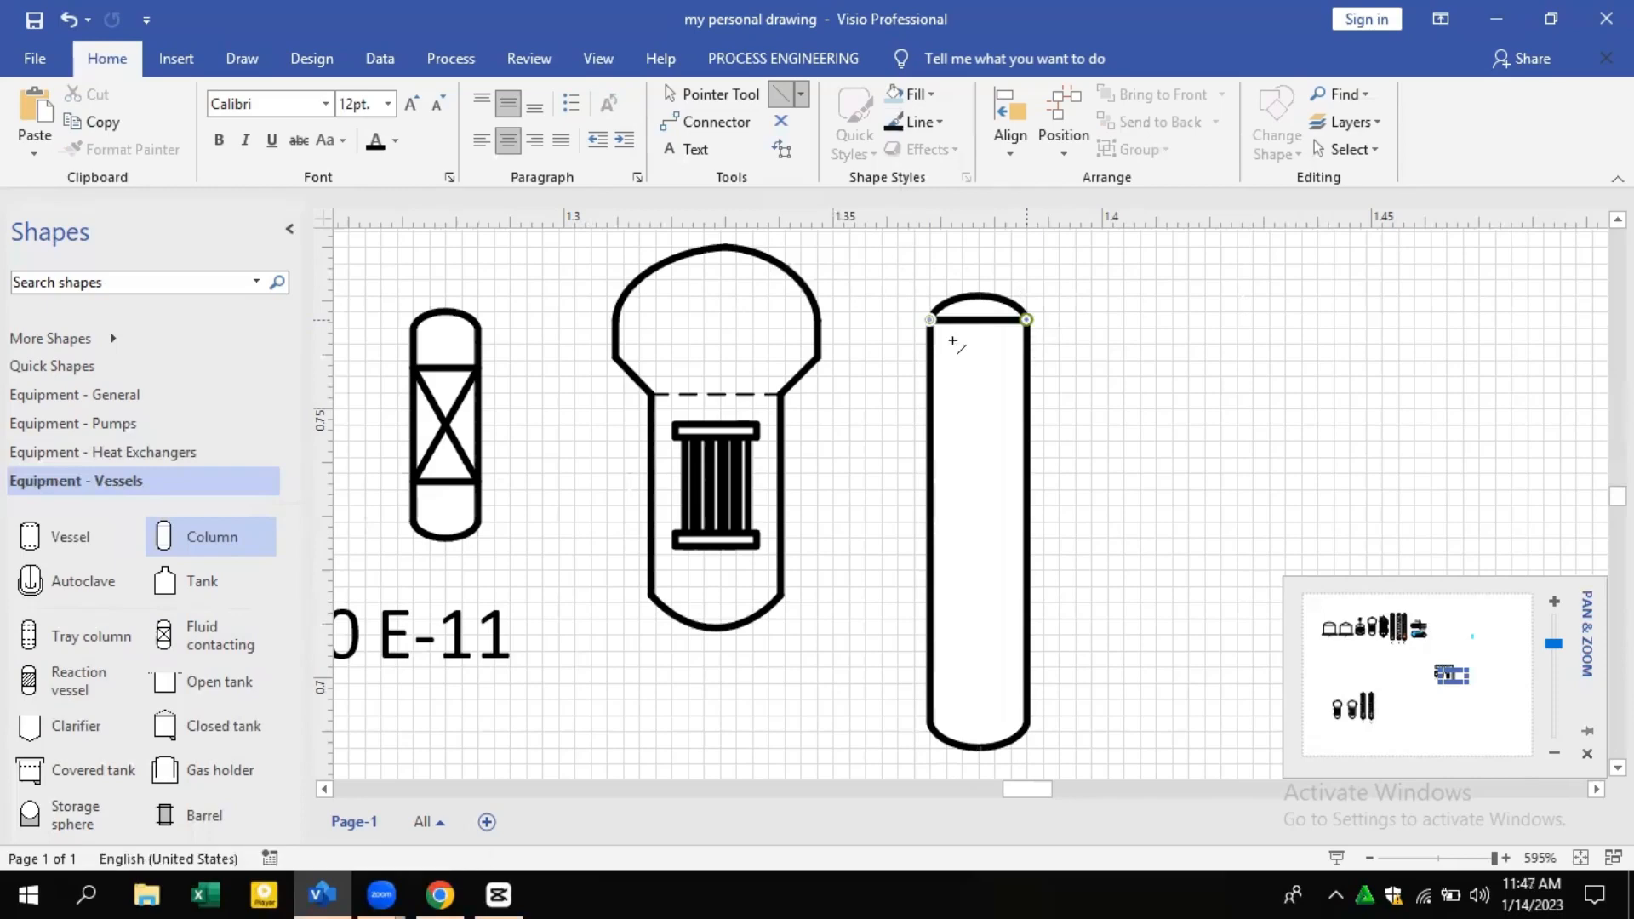
drag(930, 353, 1028, 363)
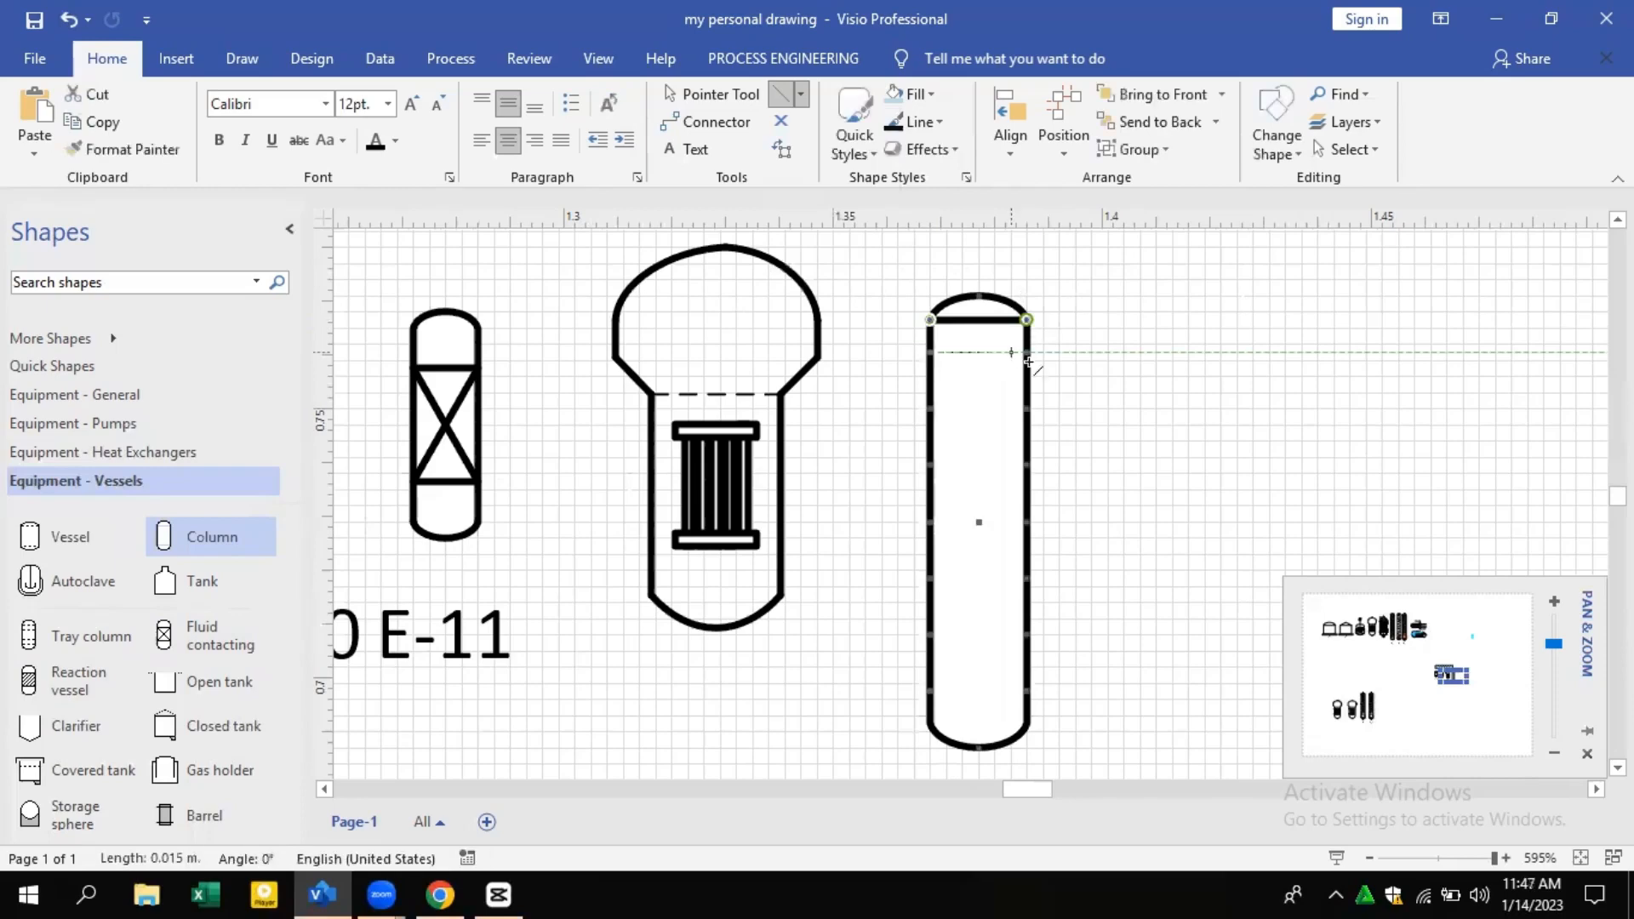
drag(930, 409, 1027, 408)
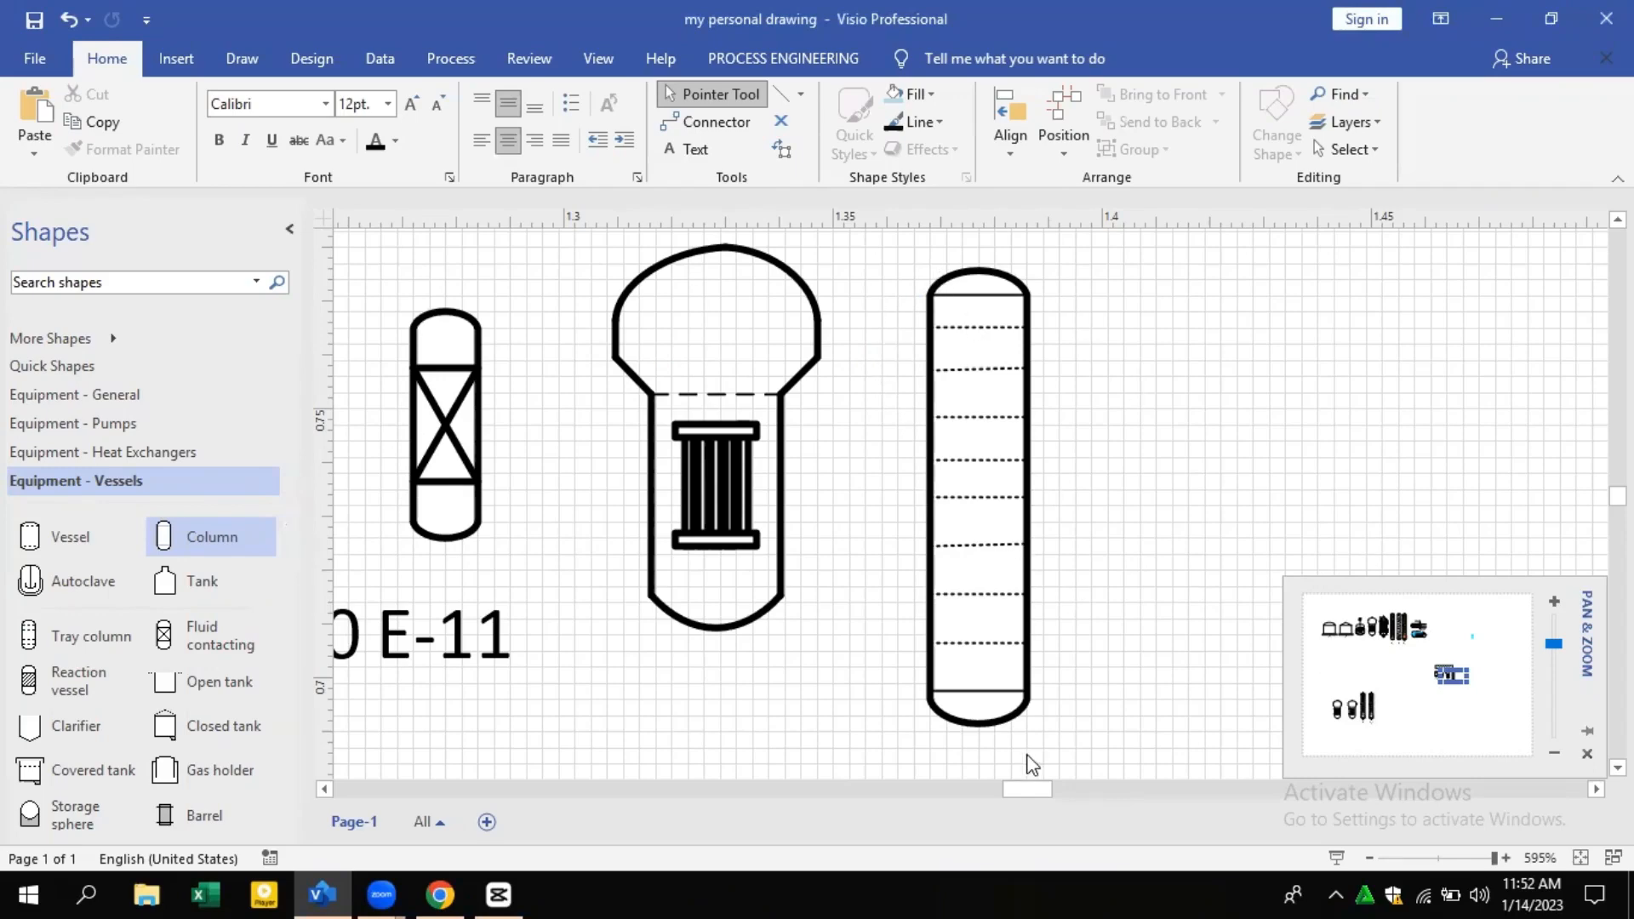
Examine the trays and nozzles of columns E-7 and E-8 and the coloured columns and heat exchangers elsewhere on the page
click(1361, 715)
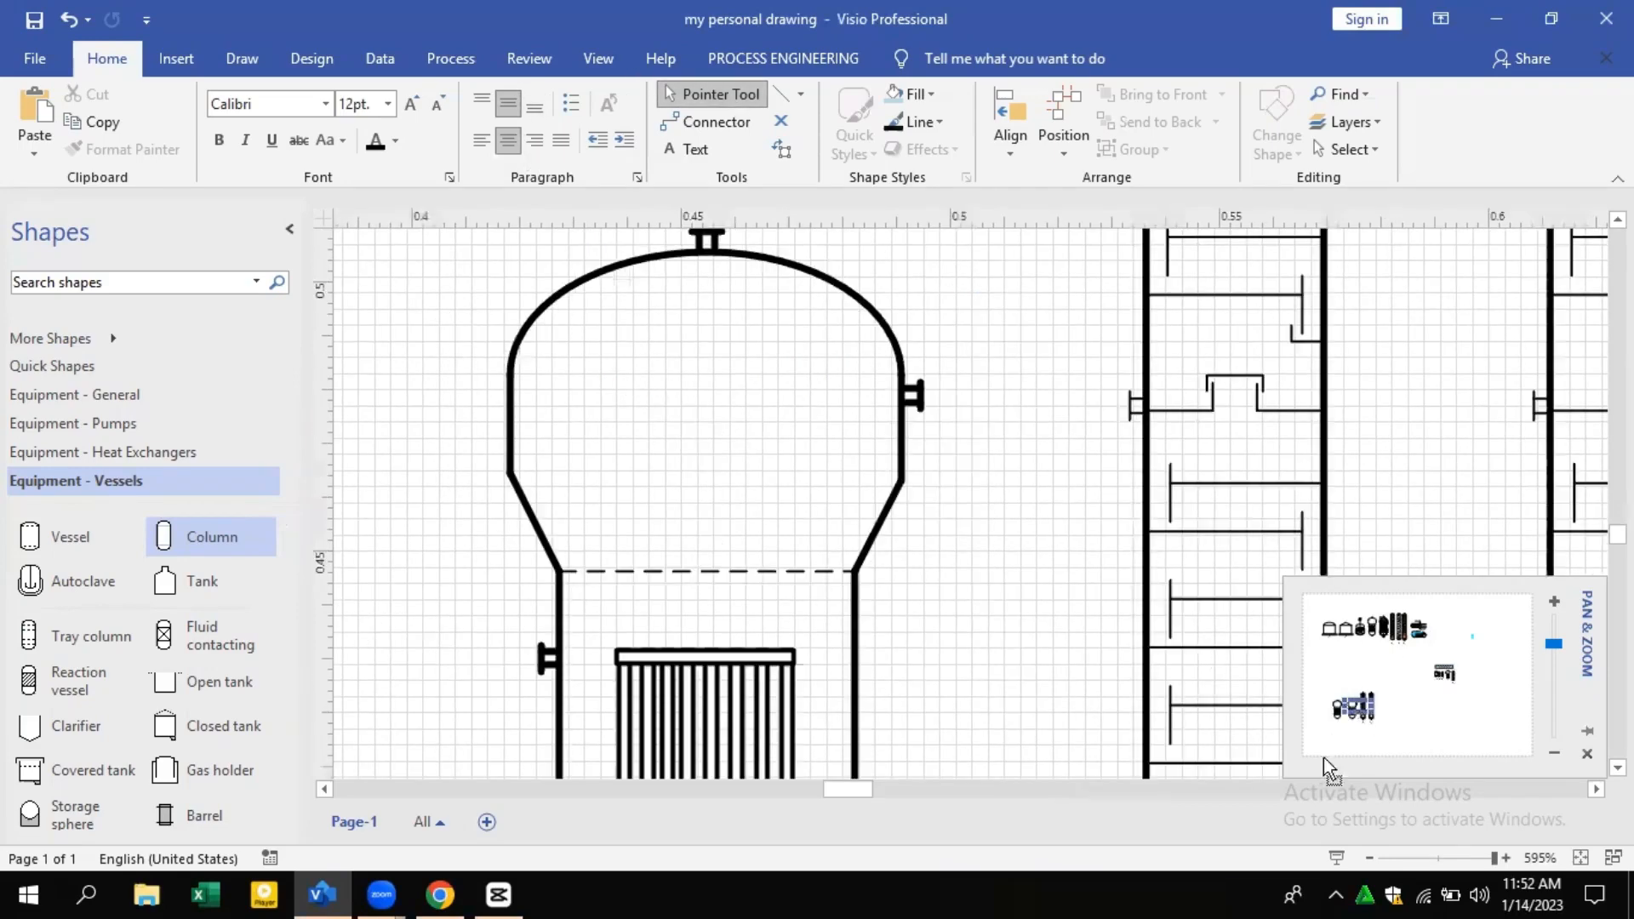
click(1555, 752)
click(1554, 753)
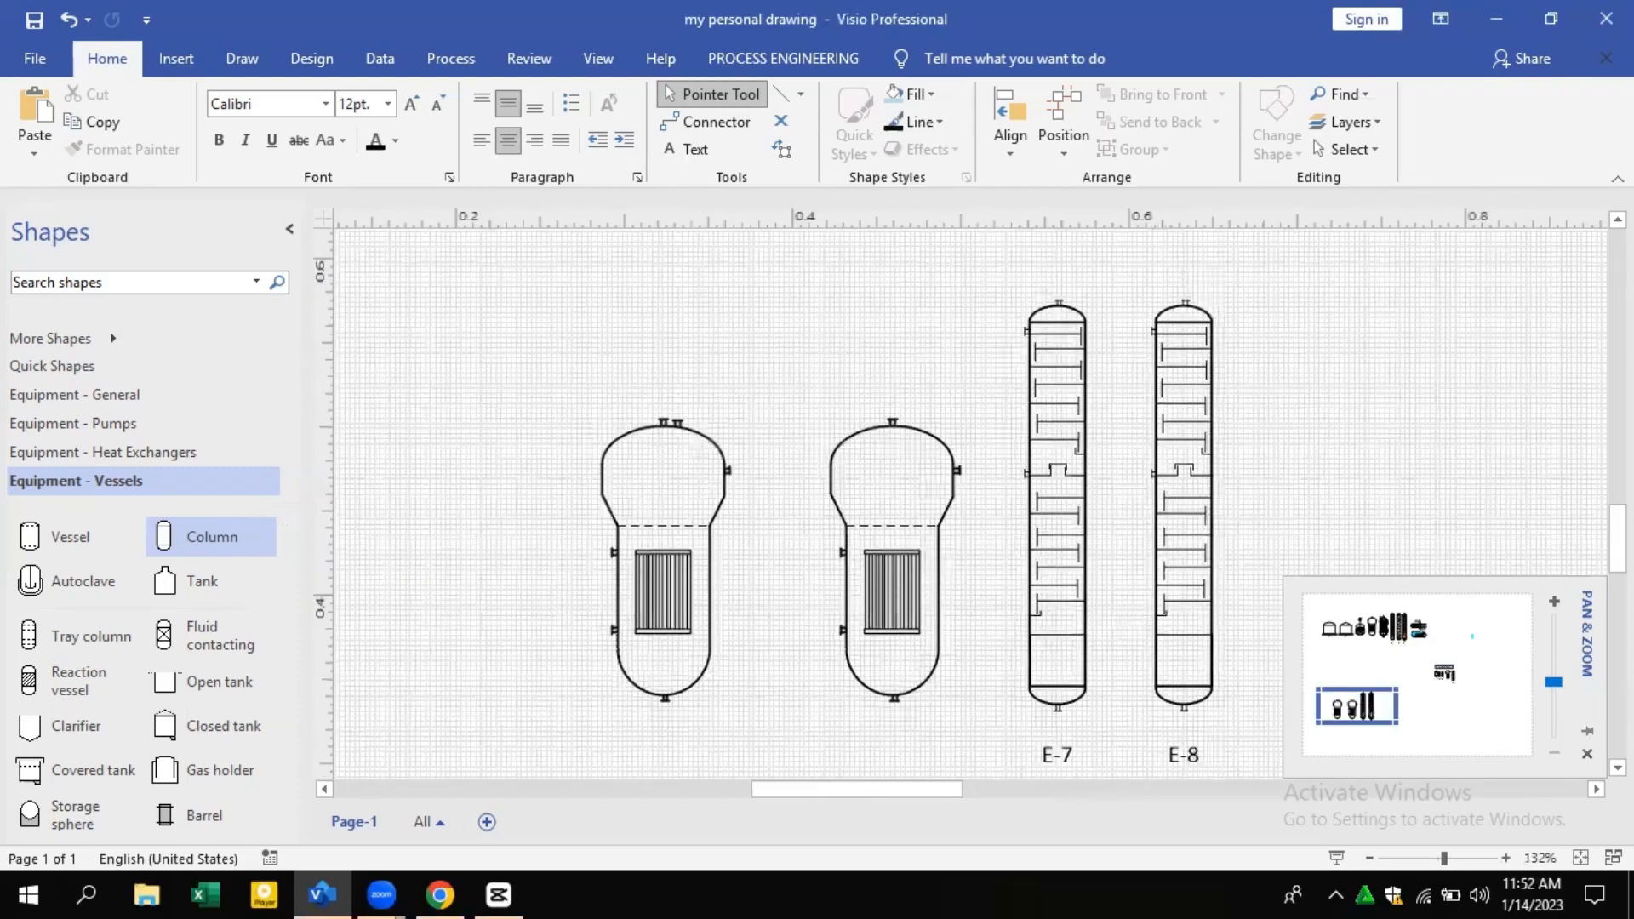
drag(884, 790, 893, 790)
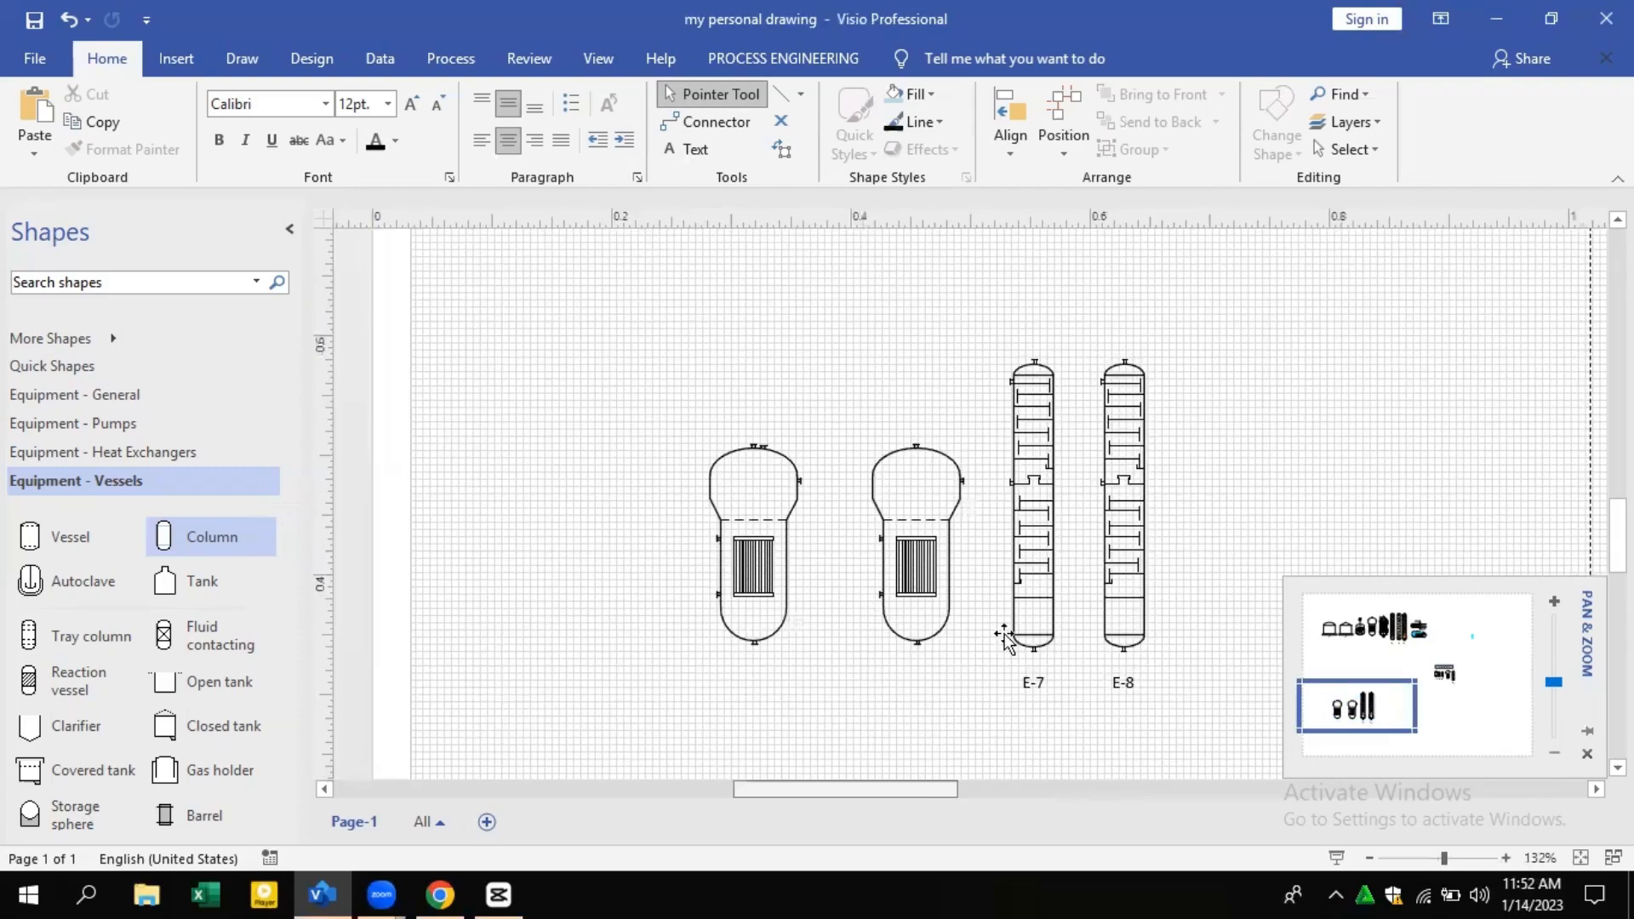
click(1555, 602)
scroll(1004, 601, up, 3)
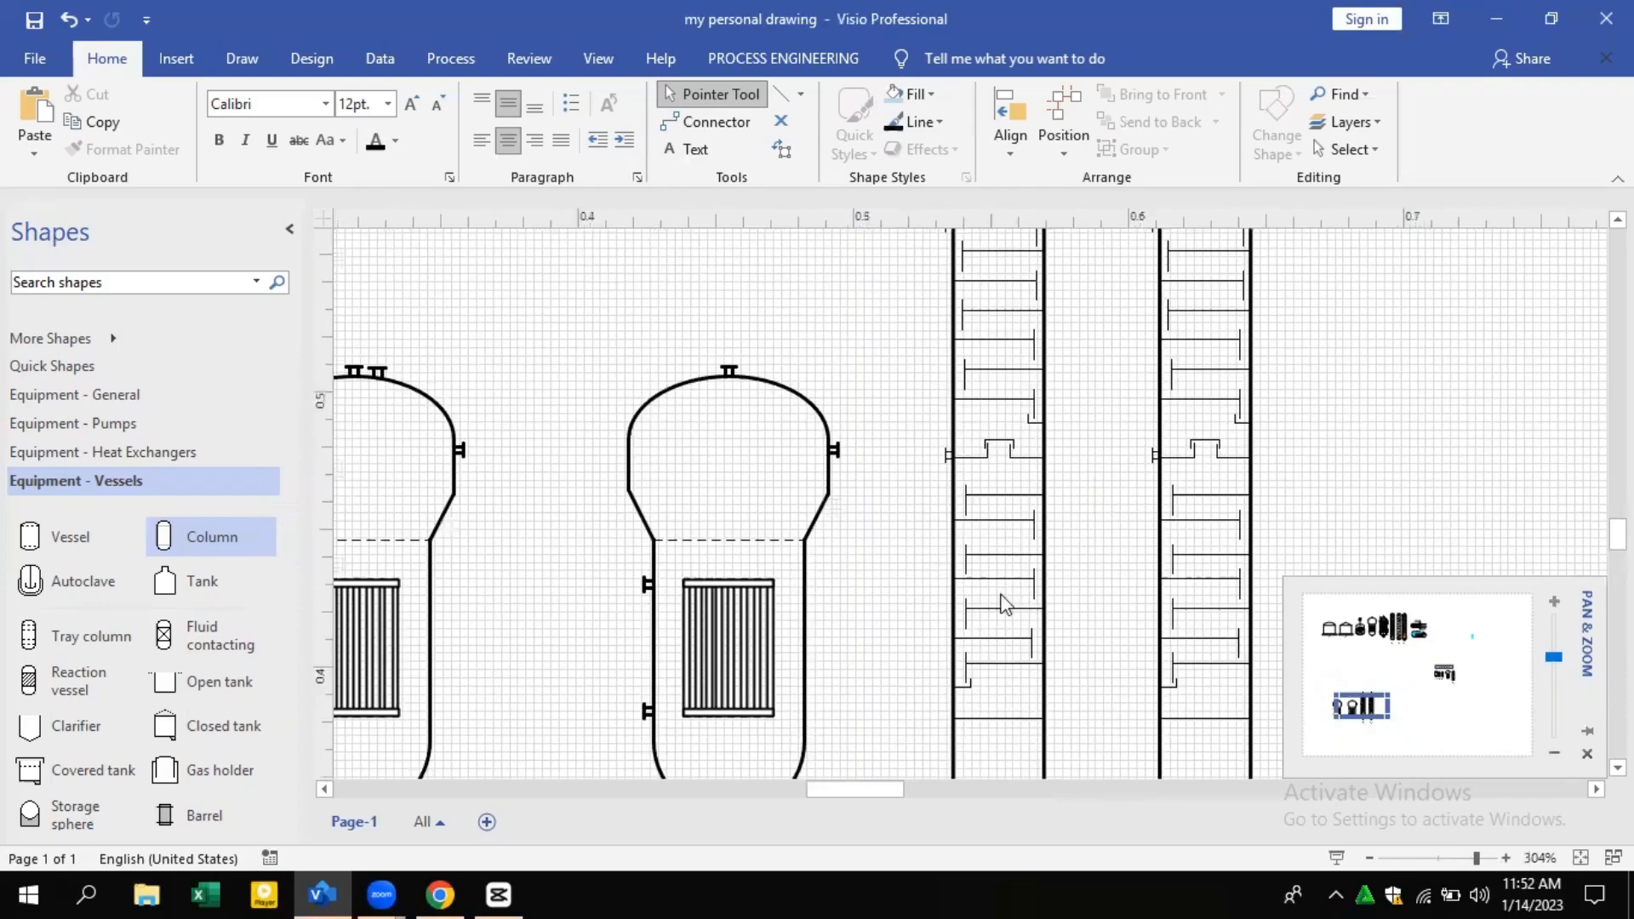
scroll(1004, 600, down, 1)
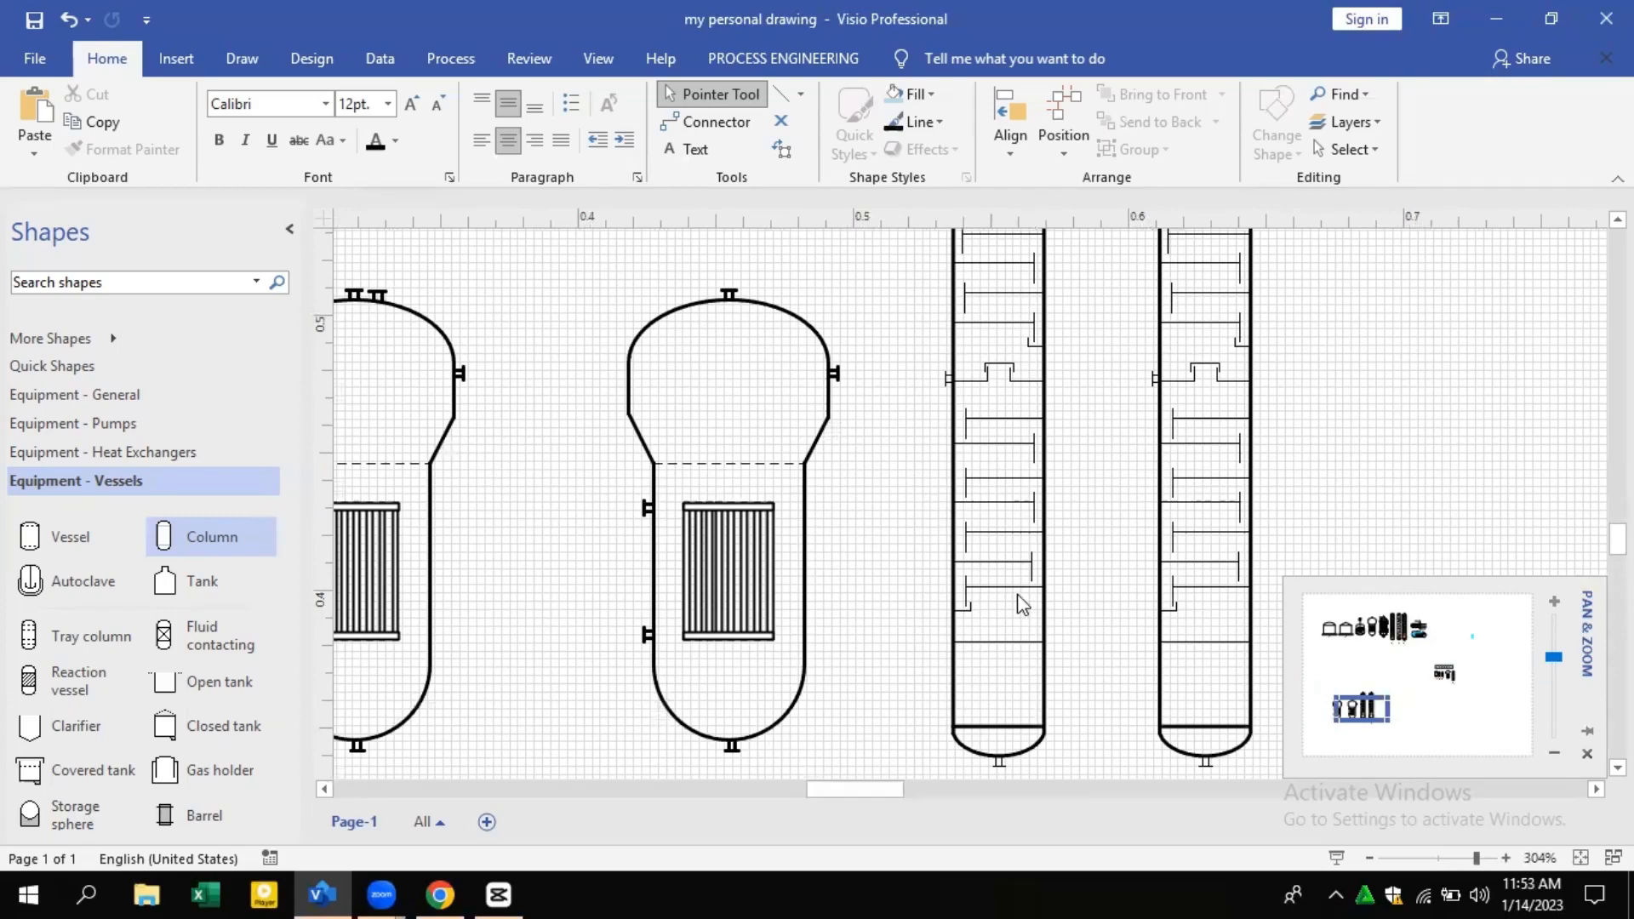
scroll(1030, 607, up, 5)
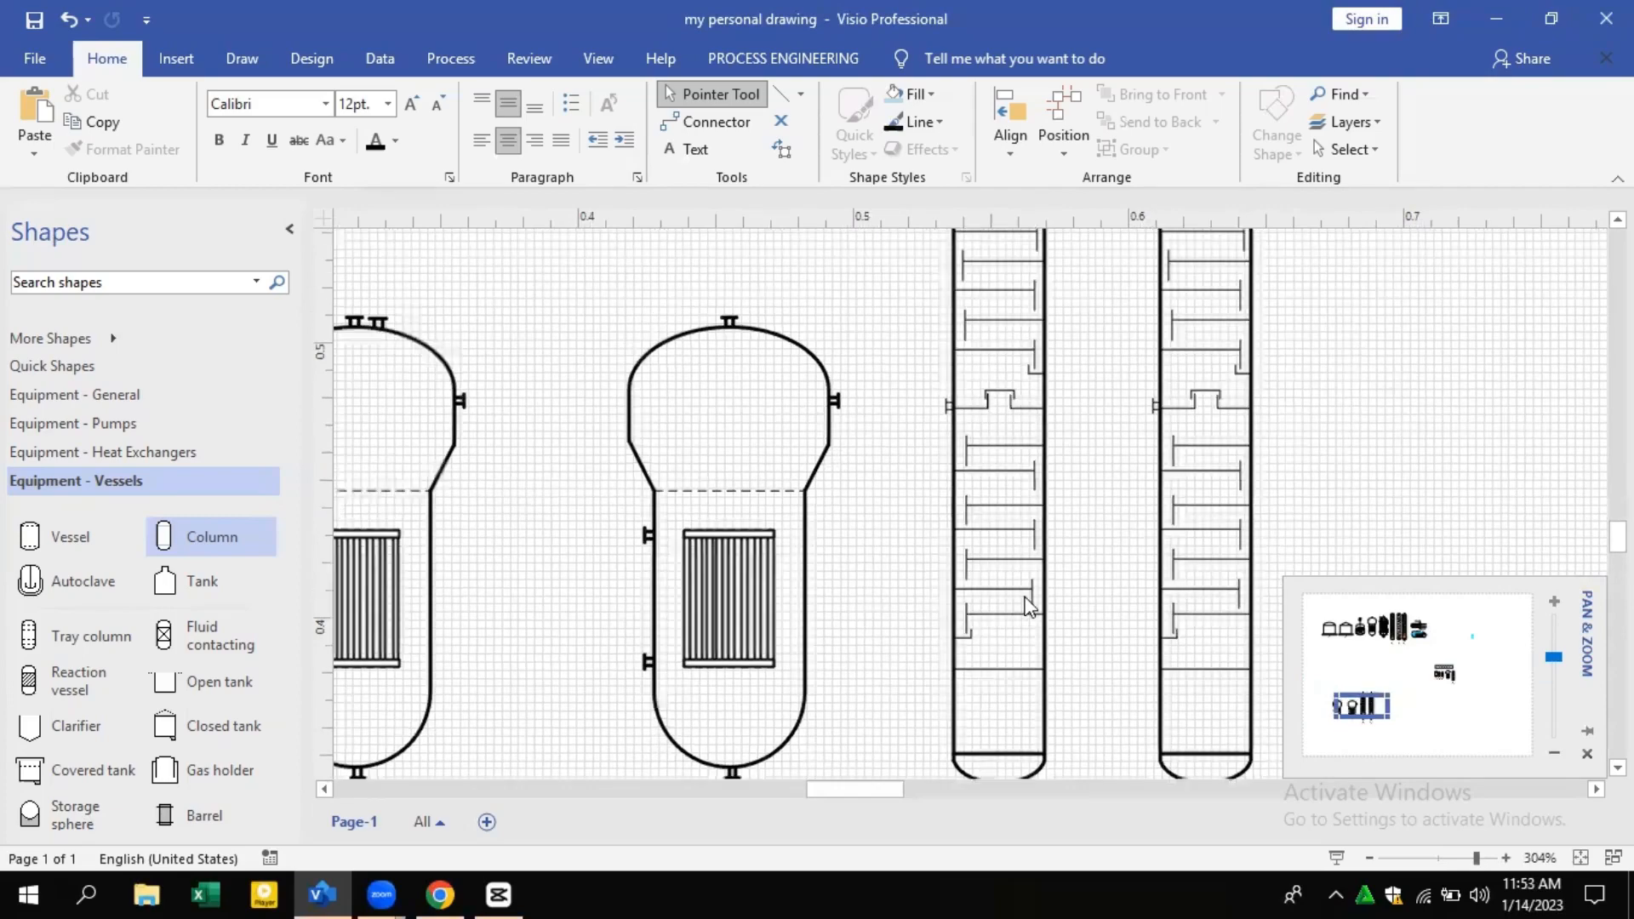
scroll(992, 714, down, 3)
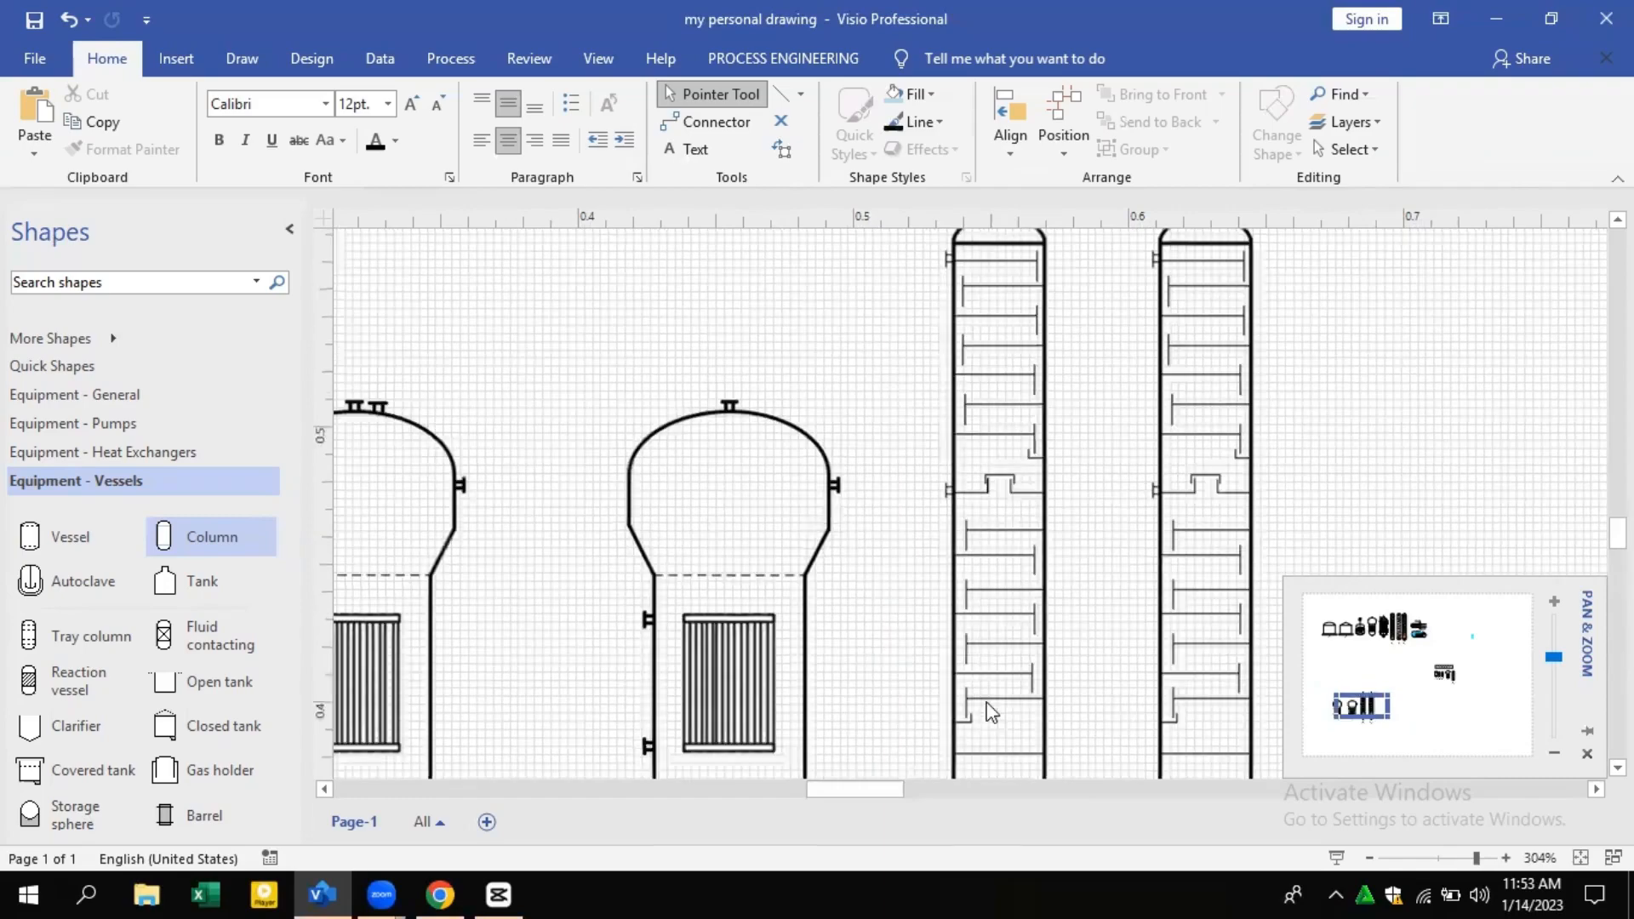
scroll(996, 643, up, 3)
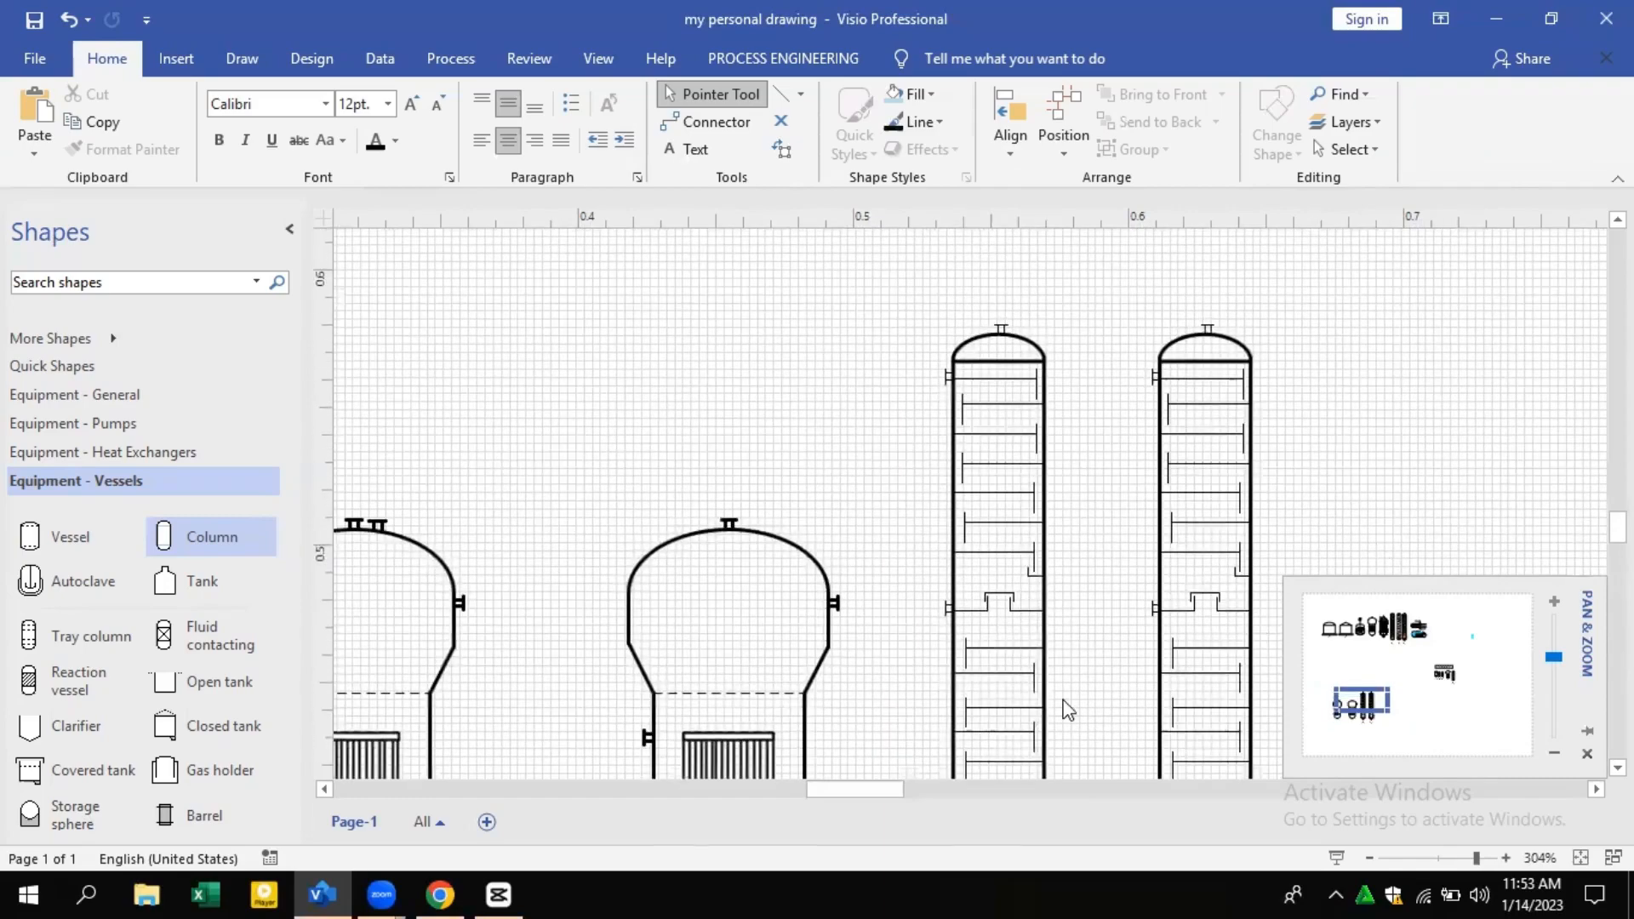
click(1409, 624)
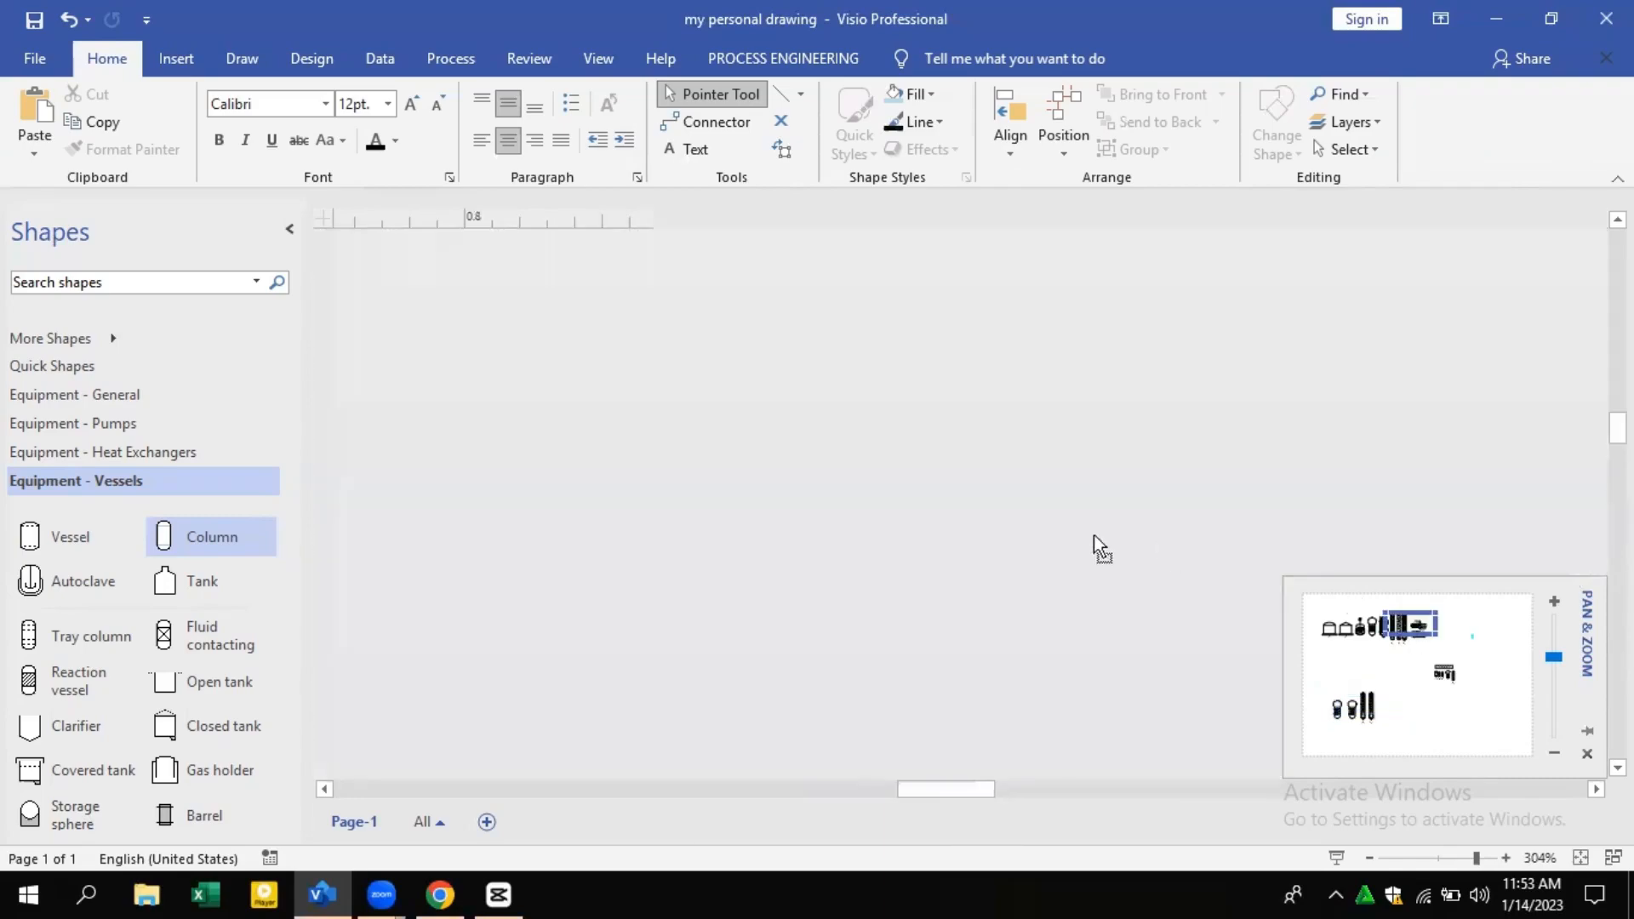
scroll(894, 511, down, 2)
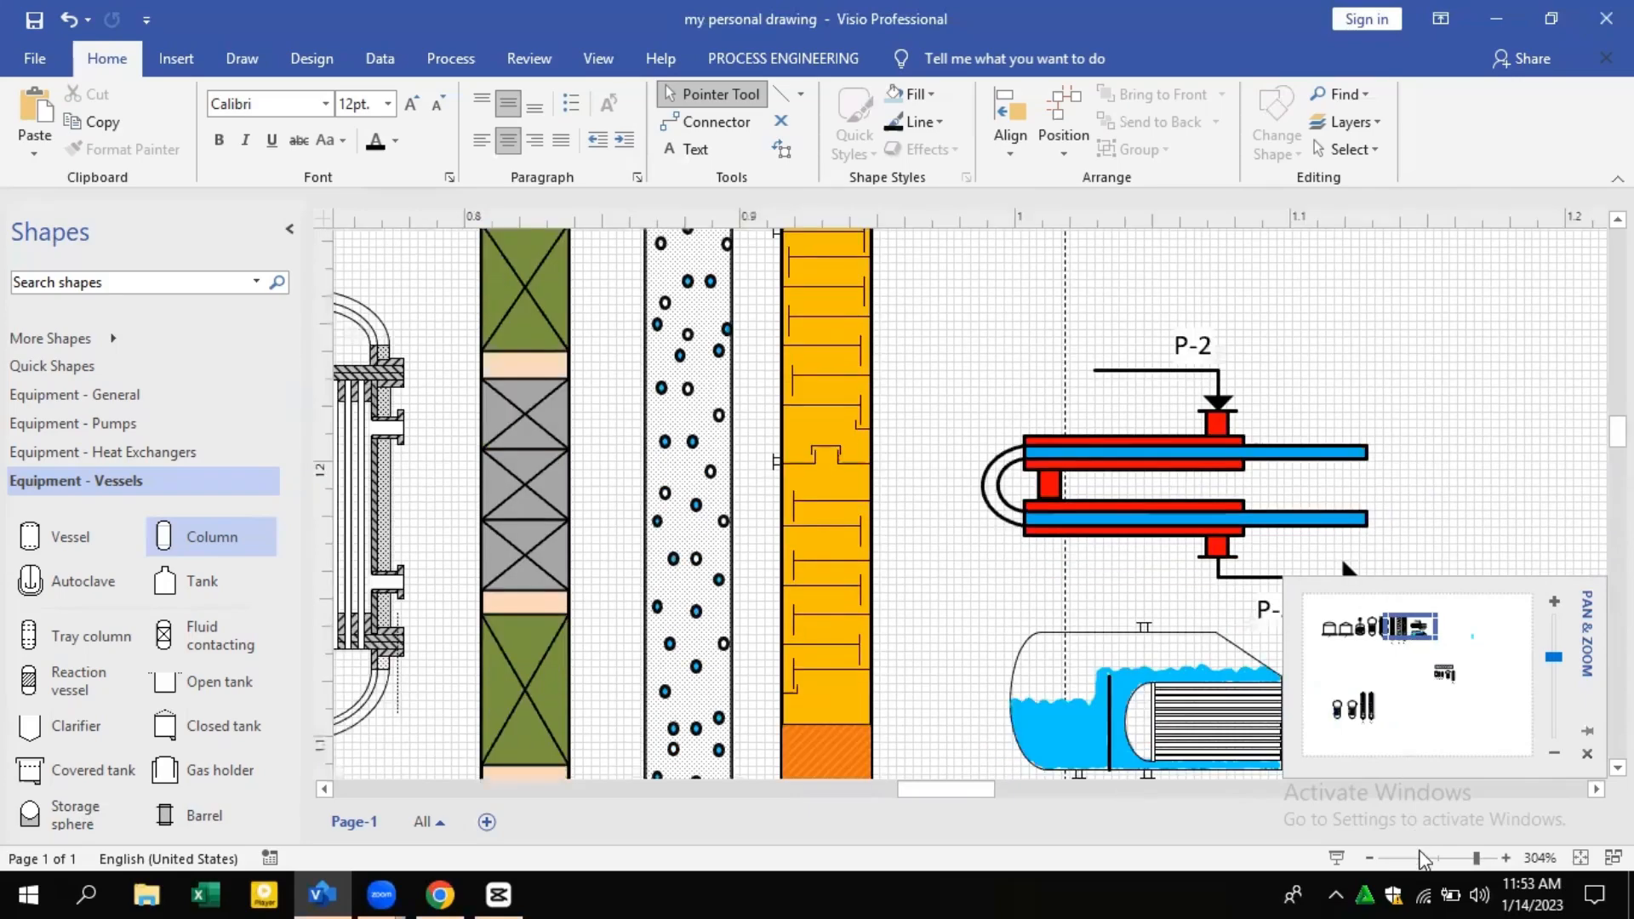
click(1554, 754)
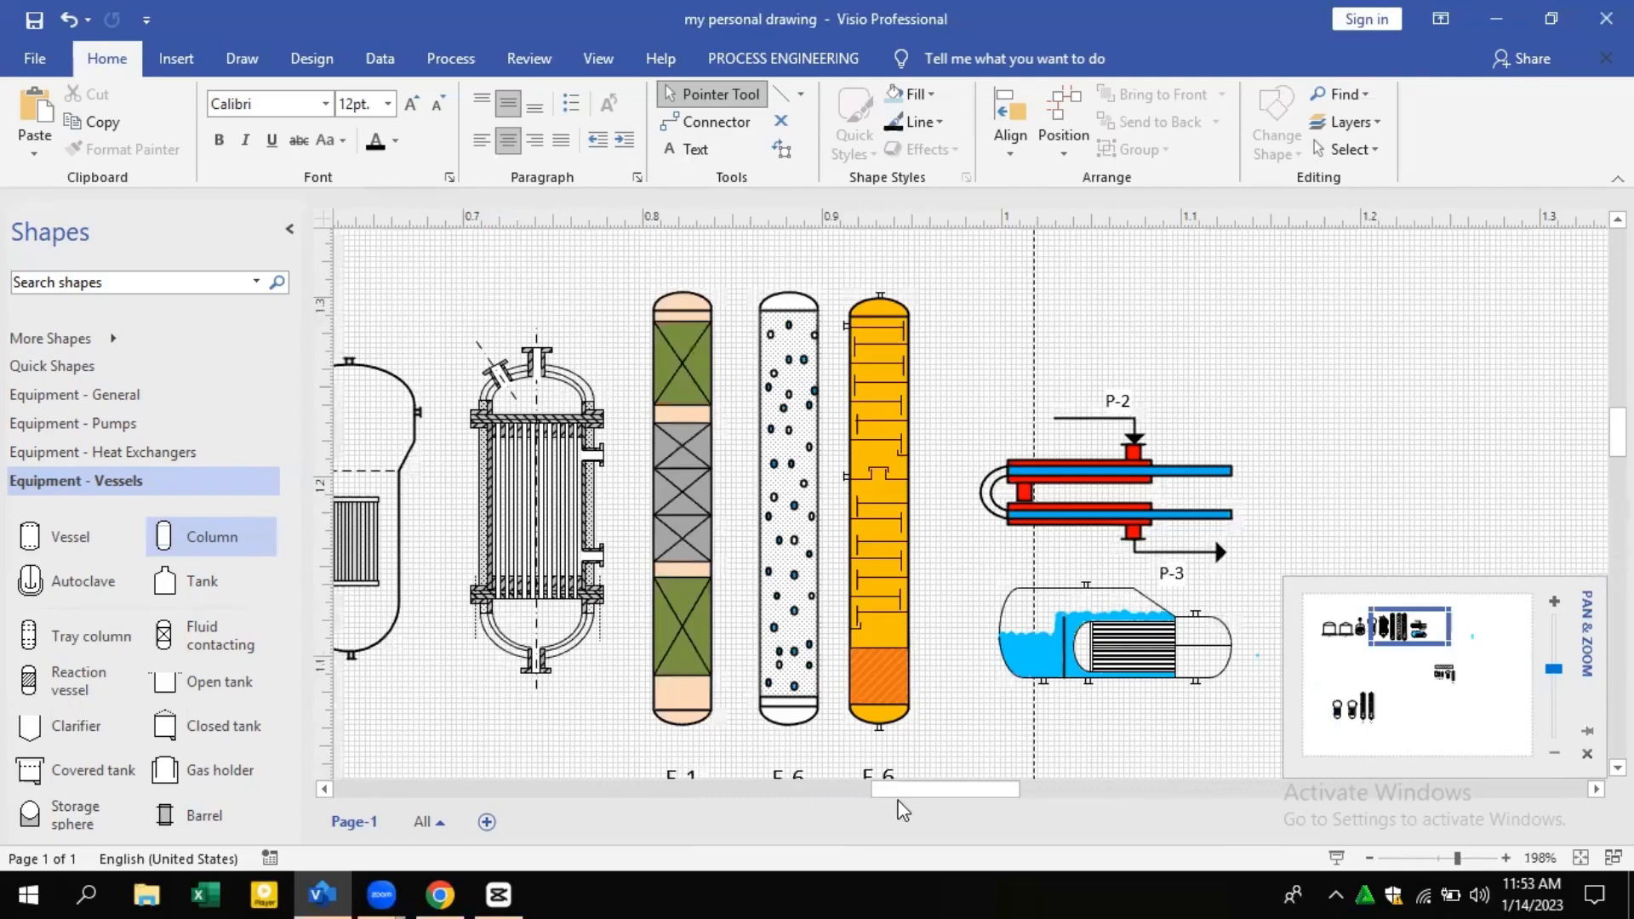
Place an Autoclave shape above the space between tank E-2 and the jacketed agitated vessel, and enlarge it to about 0.063 × 0.084 m
scroll(885, 799, left, 3)
scroll(713, 704, left, 1)
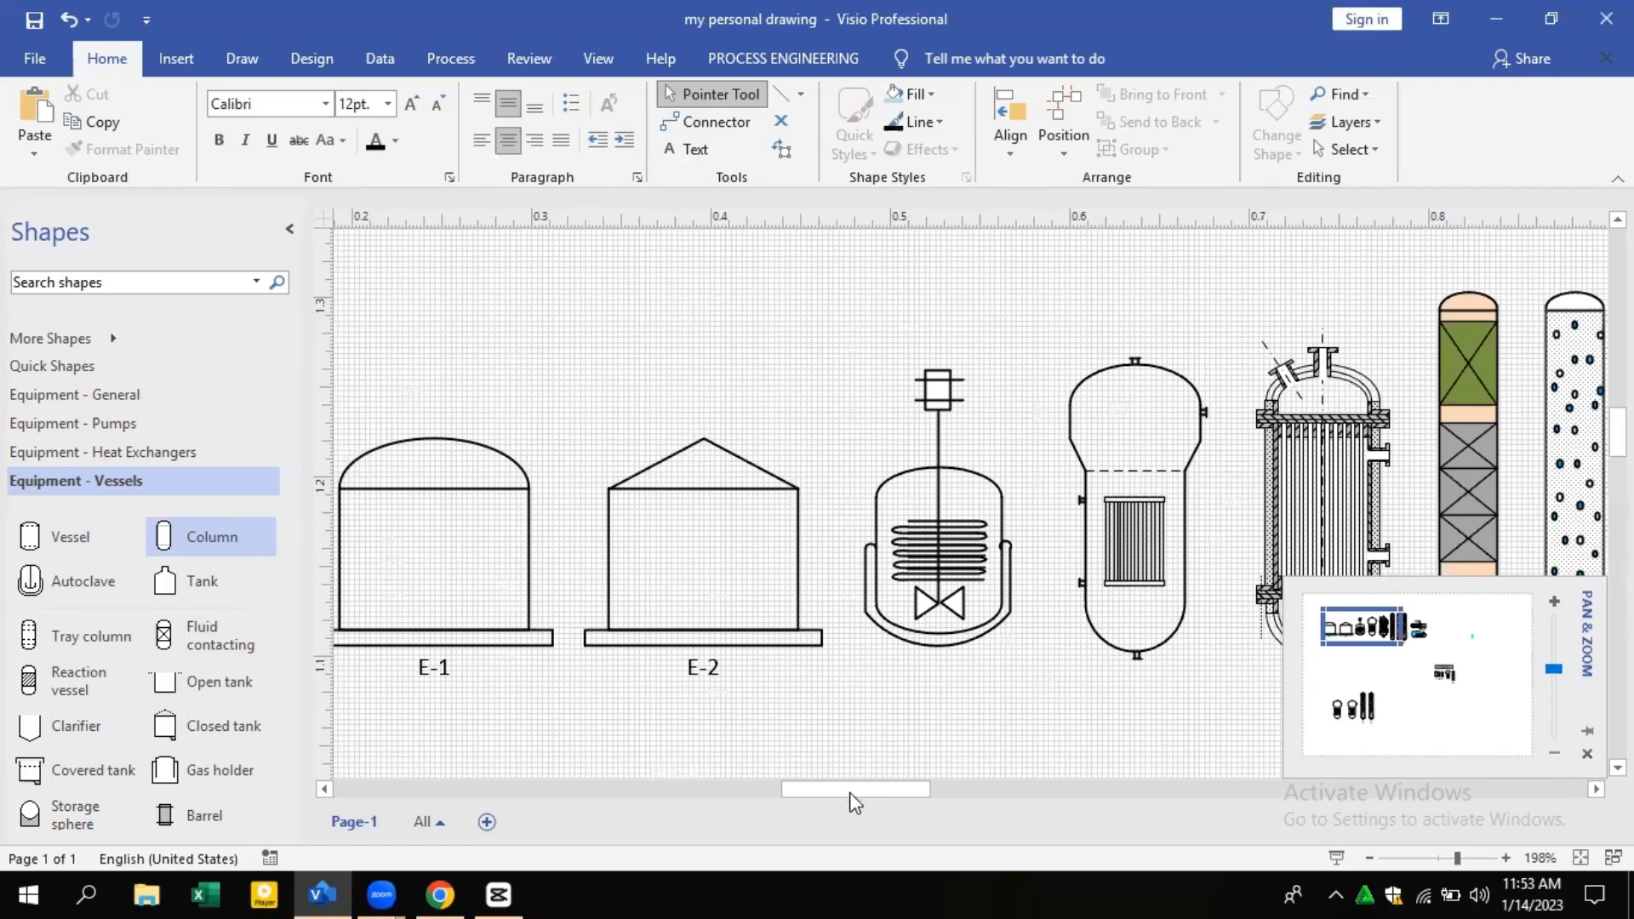
drag(855, 790, 922, 788)
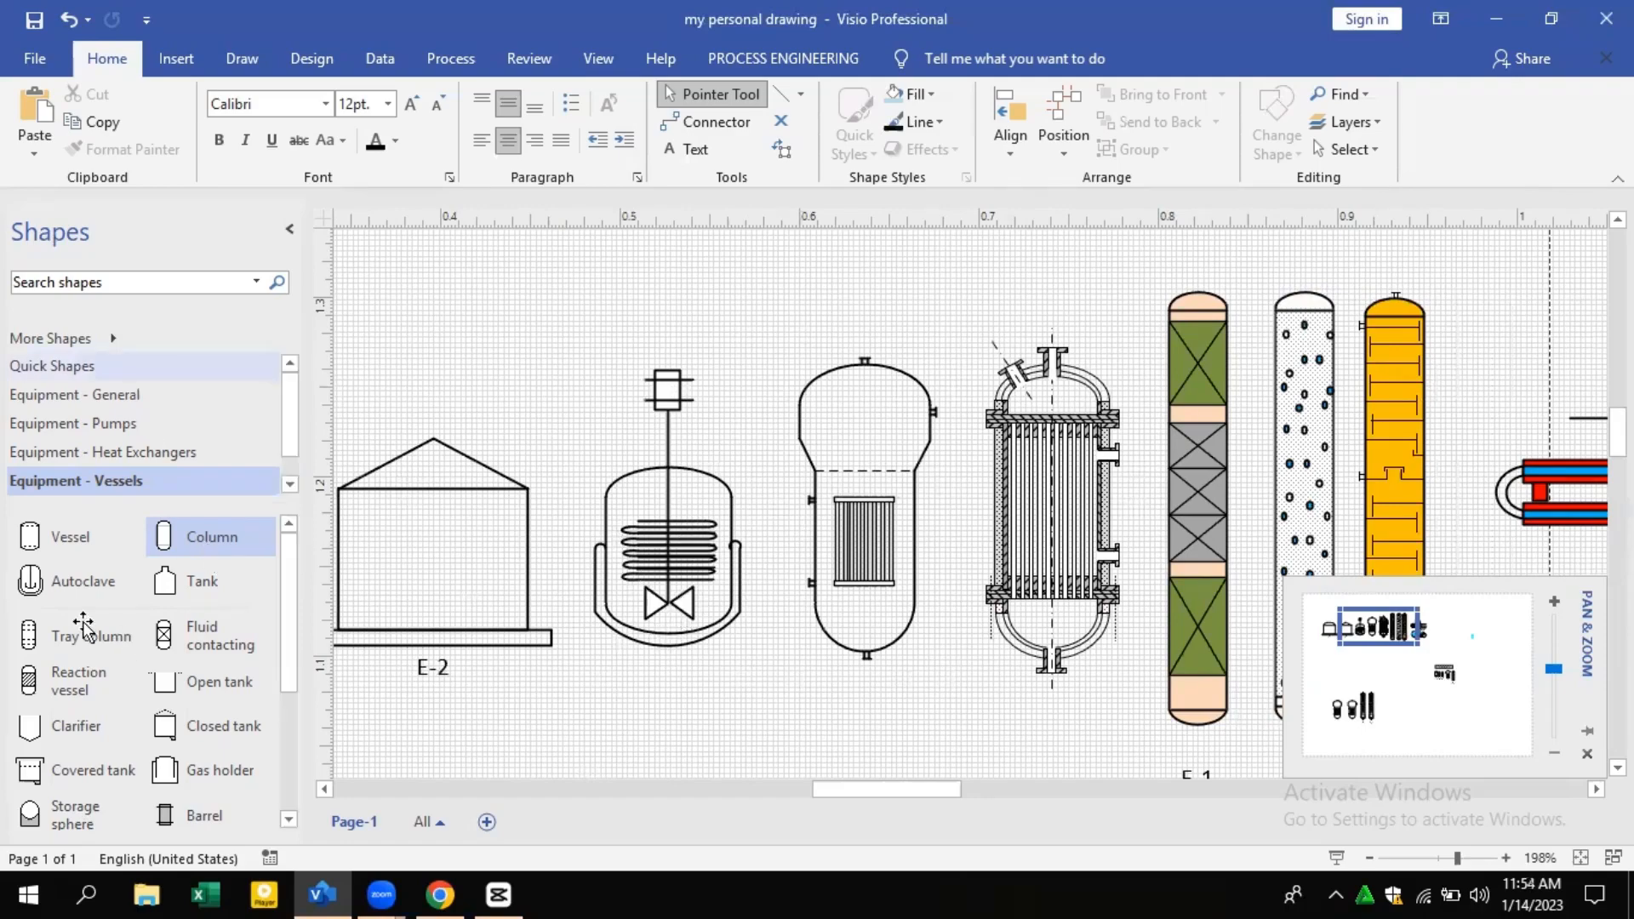
drag(83, 628, 553, 353)
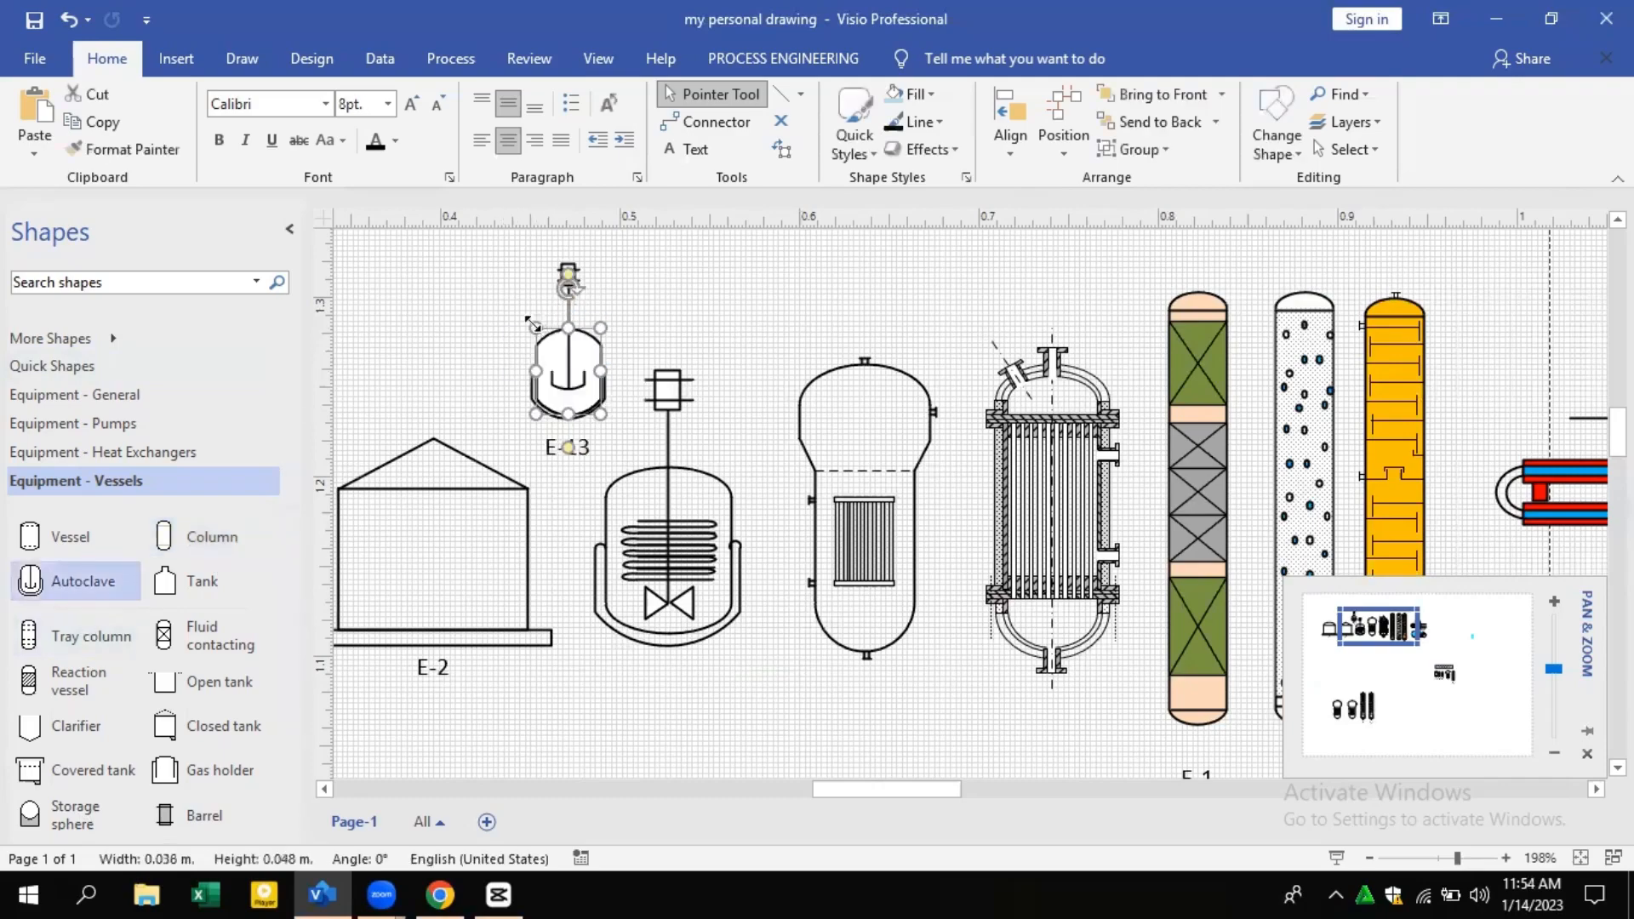
drag(534, 326, 485, 260)
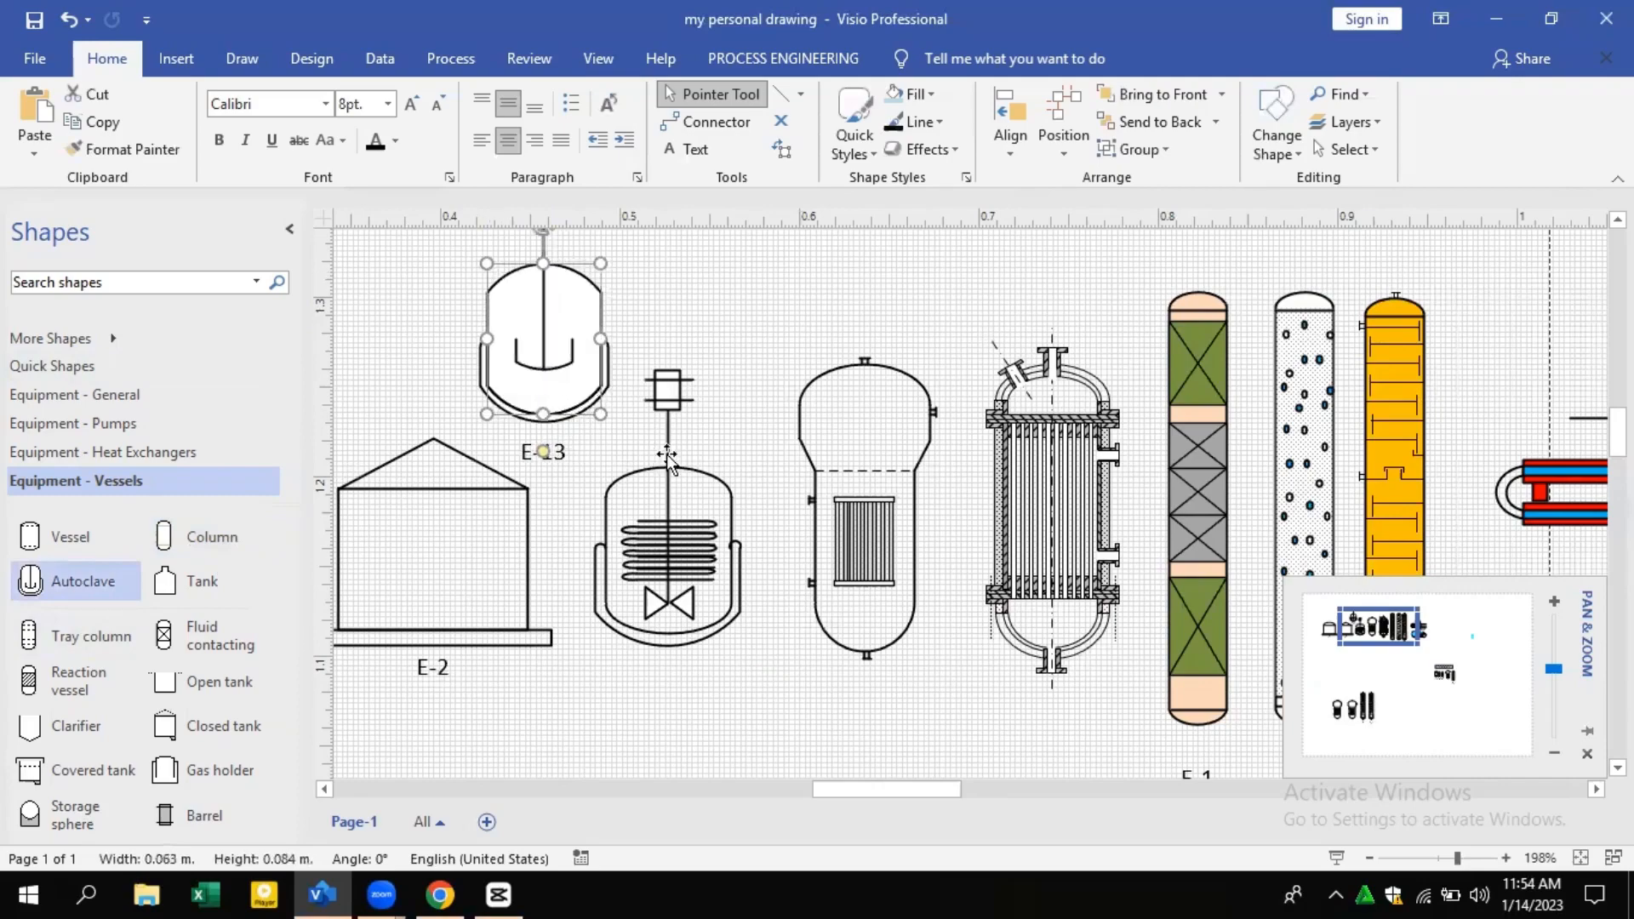
scroll(701, 649, up, 1)
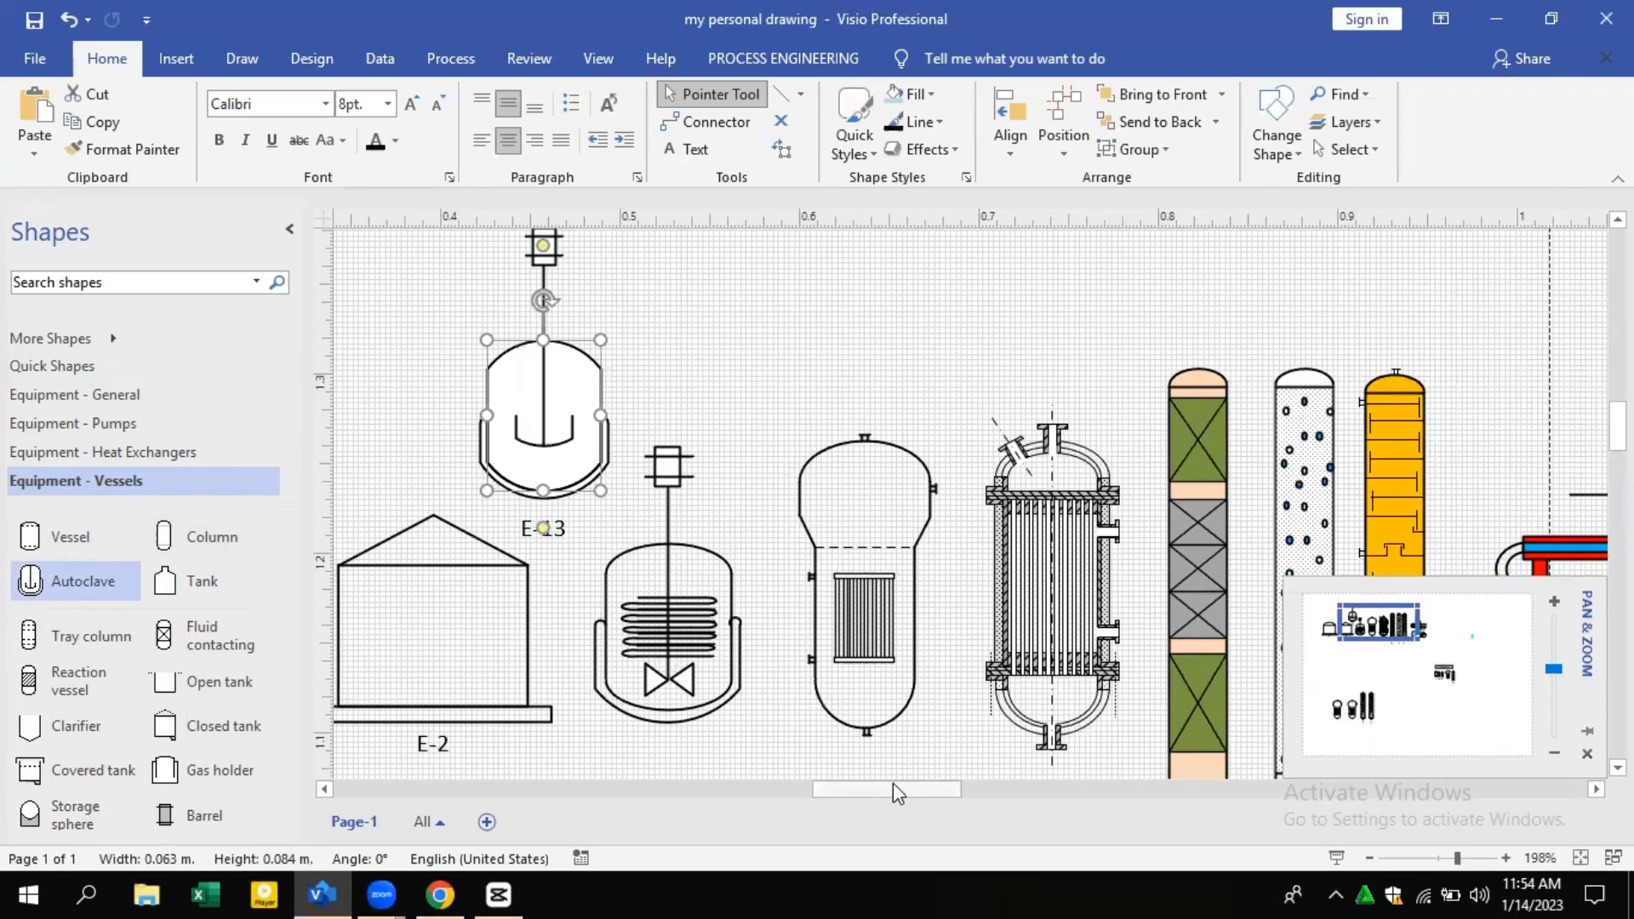
Resize the hatched multi-tube reactor beside the green-and-grey packed column to about 0.089 × 0.24 m
drag(892, 785, 919, 785)
scroll(652, 518, down, 1)
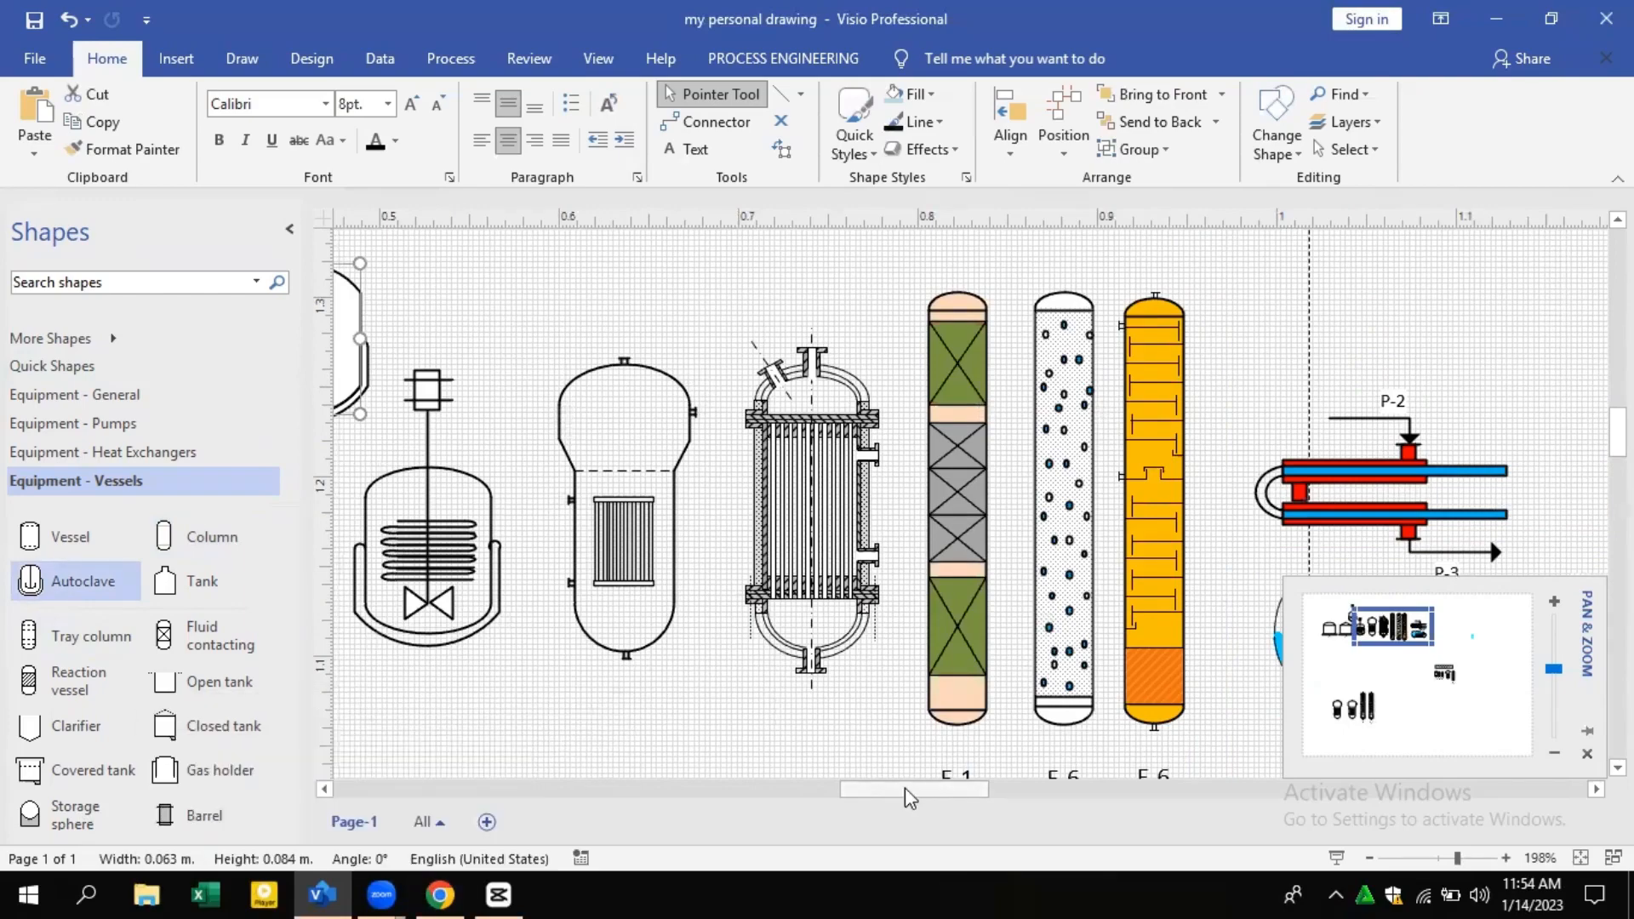
scroll(606, 587, right, 3)
click(569, 596)
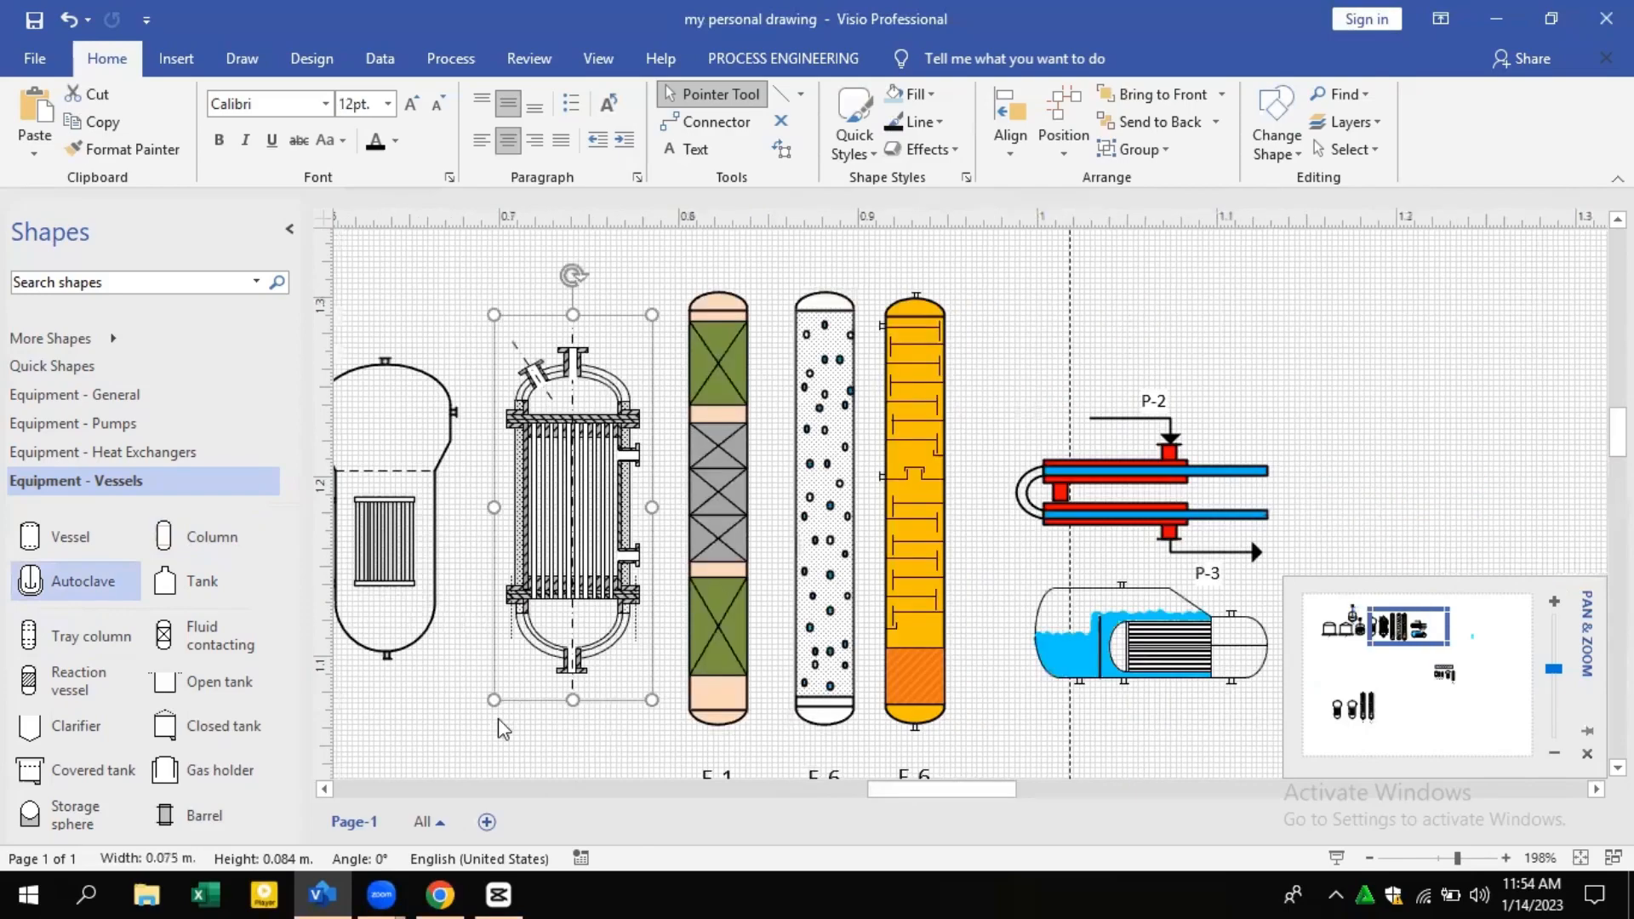
drag(491, 700, 449, 742)
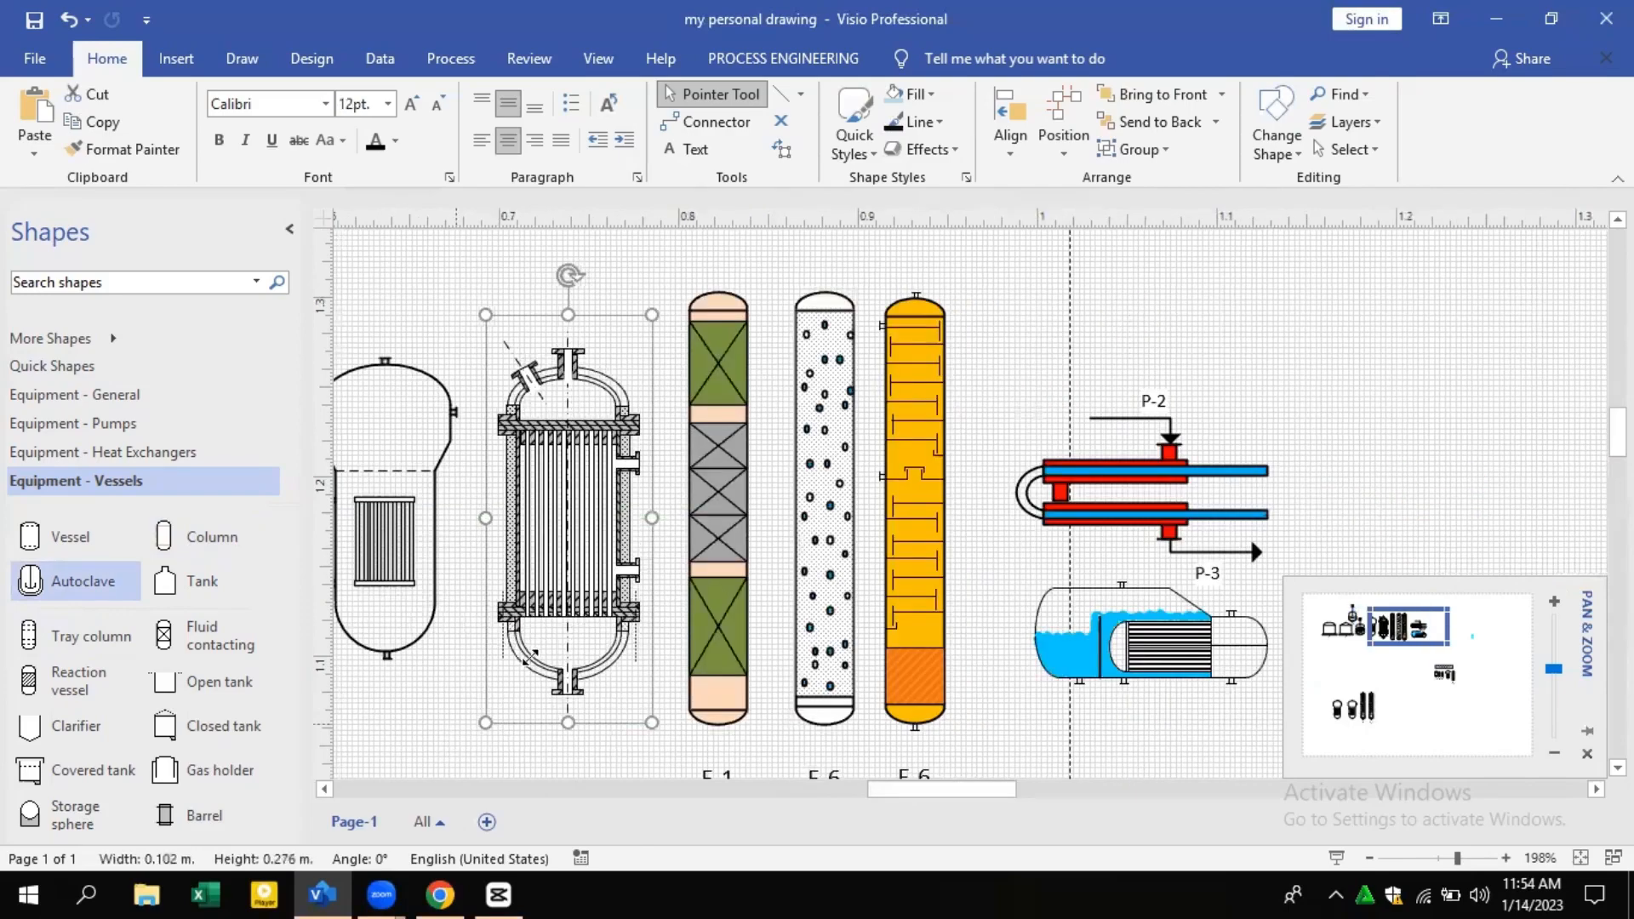
drag(653, 315, 675, 292)
scroll(610, 460, down, 1)
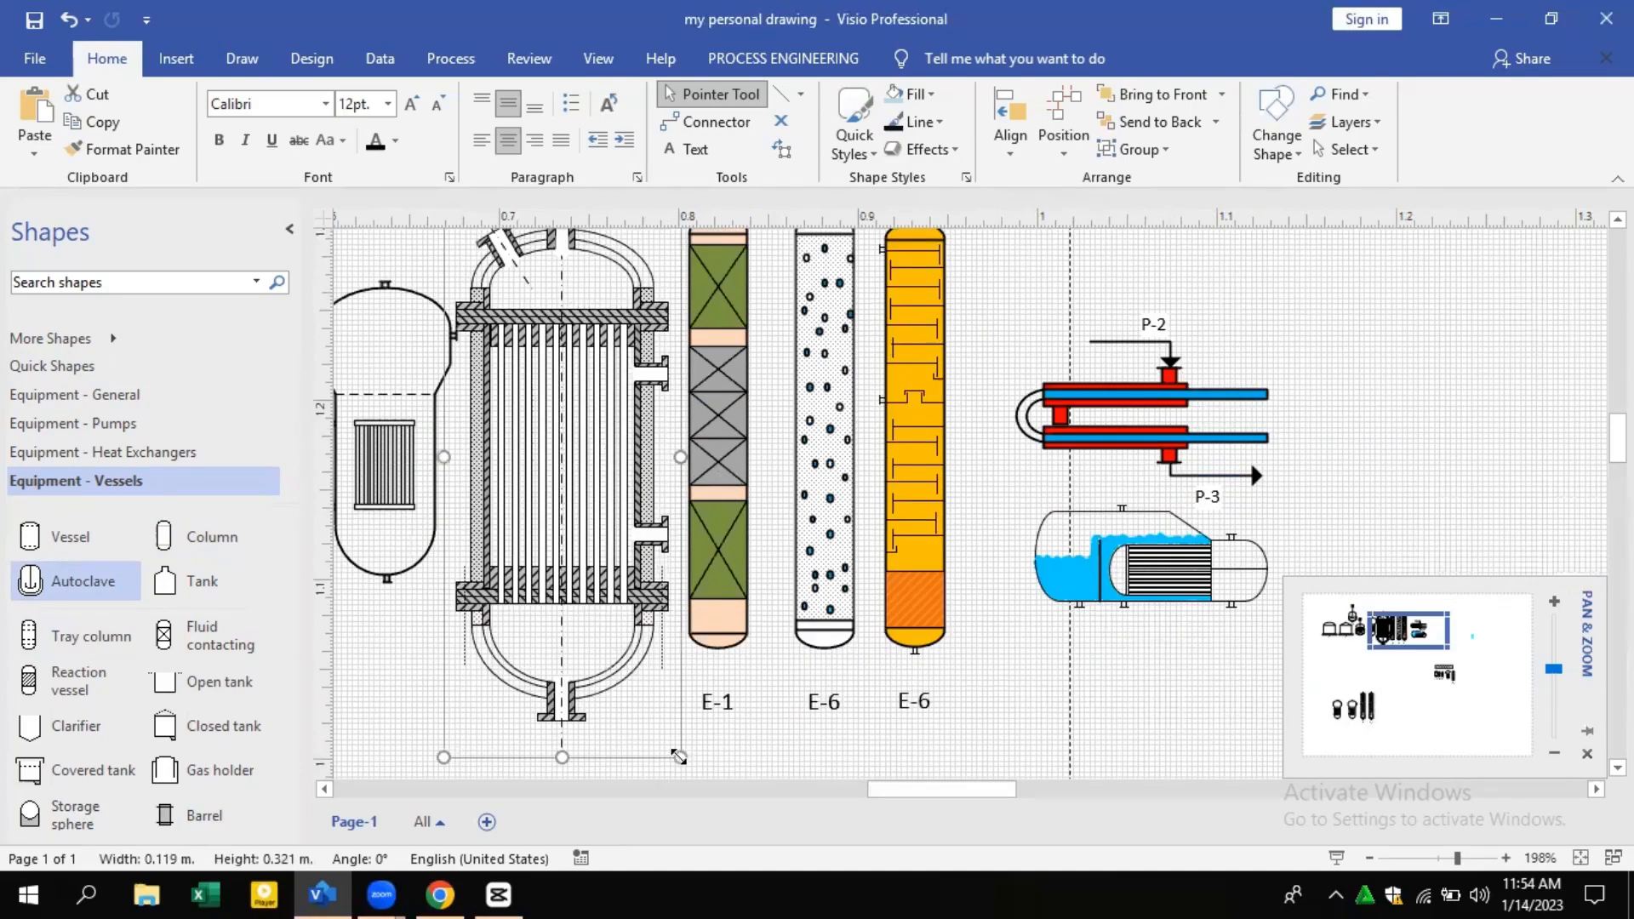
drag(618, 610, 626, 603)
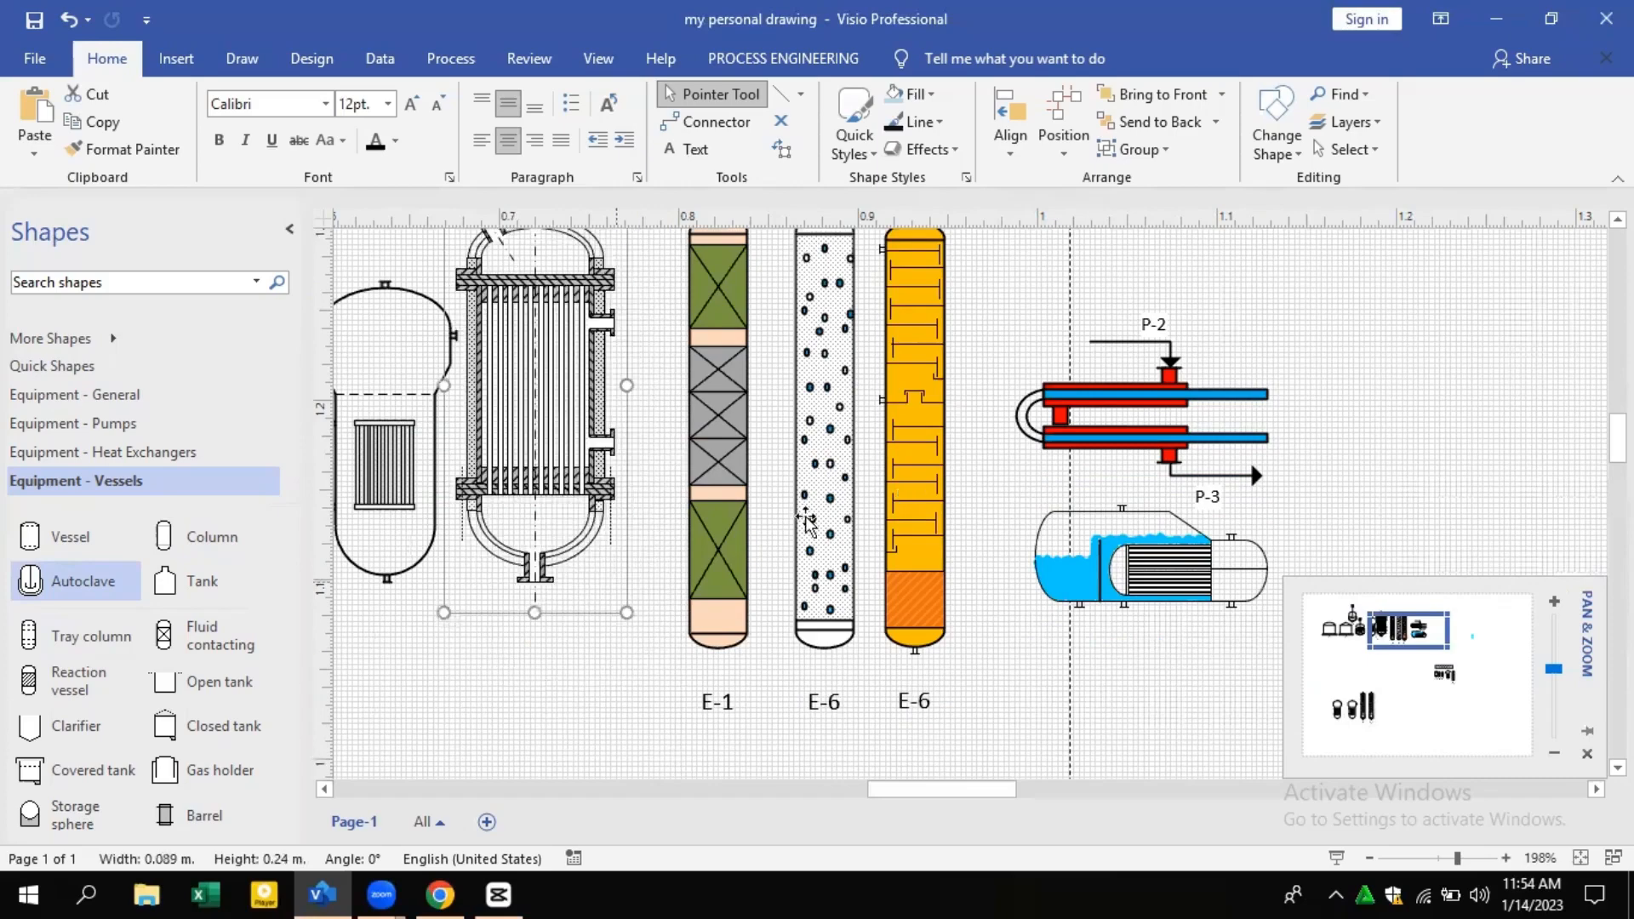
Shorten the dotted bubble column E-6 from its base to a height of about 0.193 m
scroll(775, 449, up, 1)
click(703, 261)
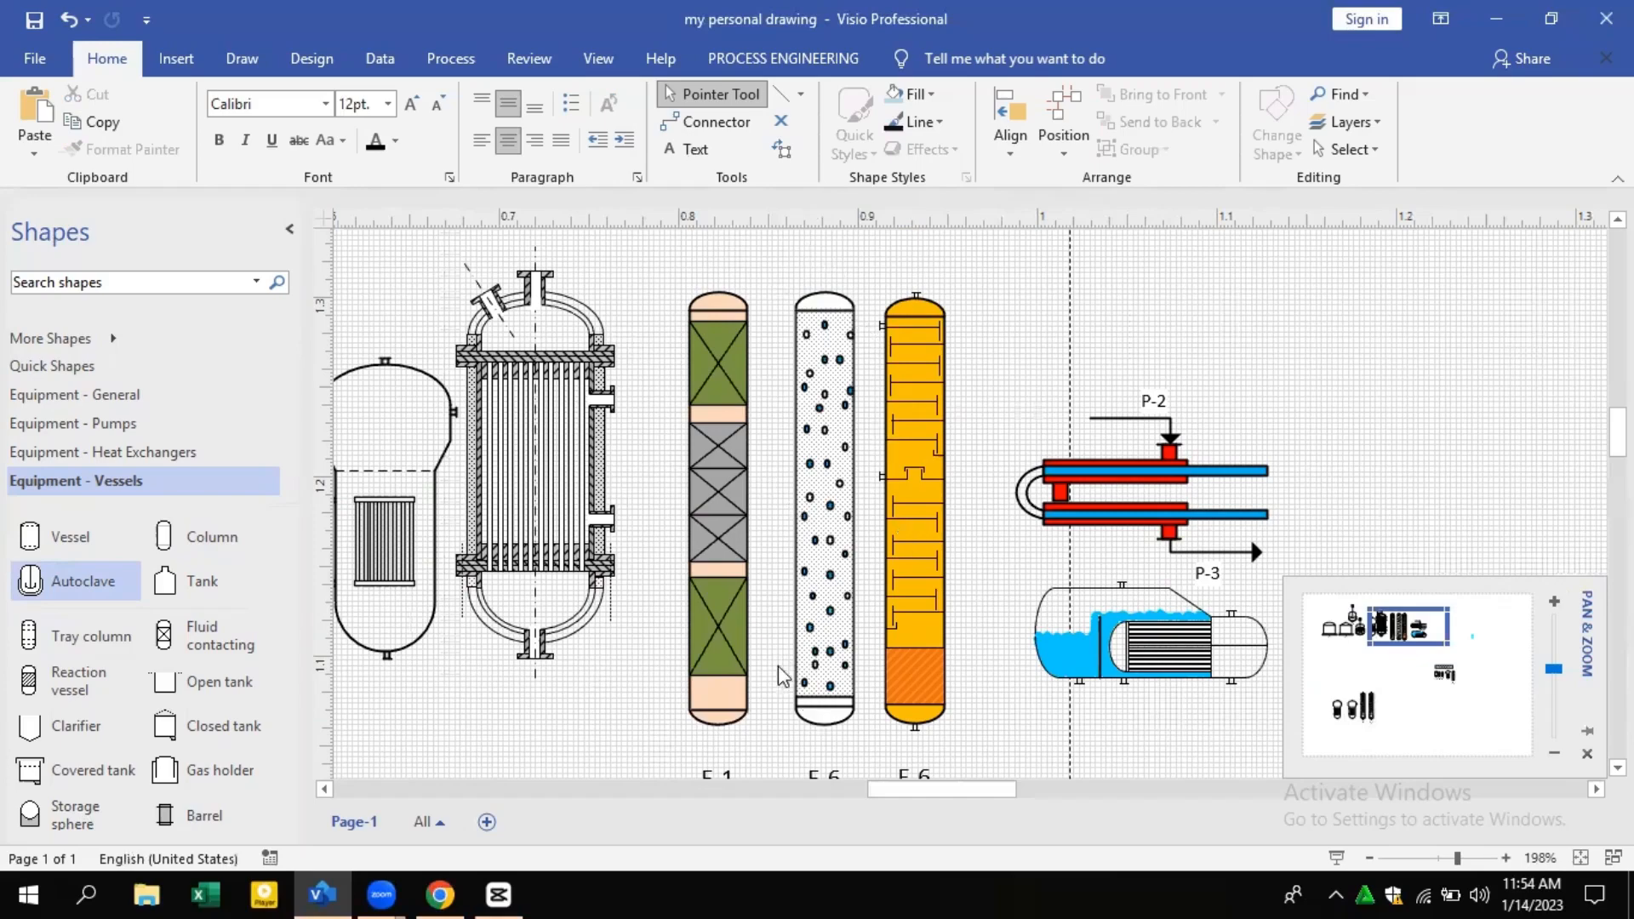
click(830, 588)
click(919, 562)
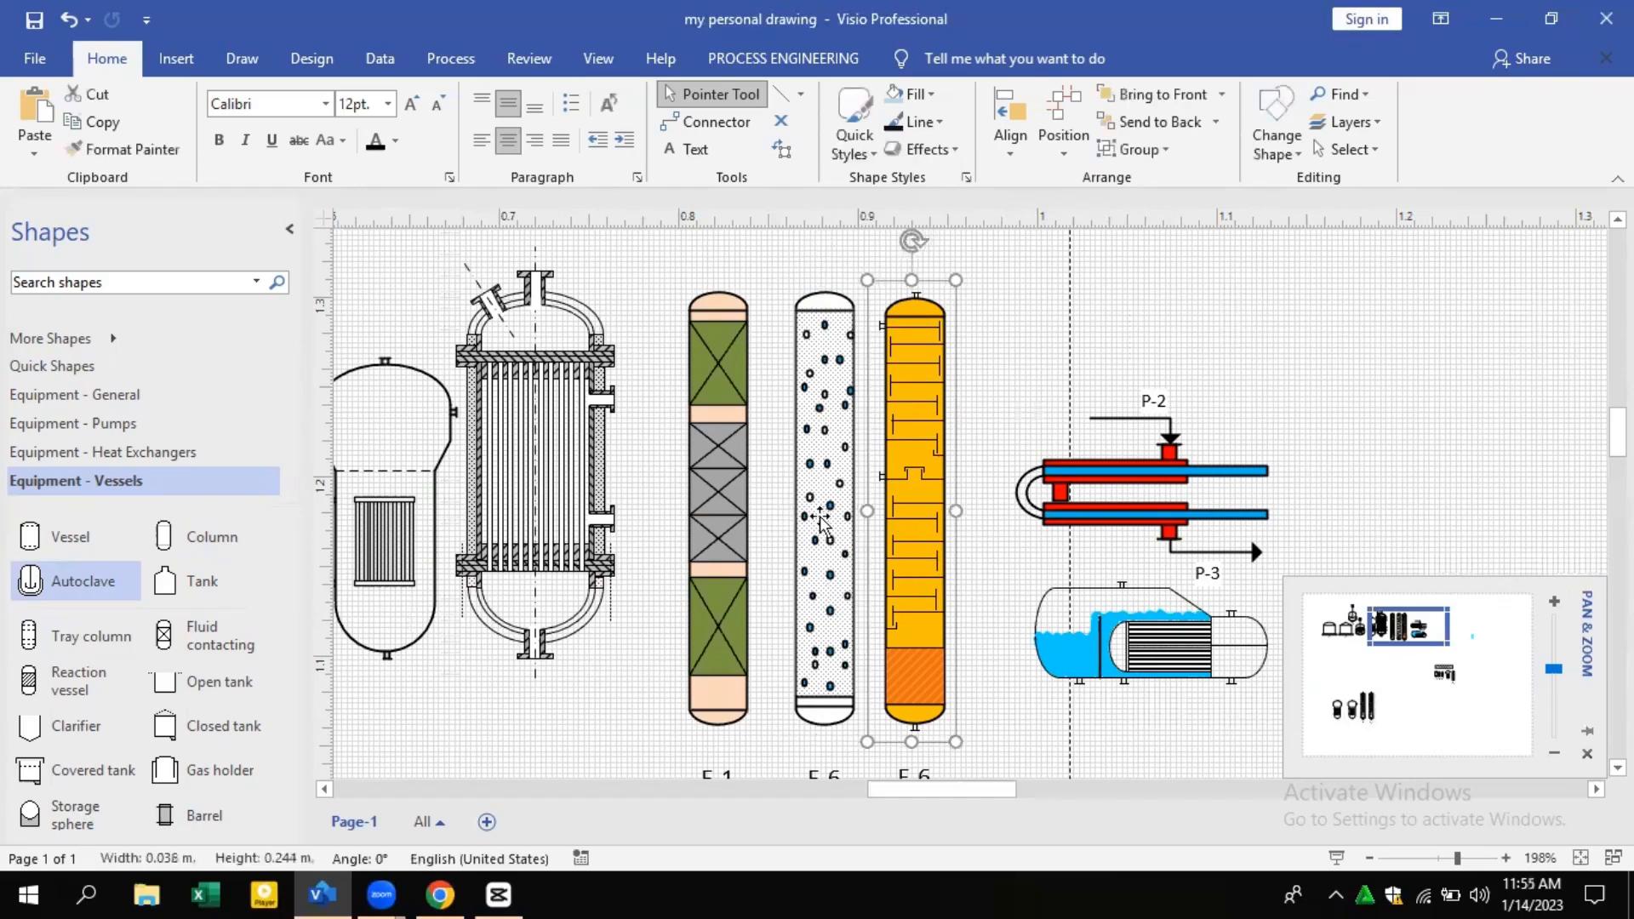
click(820, 517)
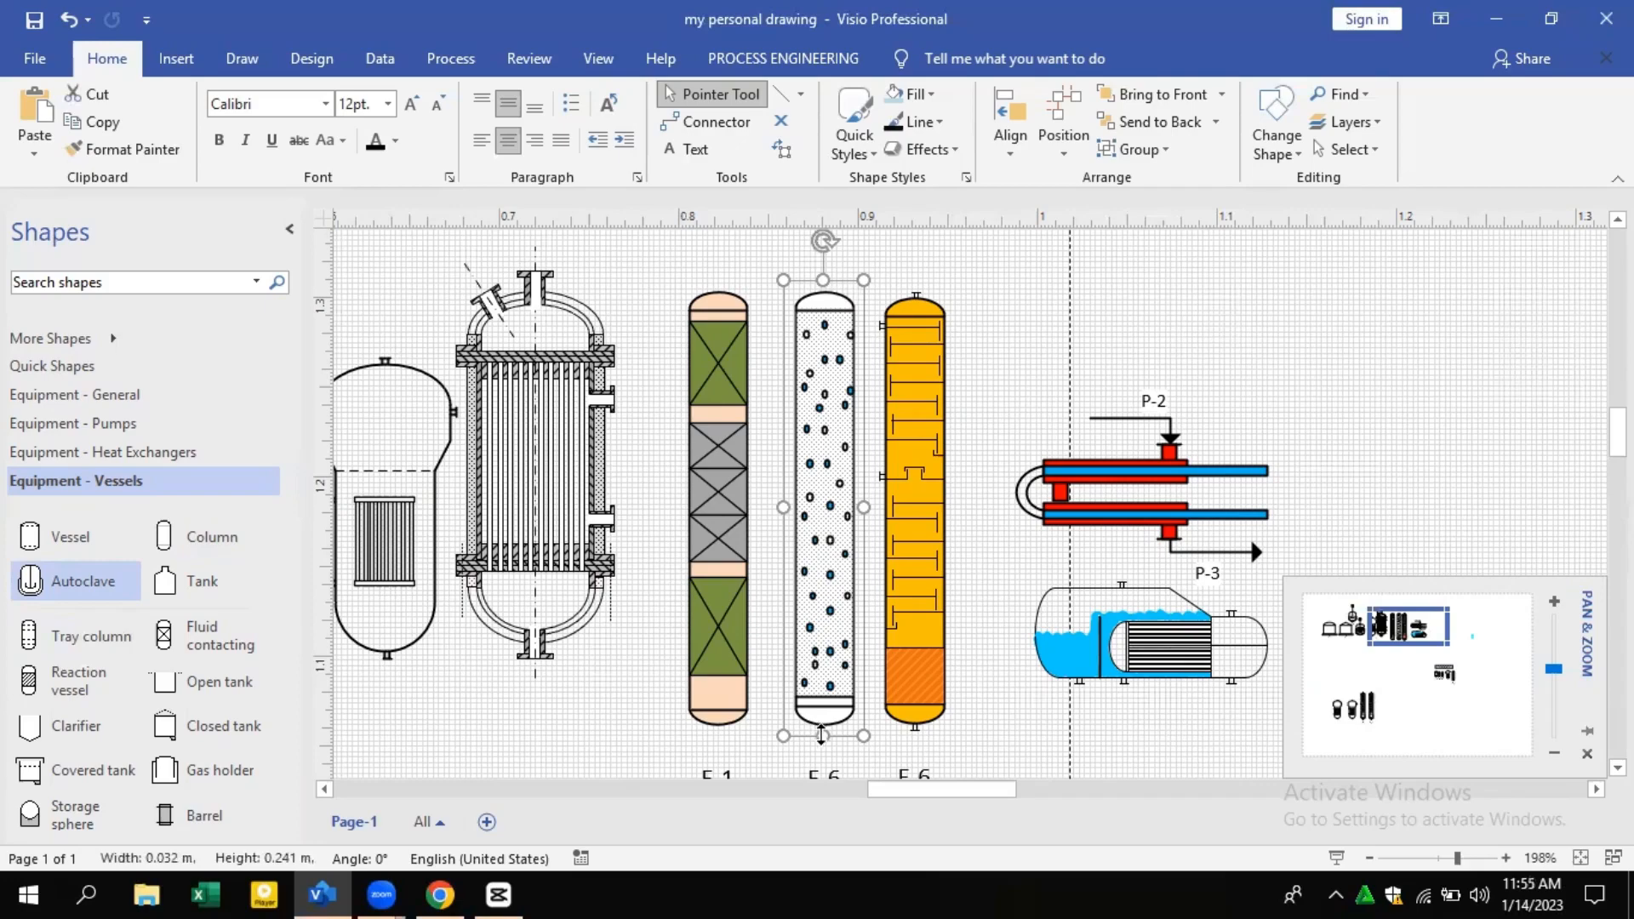
drag(823, 735, 830, 649)
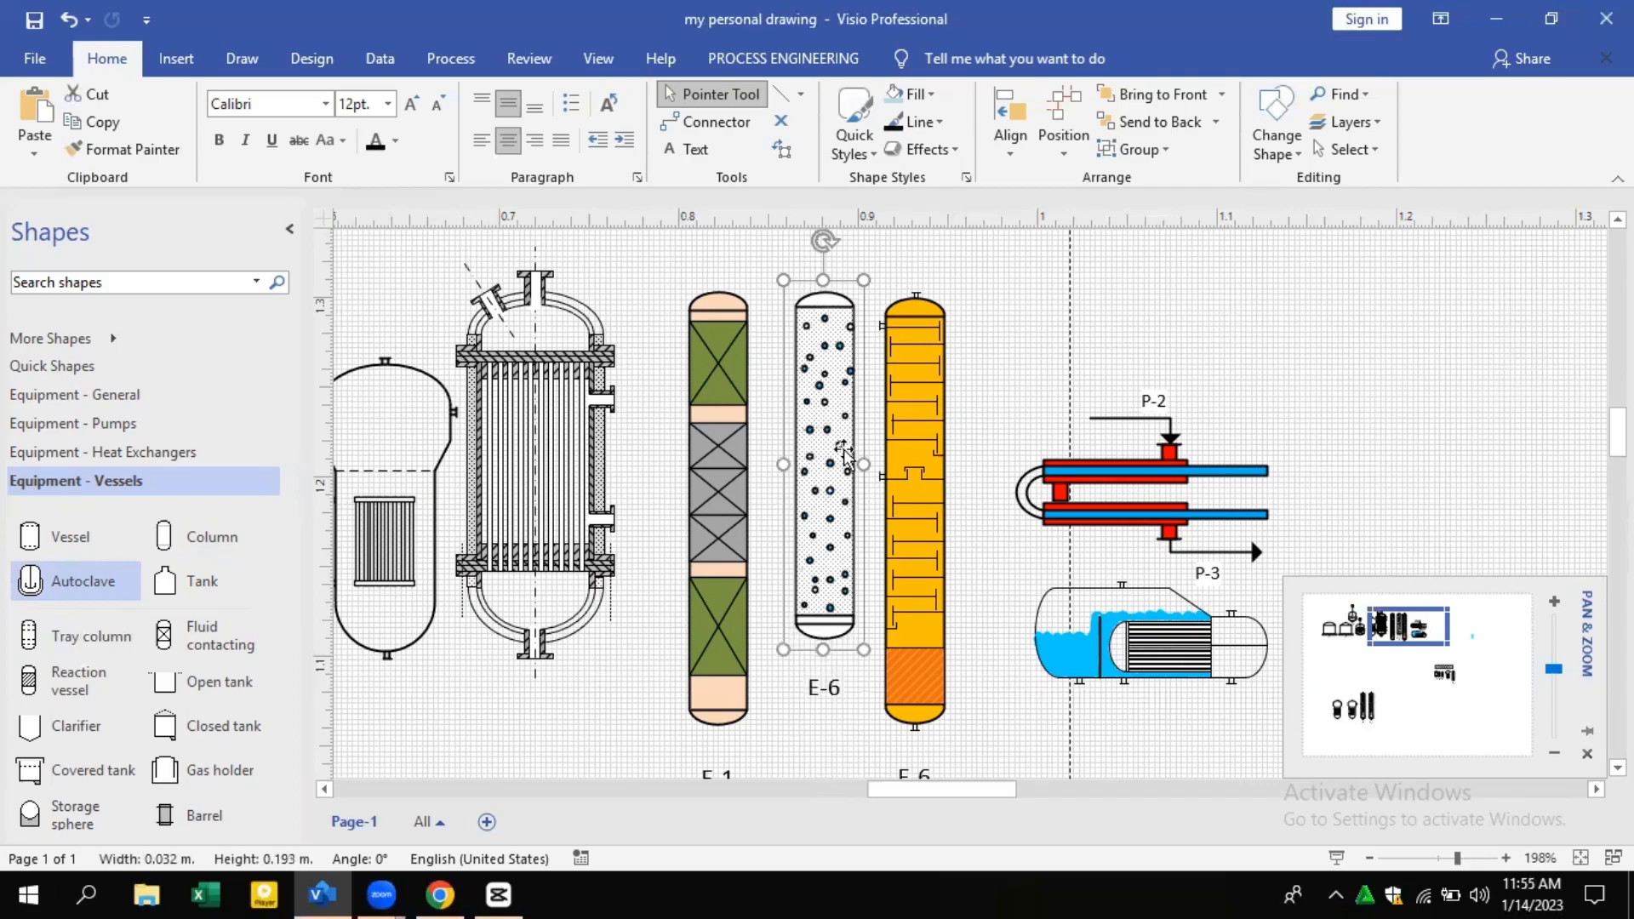
Examine the orange tray column, the red-and-blue double-pipe heat exchanger and the kettle reboiler
click(924, 453)
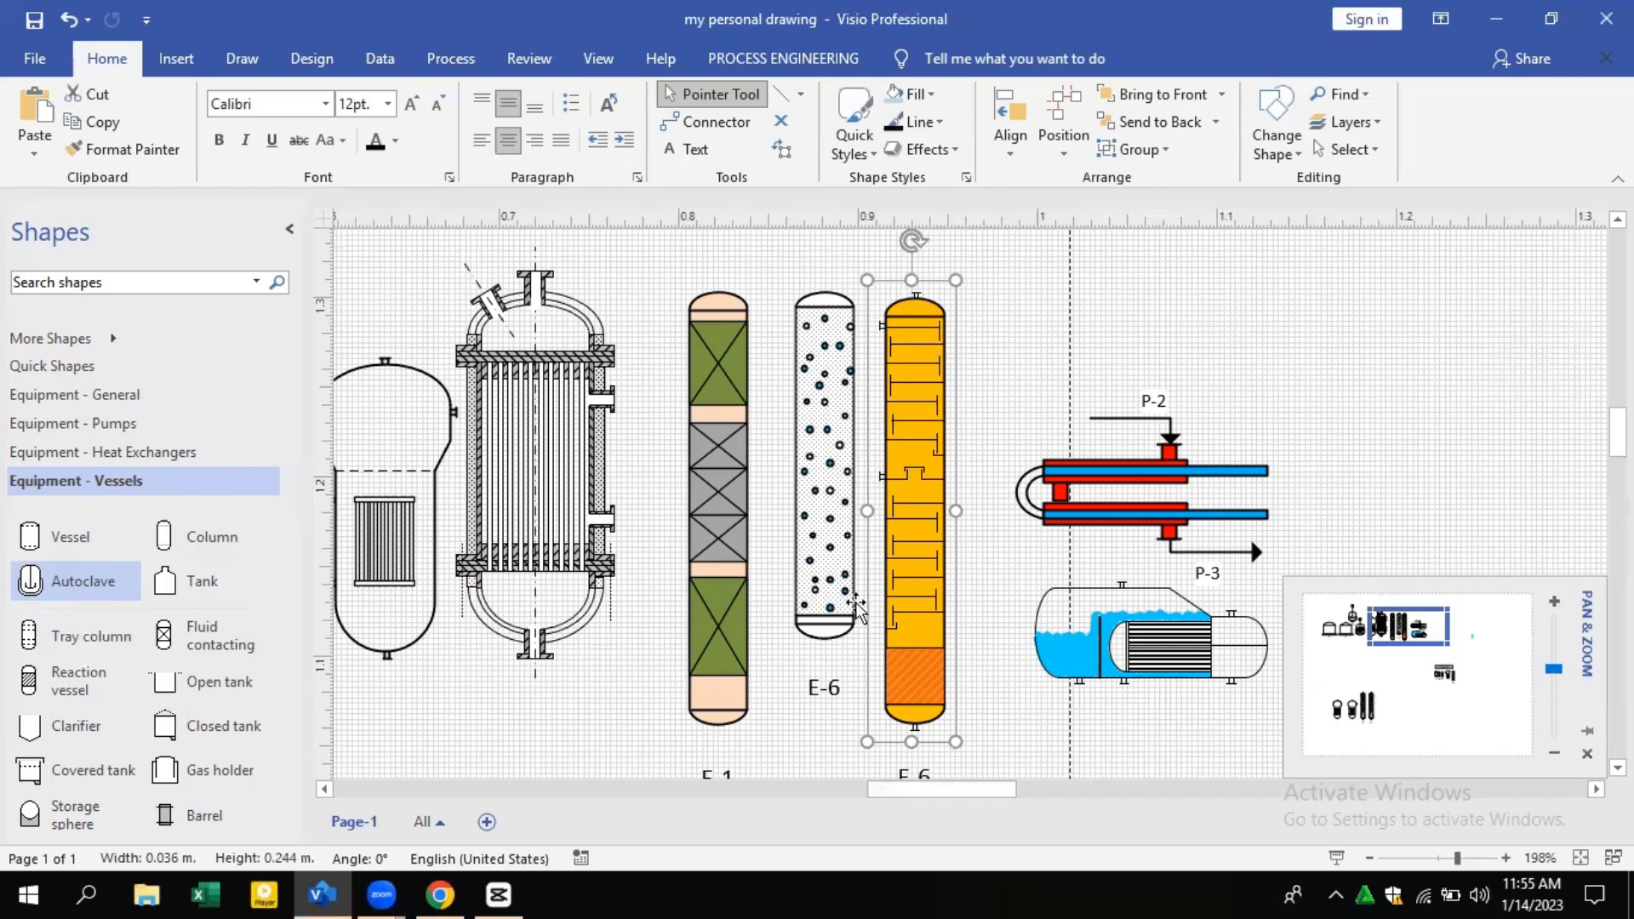
drag(951, 798, 1003, 798)
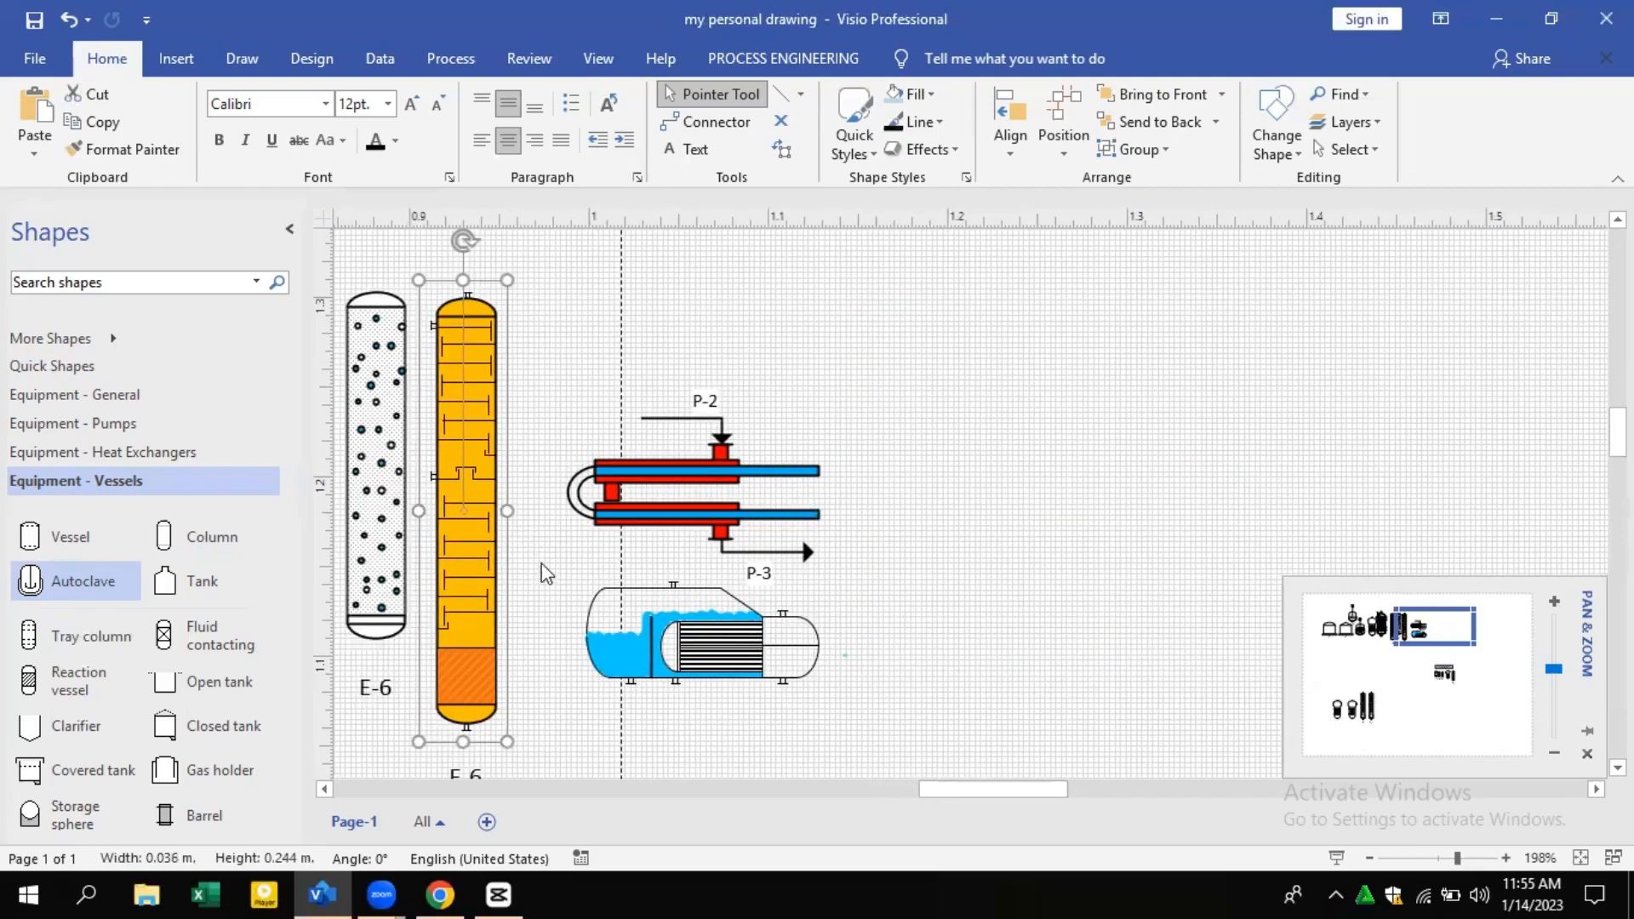
click(751, 638)
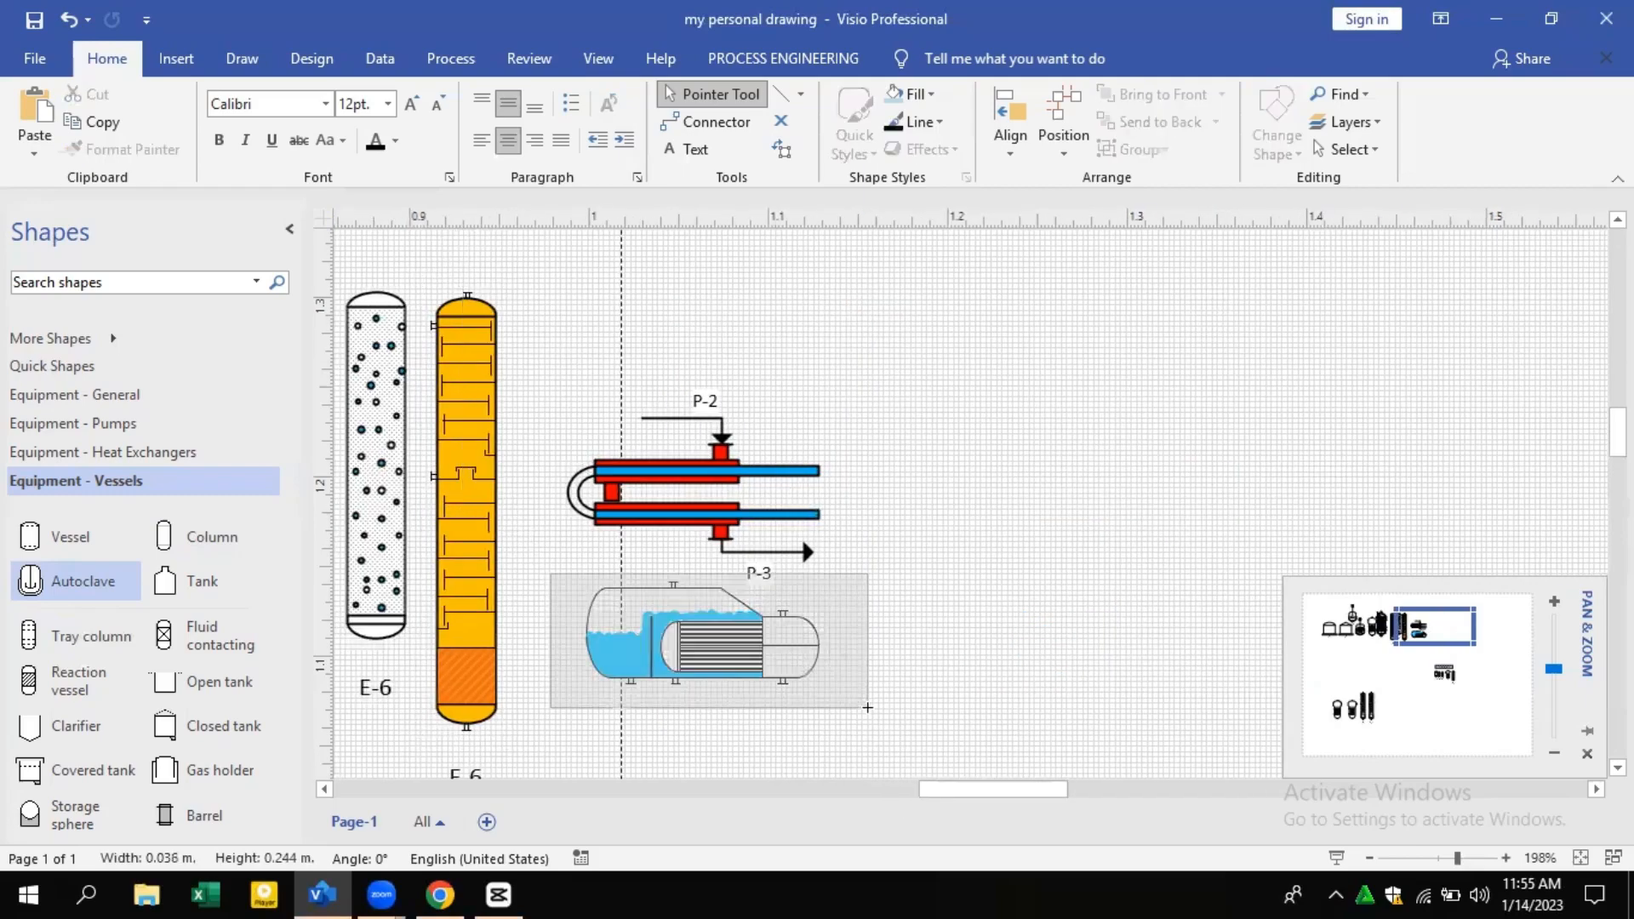
click(538, 584)
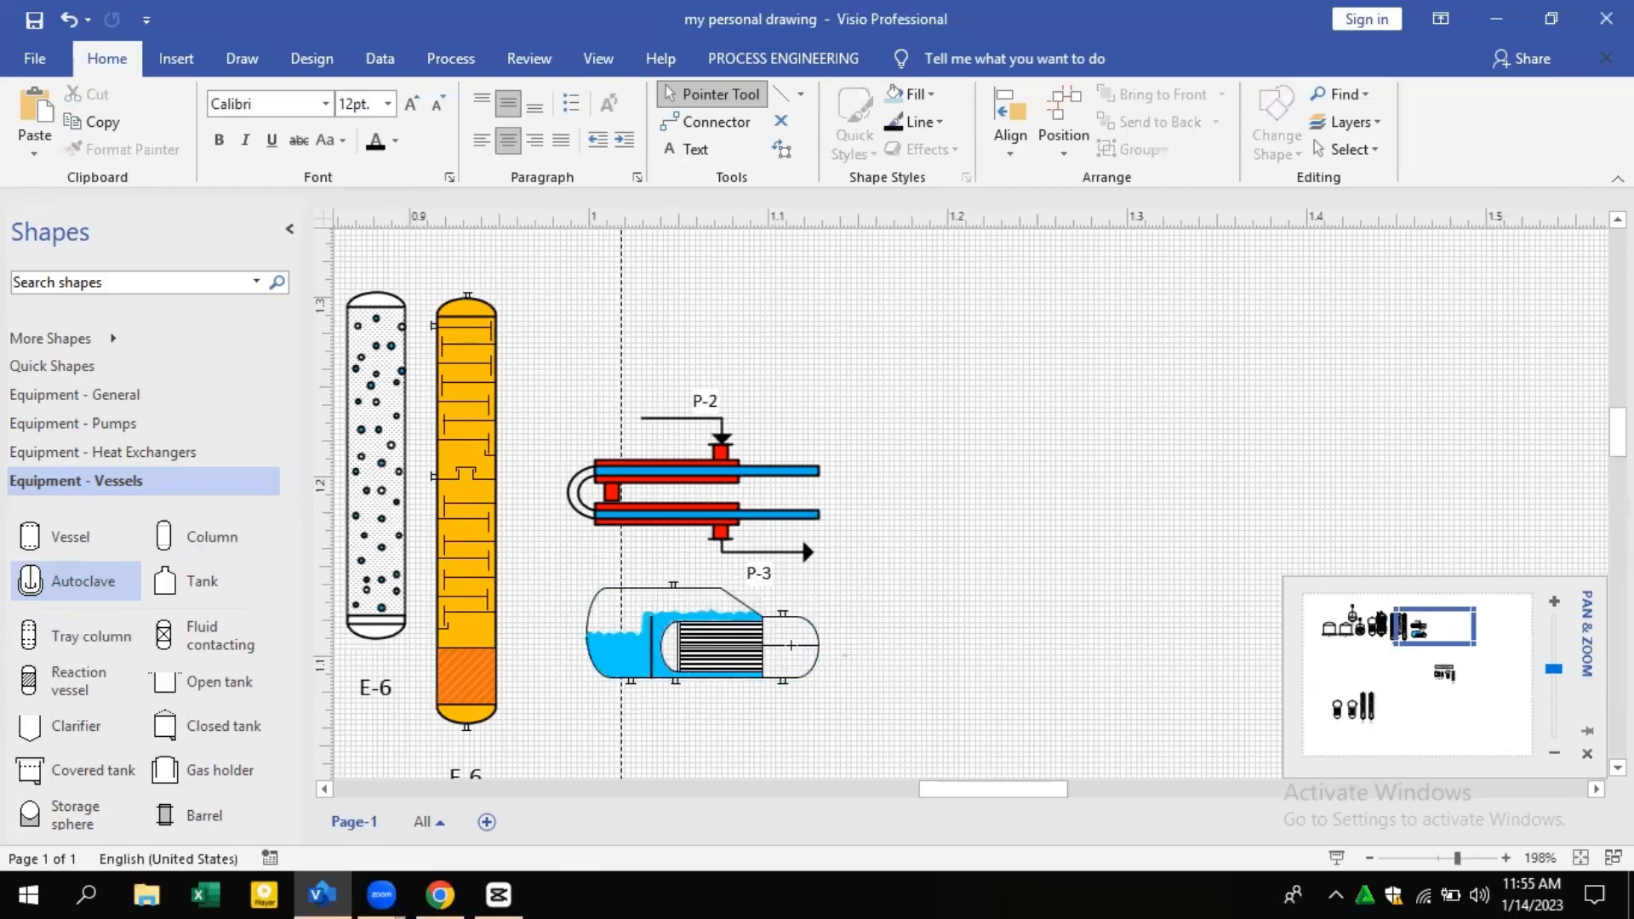
drag(534, 573, 883, 734)
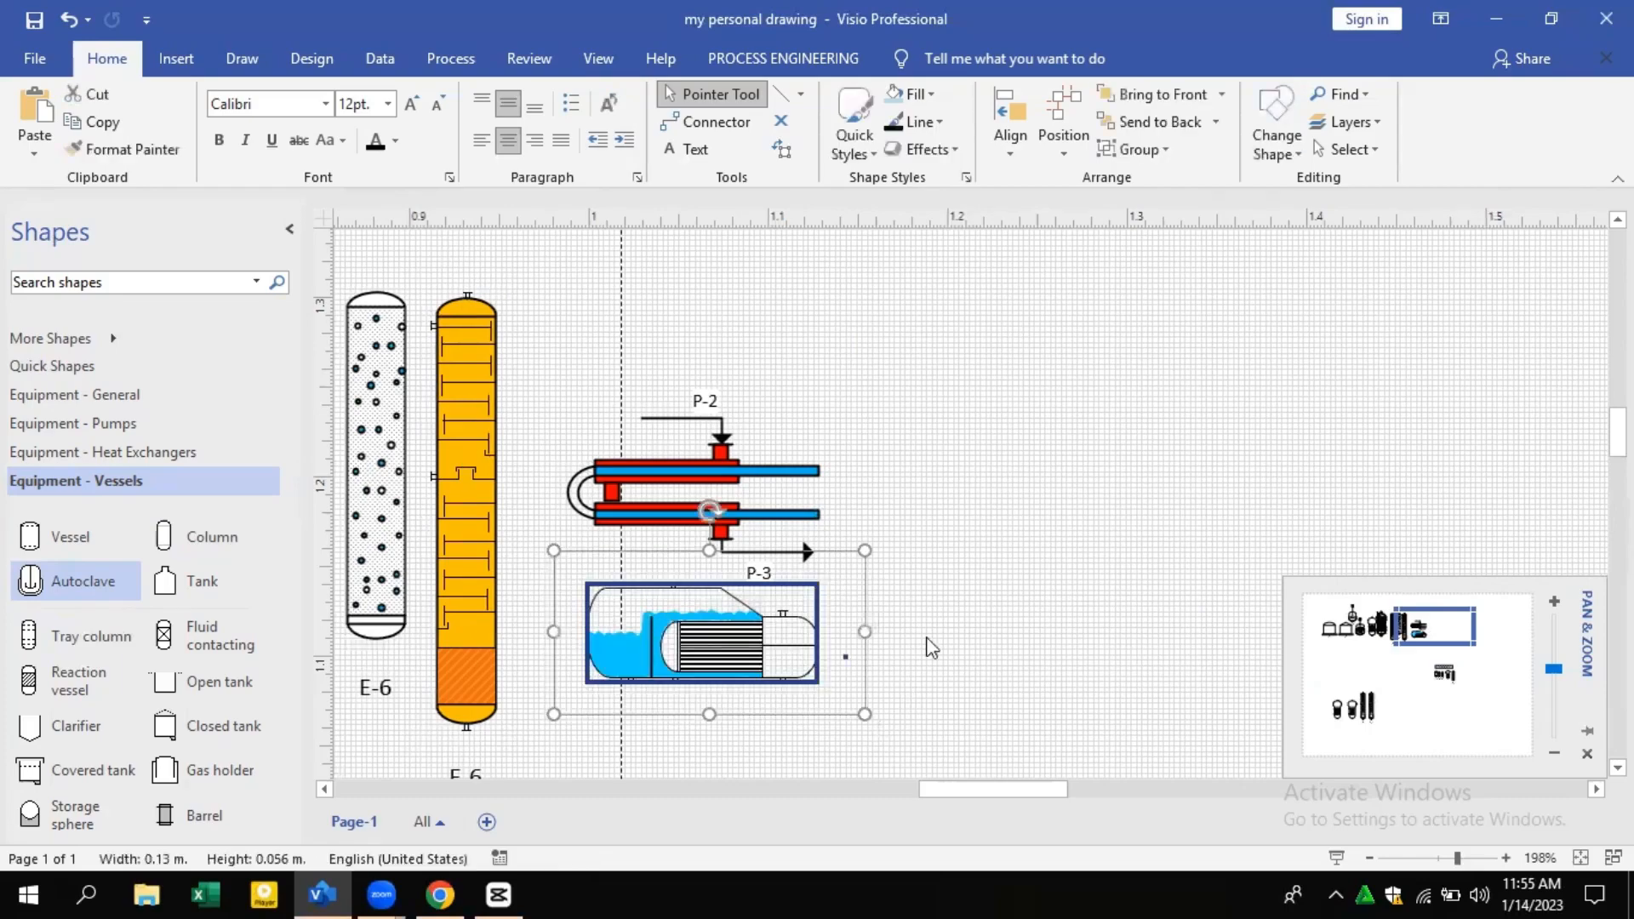
click(879, 633)
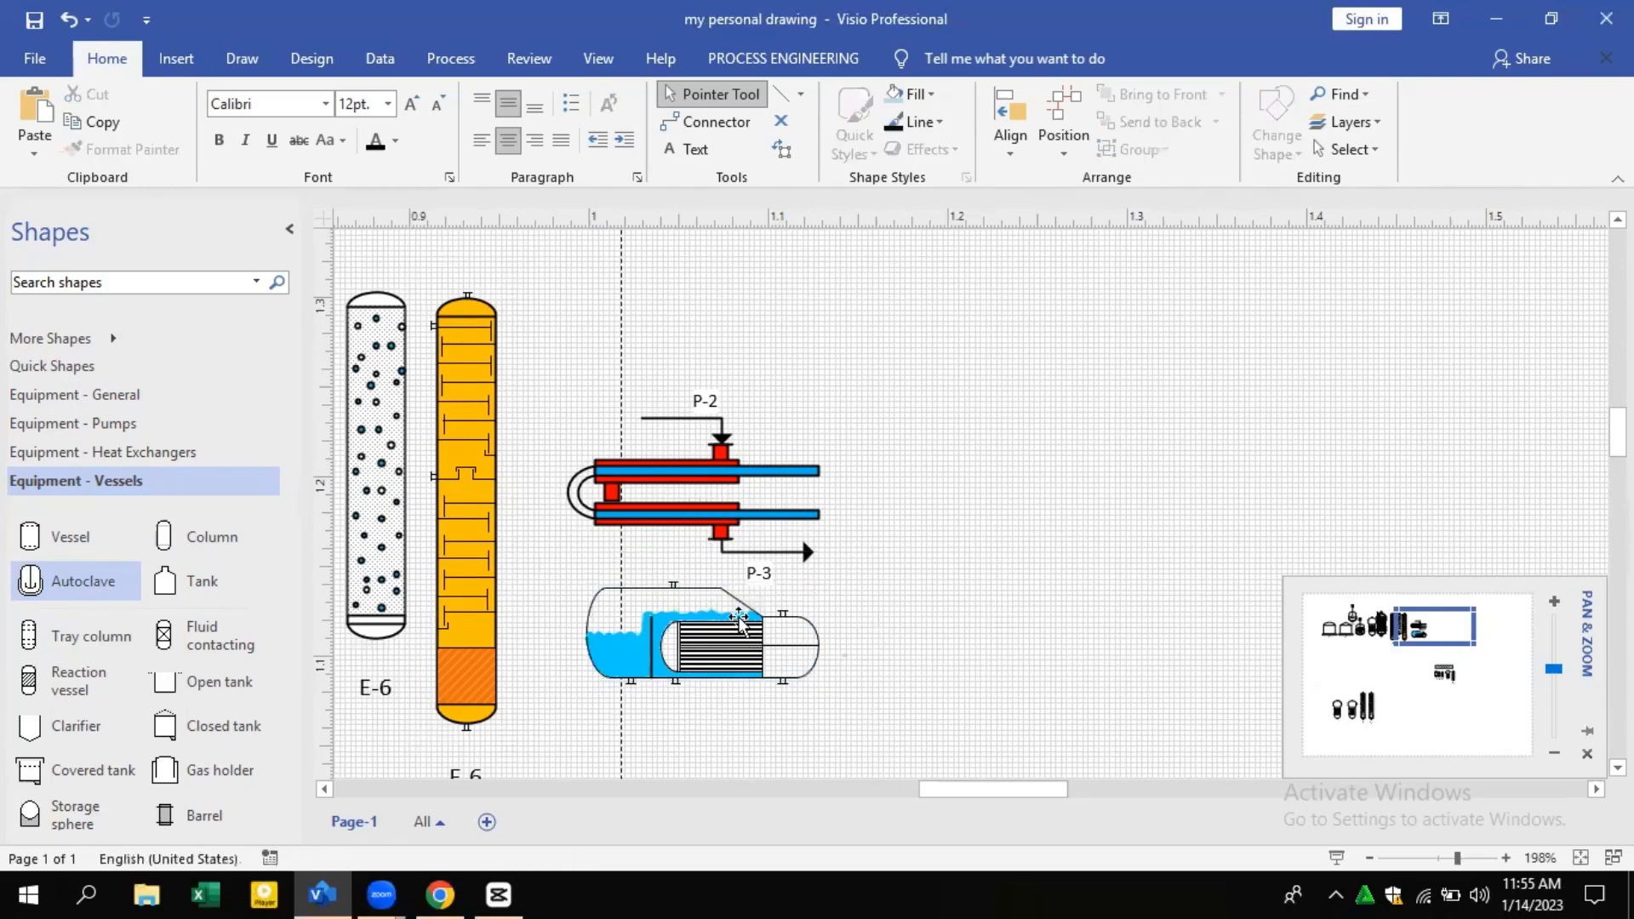
click(714, 595)
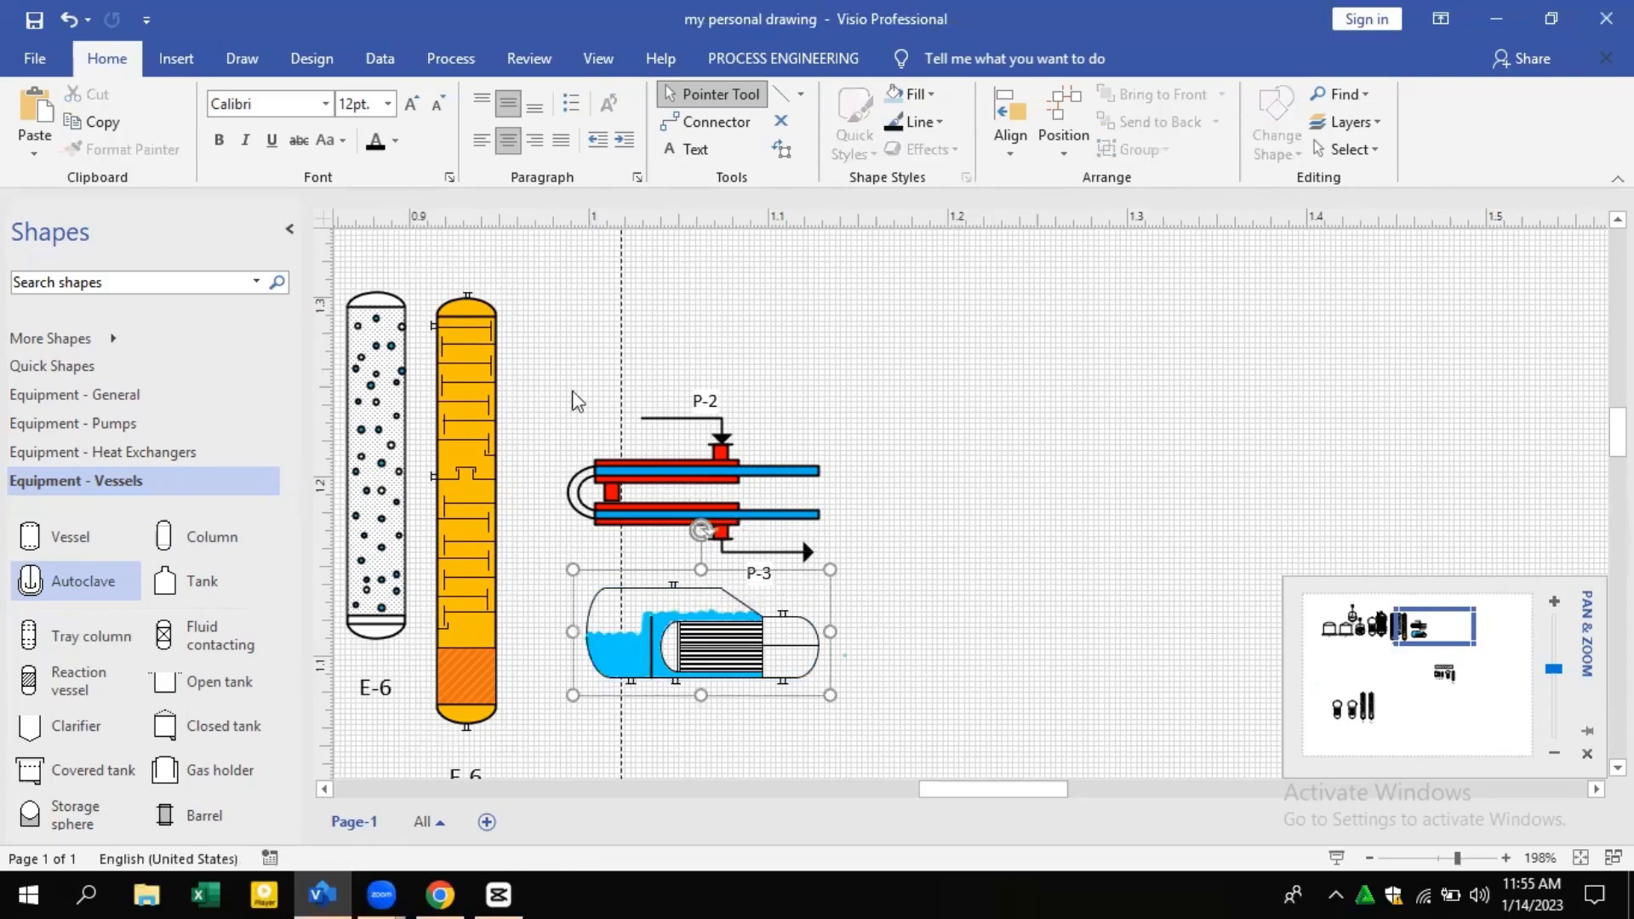
click(894, 544)
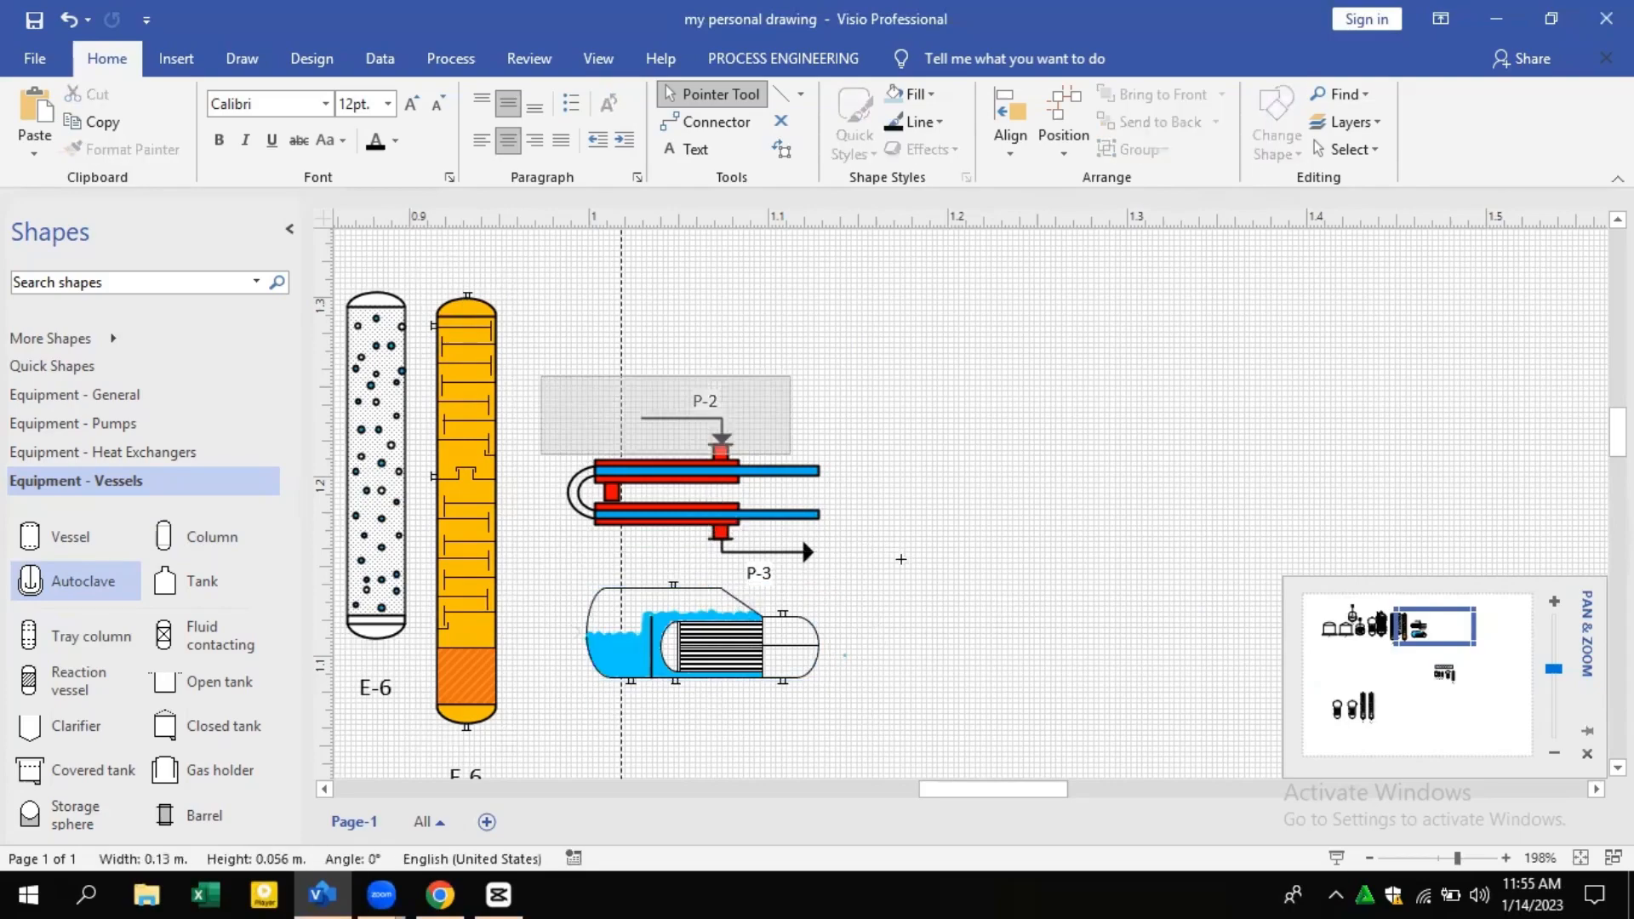
drag(900, 560, 903, 557)
drag(564, 568, 643, 588)
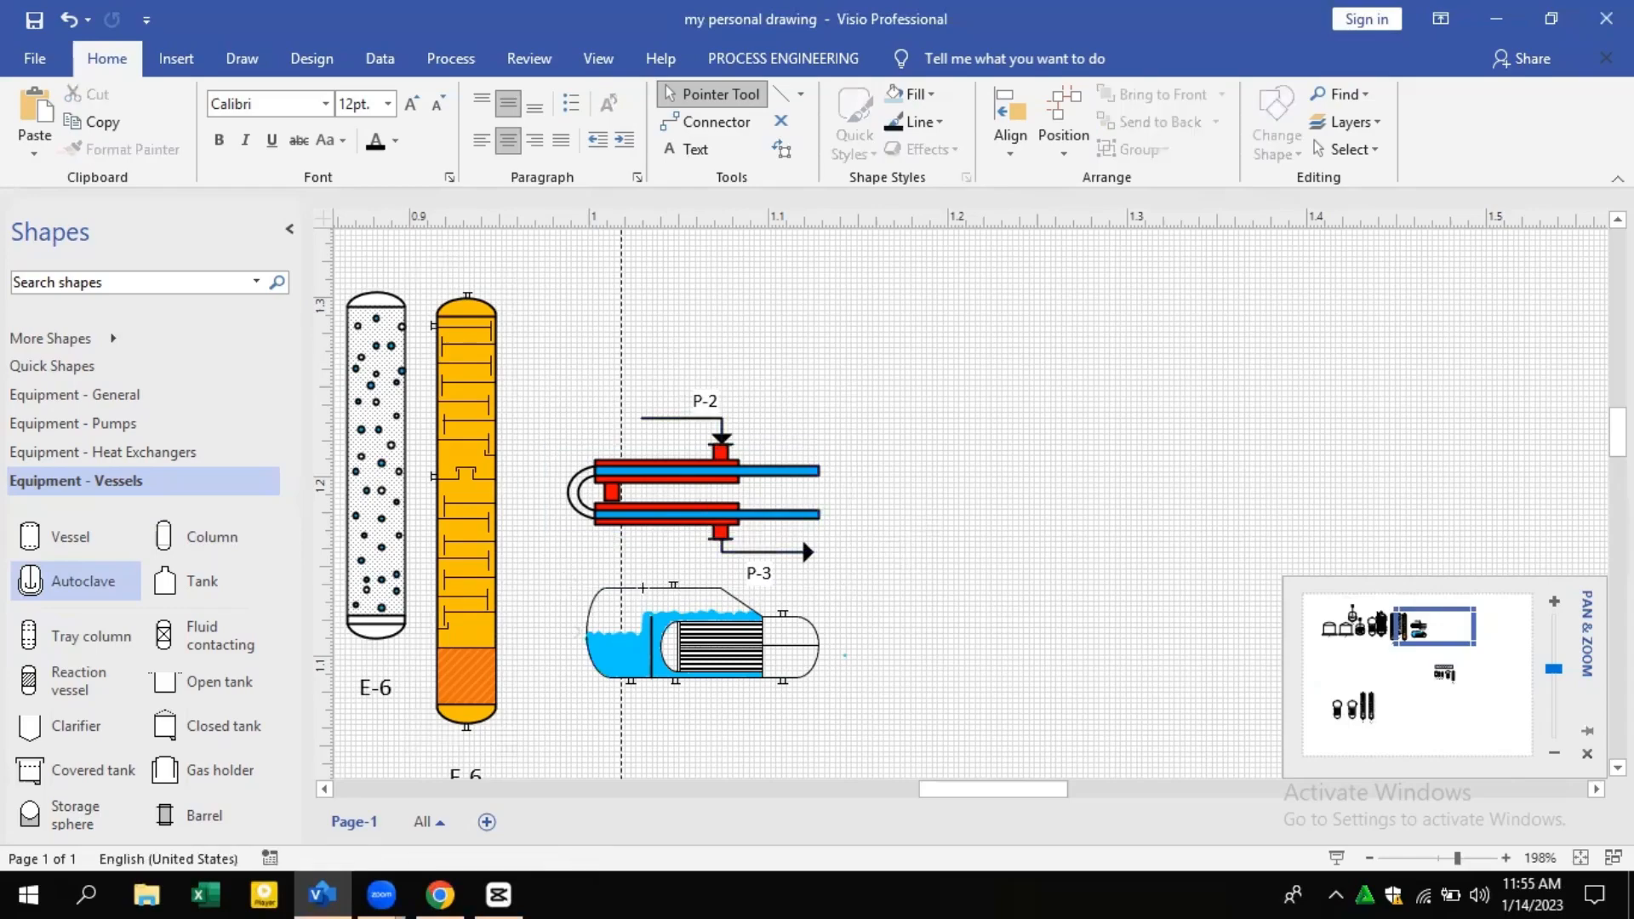
drag(868, 703, 869, 703)
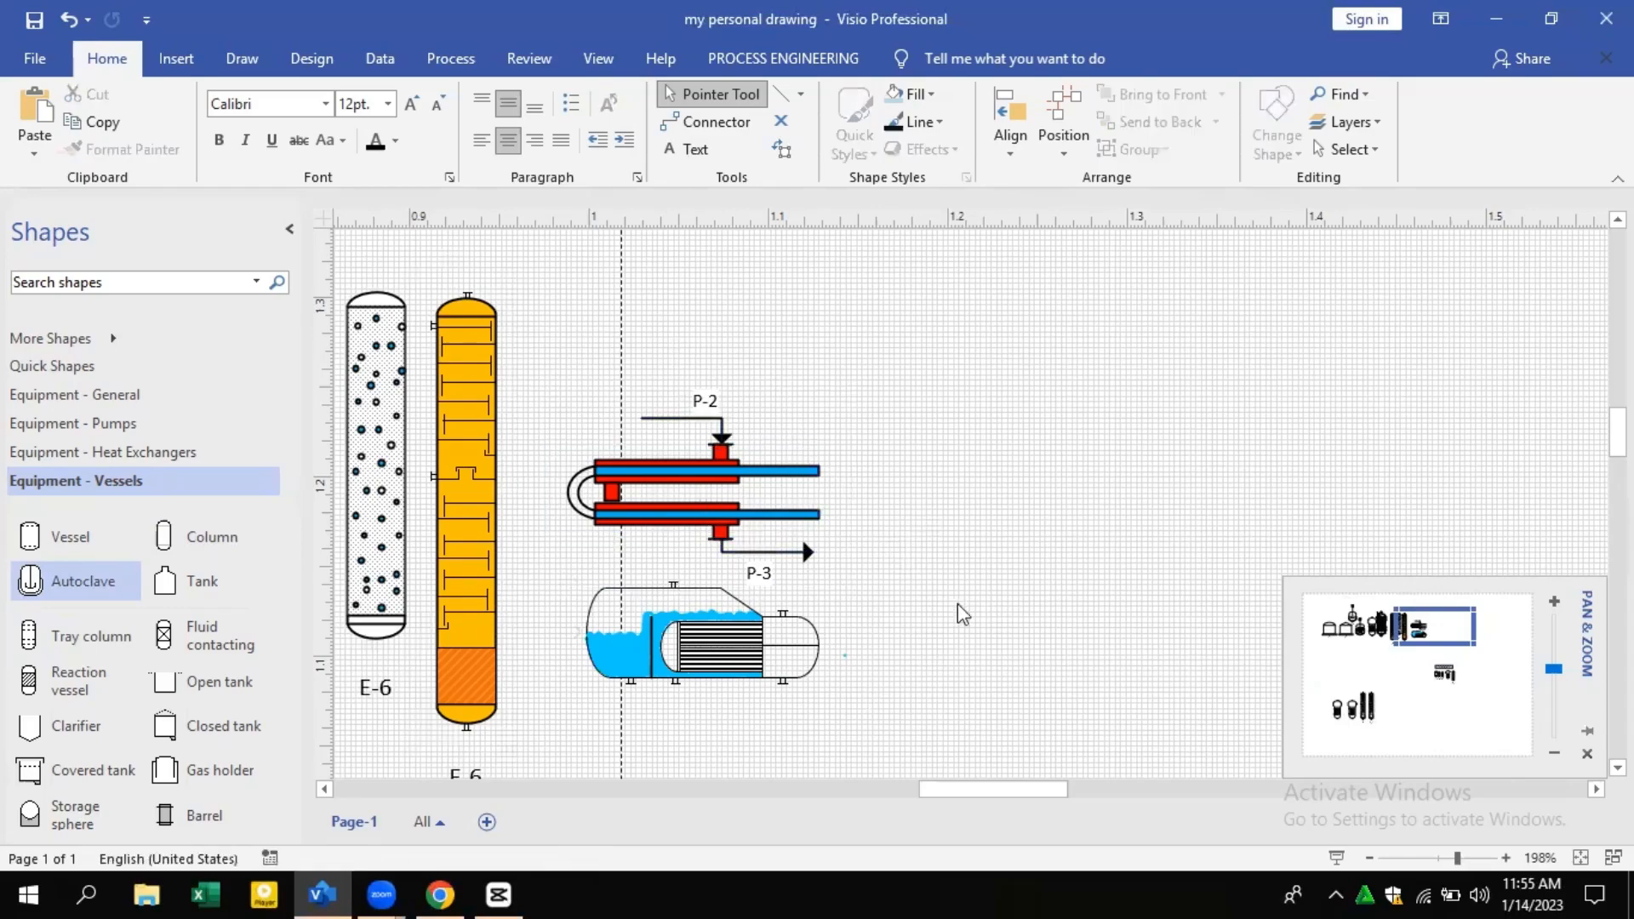
click(877, 407)
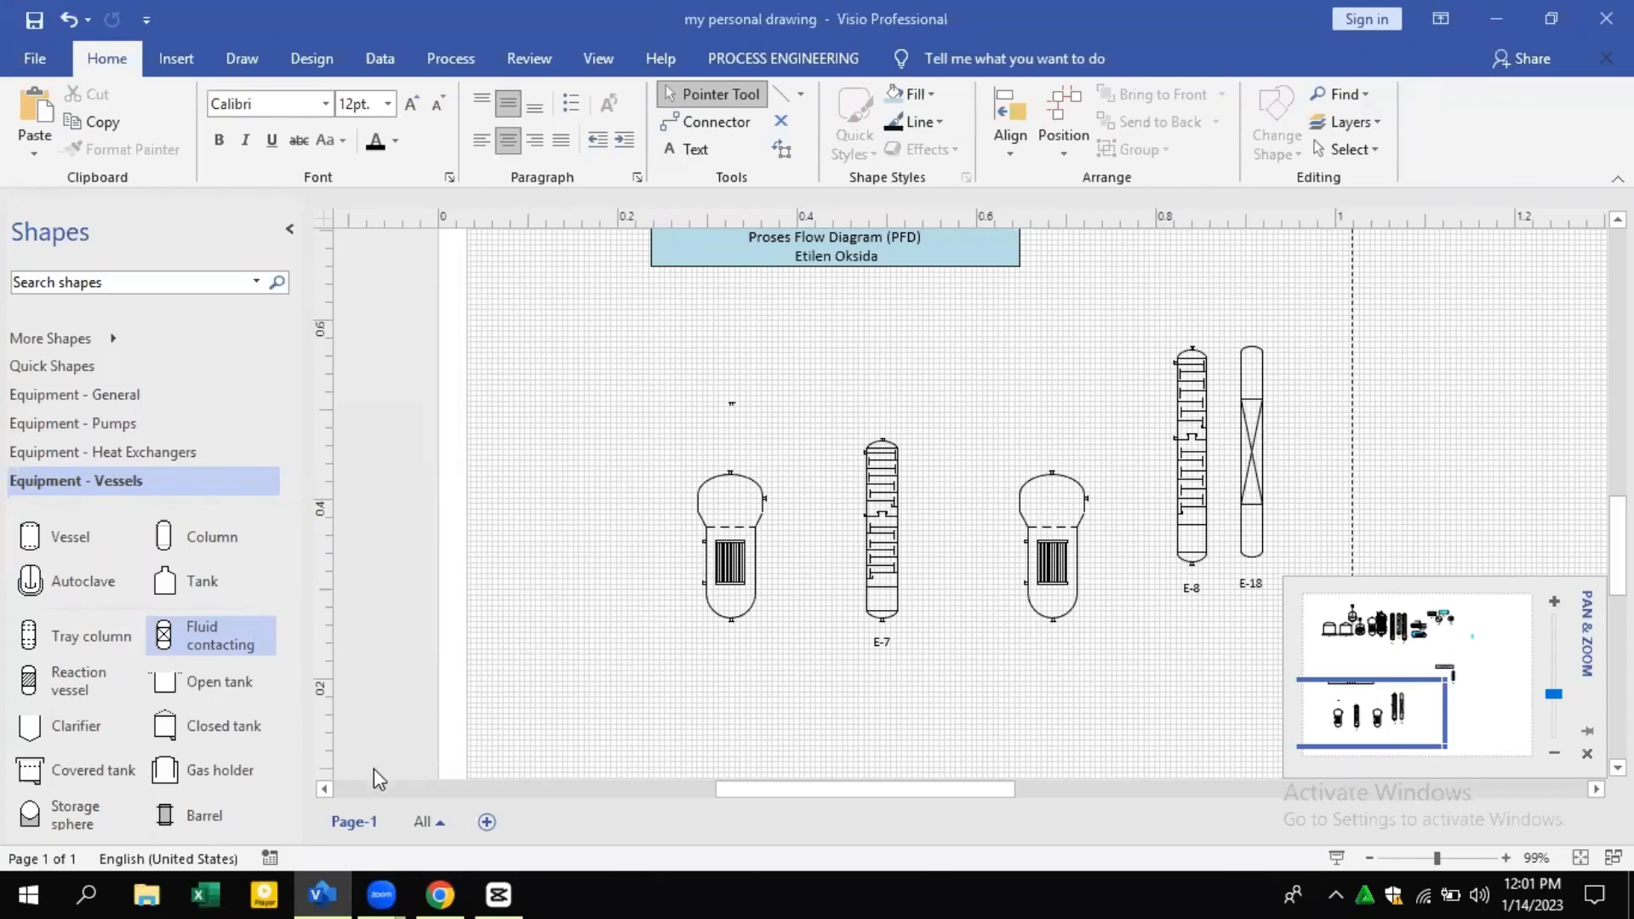
Switch to Chrome to view the reference ethylene oxide process flow diagram
click(440, 894)
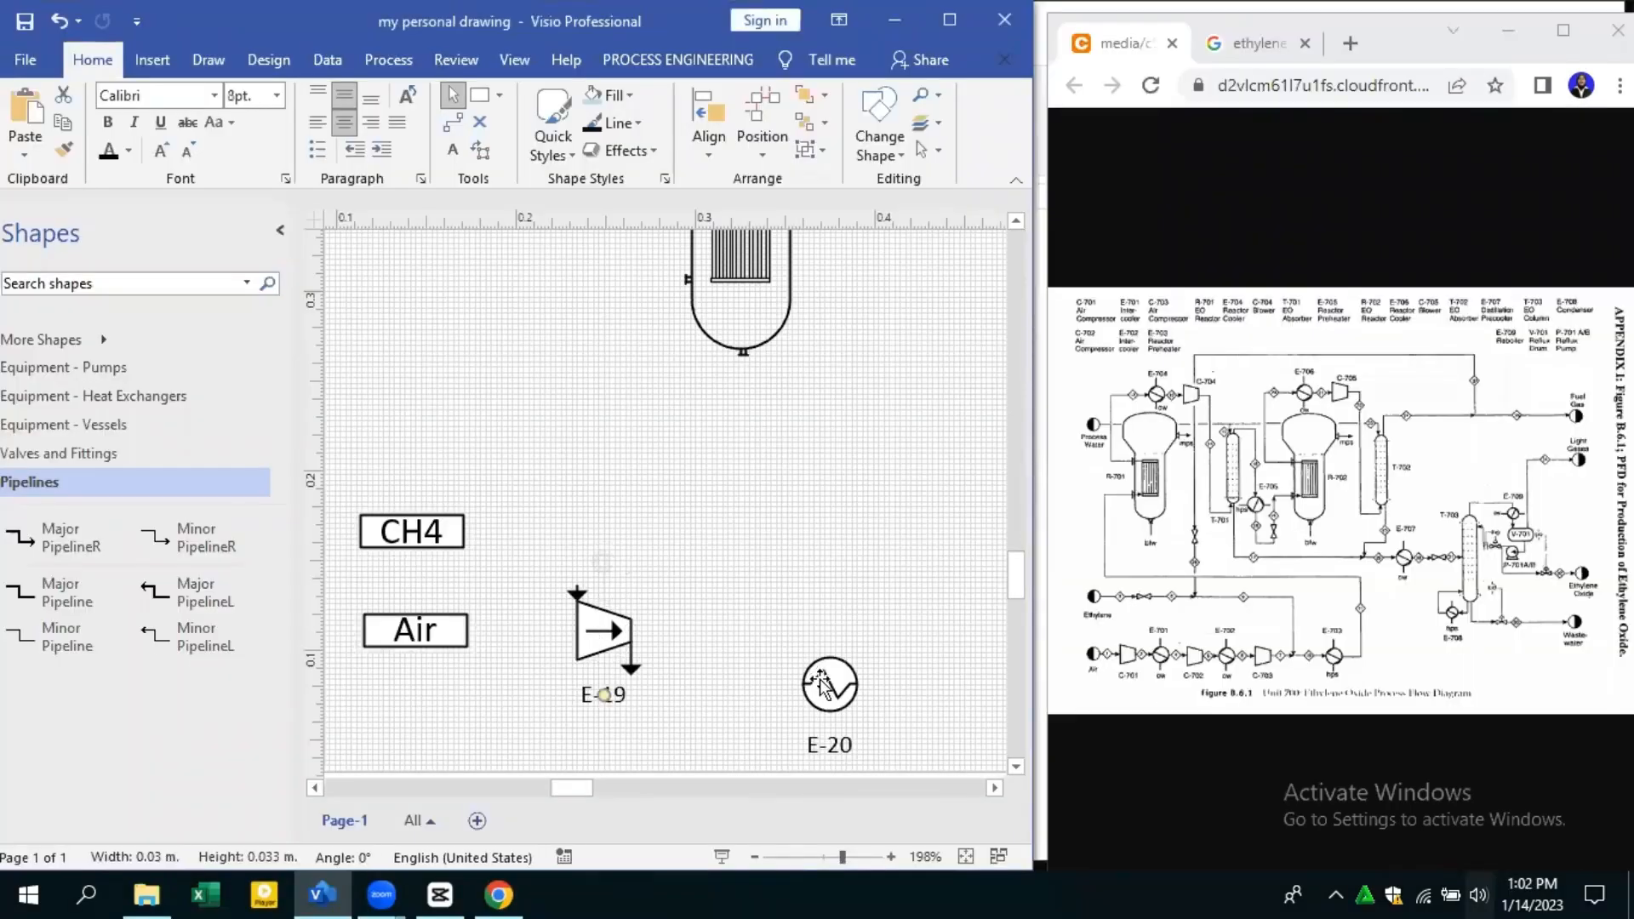
Shift heat exchanger E-20 slightly and run a straight major pipeline from the CH4 box to about the 0.3 m ruler mark
drag(832, 682, 820, 675)
drag(25, 538, 464, 528)
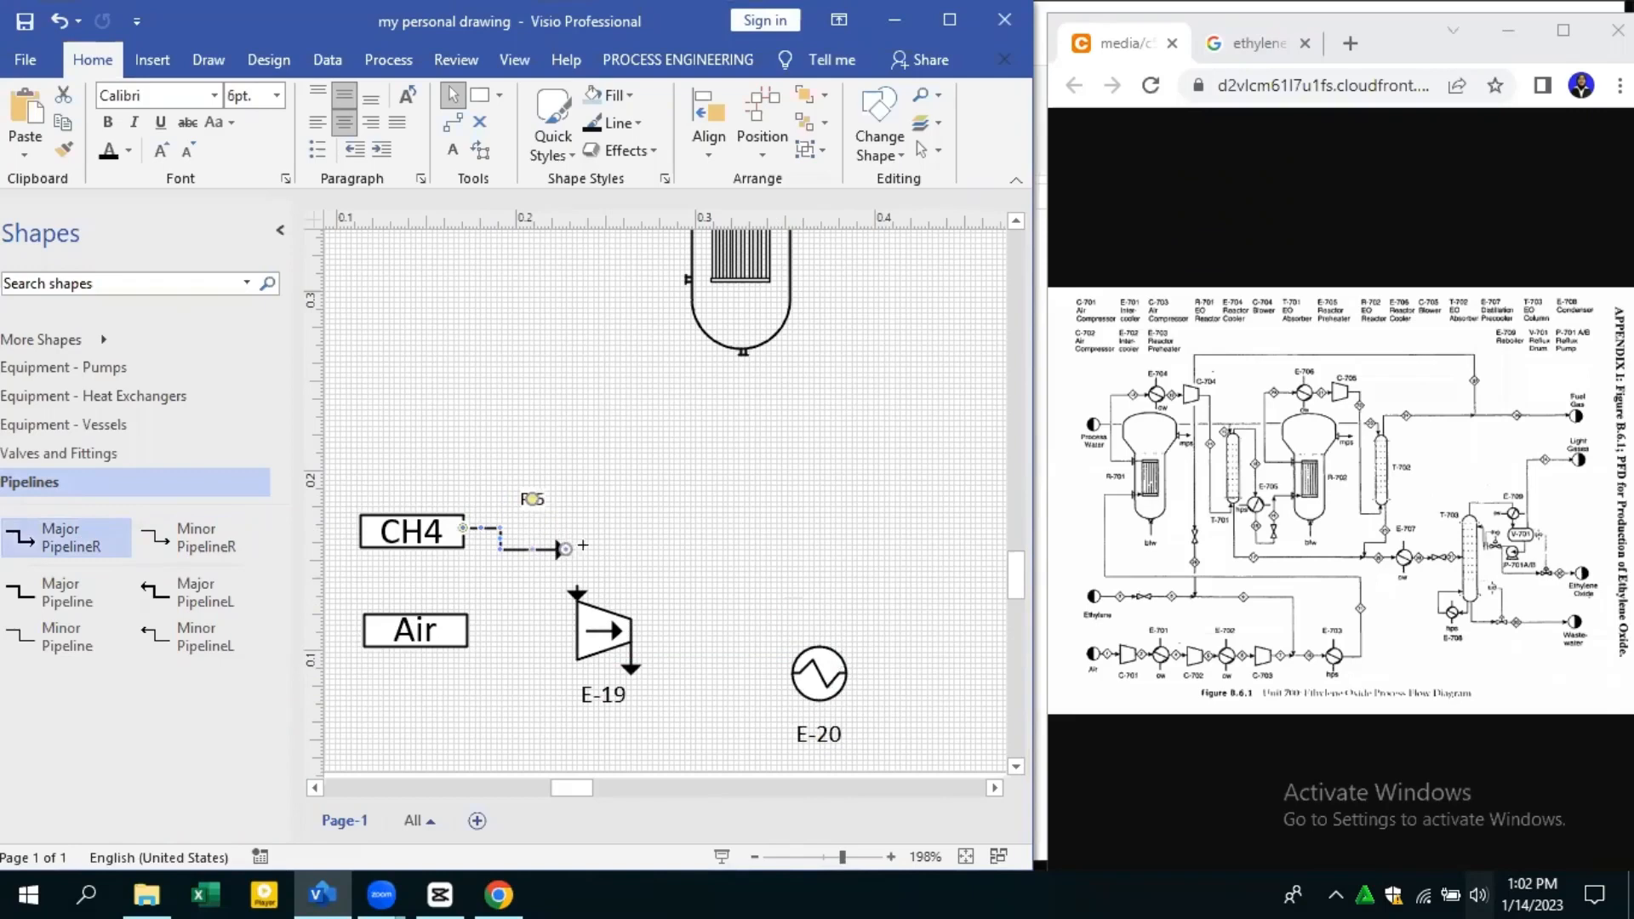
drag(709, 539, 710, 539)
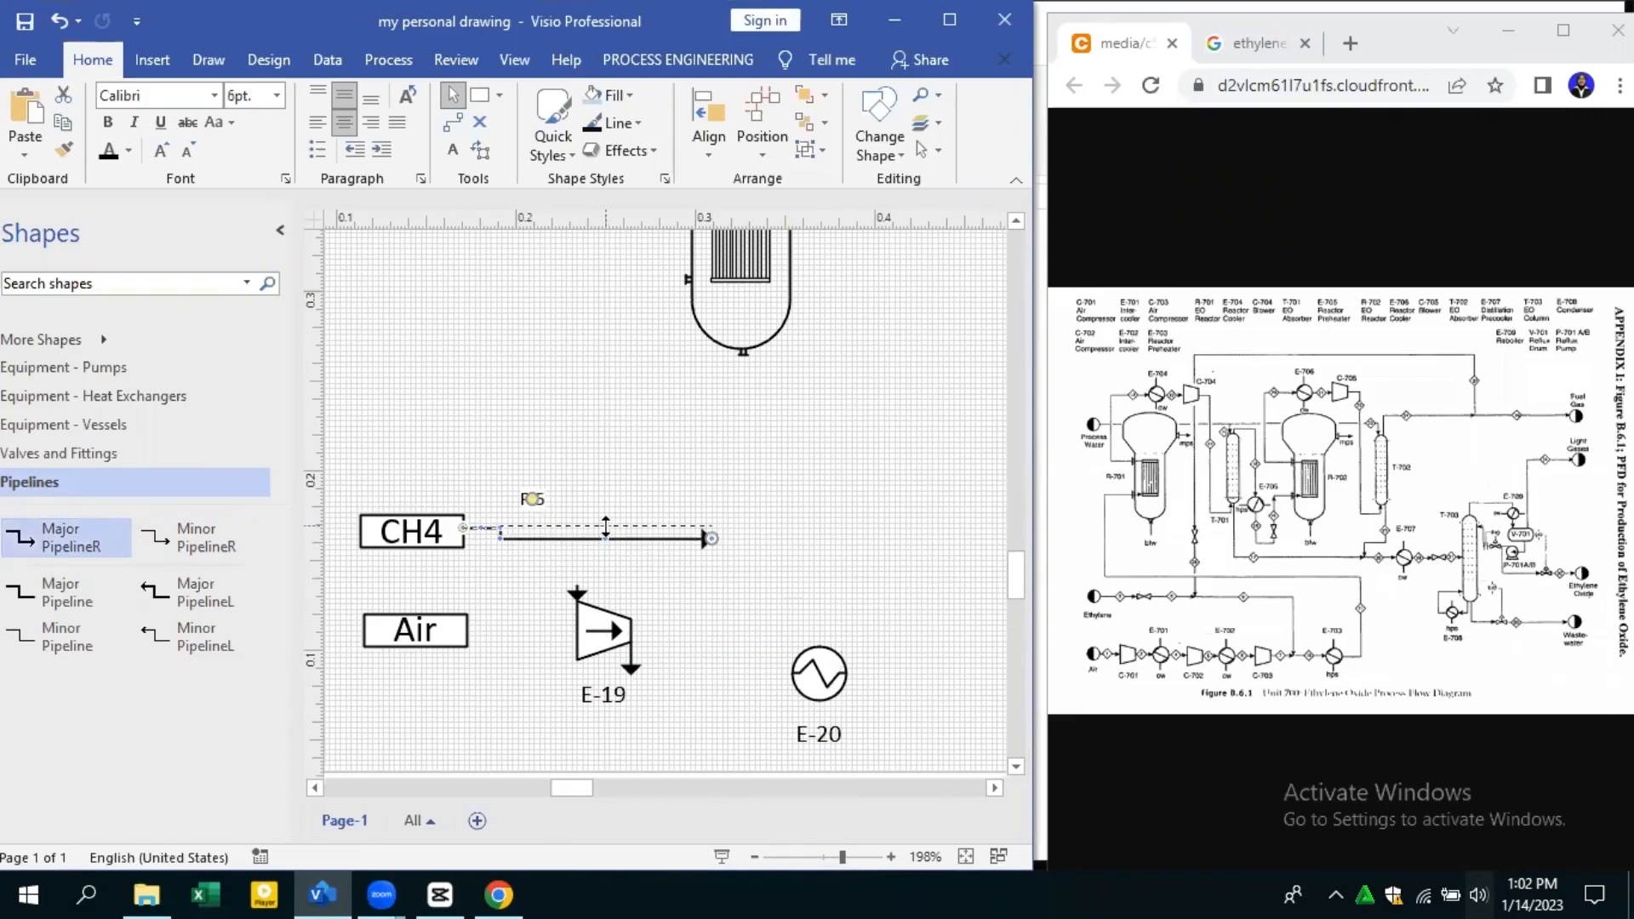
key(ctrl+z)
click(404, 533)
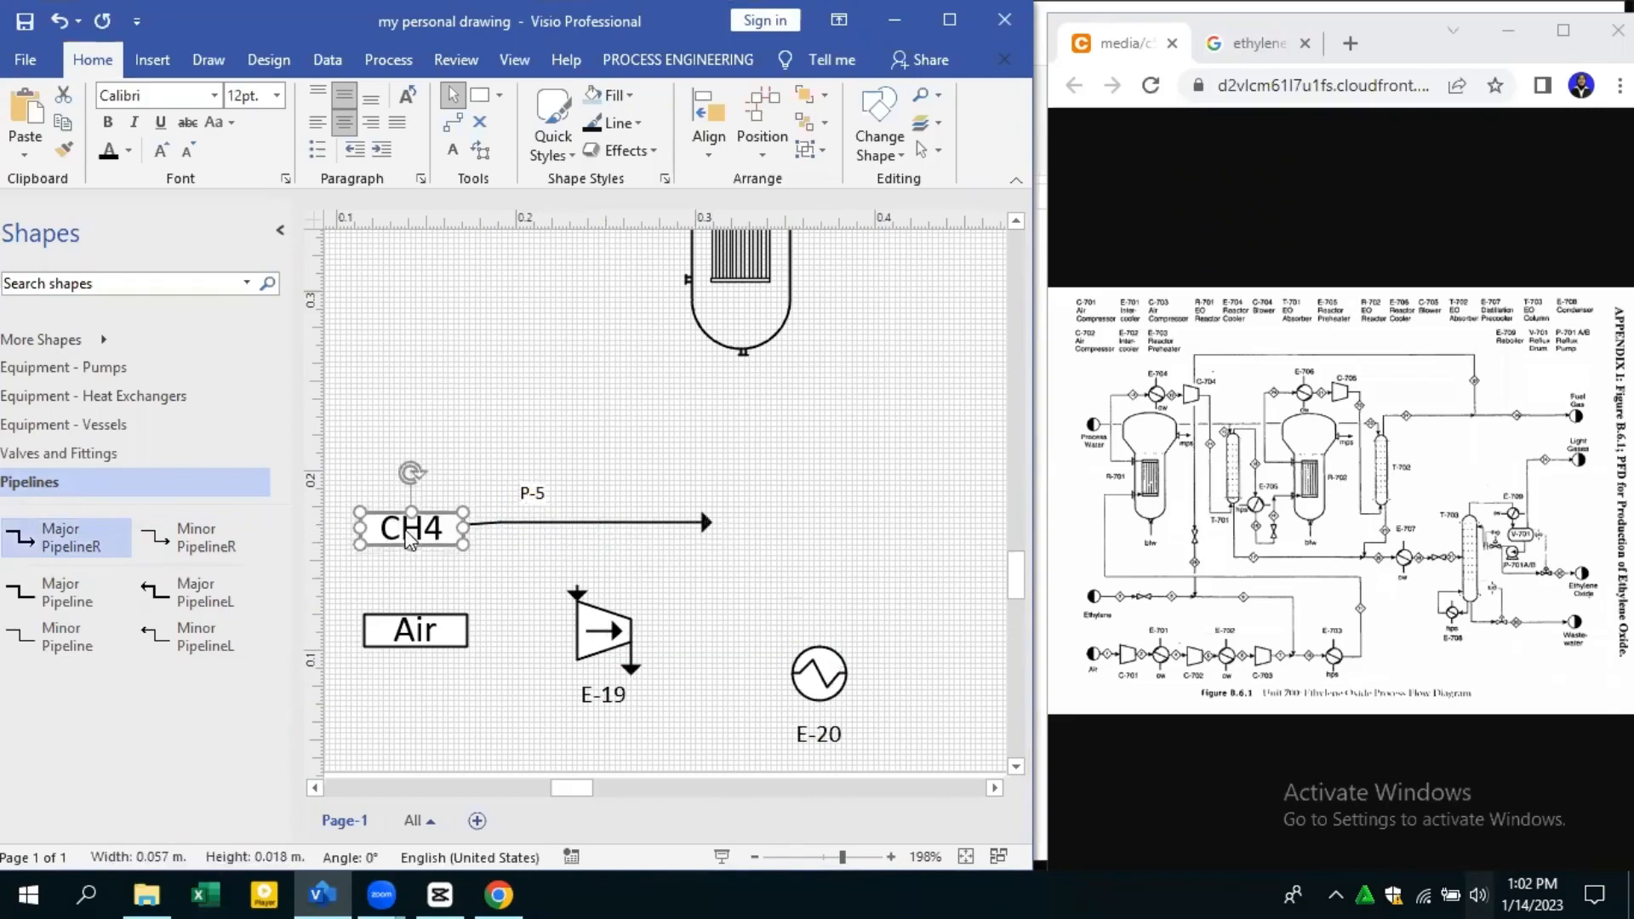
right_click(712, 524)
click(836, 449)
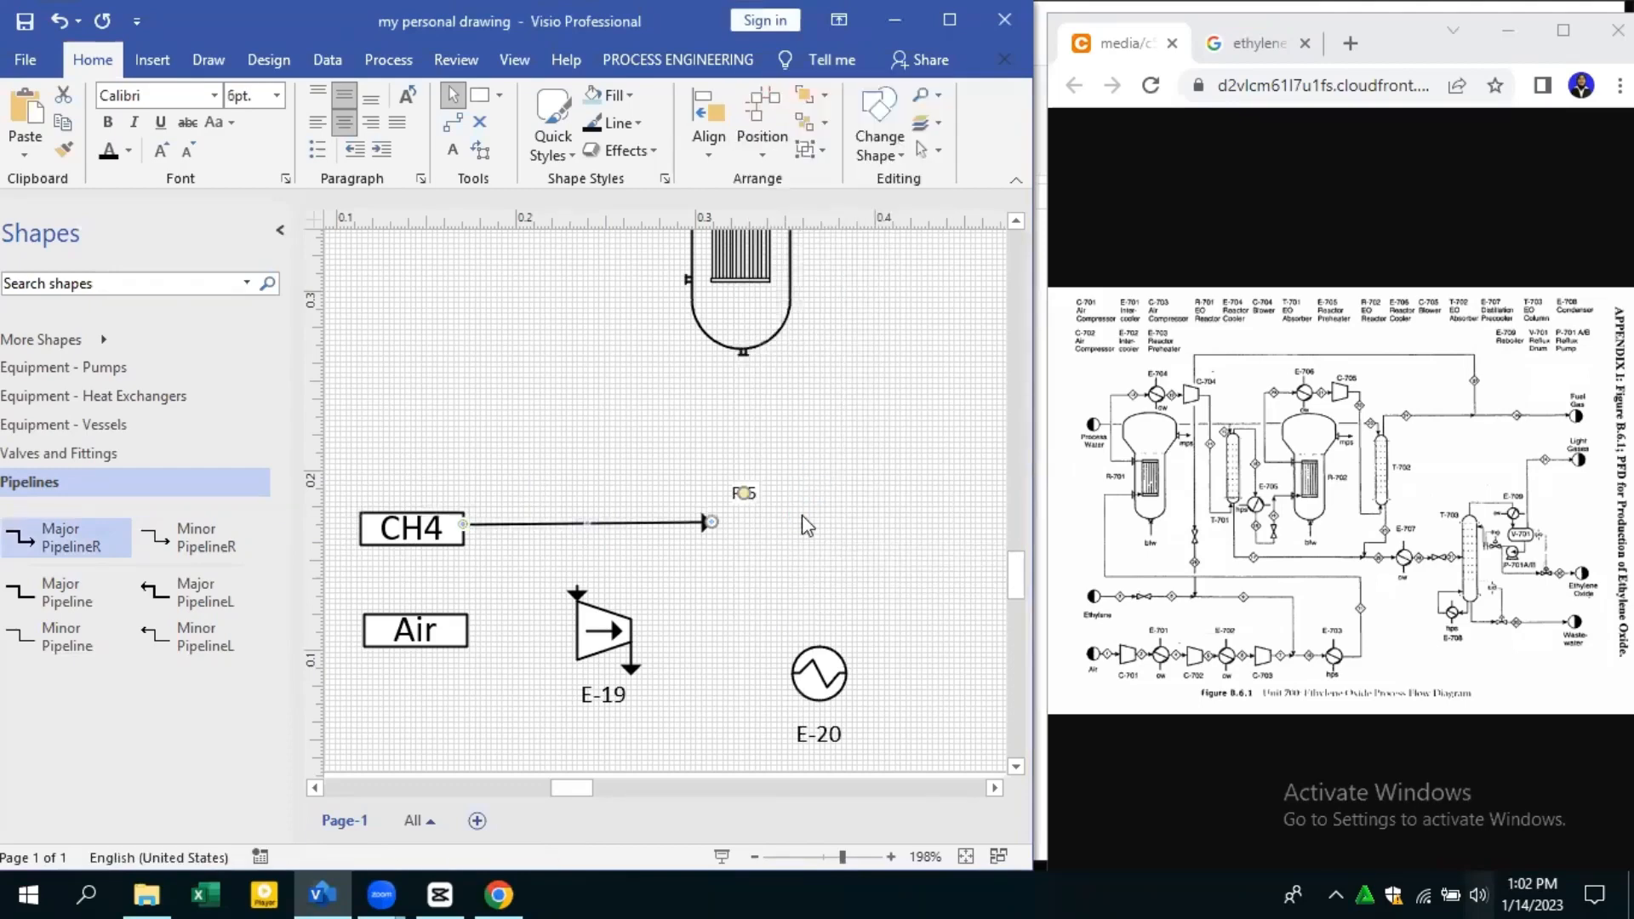
Connect the Air box to the inlet of compressor E-19 with a major pipeline, moving the box up just below CH4
click(460, 643)
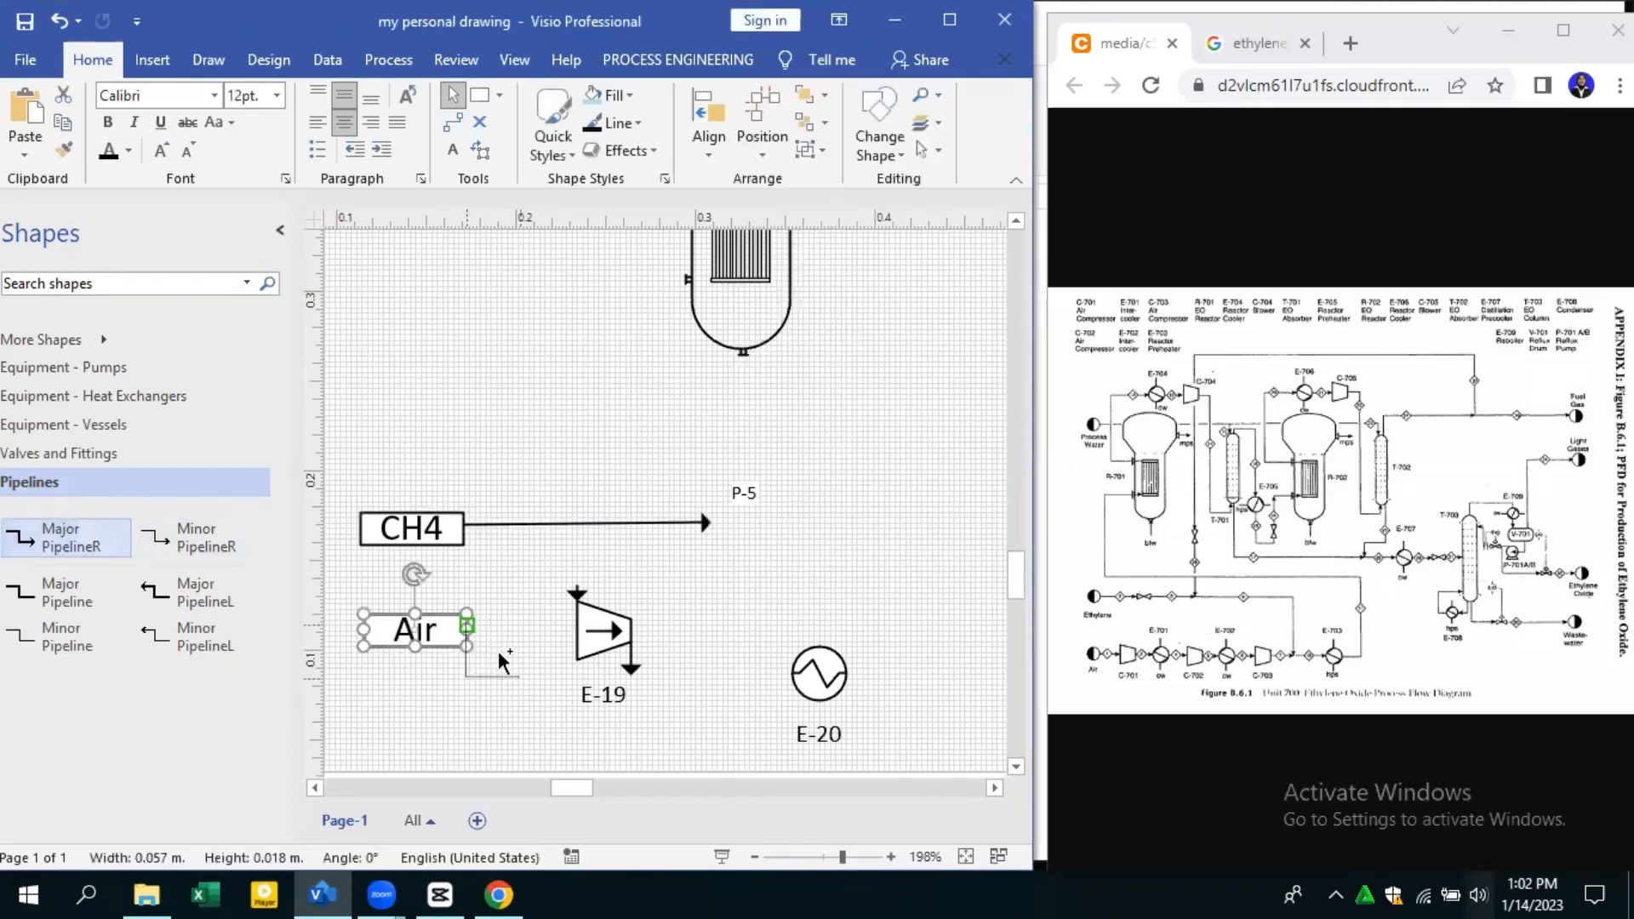
mouse_move(503, 661)
mouse_down()
mouse_move(520, 681)
mouse_move(544, 598)
mouse_up()
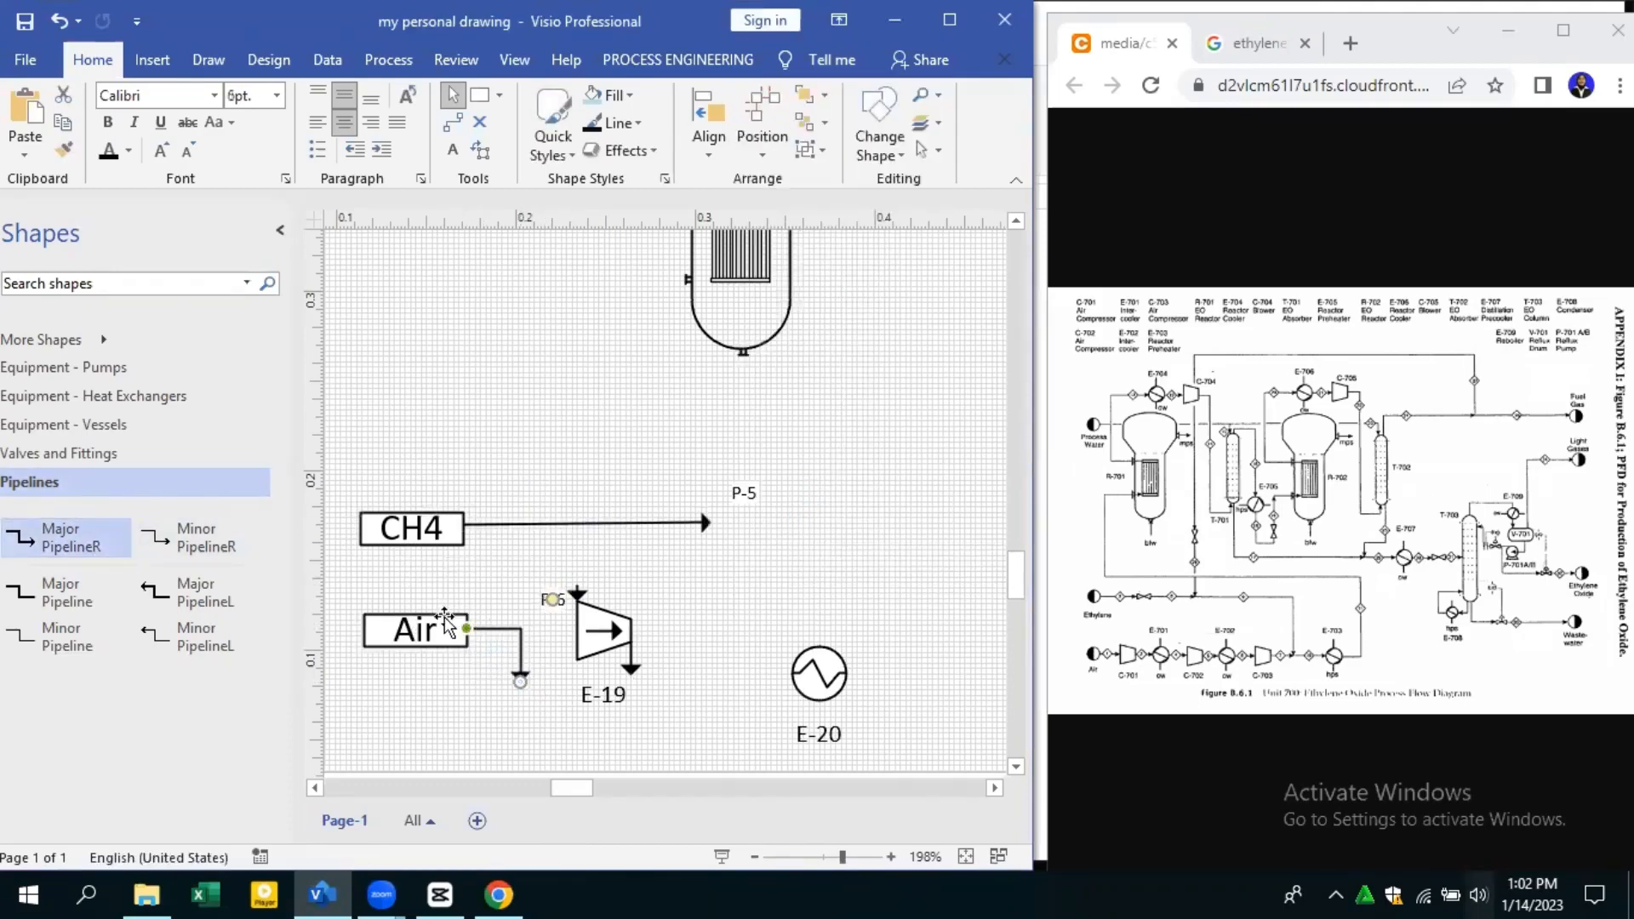
drag(444, 621, 441, 574)
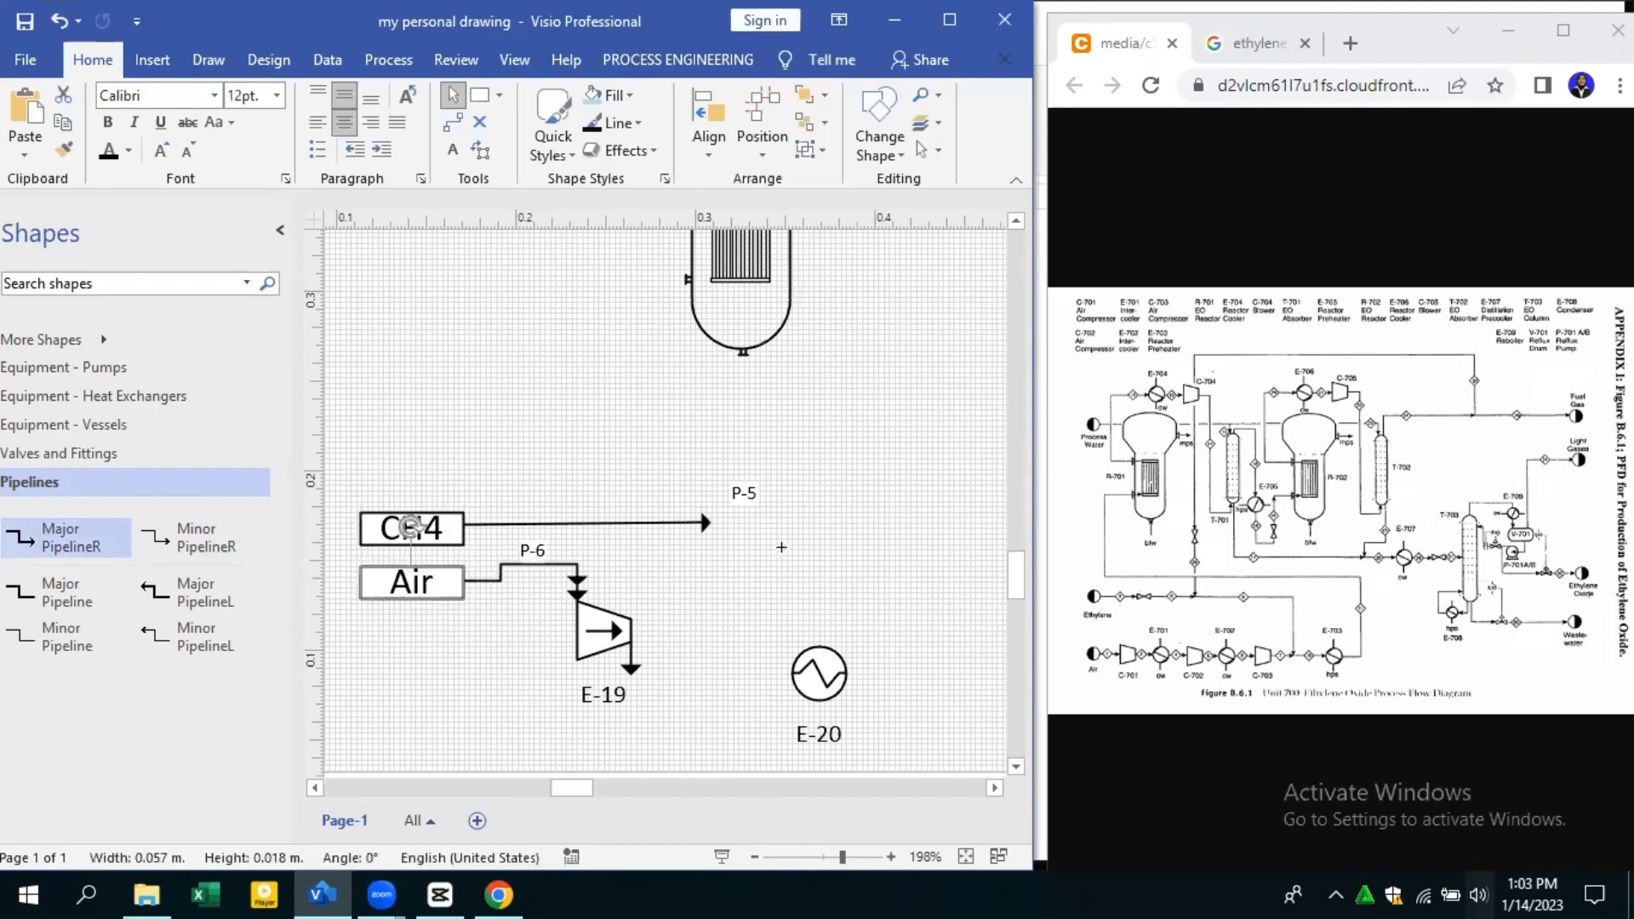
Move the CH4 box together with its pipeline and P-5 label up to widen the gap above the Air box
drag(343, 479, 782, 548)
key(Up)
key(Up)
key(Up)
click(792, 579)
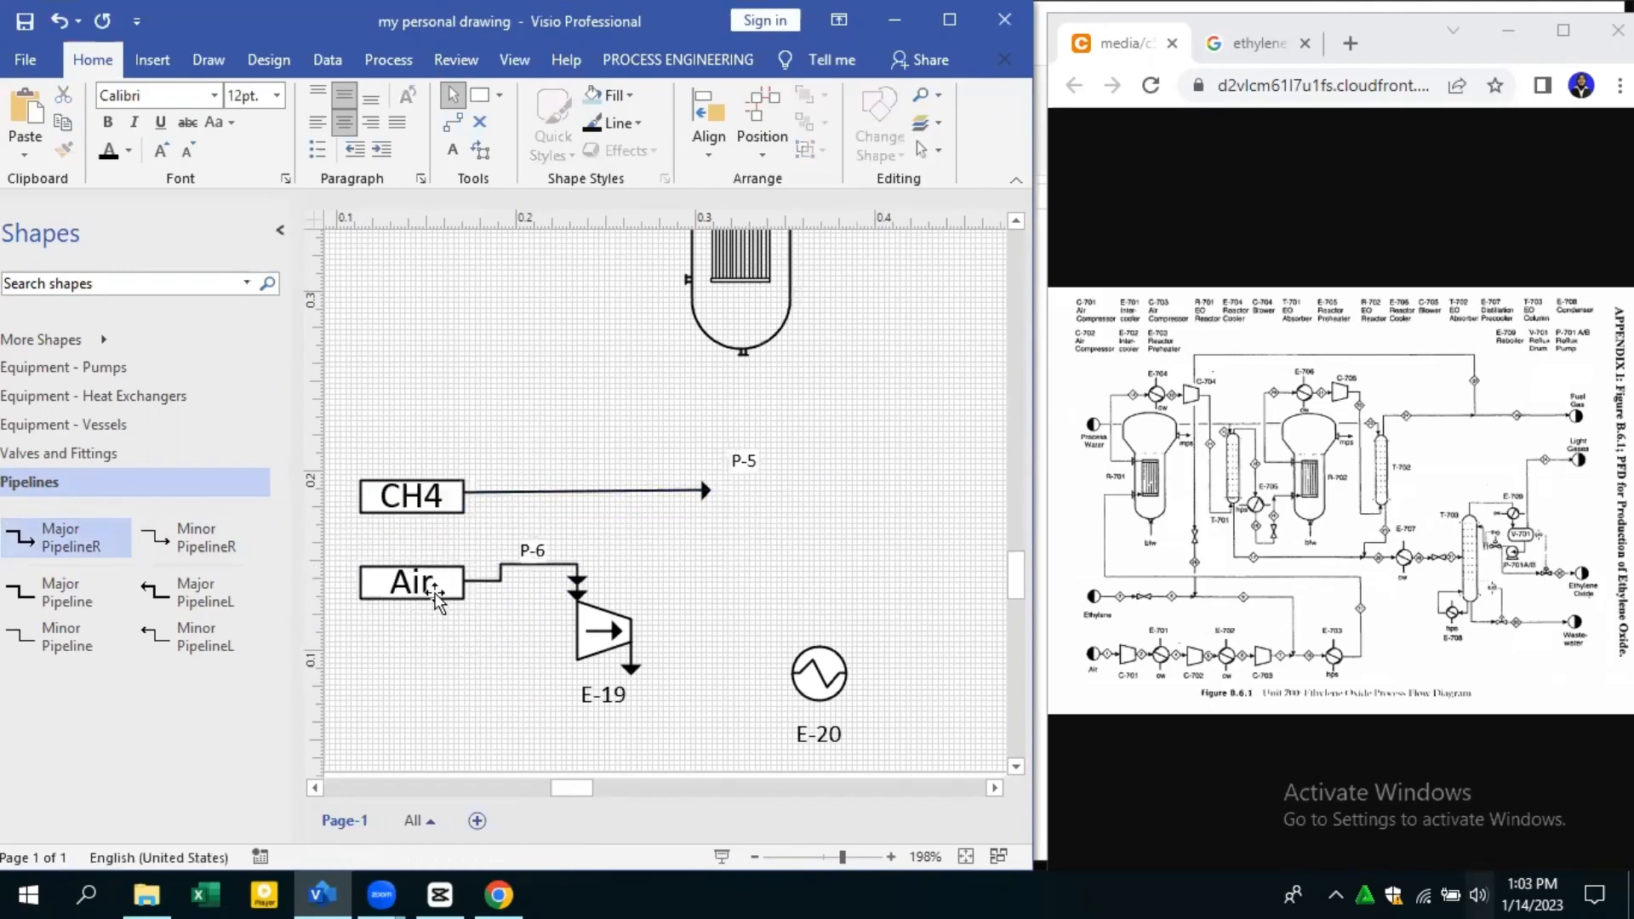
Nudge the Air box up until pipeline P-6 leaves it level without a jog before dropping to compressor E-19
click(435, 593)
key(Up)
key(Up)
click(691, 574)
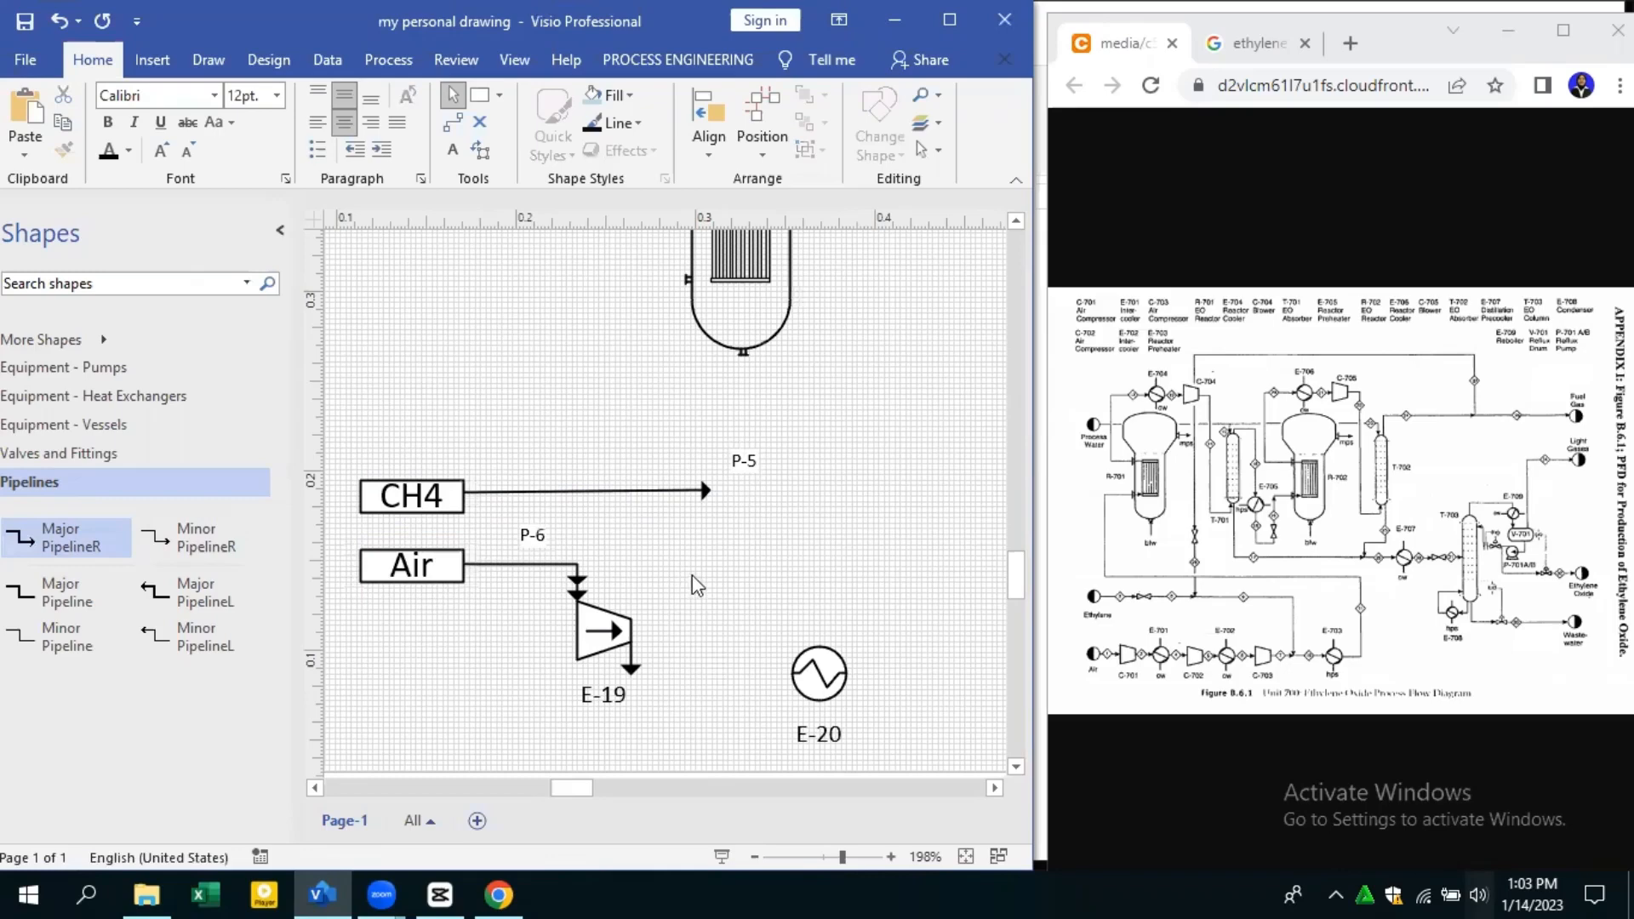
Replace the arrowed Air pipeline to compressor E-19 with a plain major pipeline, and connect the compressor's outlet to heat exchanger E-20 likewise
click(578, 575)
key(Delete)
drag(73, 592, 522, 619)
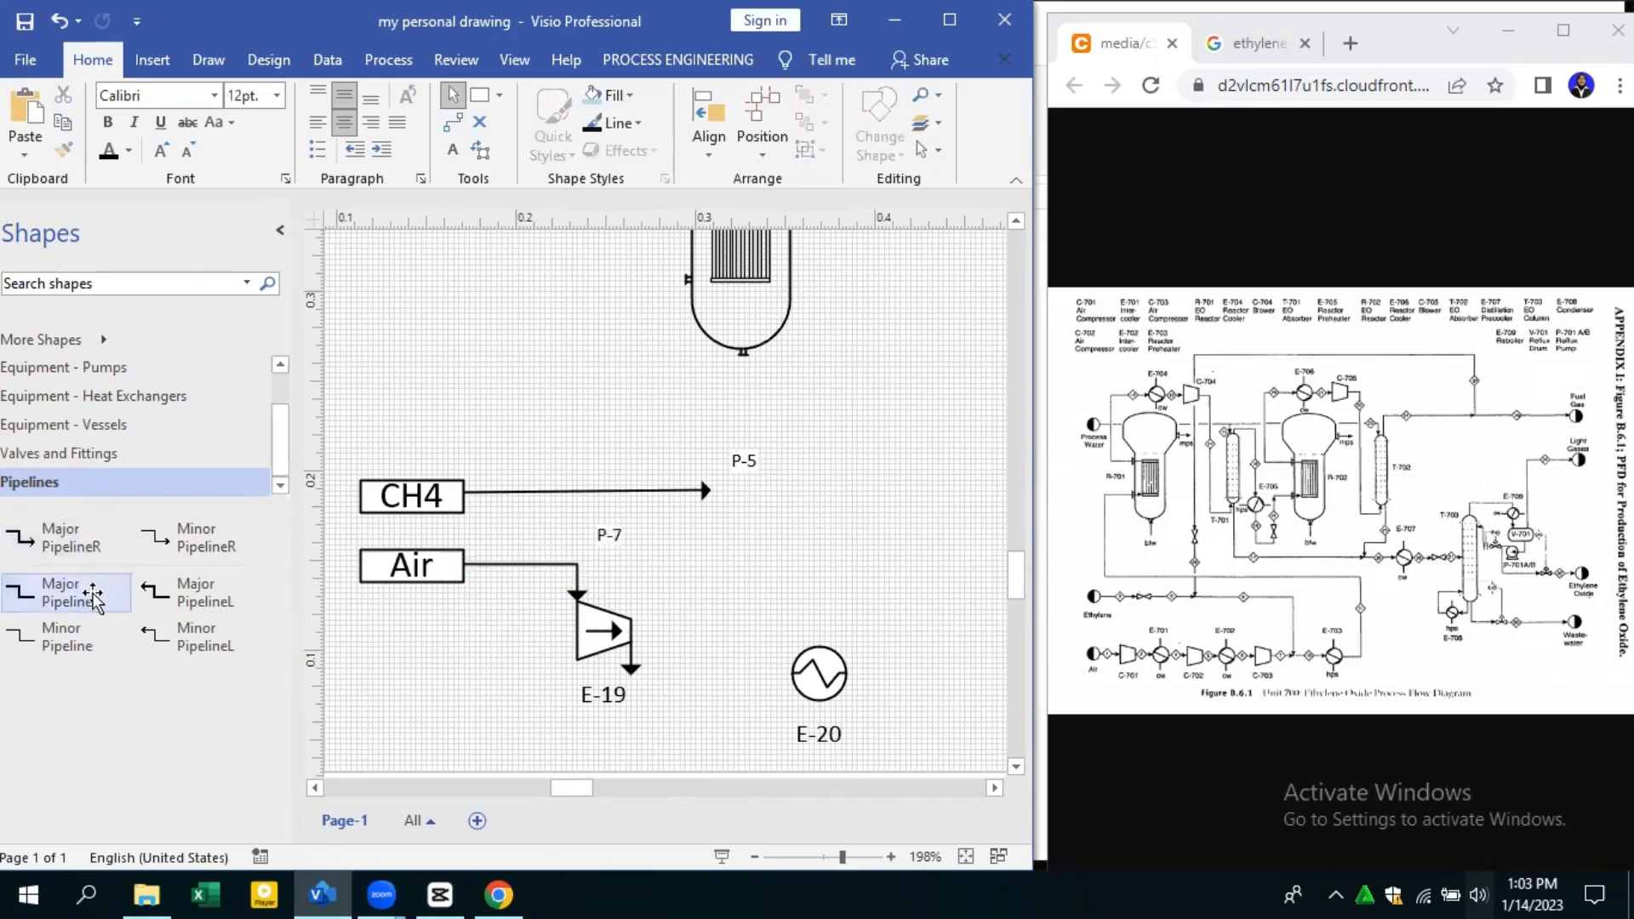
drag(72, 593, 791, 674)
Try ending the straight CH4 pipeline on the line between E-19 and E-20, and delete that pipeline
drag(584, 790, 603, 789)
drag(446, 490, 468, 673)
scroll(624, 777, left, 5)
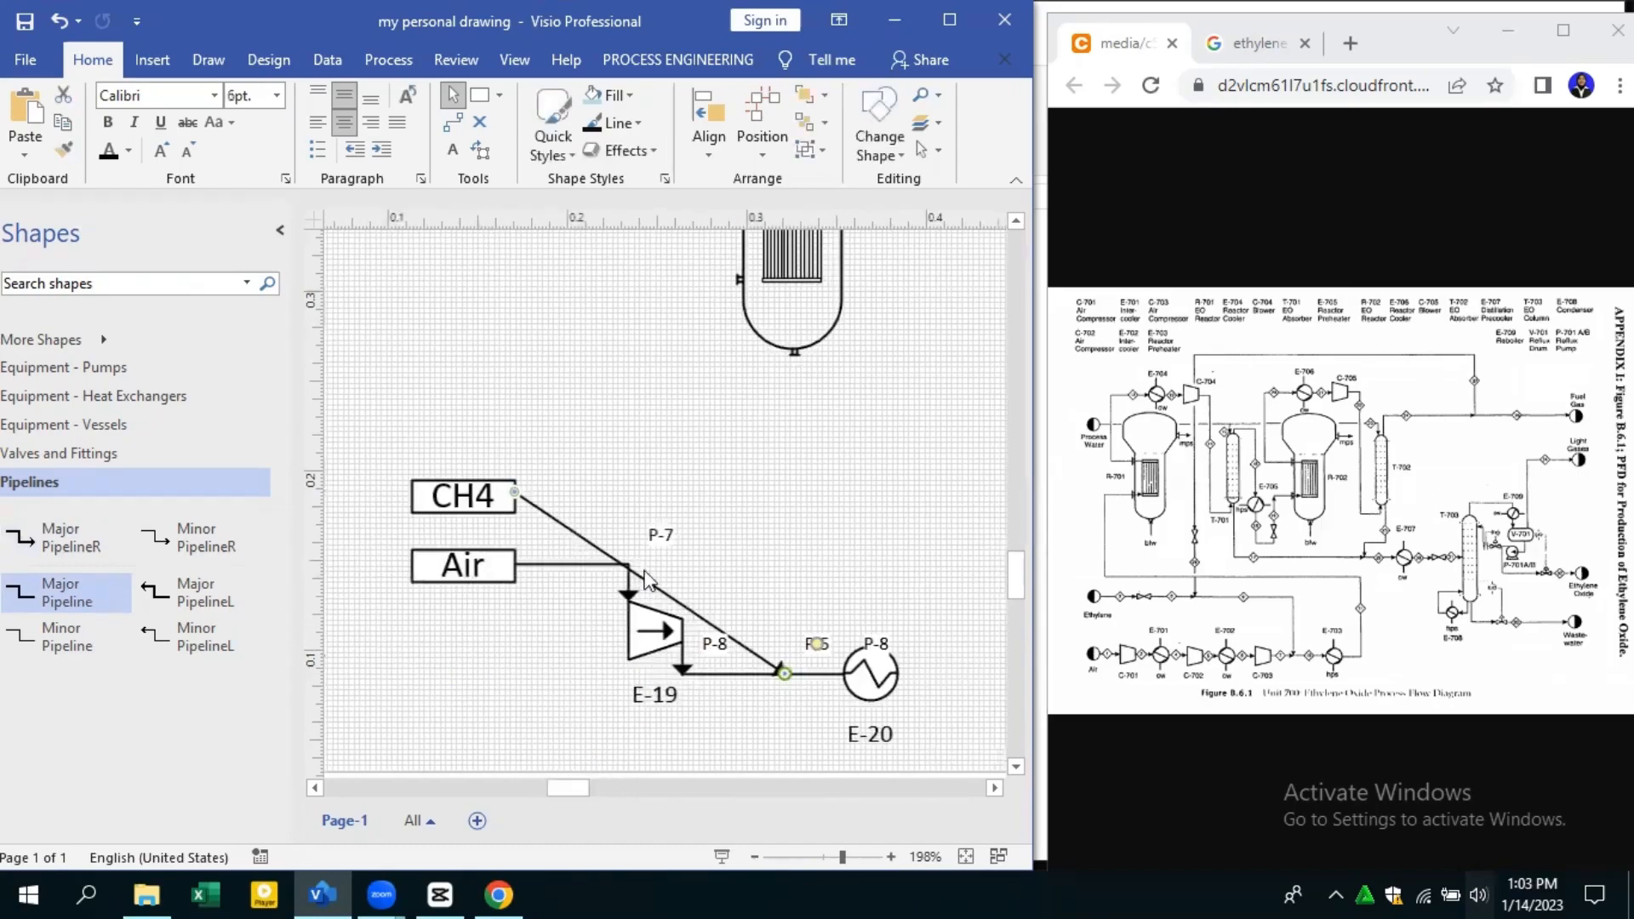
right_click(637, 583)
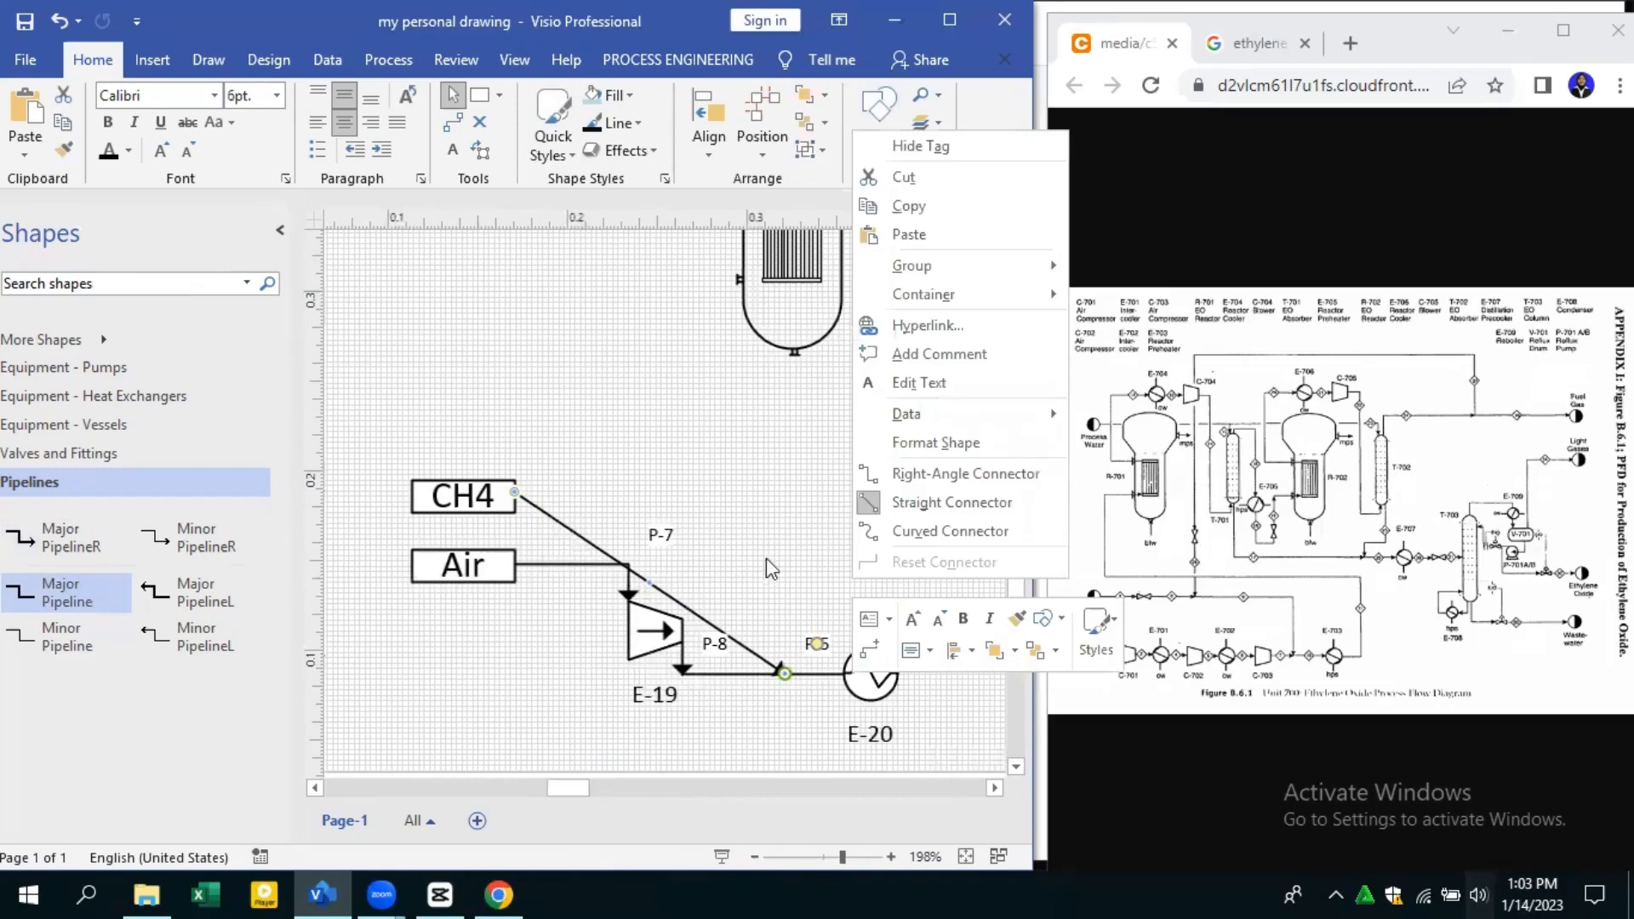
key(Escape)
key(Delete)
Run a right-angled arrowed major pipeline from the CH4 box down to the line between E-19 and E-20
drag(83, 543, 730, 491)
drag(731, 490, 515, 493)
drag(783, 544, 779, 671)
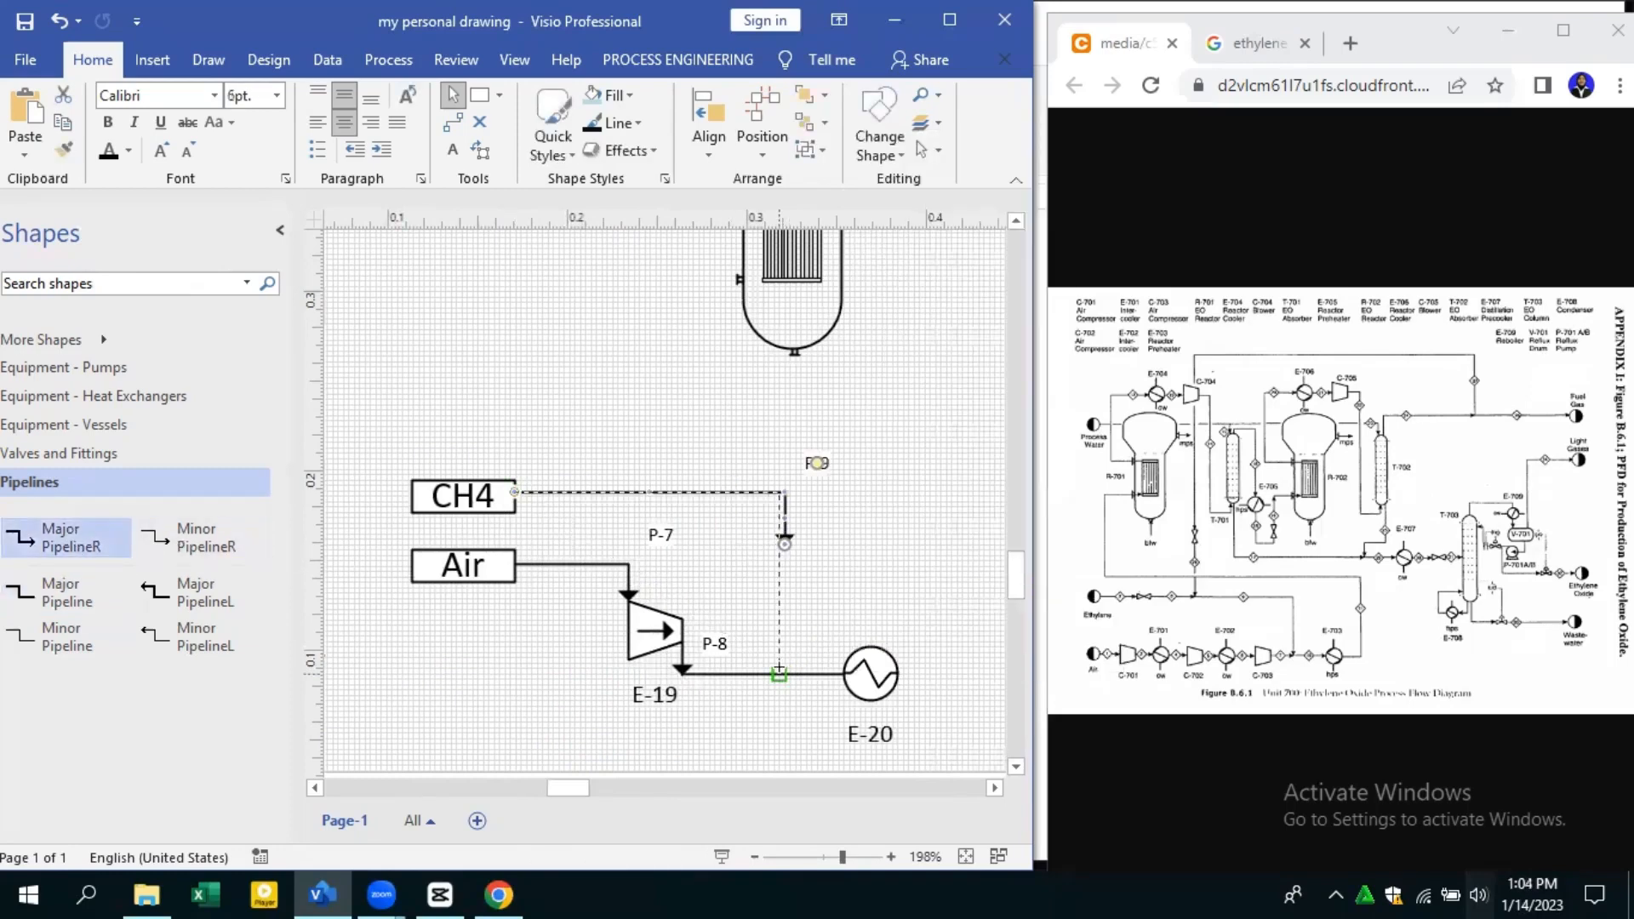
click(820, 477)
Connect heat exchanger E-20's outlet to the first reactor's lower side nozzle with an arrowed major pipeline
drag(569, 788, 593, 788)
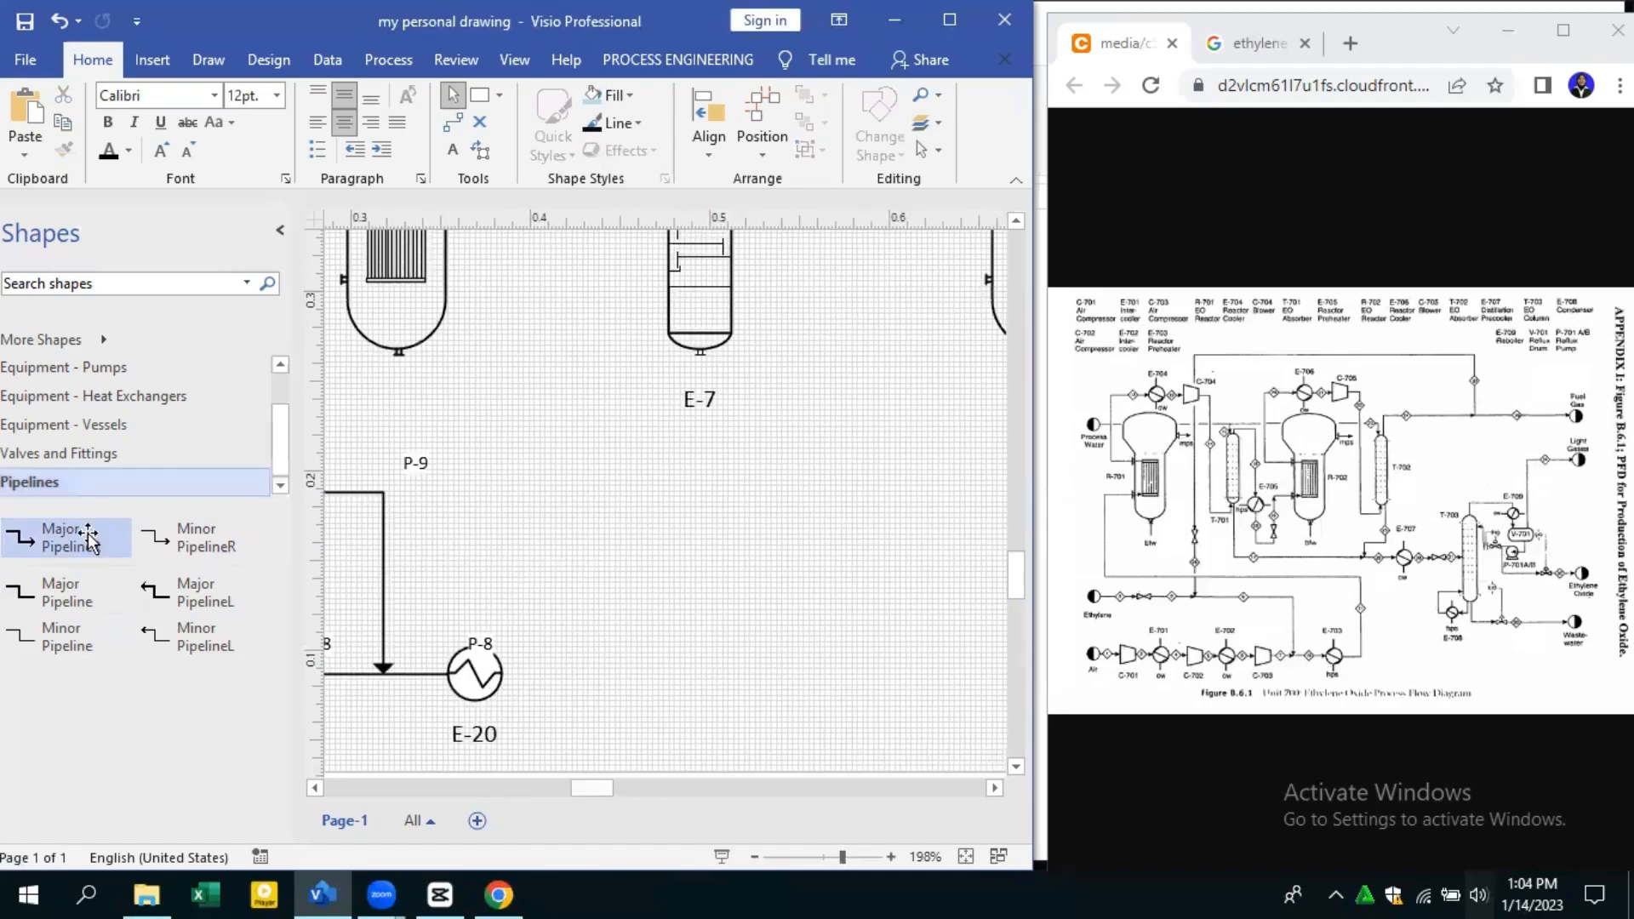
drag(66, 538, 501, 675)
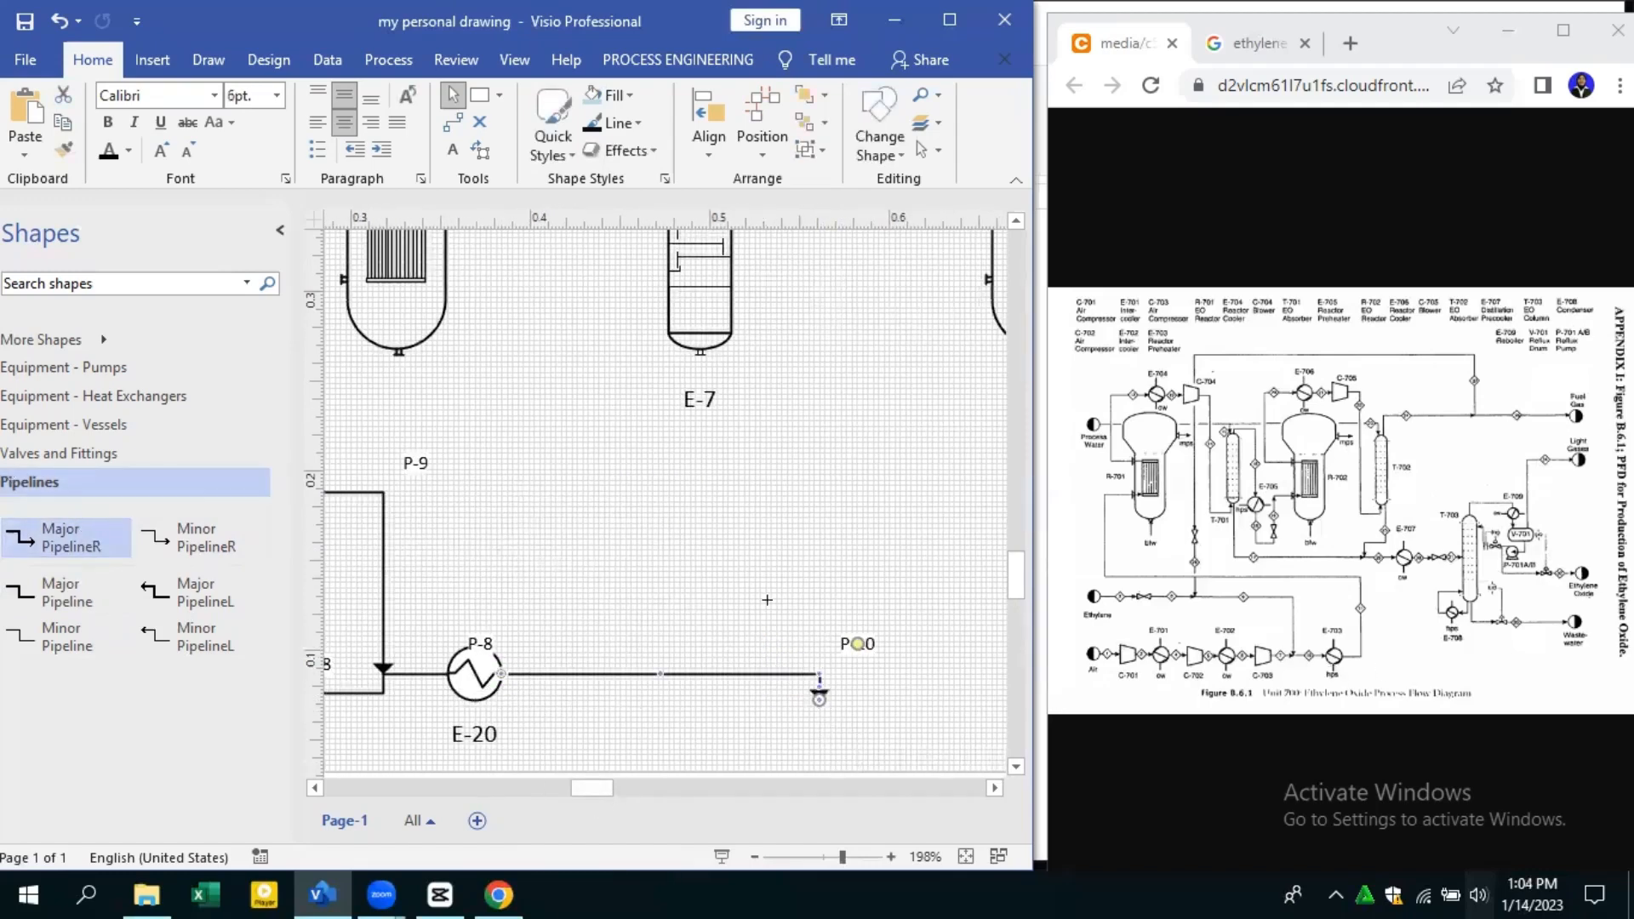
drag(491, 444, 491, 443)
drag(572, 774, 590, 775)
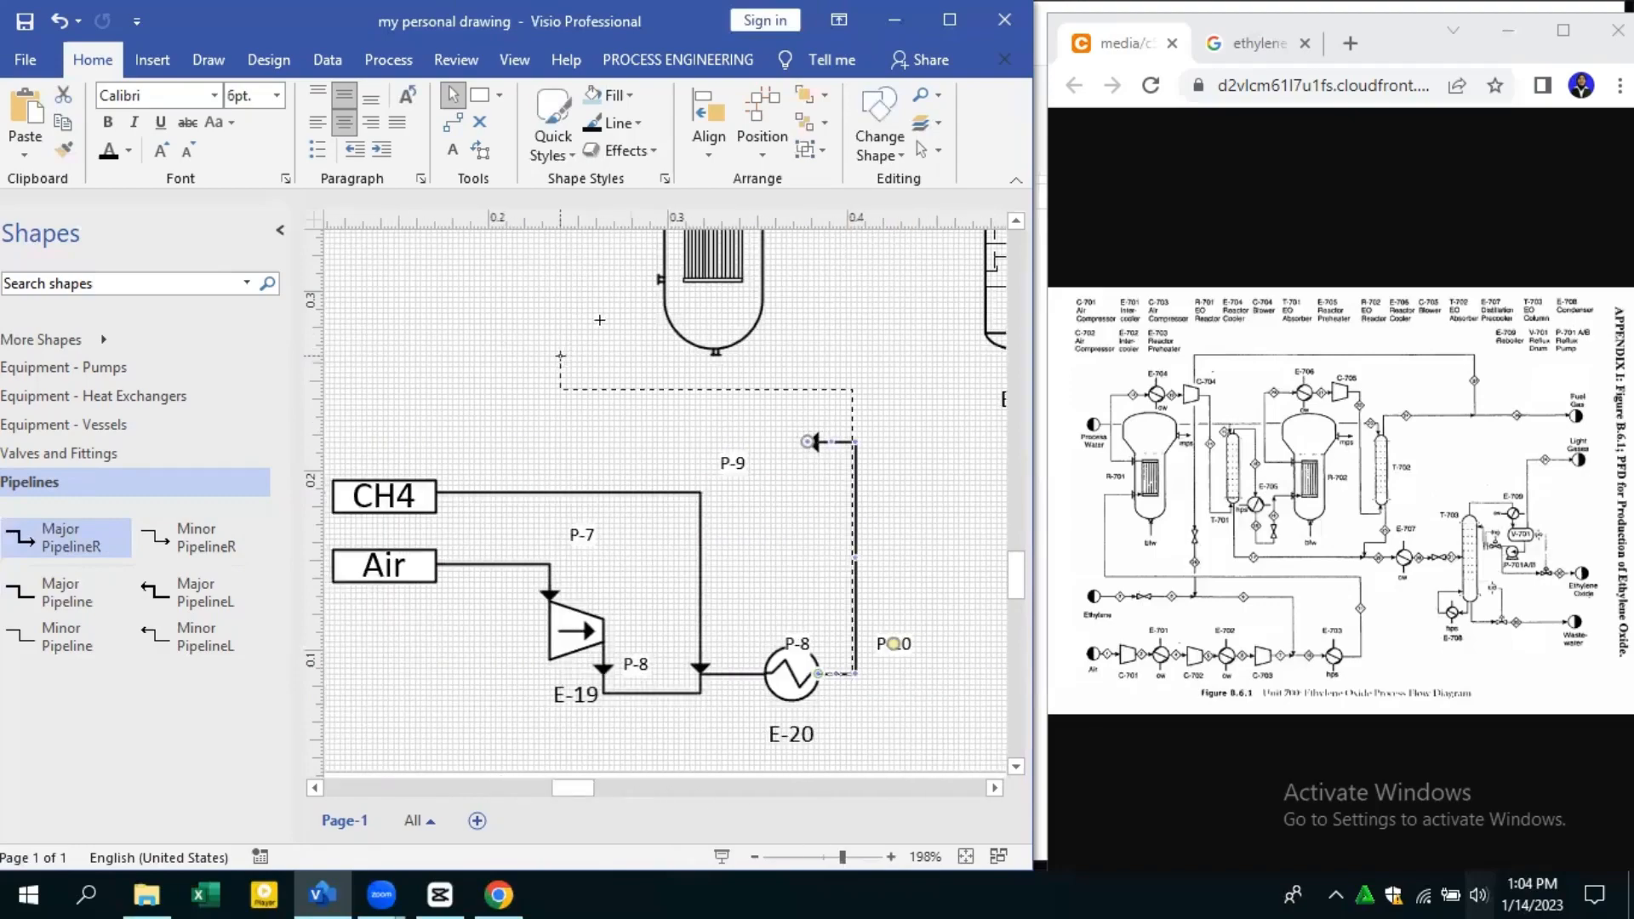
drag(600, 320, 663, 279)
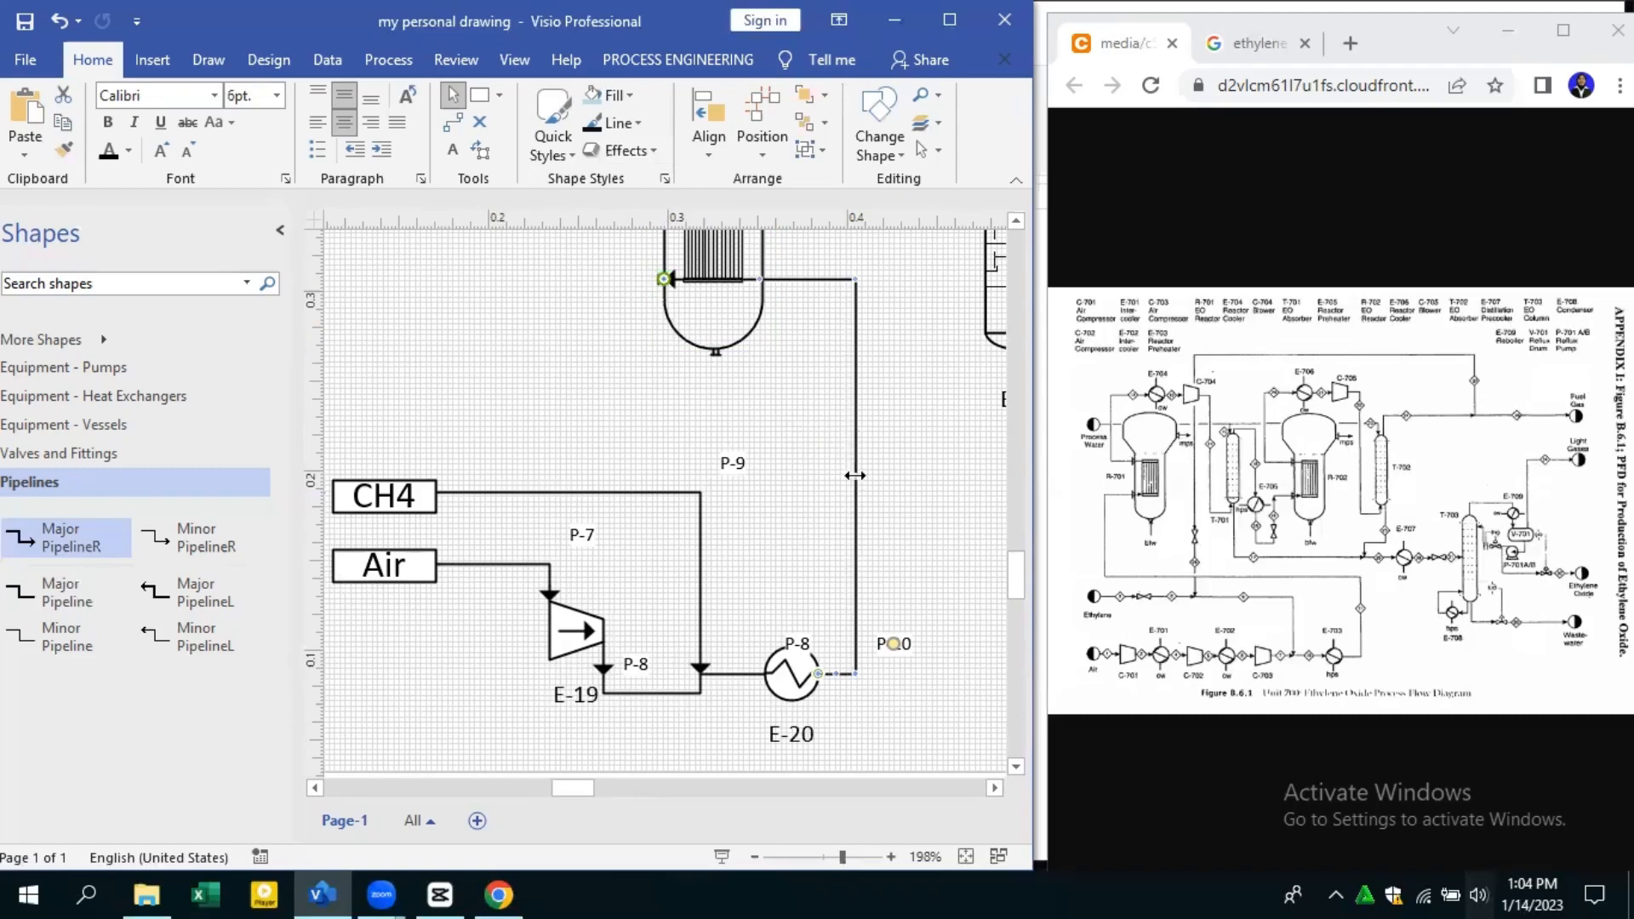
Reroute the reactor feed pipeline beneath the reactor to enter its nozzle from outside, keeping its vertical run clear of E-20
drag(856, 475, 803, 475)
drag(708, 378, 700, 393)
click(882, 377)
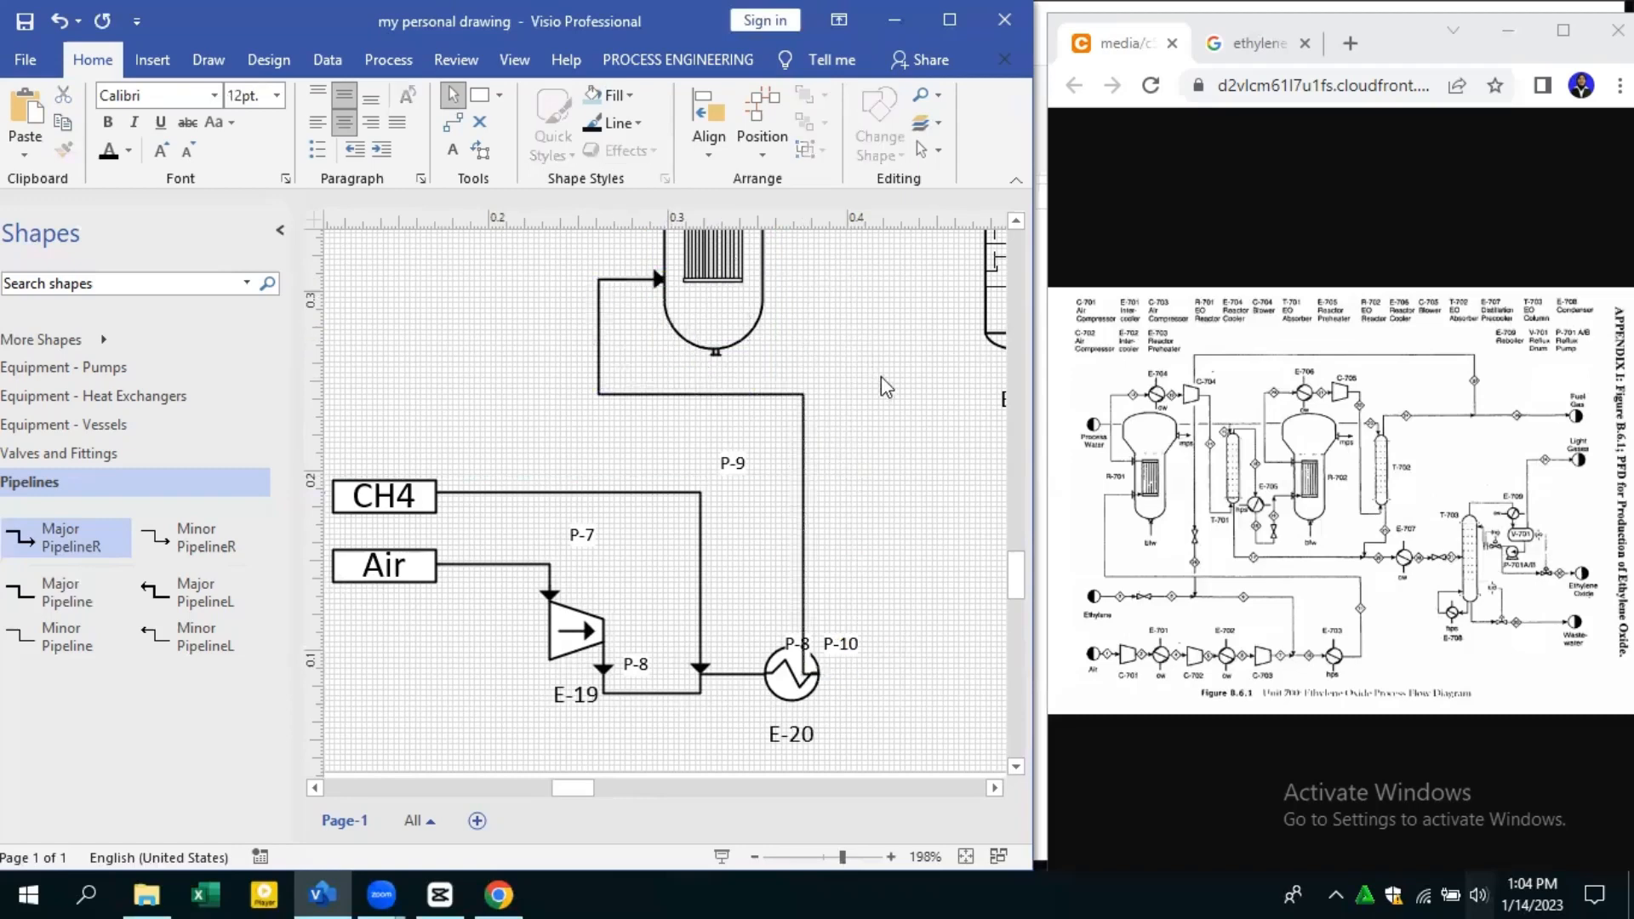
click(803, 668)
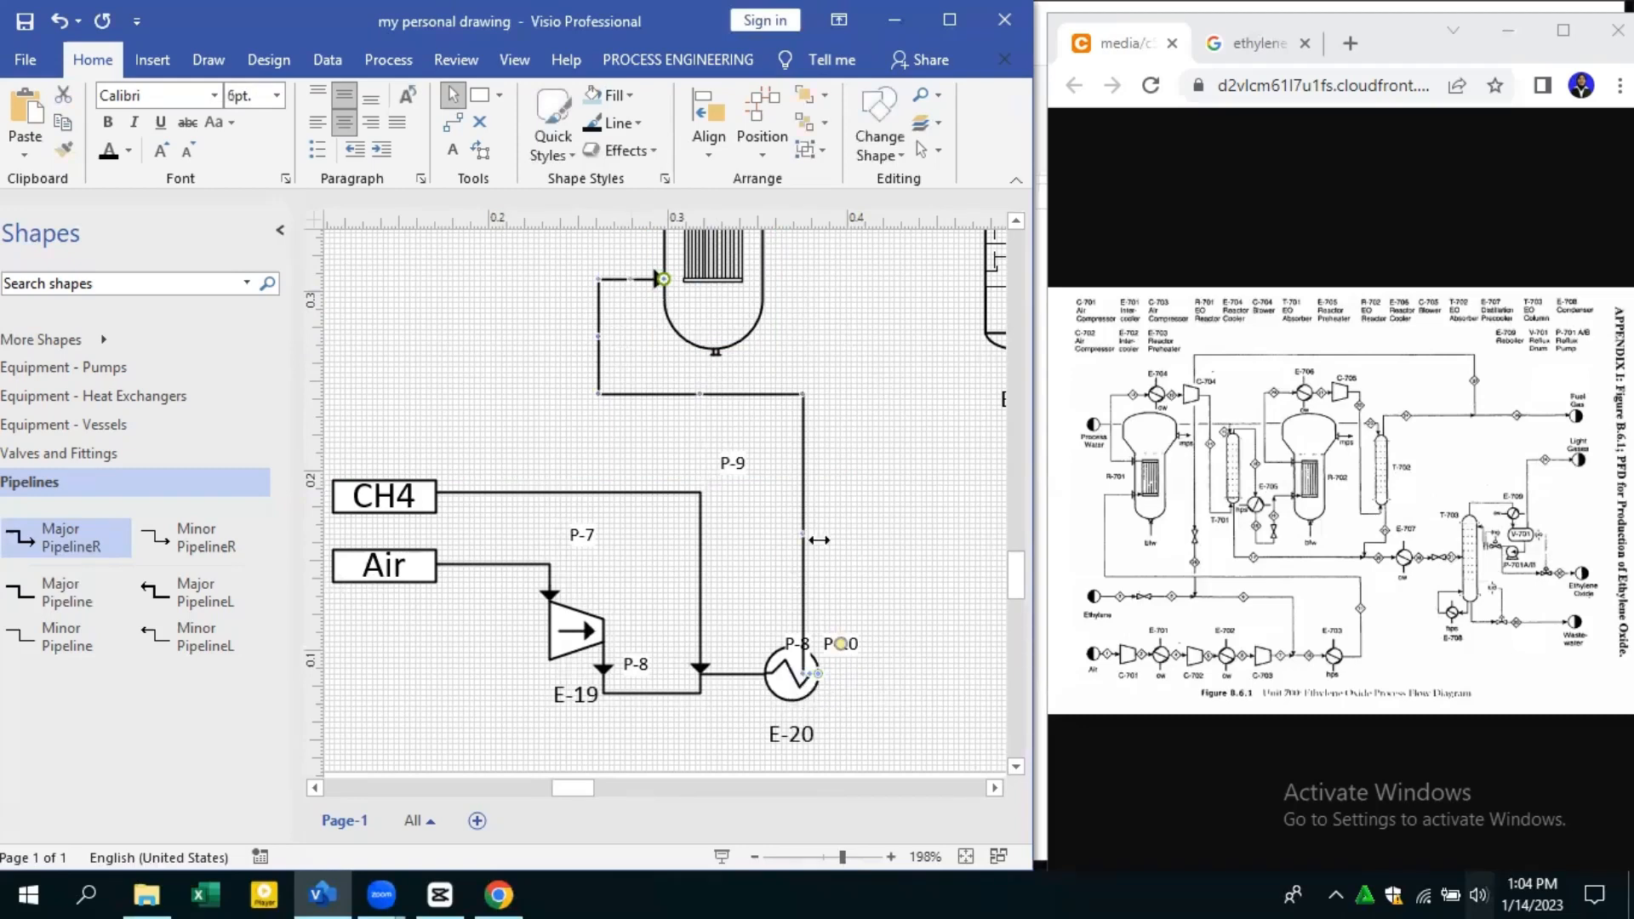
drag(806, 535, 895, 565)
click(951, 616)
Place a Heat exchanger1 shape about 0.021 m wide centred above the first reactor
scroll(955, 545, up, 1)
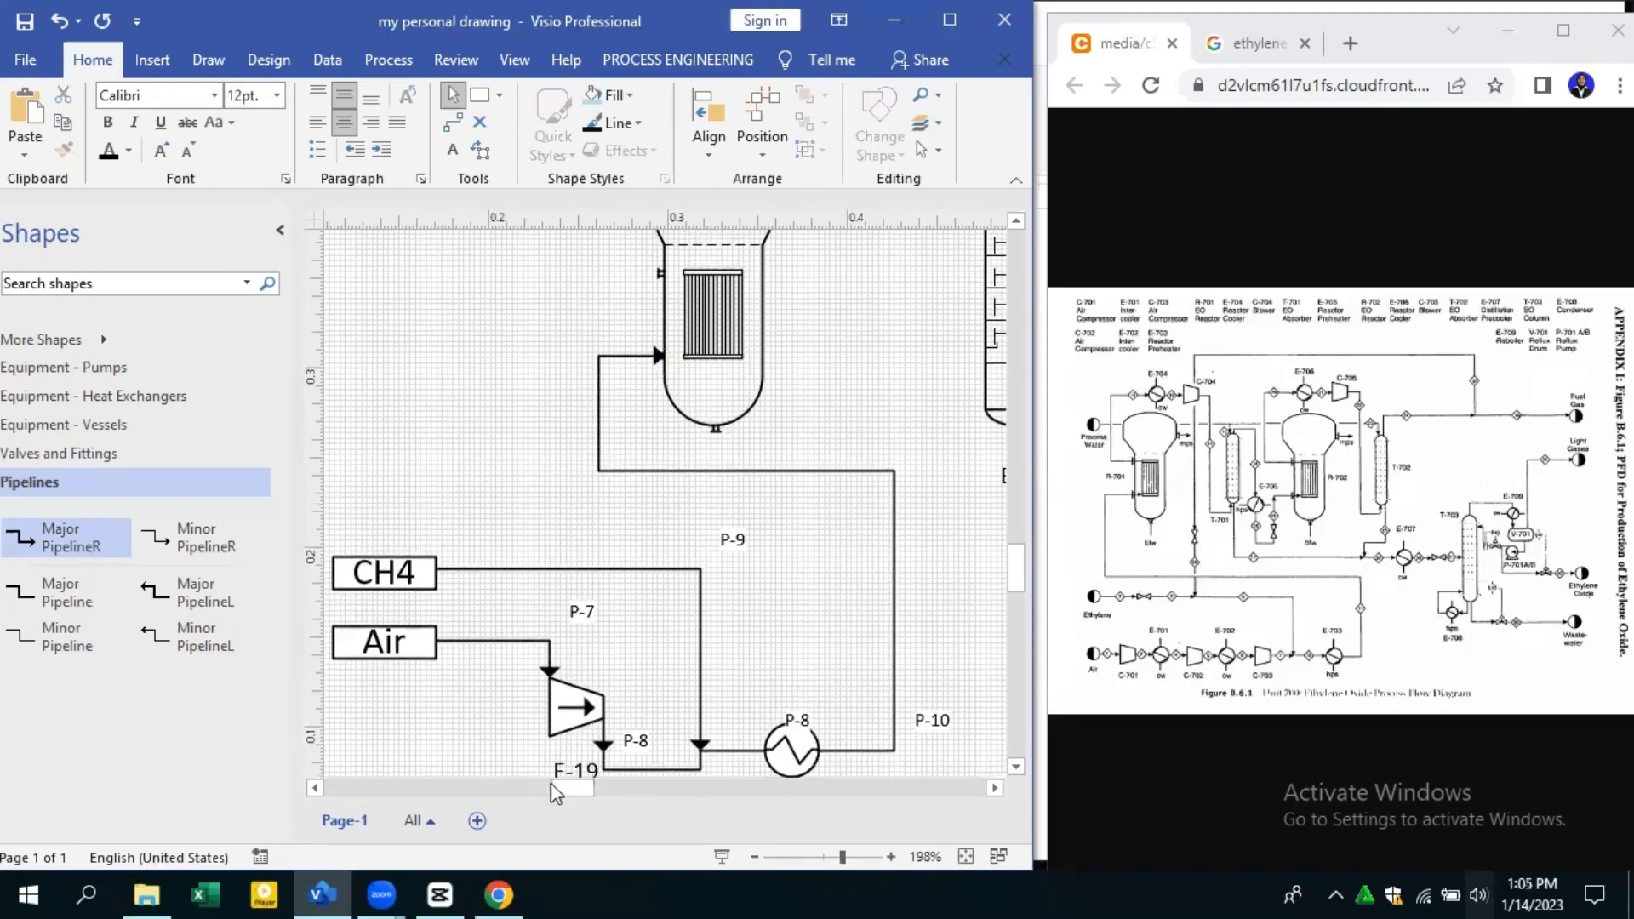
scroll(551, 573, up, 2)
scroll(550, 573, right, 1)
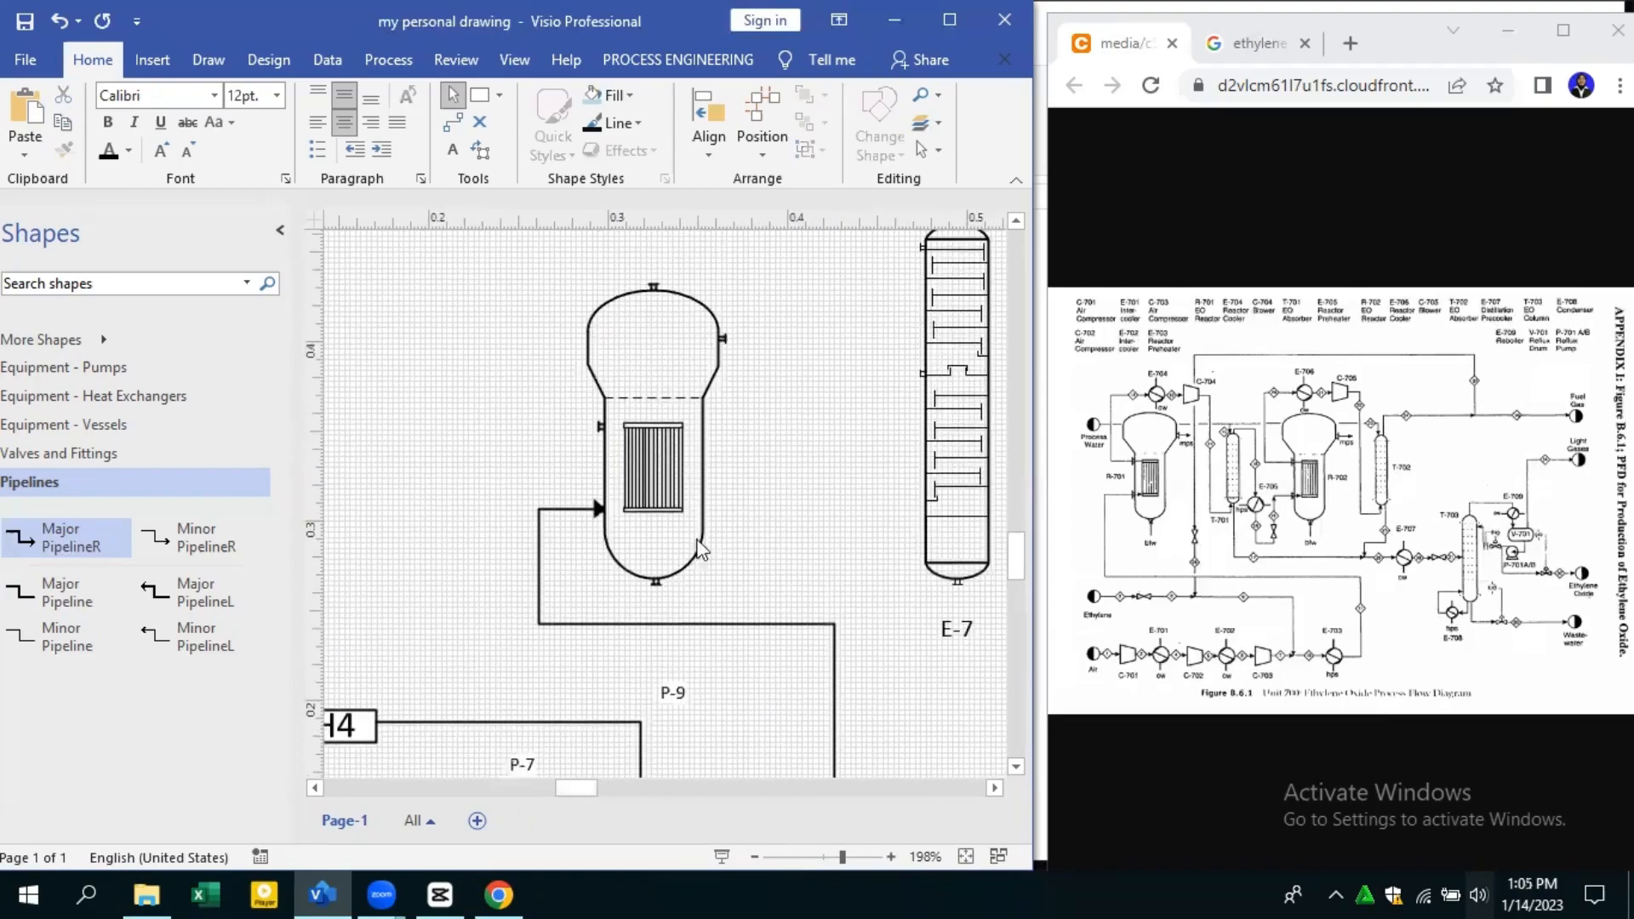
scroll(635, 510, up, 1)
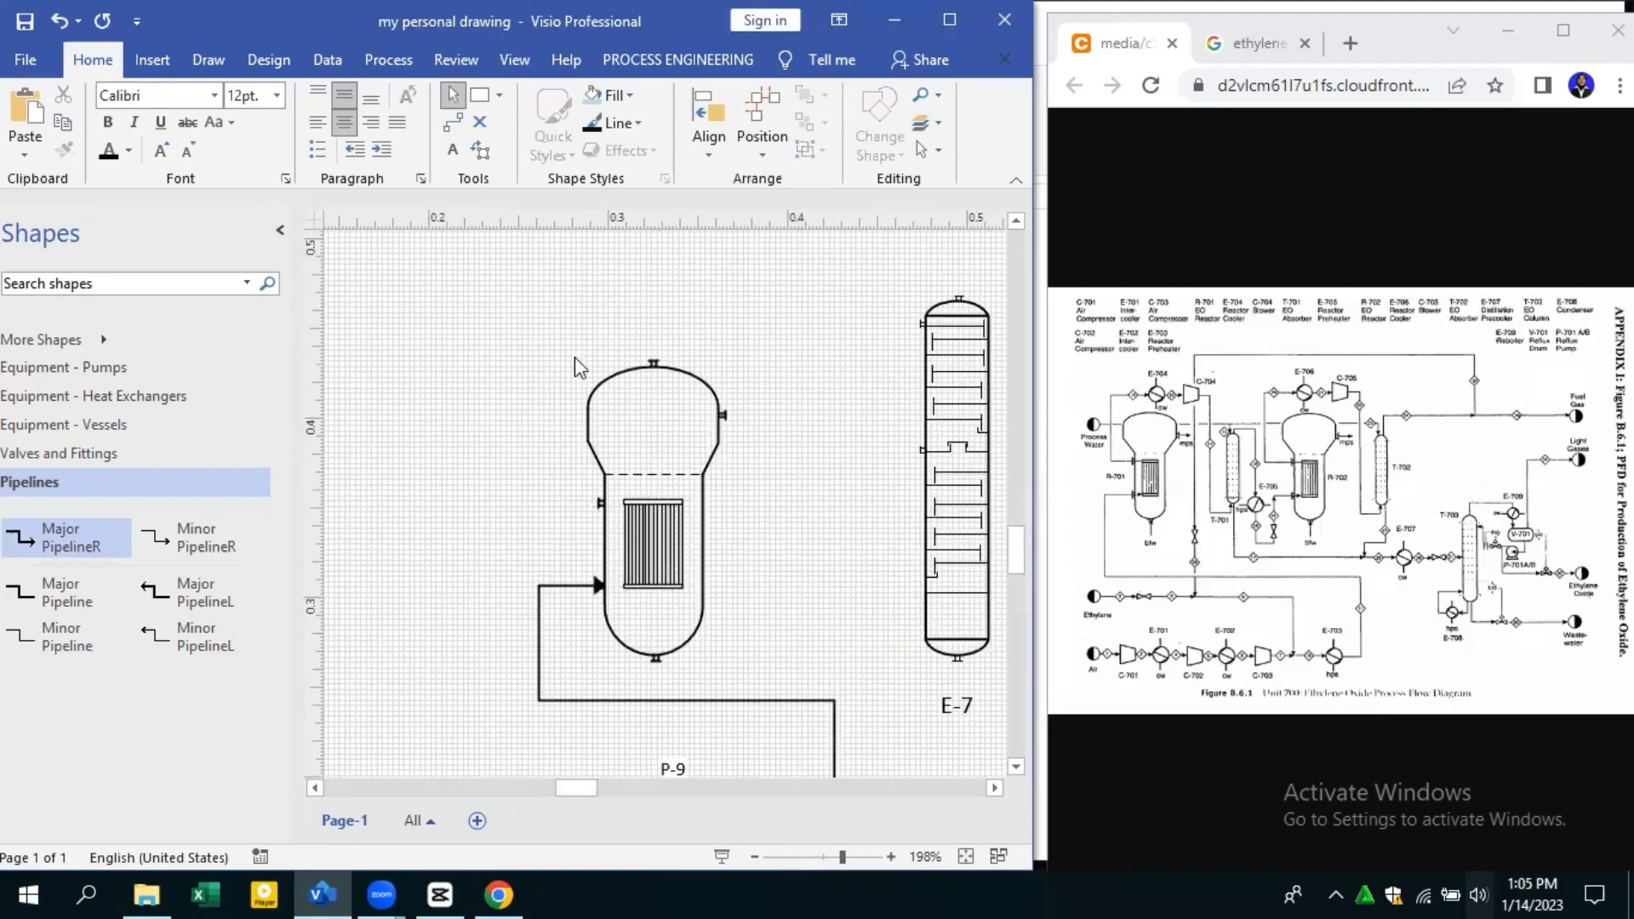
click(141, 400)
drag(73, 540, 775, 323)
mouse_move(775, 313)
mouse_down()
mouse_move(792, 295)
mouse_move(764, 289)
mouse_up()
scroll(765, 291, up, 1)
drag(764, 361, 656, 364)
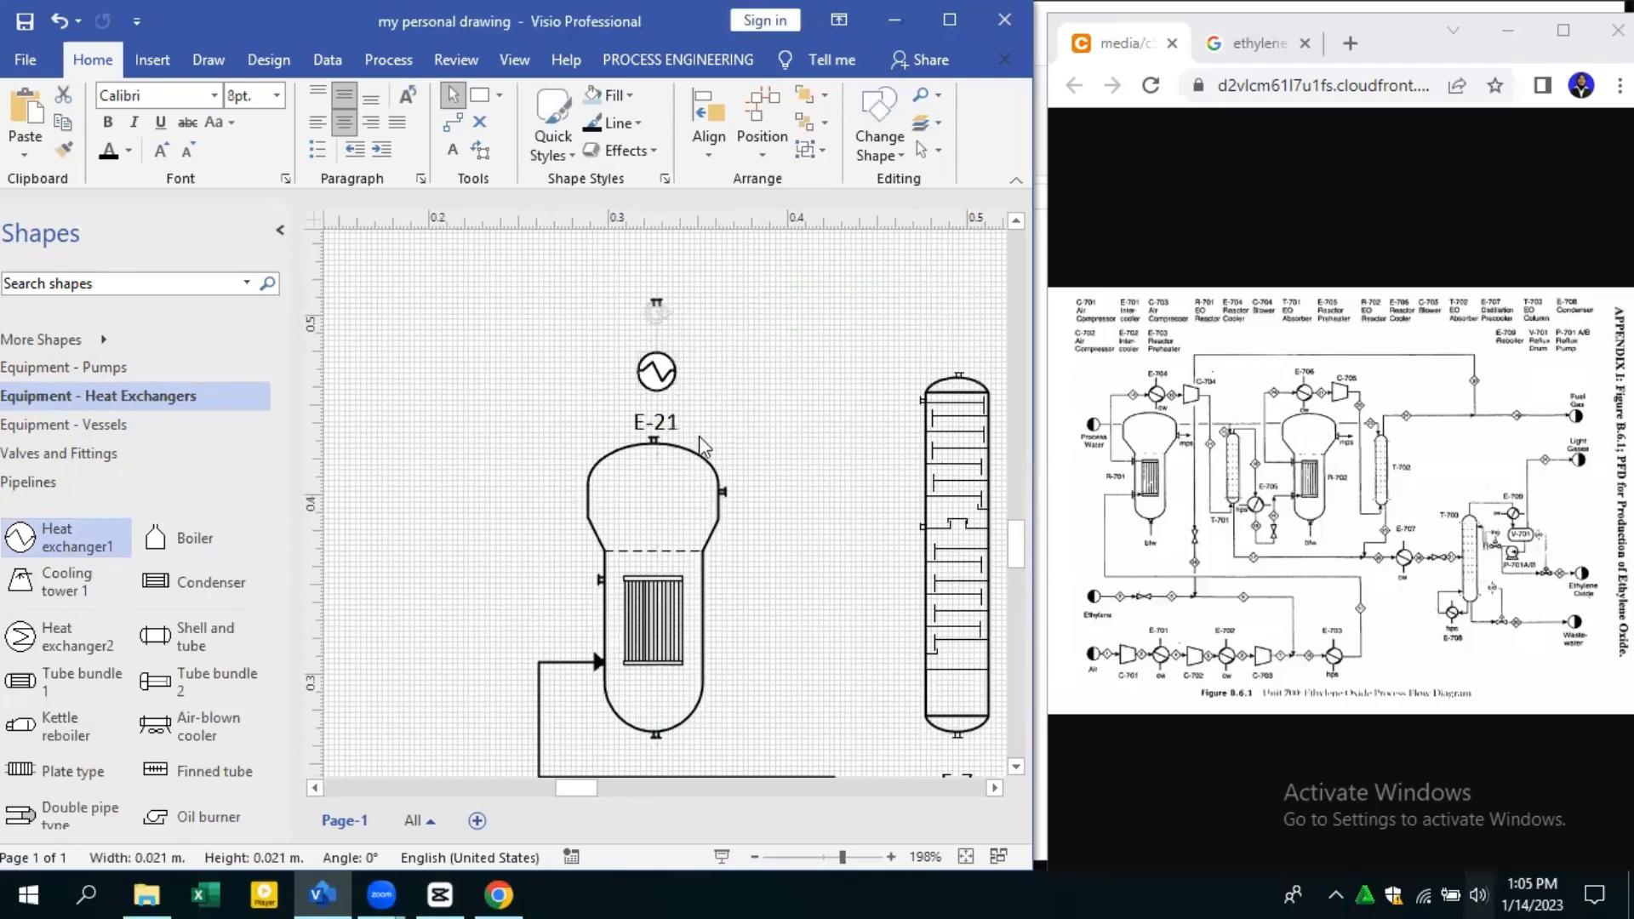
click(698, 436)
Add a Compressor / turbine shape about 0.021 m wide beside heat exchanger E-21, level with it
click(102, 367)
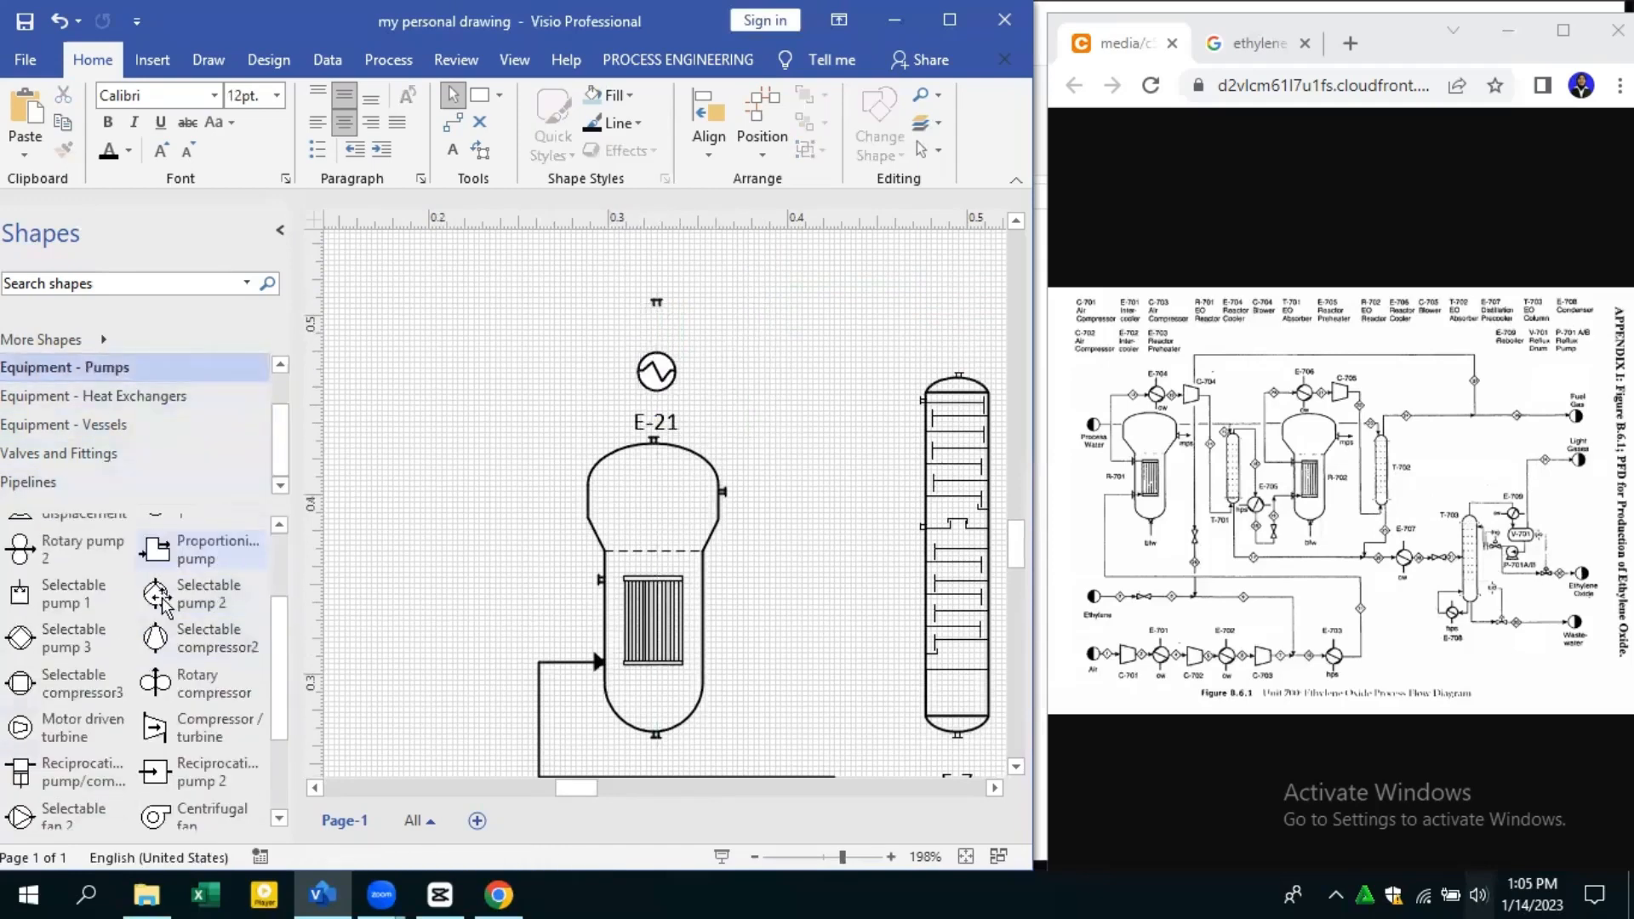
scroll(227, 677, down, 1)
drag(593, 558, 764, 377)
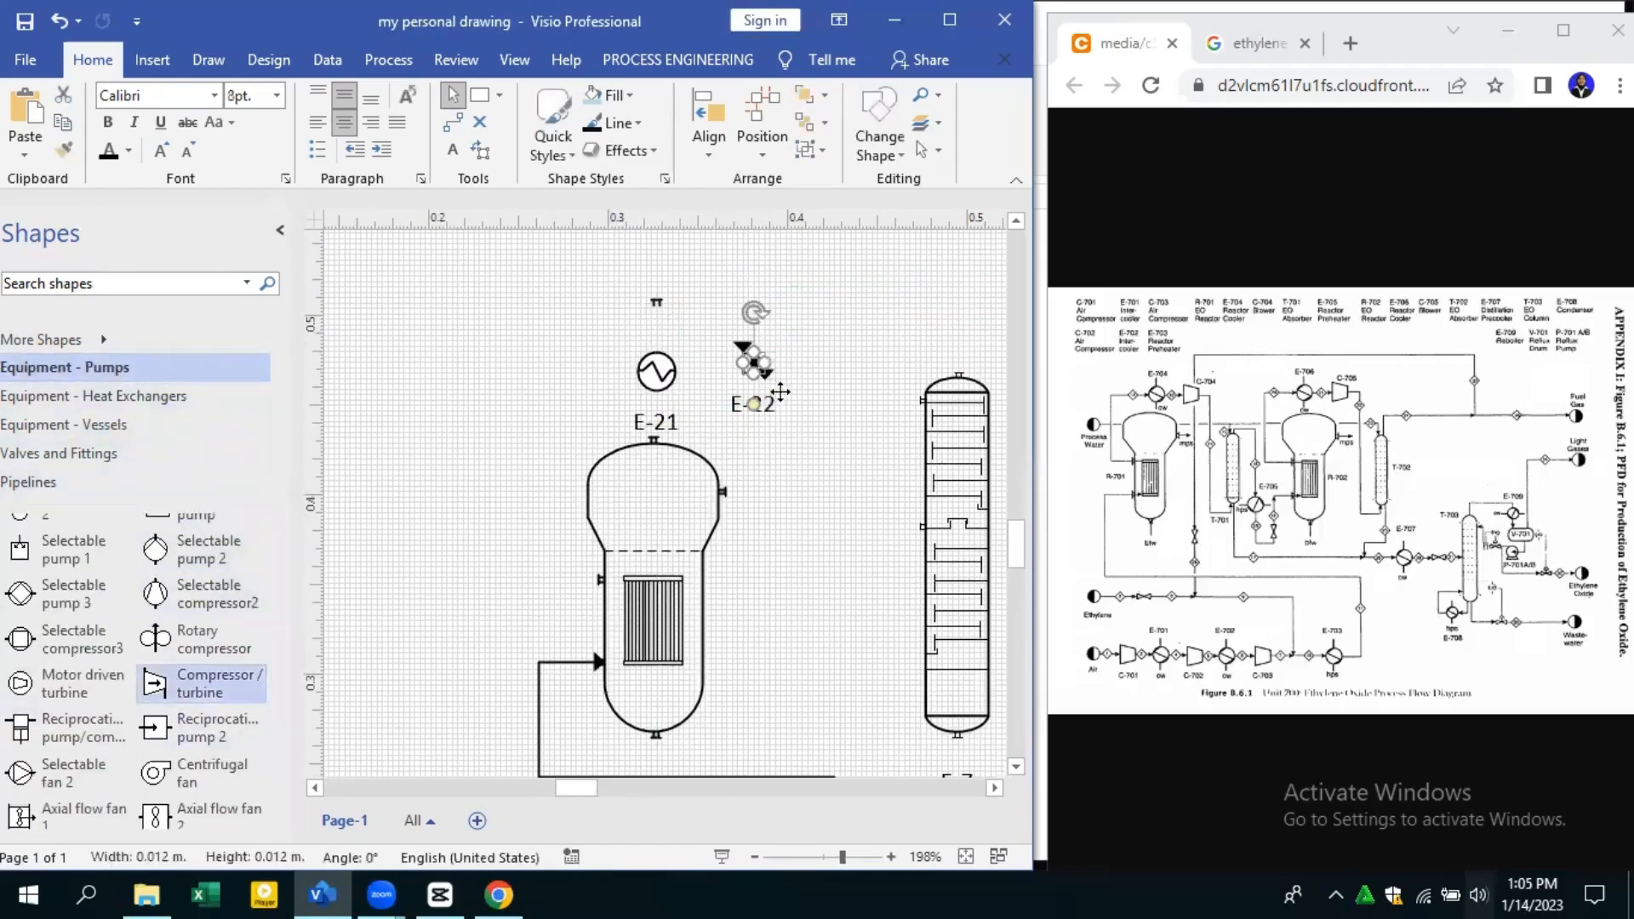
click(840, 366)
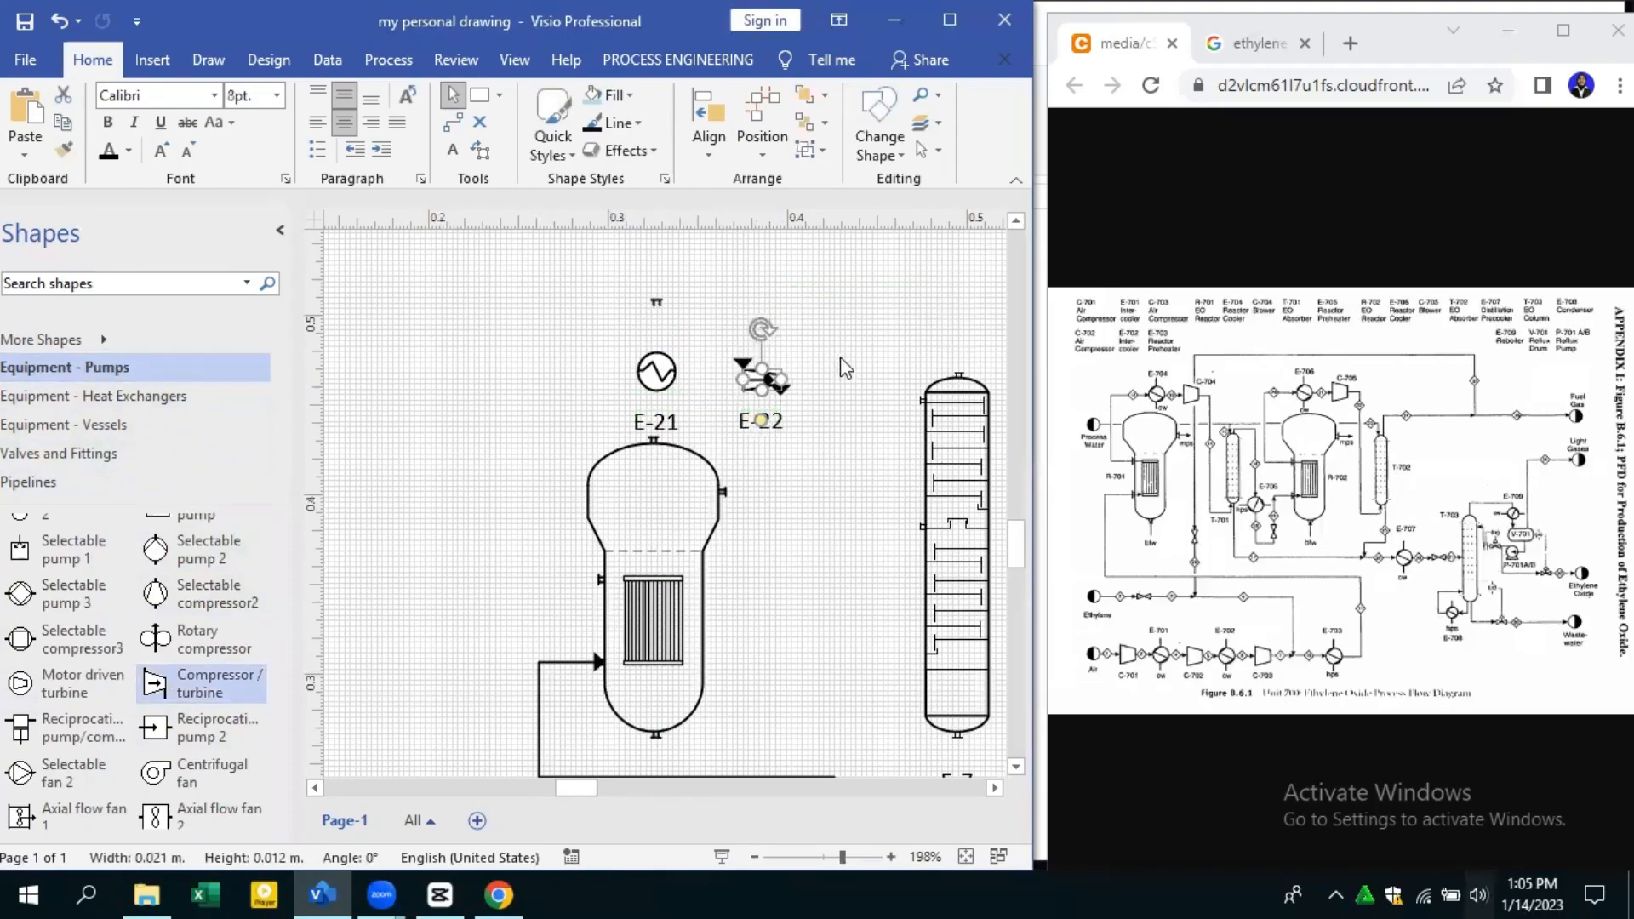
scroll(747, 554, down, 2)
scroll(741, 520, up, 1)
scroll(714, 498, up, 1)
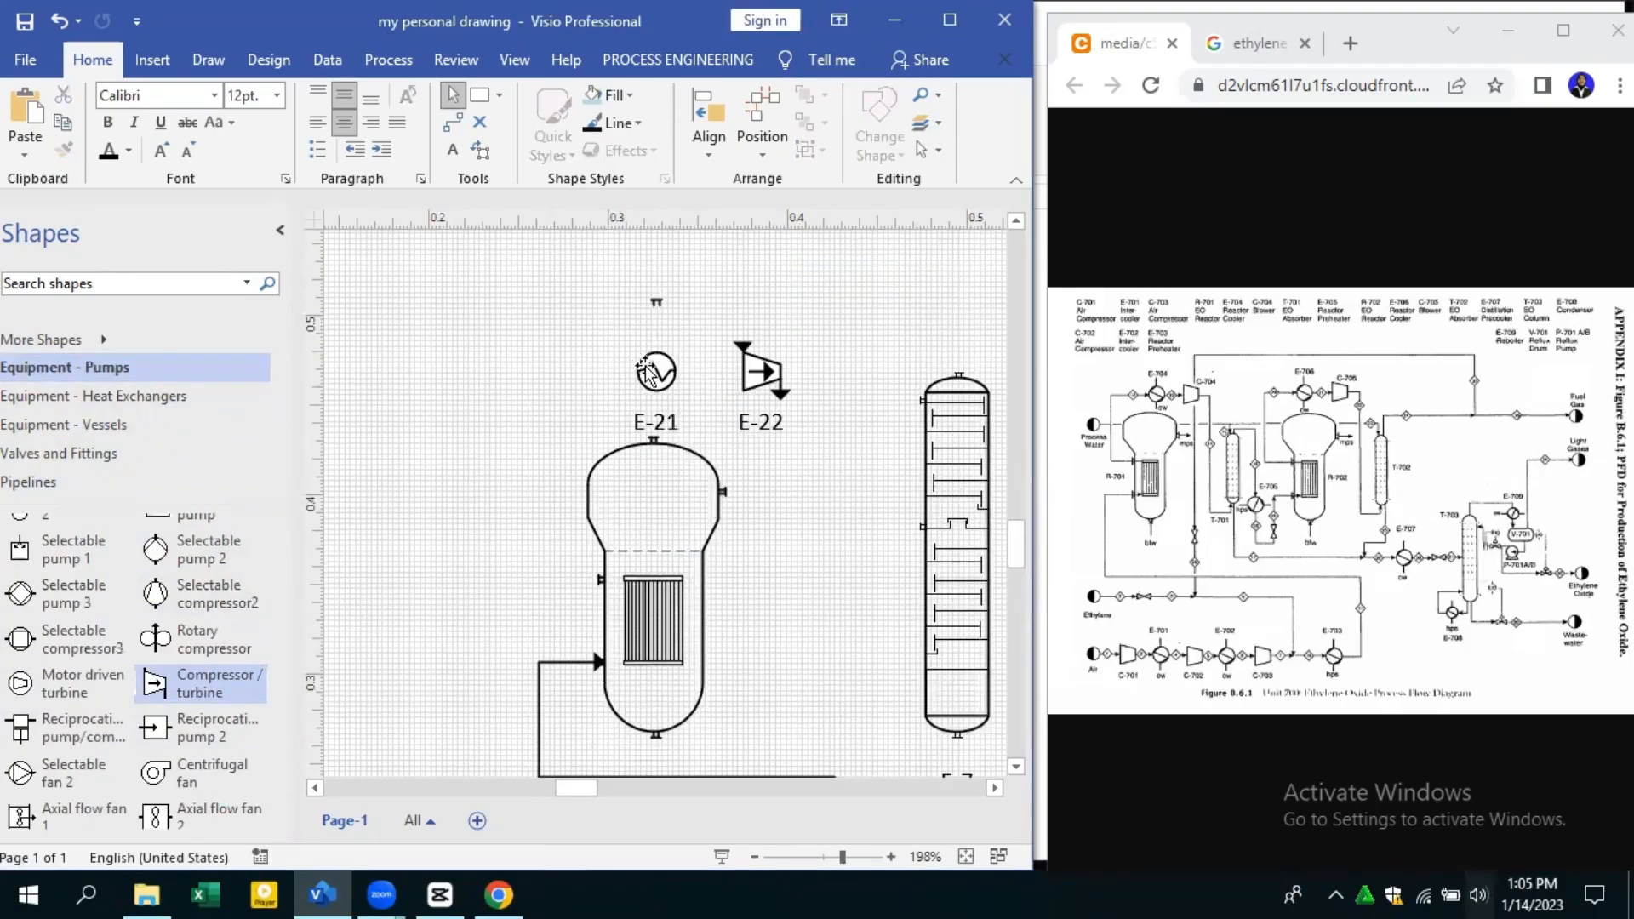
Enlarge heat exchanger E-21 and compressor E-22, and shift the compressor slightly away from the exchanger
click(640, 356)
mouse_move(744, 347)
mouse_down()
mouse_move(744, 326)
mouse_move(801, 389)
mouse_move(774, 360)
mouse_up()
click(717, 493)
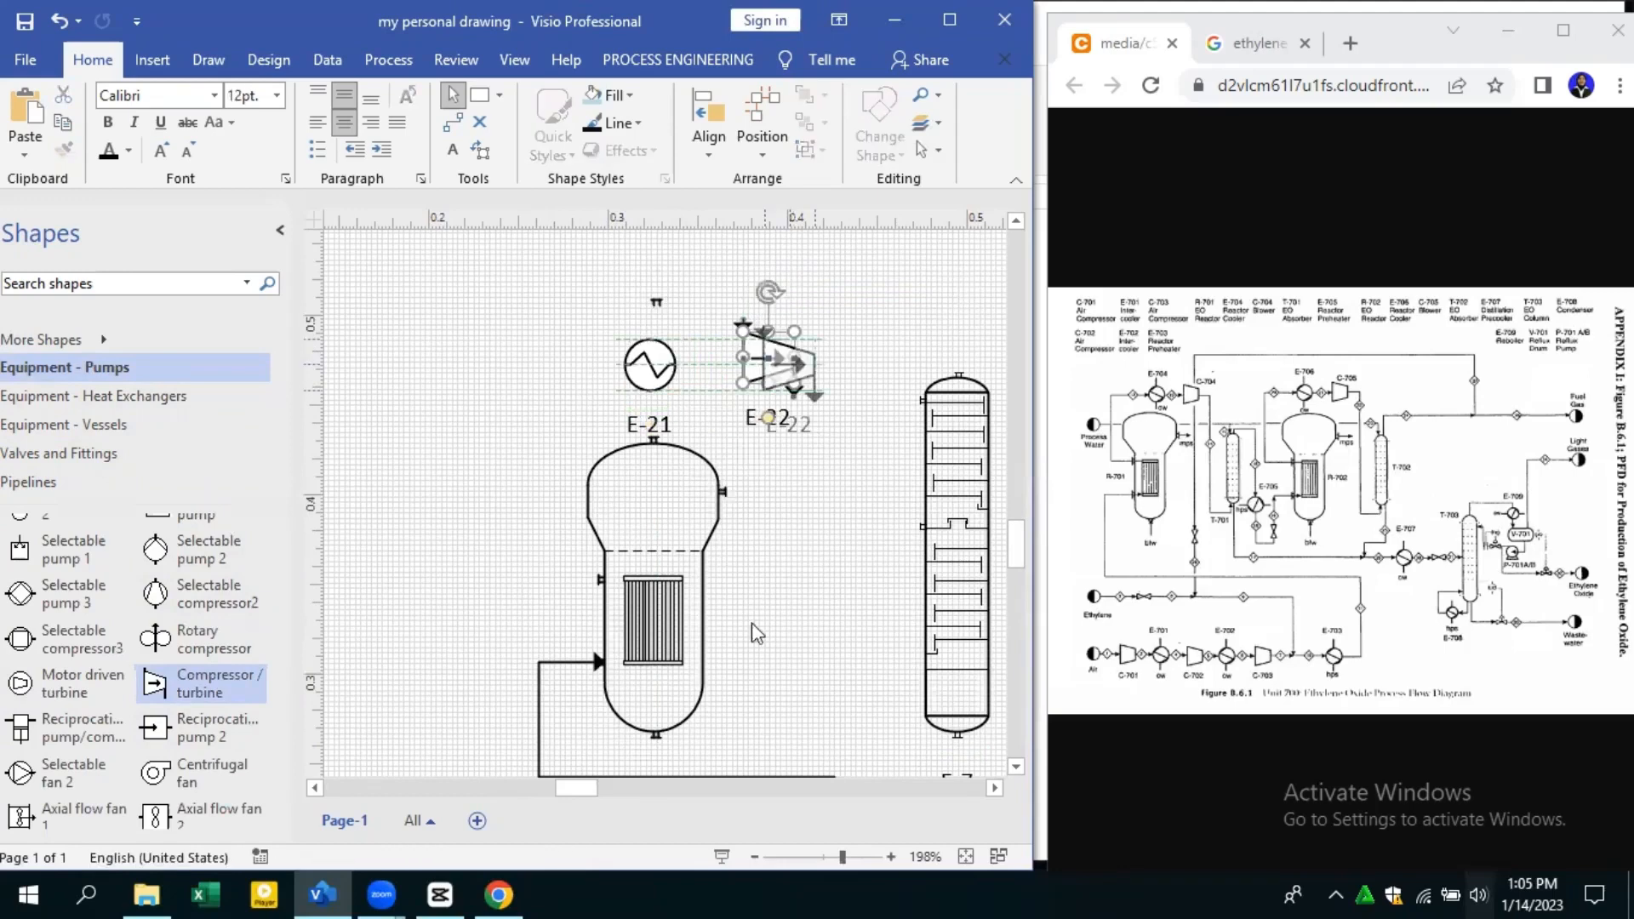
Enlarge the first reactor and rearrange the equipment above it, with E-21 raised and compressor E-22 about 0.028 m wide
drag(738, 751, 743, 765)
drag(577, 424, 646, 305)
drag(790, 361, 781, 342)
click(804, 457)
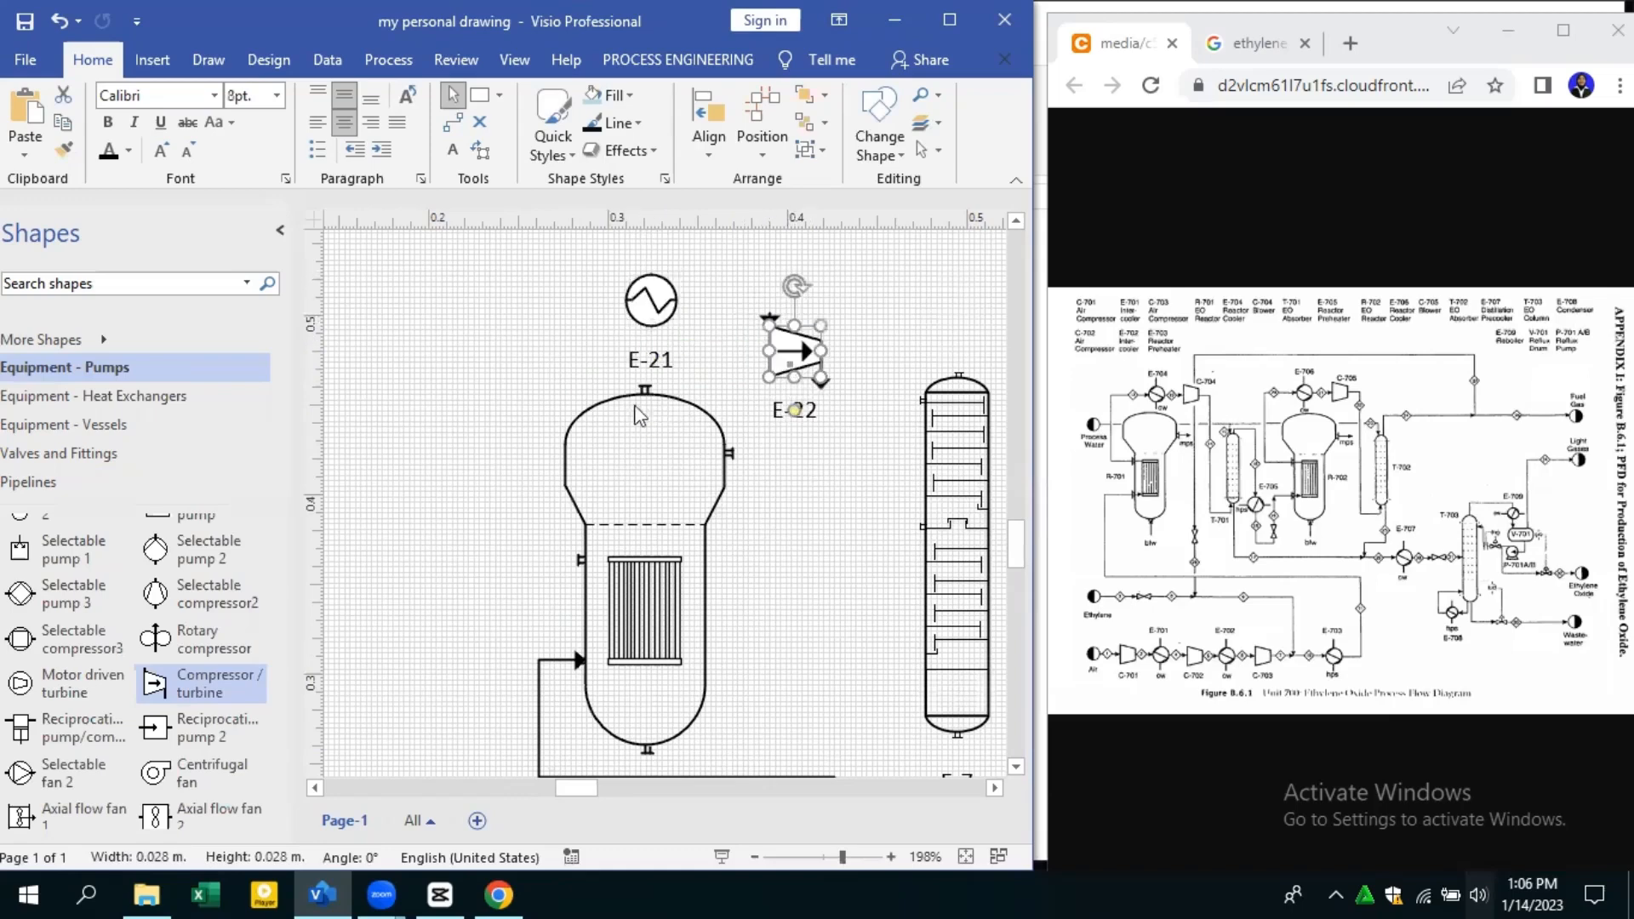
Connect the first reactor's upper side nozzle to heat exchanger E-21 with an arrowed major pipeline routed clear around the vessel
click(98, 483)
drag(68, 538, 585, 563)
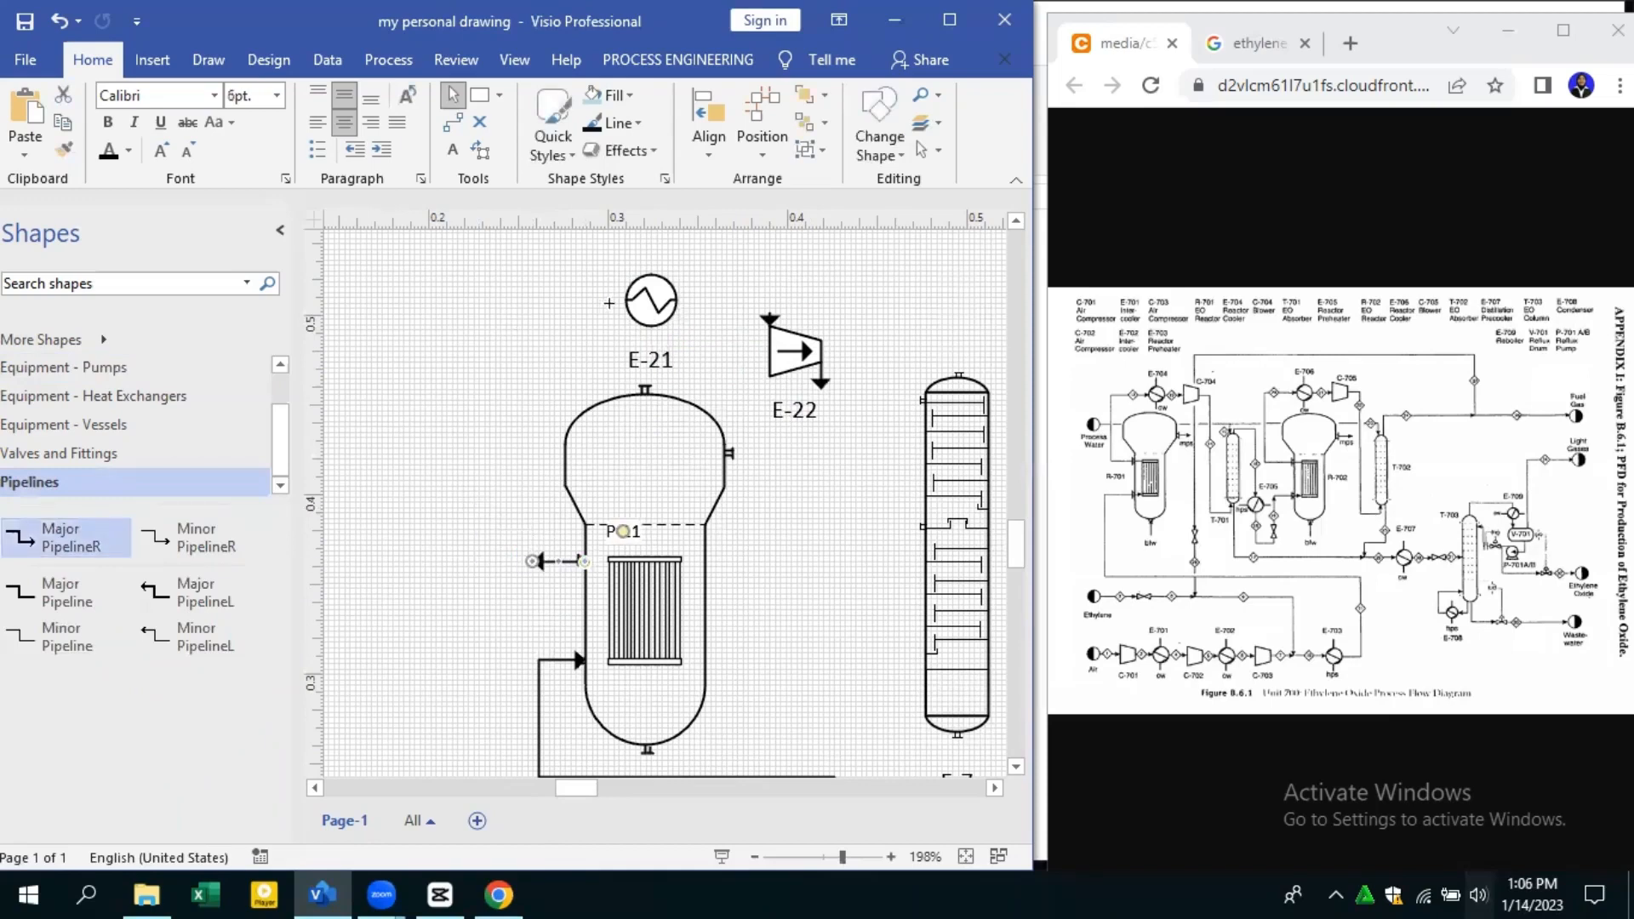
drag(609, 303, 625, 300)
drag(527, 409, 521, 411)
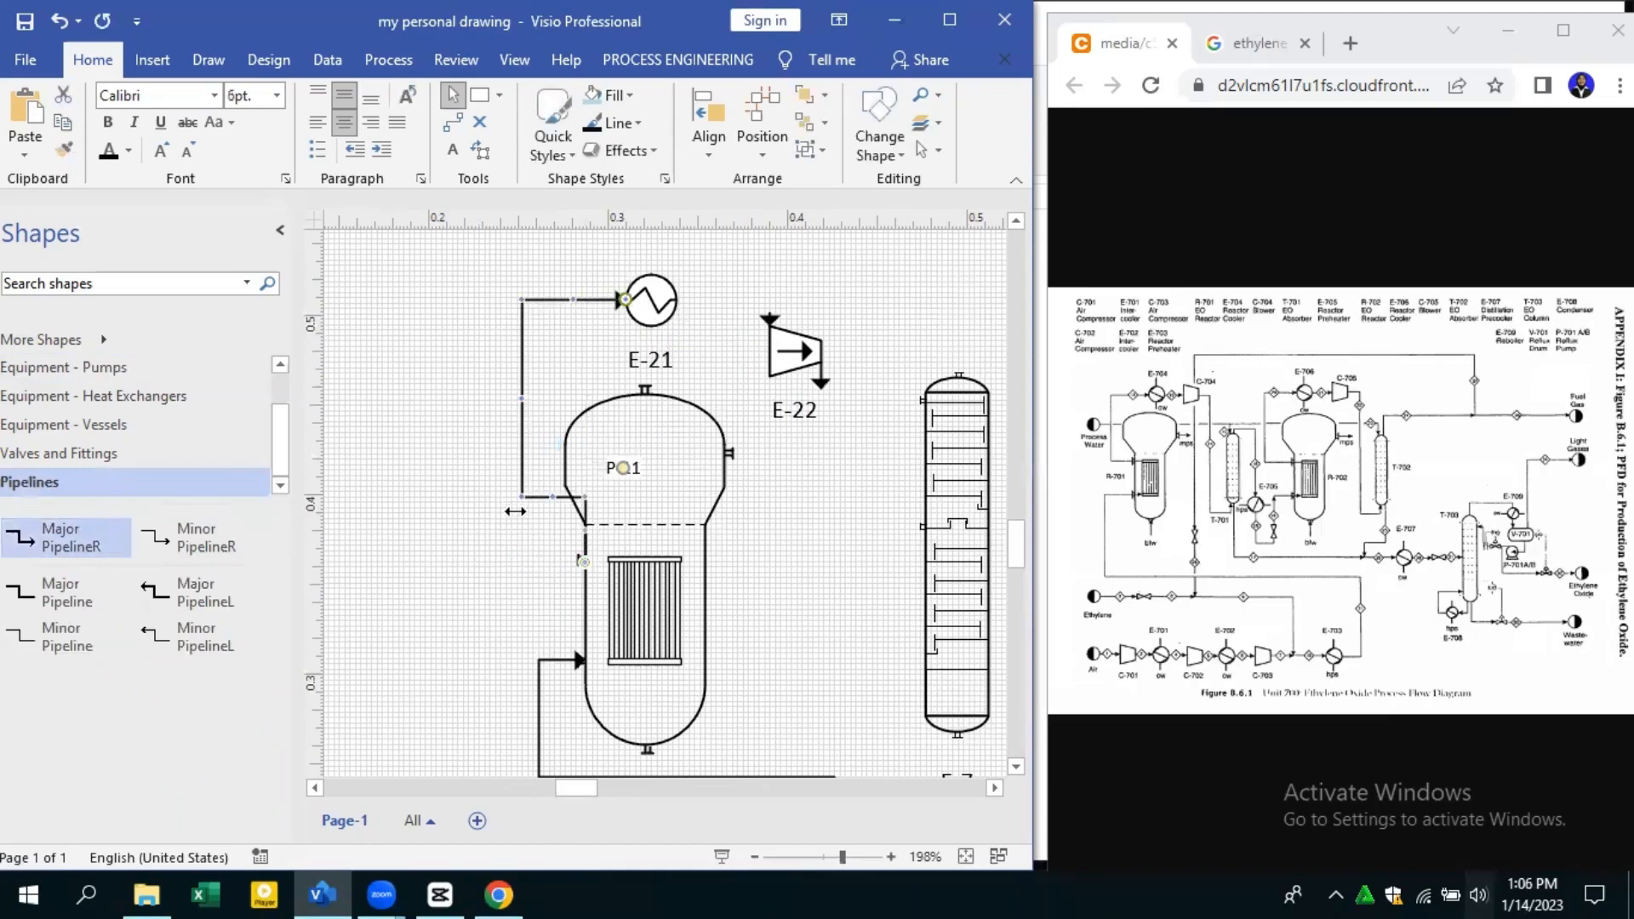
drag(558, 563, 557, 564)
click(453, 588)
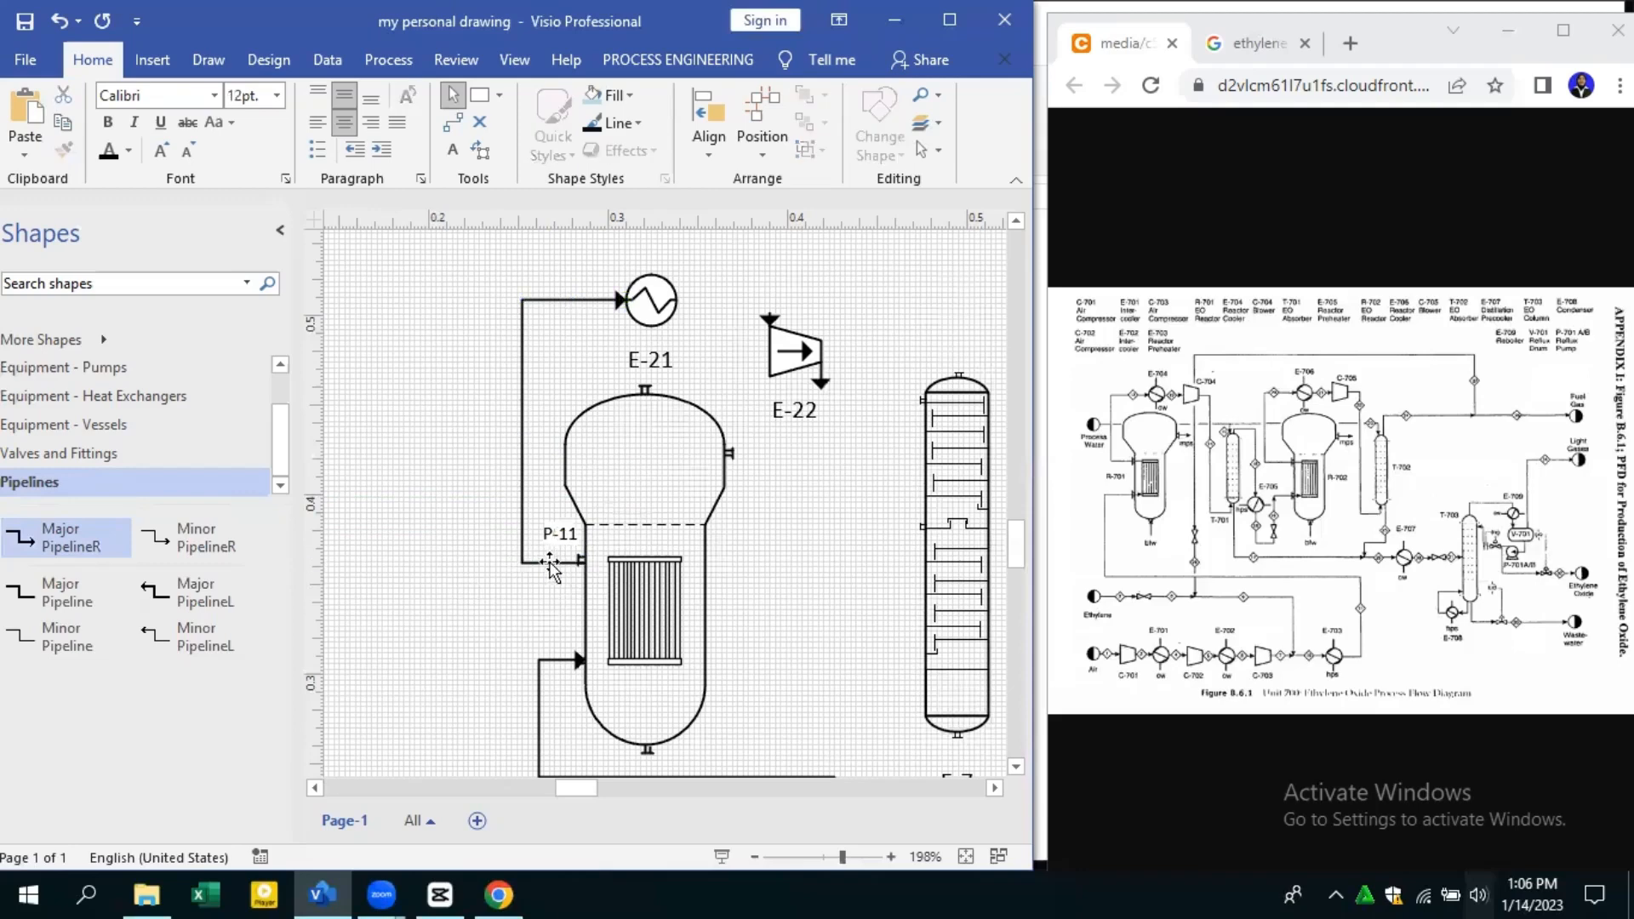
click(585, 562)
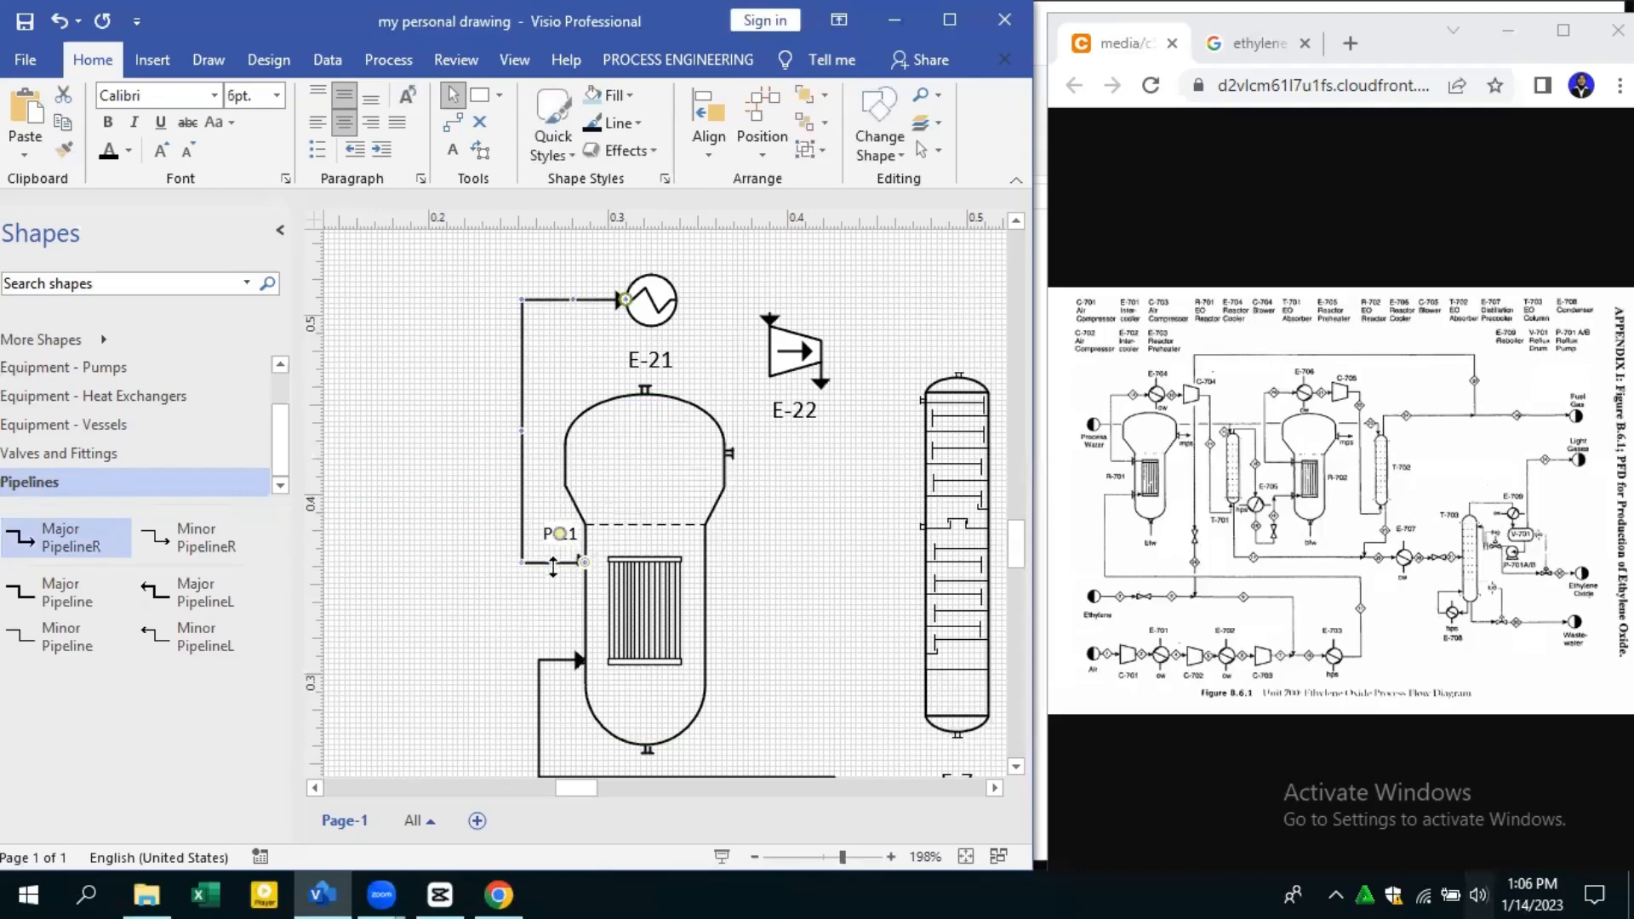
click(746, 411)
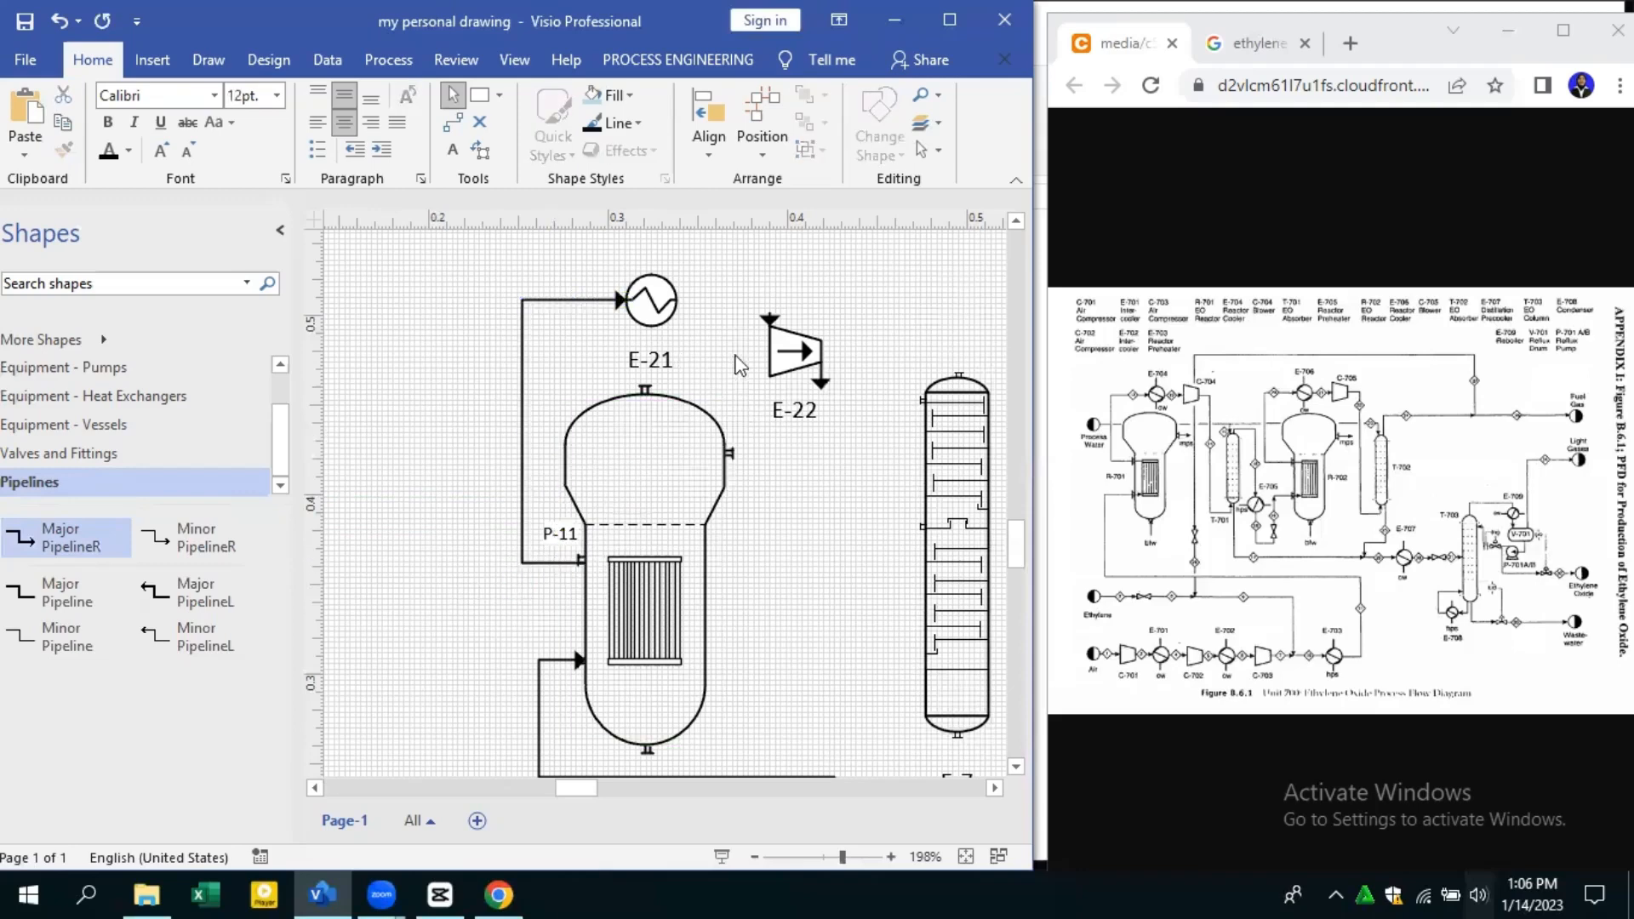
Connect E-21 to compressor E-22 with a plain major pipeline, and E-22's outlet to the base of column E-7 with an arrowed one
drag(68, 592, 770, 321)
click(807, 493)
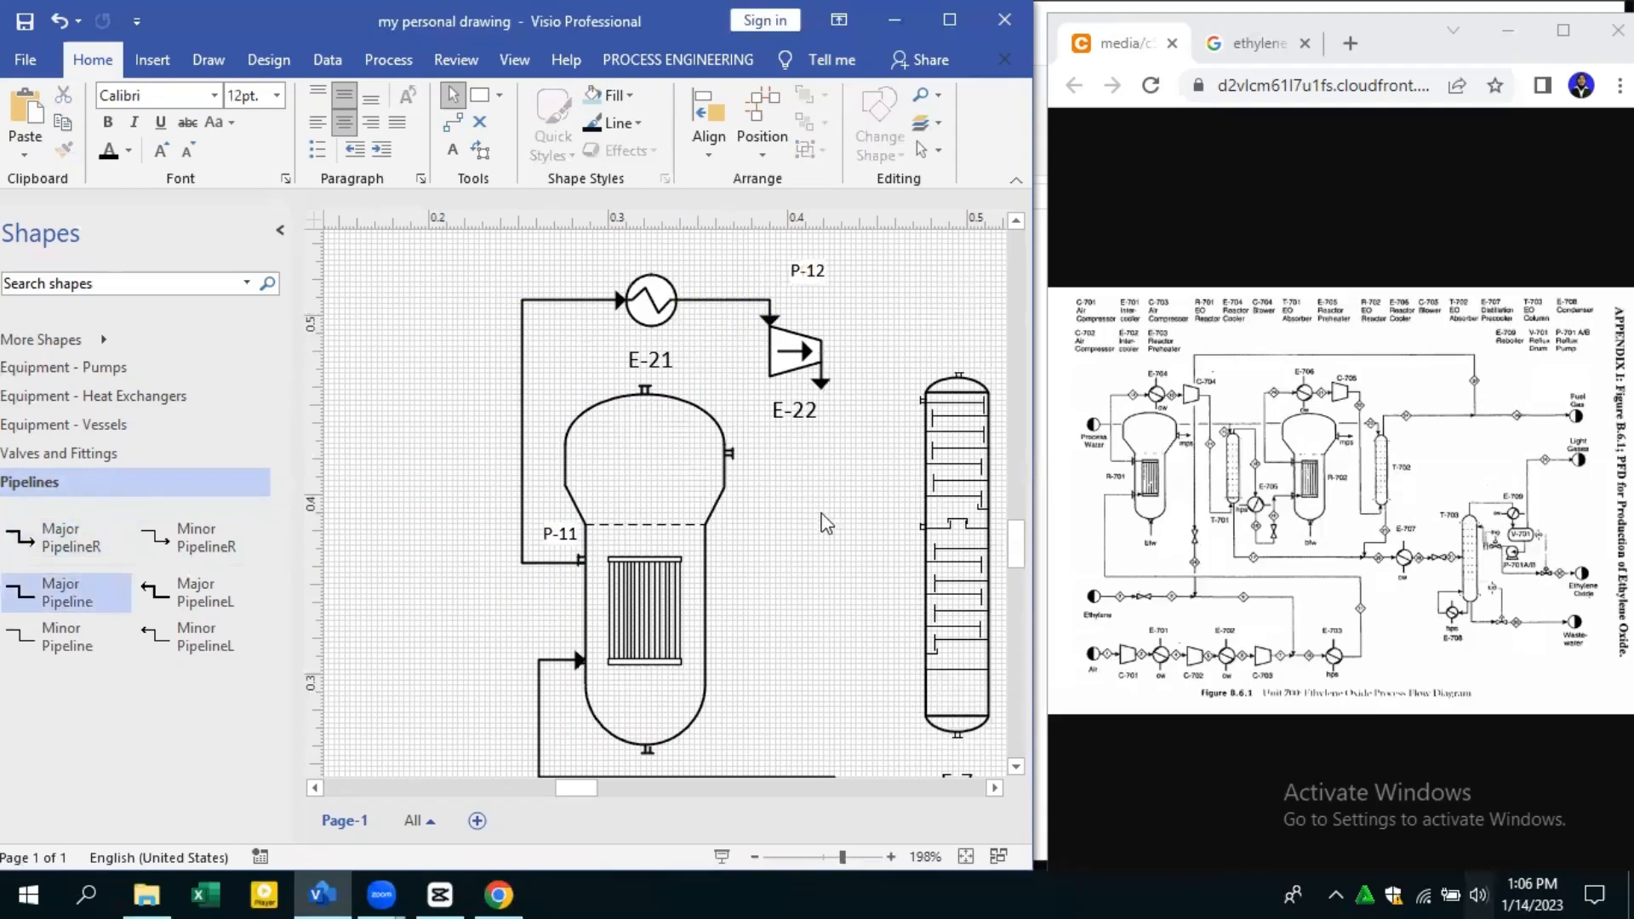
drag(69, 538, 876, 449)
drag(854, 756, 956, 717)
click(873, 535)
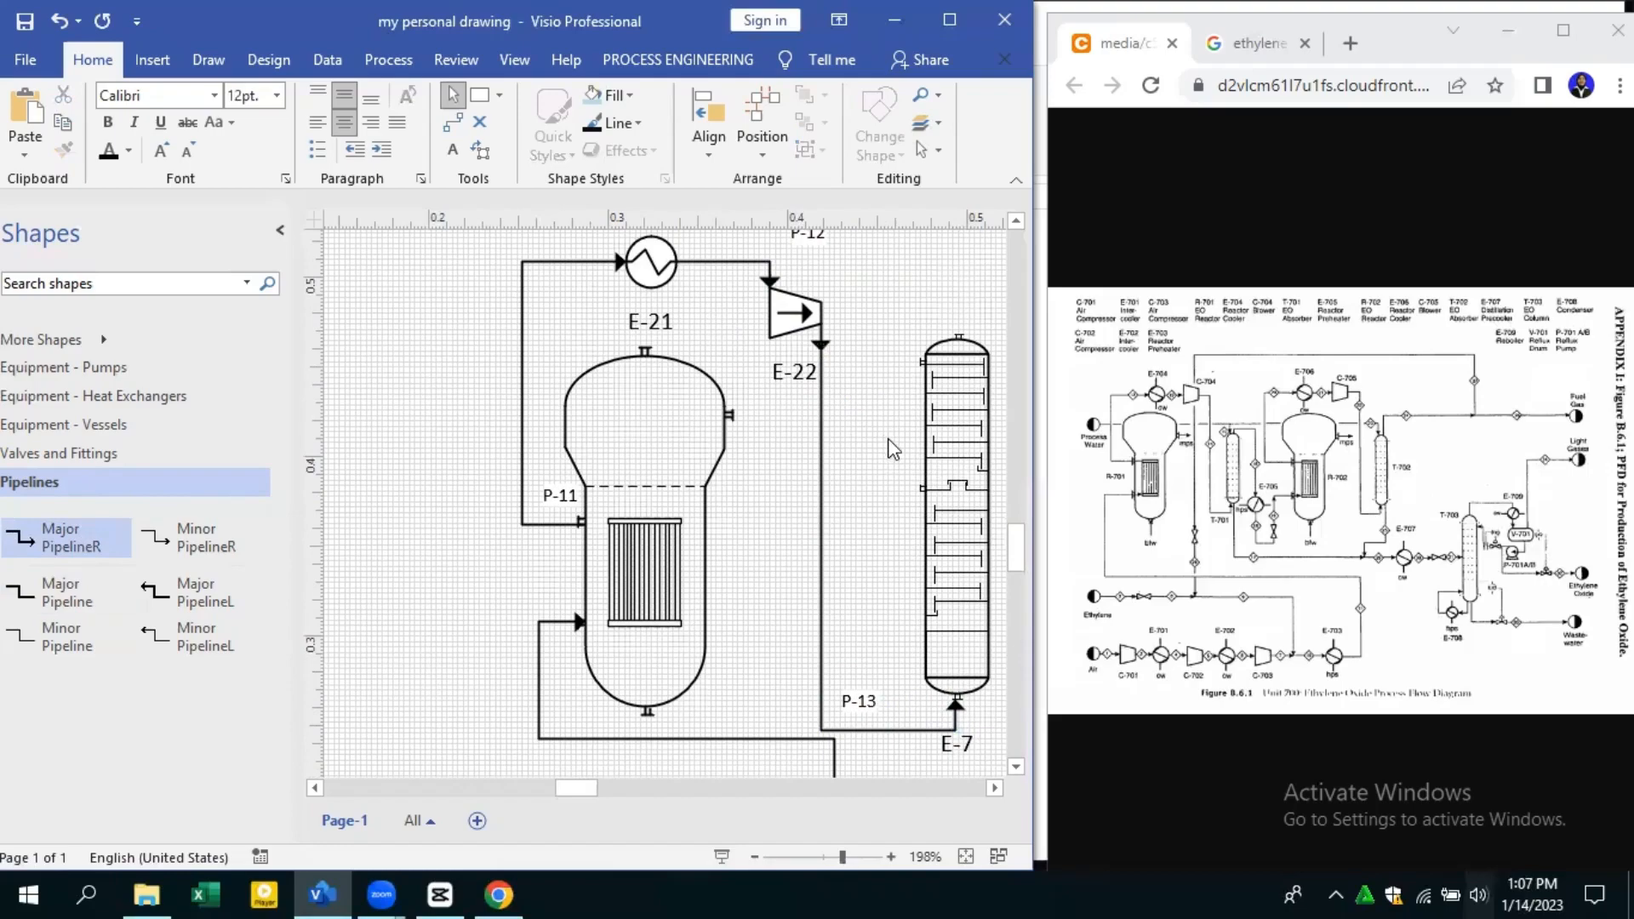
Place a Heat exchanger1 shape about 0.033 m wide between column E-7 and the second reactor
drag(589, 789, 610, 791)
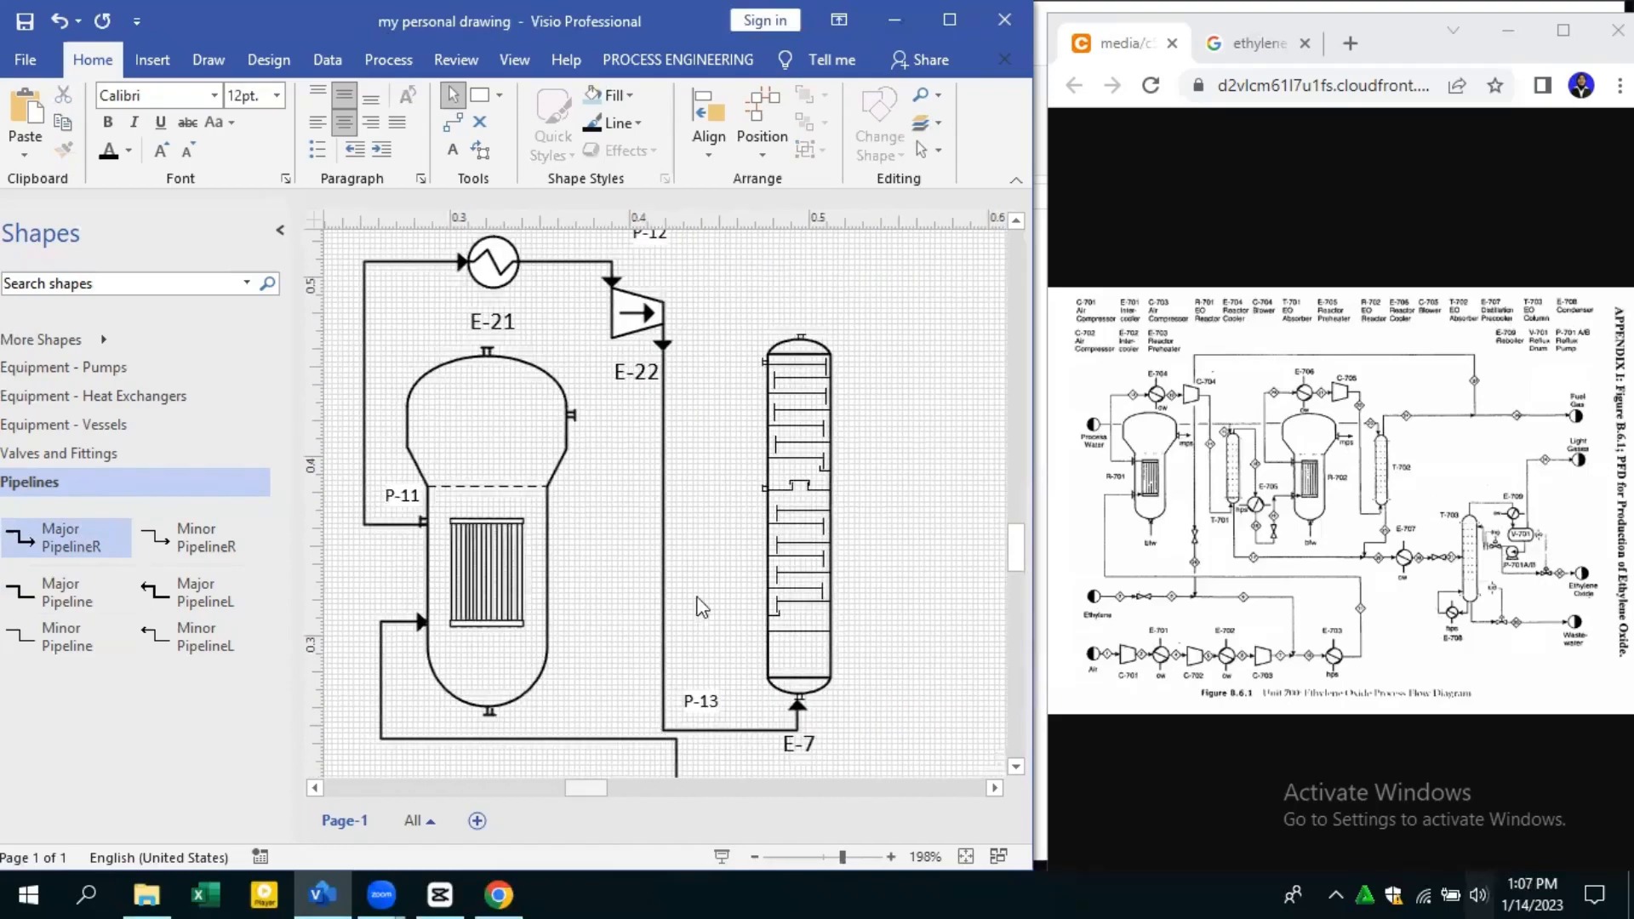
scroll(699, 599, down, 3)
click(824, 857)
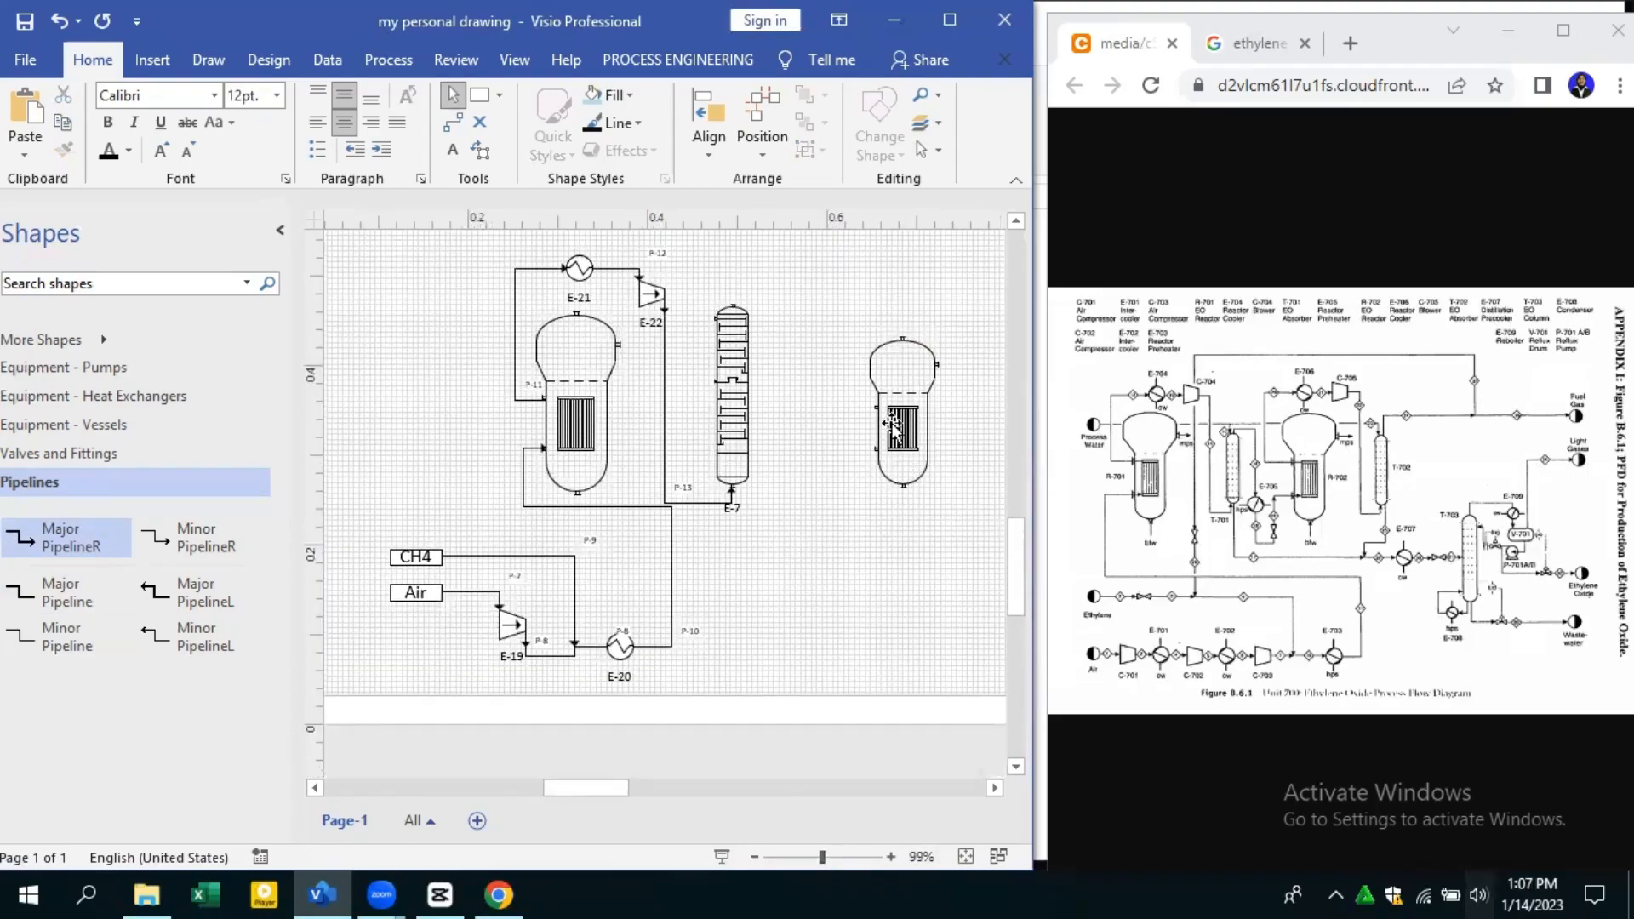
click(98, 395)
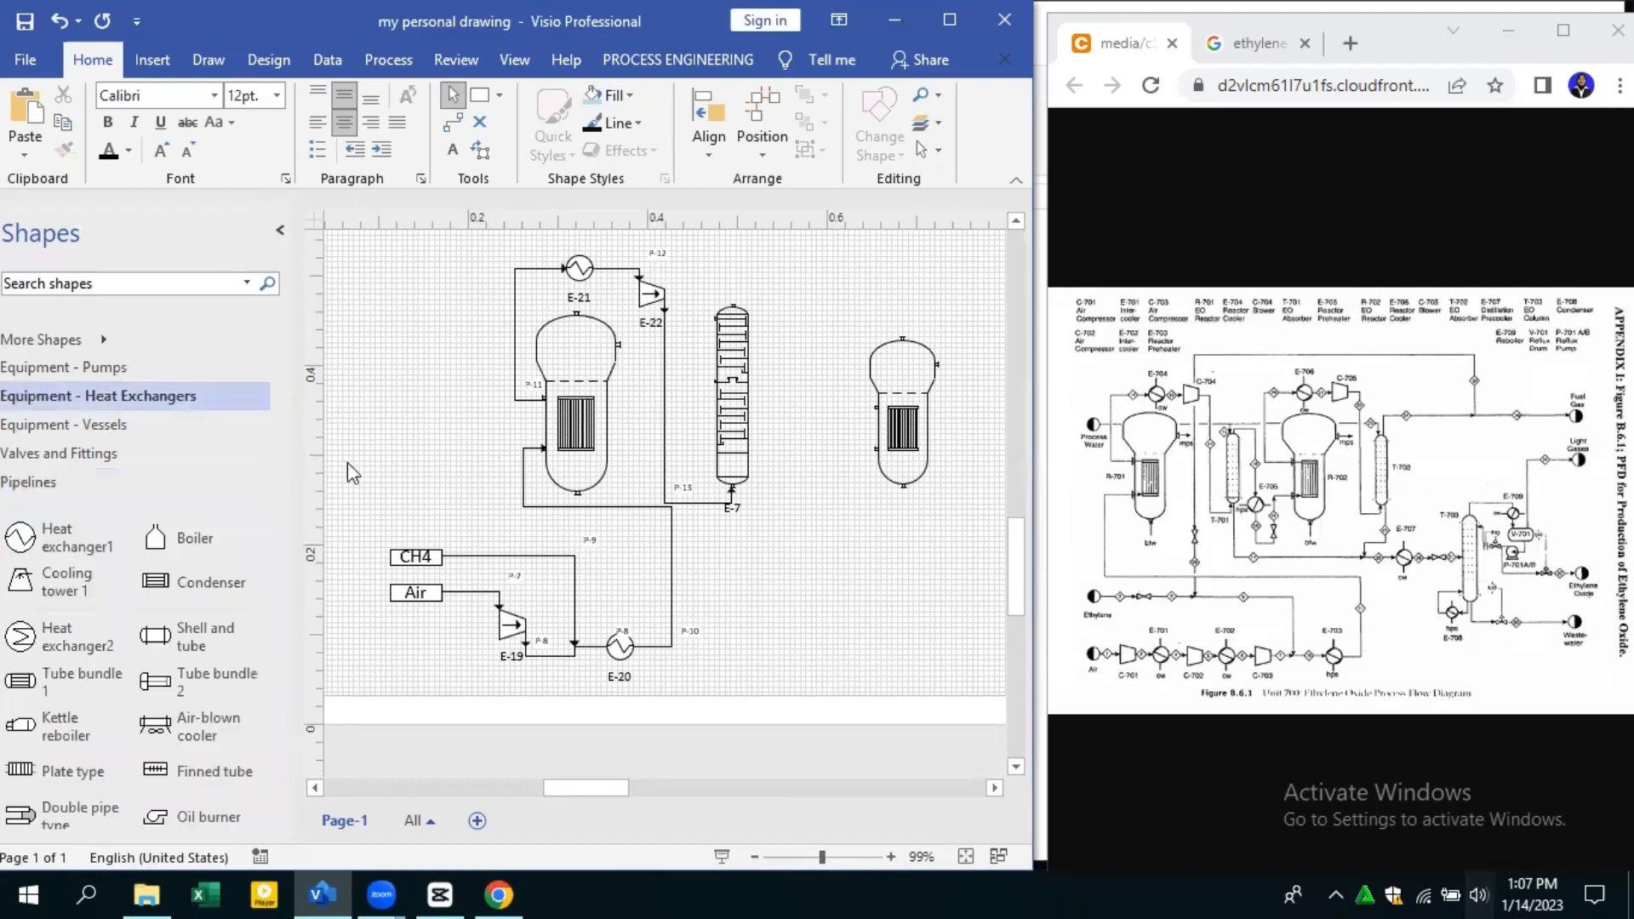
drag(21, 538, 804, 447)
click(881, 559)
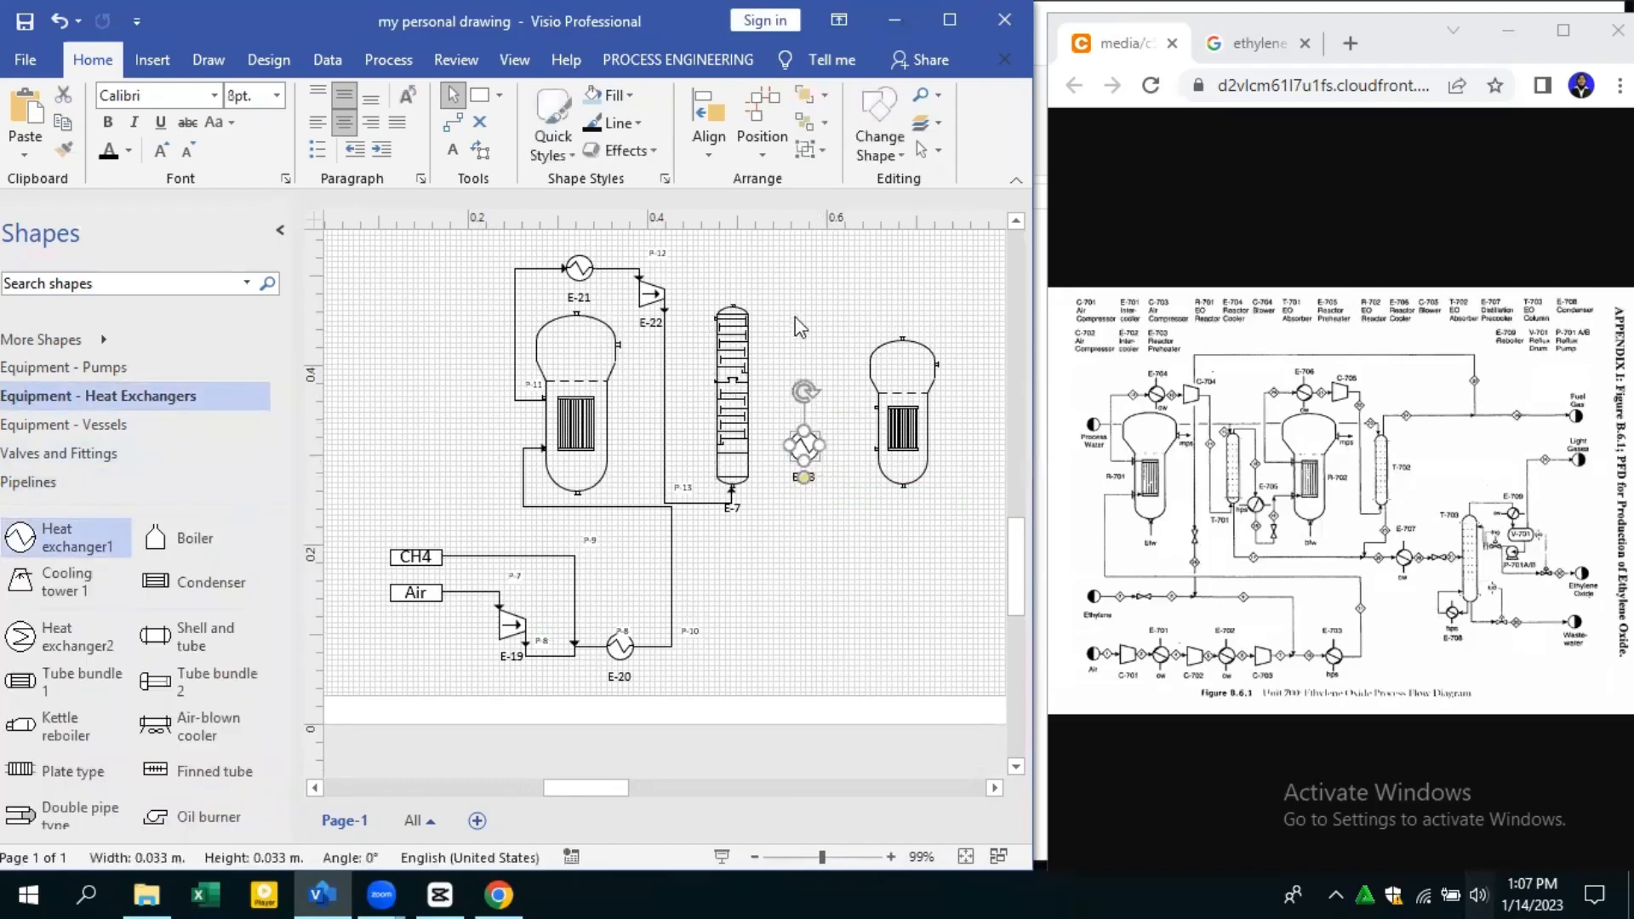
Connect column E-7's top nozzle to heat exchanger E-23 with an arrowed major pipeline looping over the column and down beside it
click(29, 482)
drag(291, 514, 808, 390)
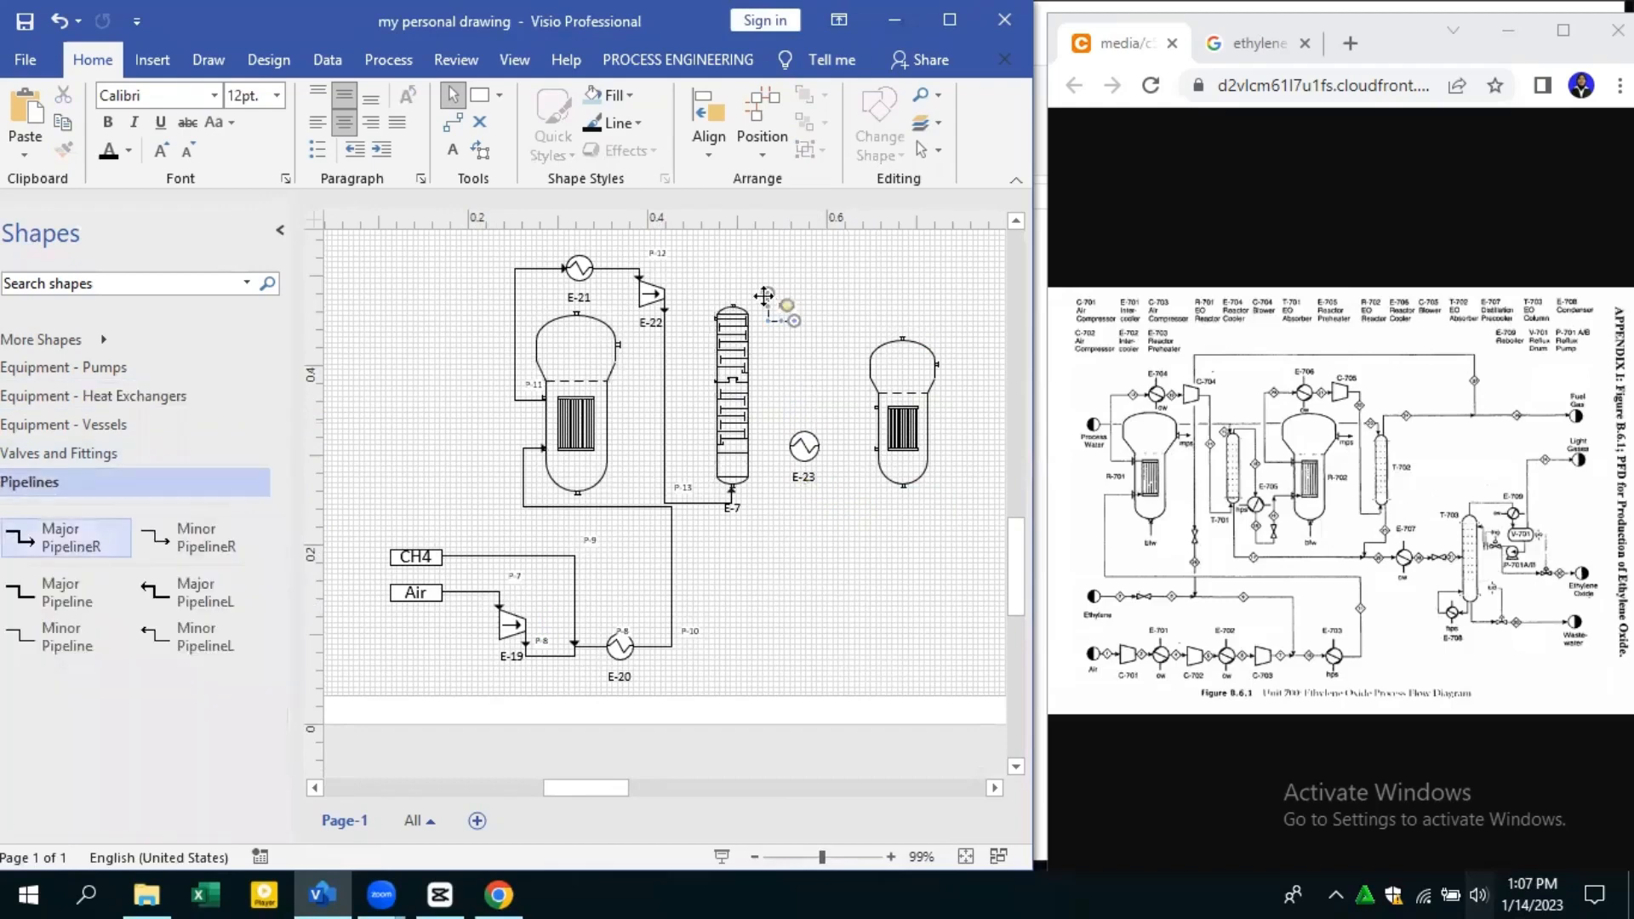
drag(763, 295, 764, 298)
drag(790, 445, 791, 445)
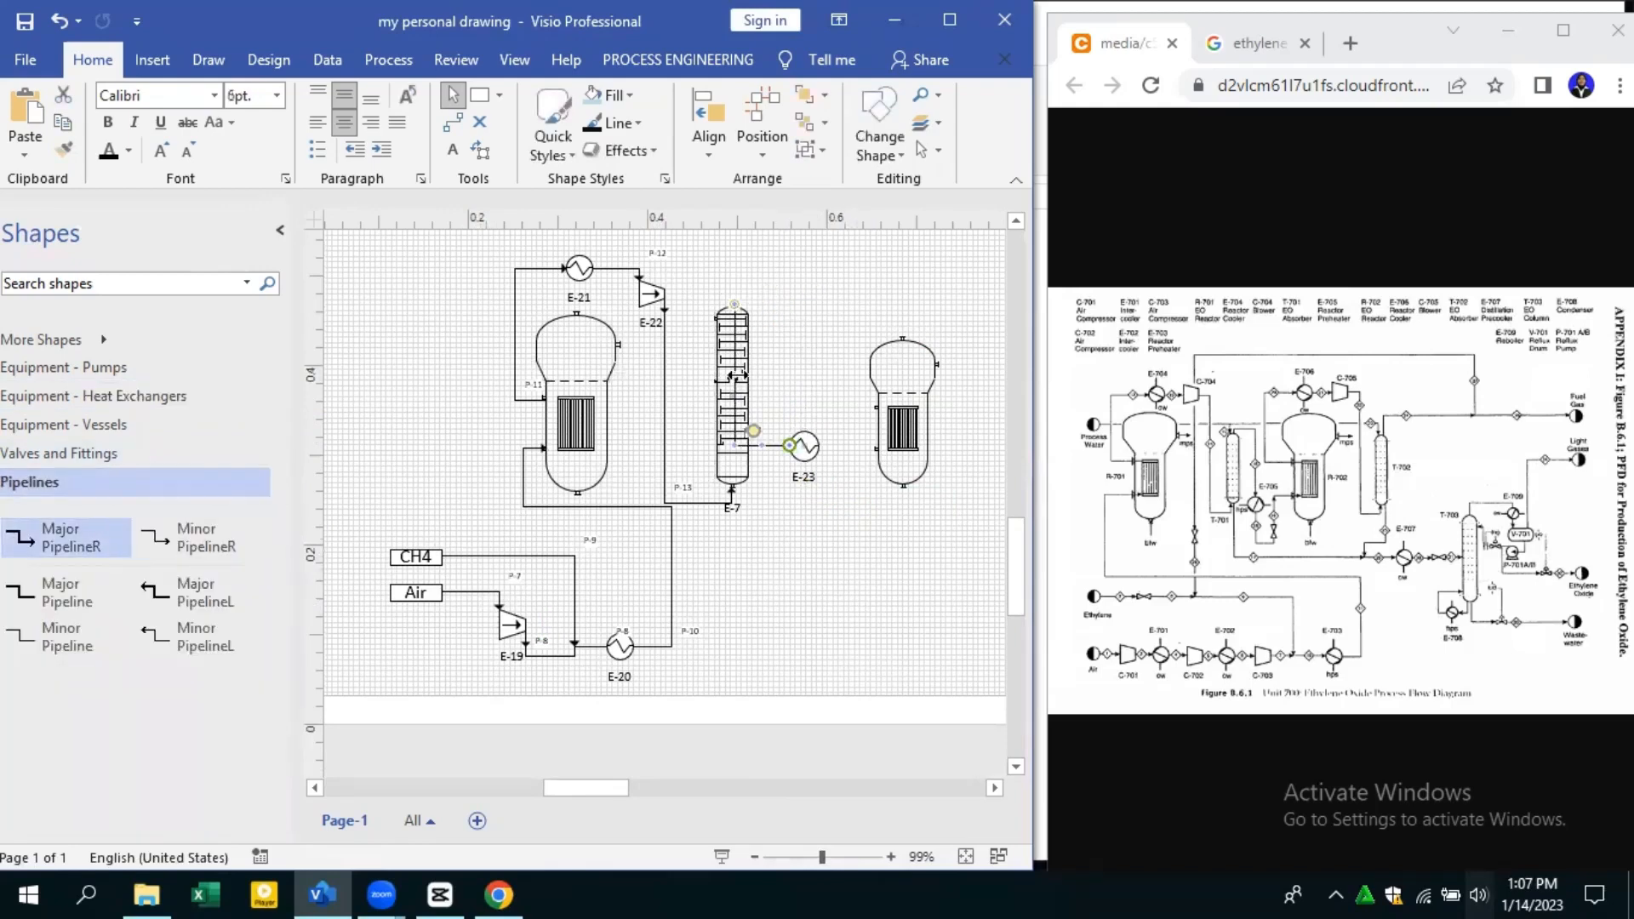
drag(773, 371, 759, 315)
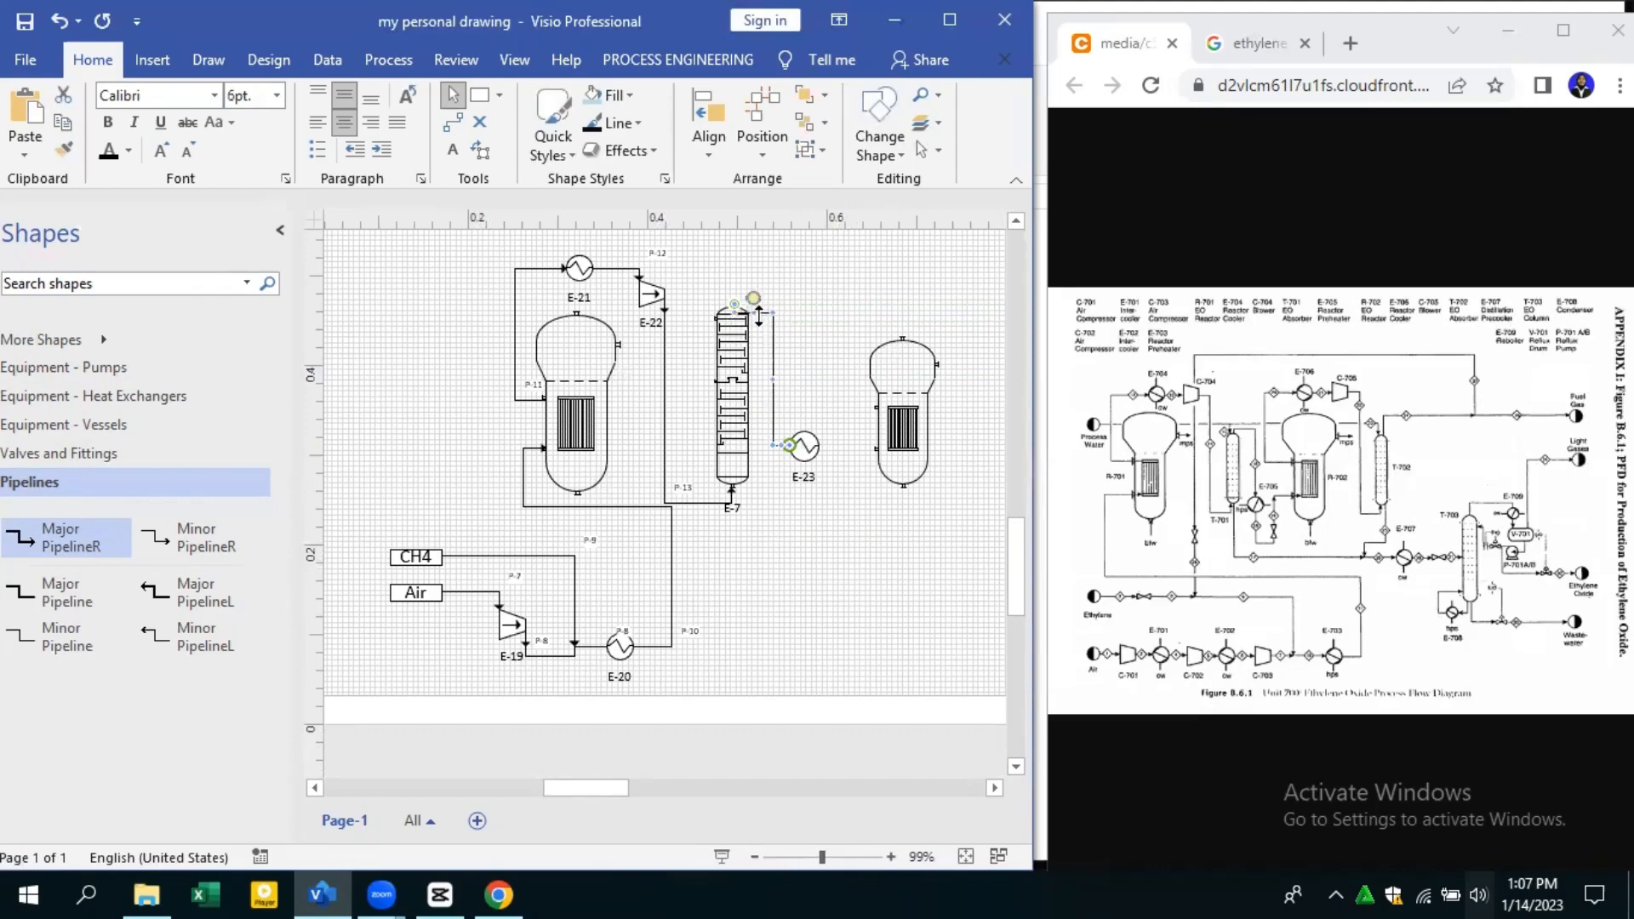
click(819, 379)
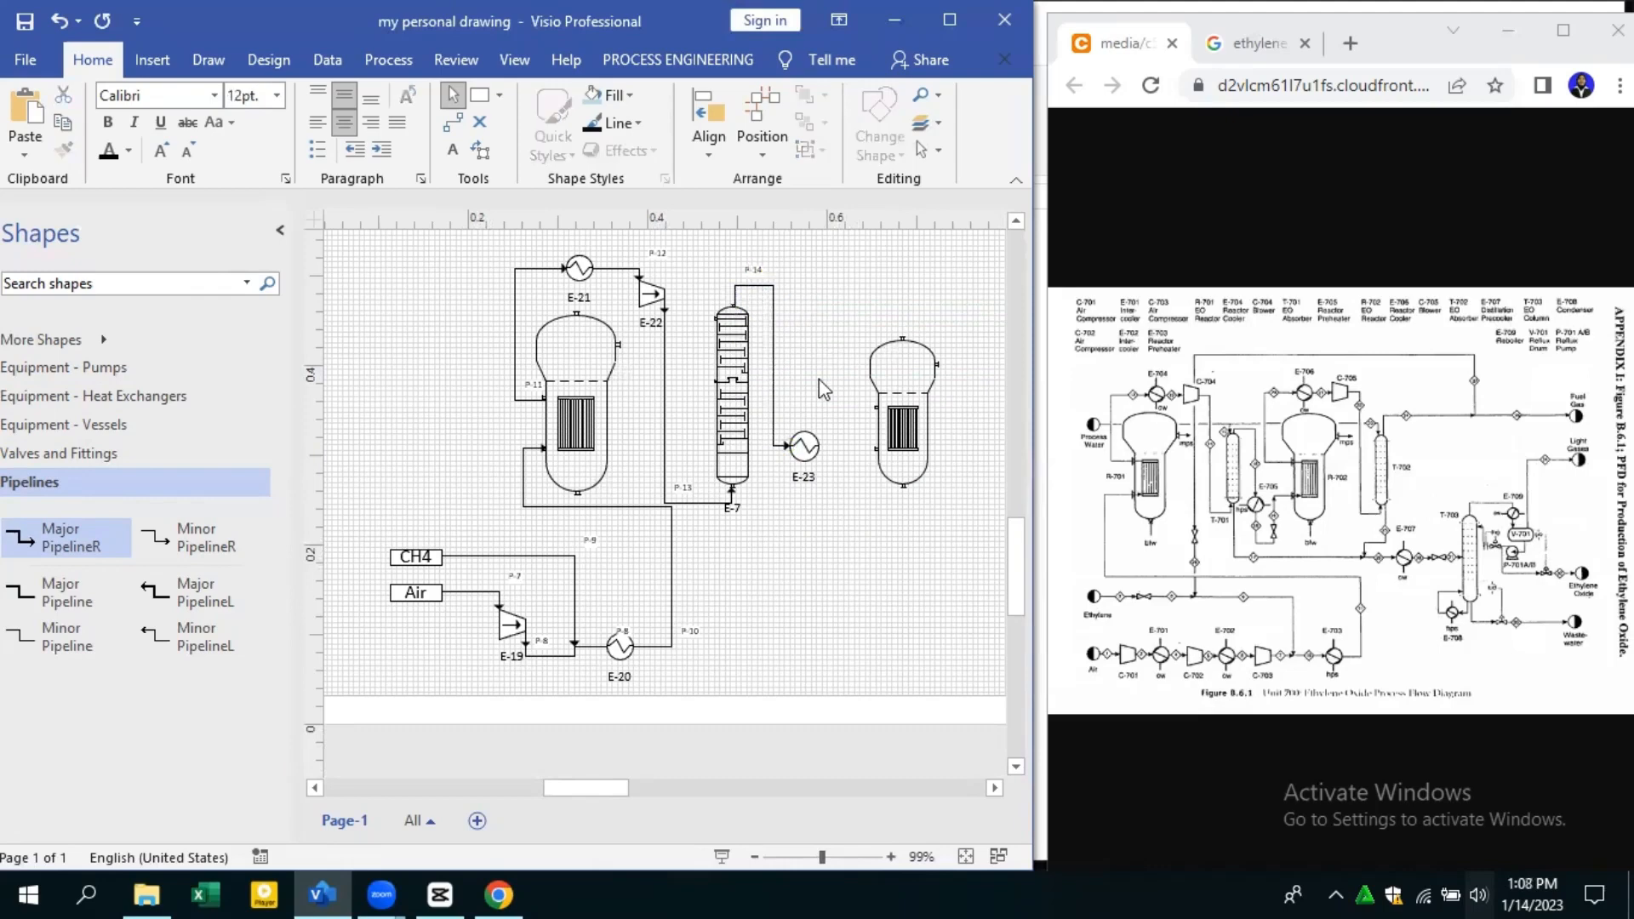
Examine the pipeline between column E-7's top nozzle and heat exchanger E-23 up close
click(737, 312)
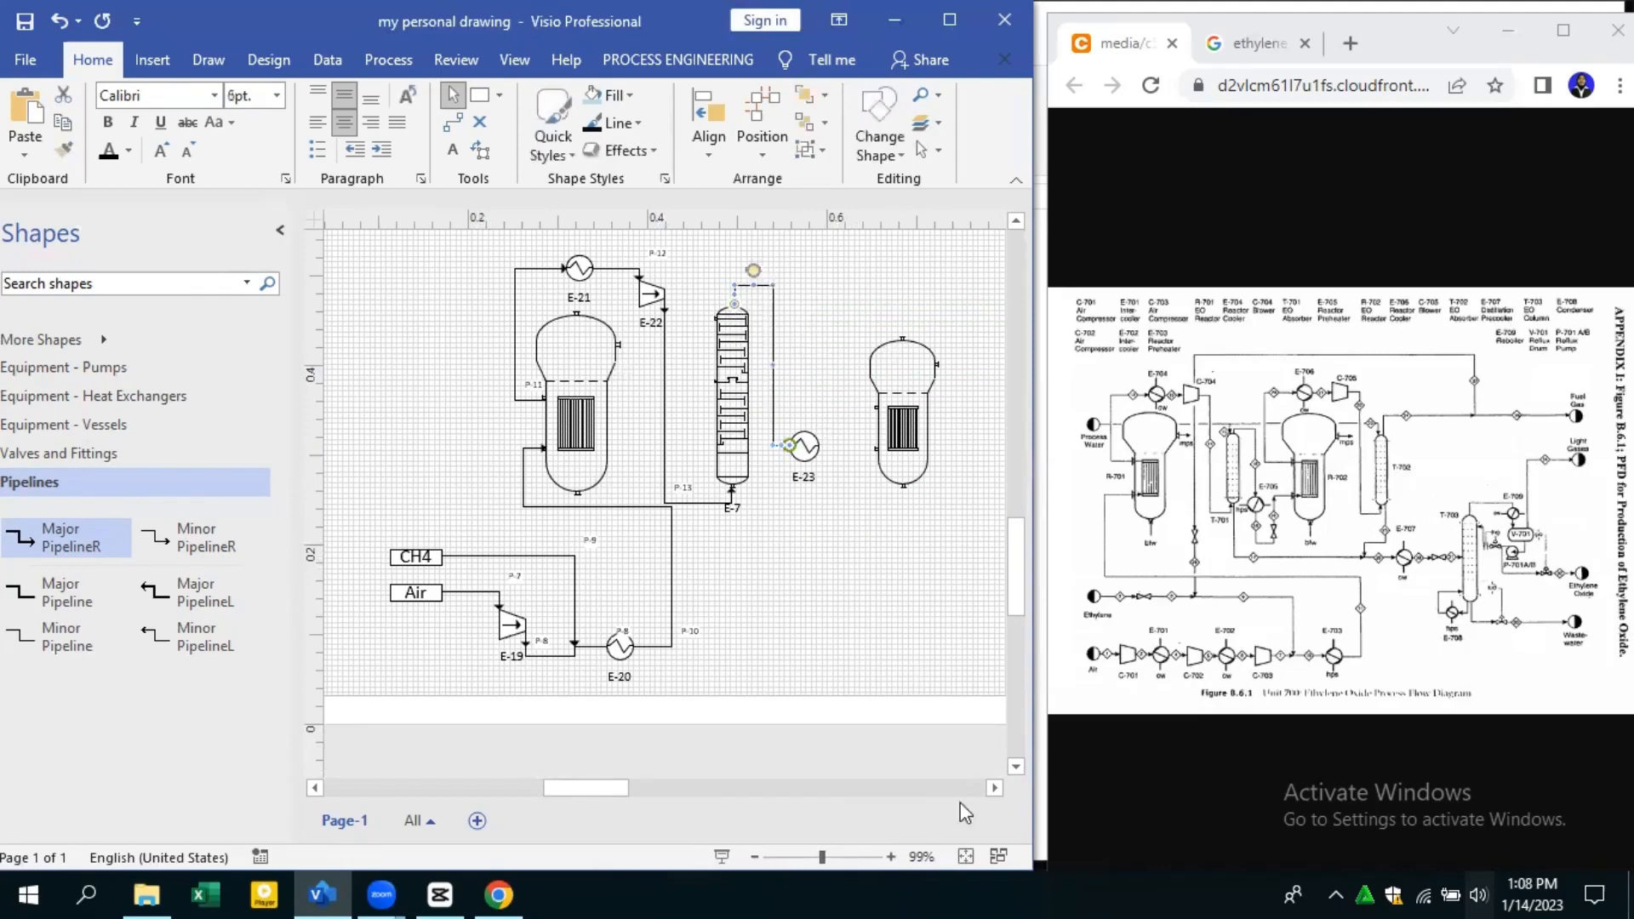
click(845, 858)
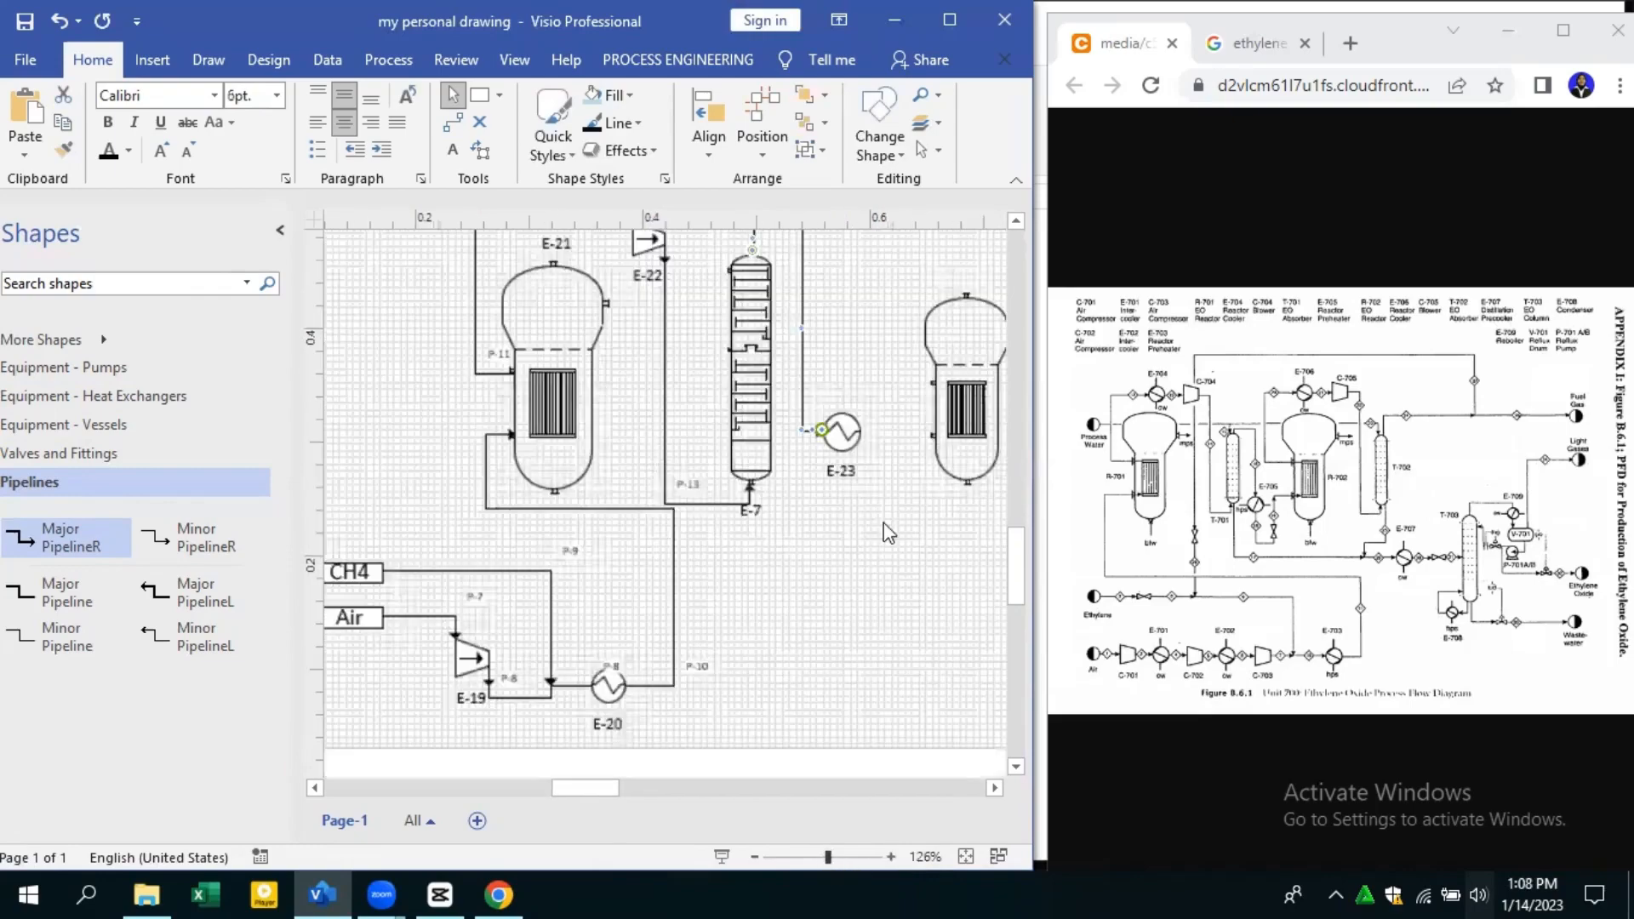
scroll(884, 523, up, 3)
click(841, 857)
click(877, 596)
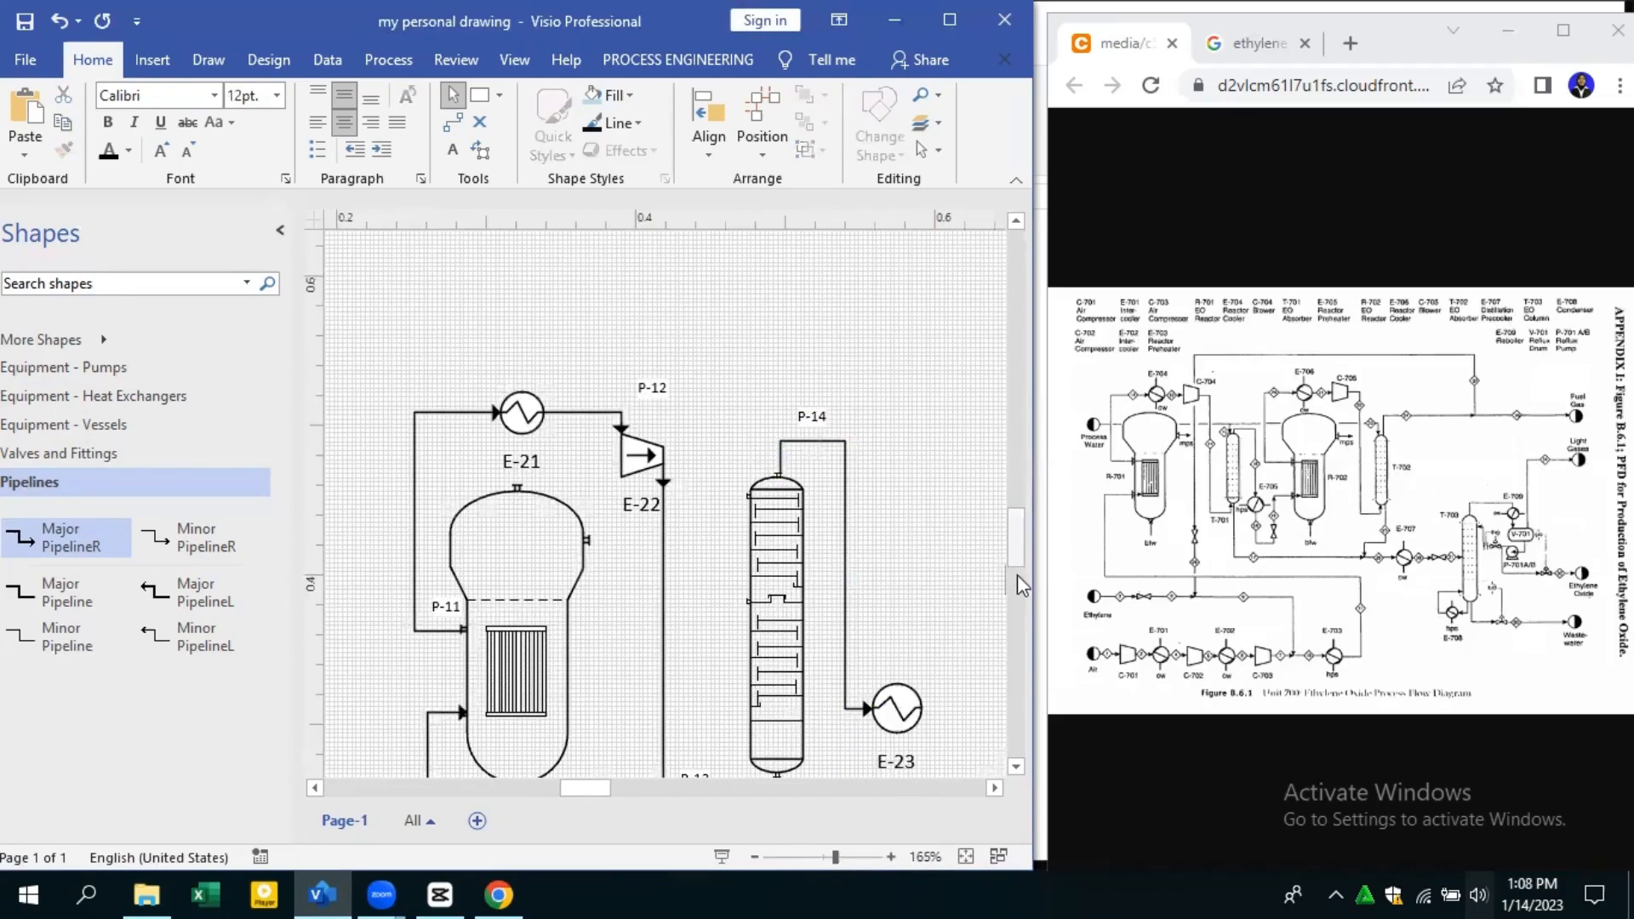
drag(1017, 560, 1016, 569)
click(781, 379)
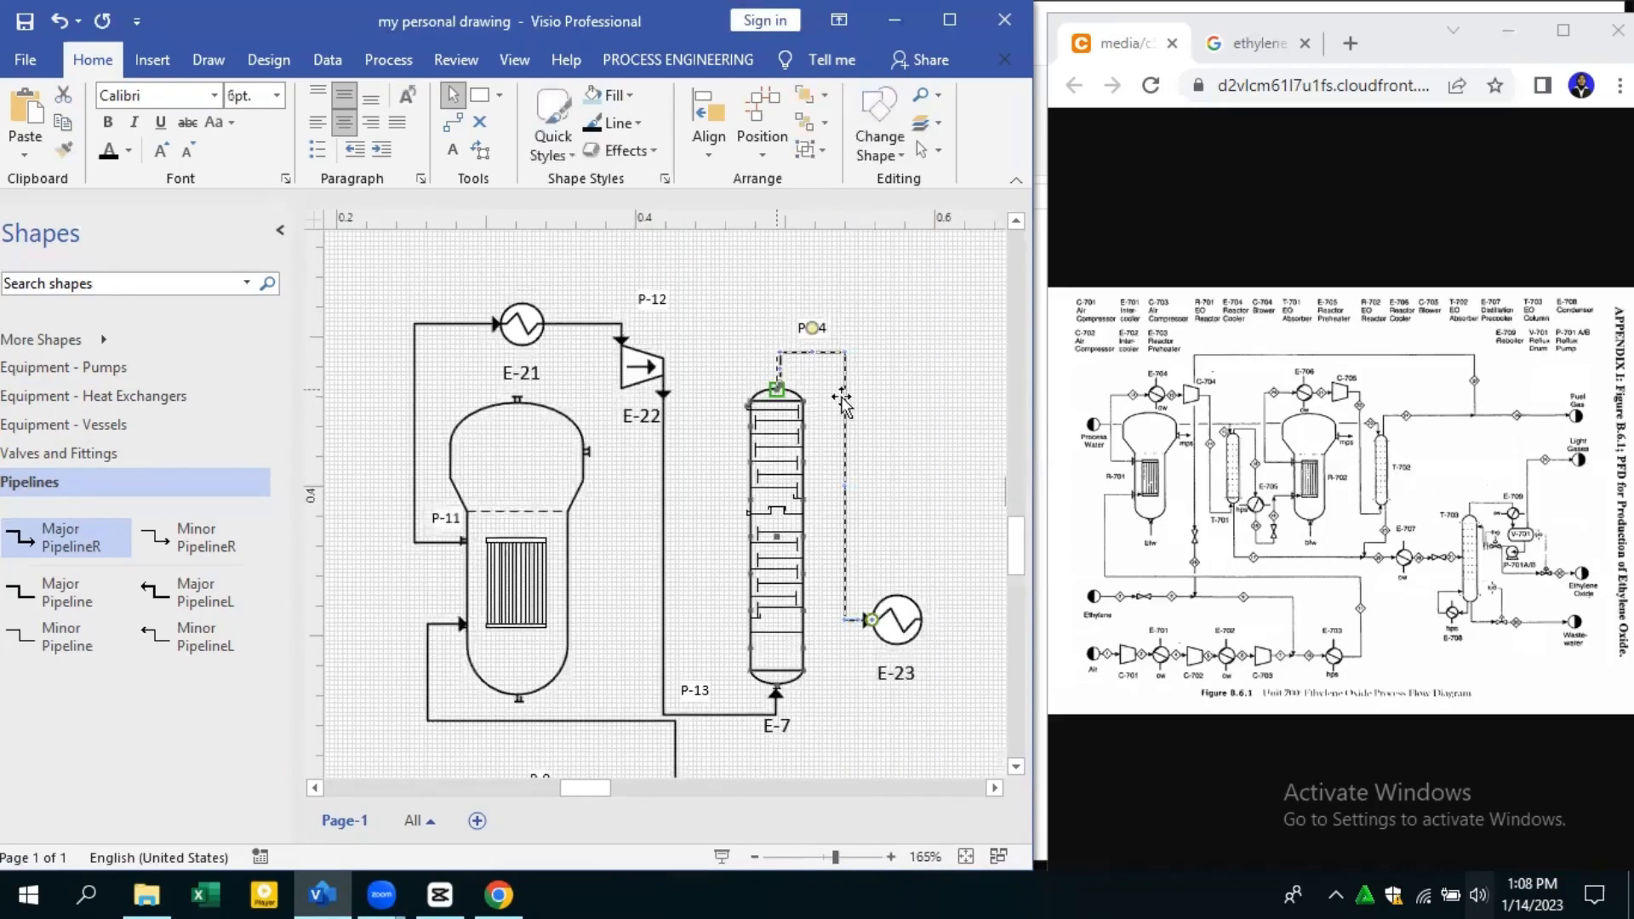
click(872, 416)
Place a Gate valve shape, rotated upright, between heat exchanger E-23 and the second reactor, slightly below both
drag(584, 788, 621, 800)
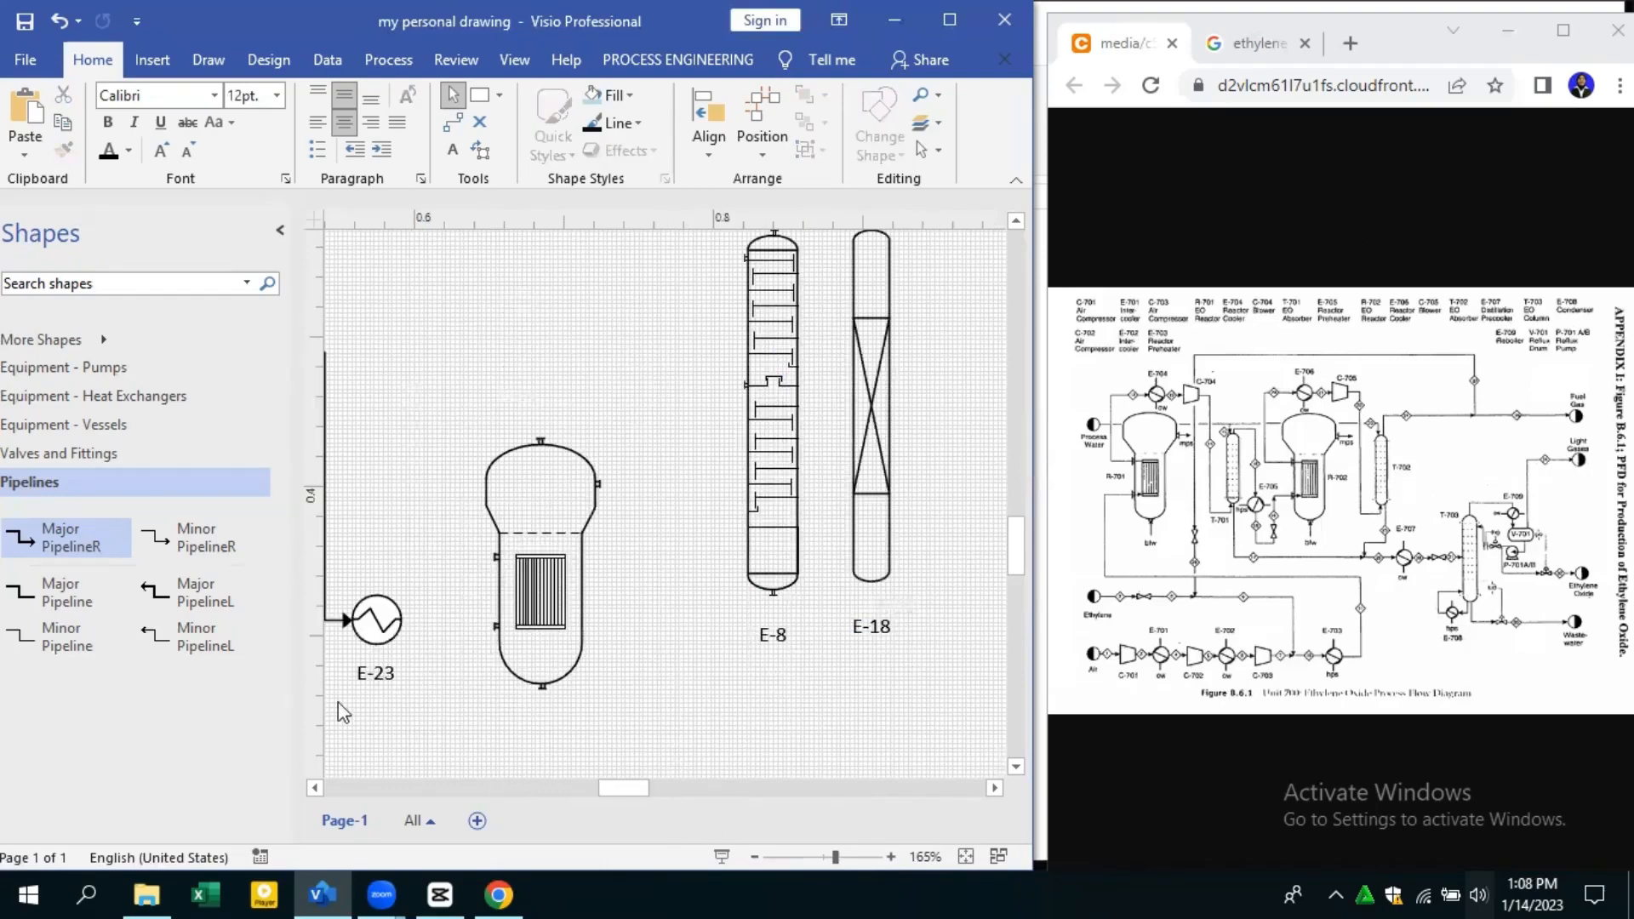
drag(623, 788, 612, 788)
scroll(533, 682, down, 3)
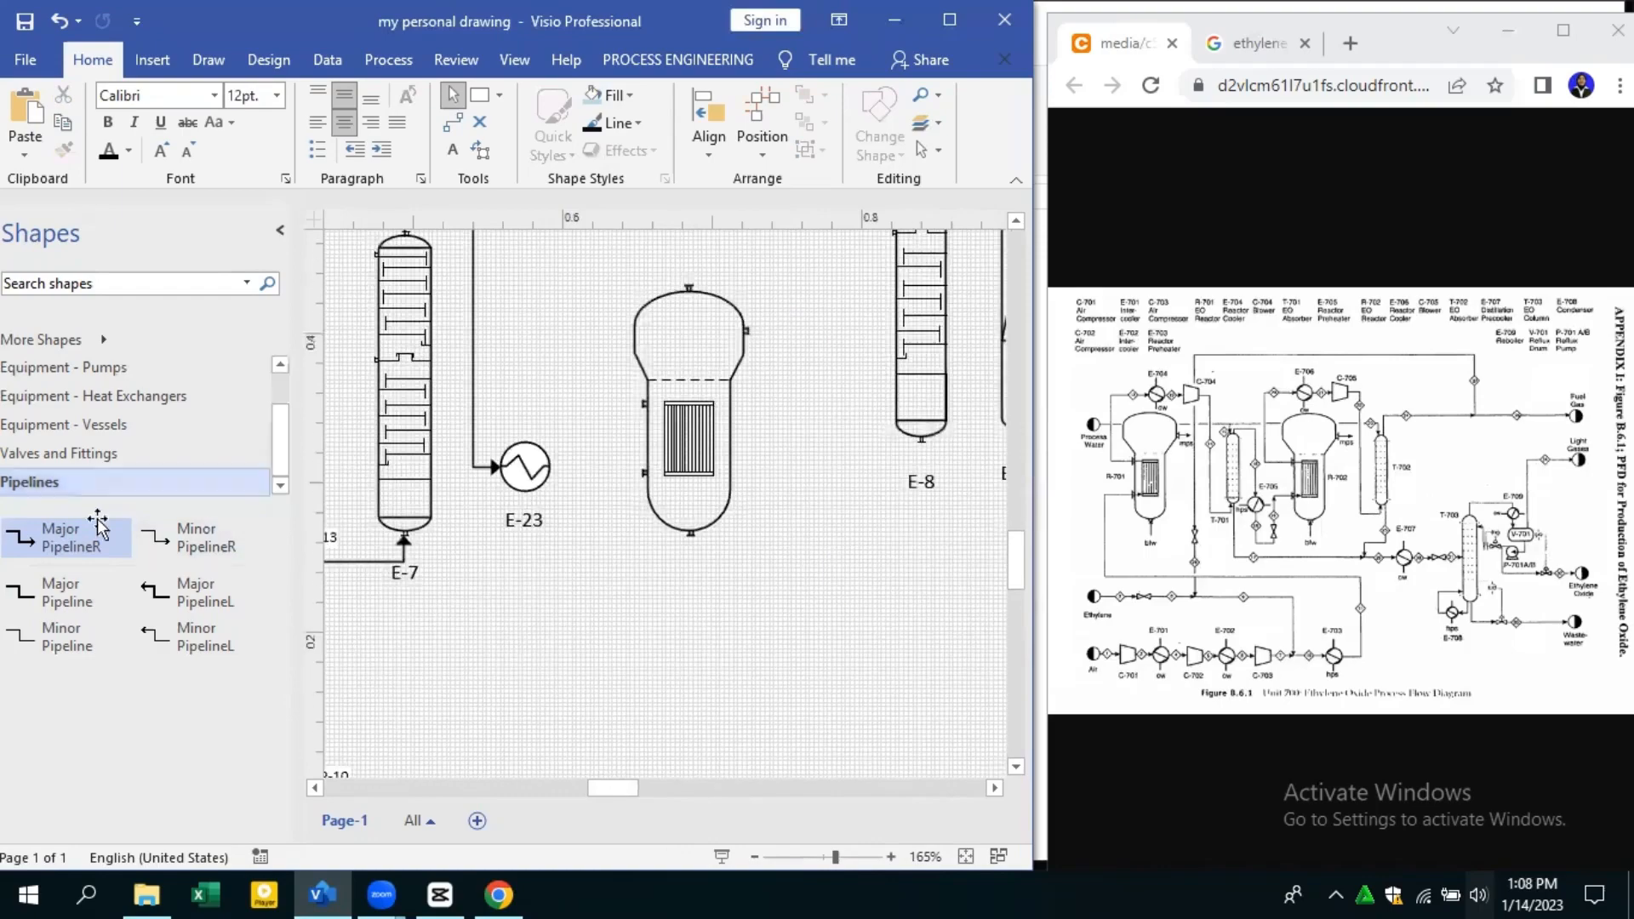
click(204, 453)
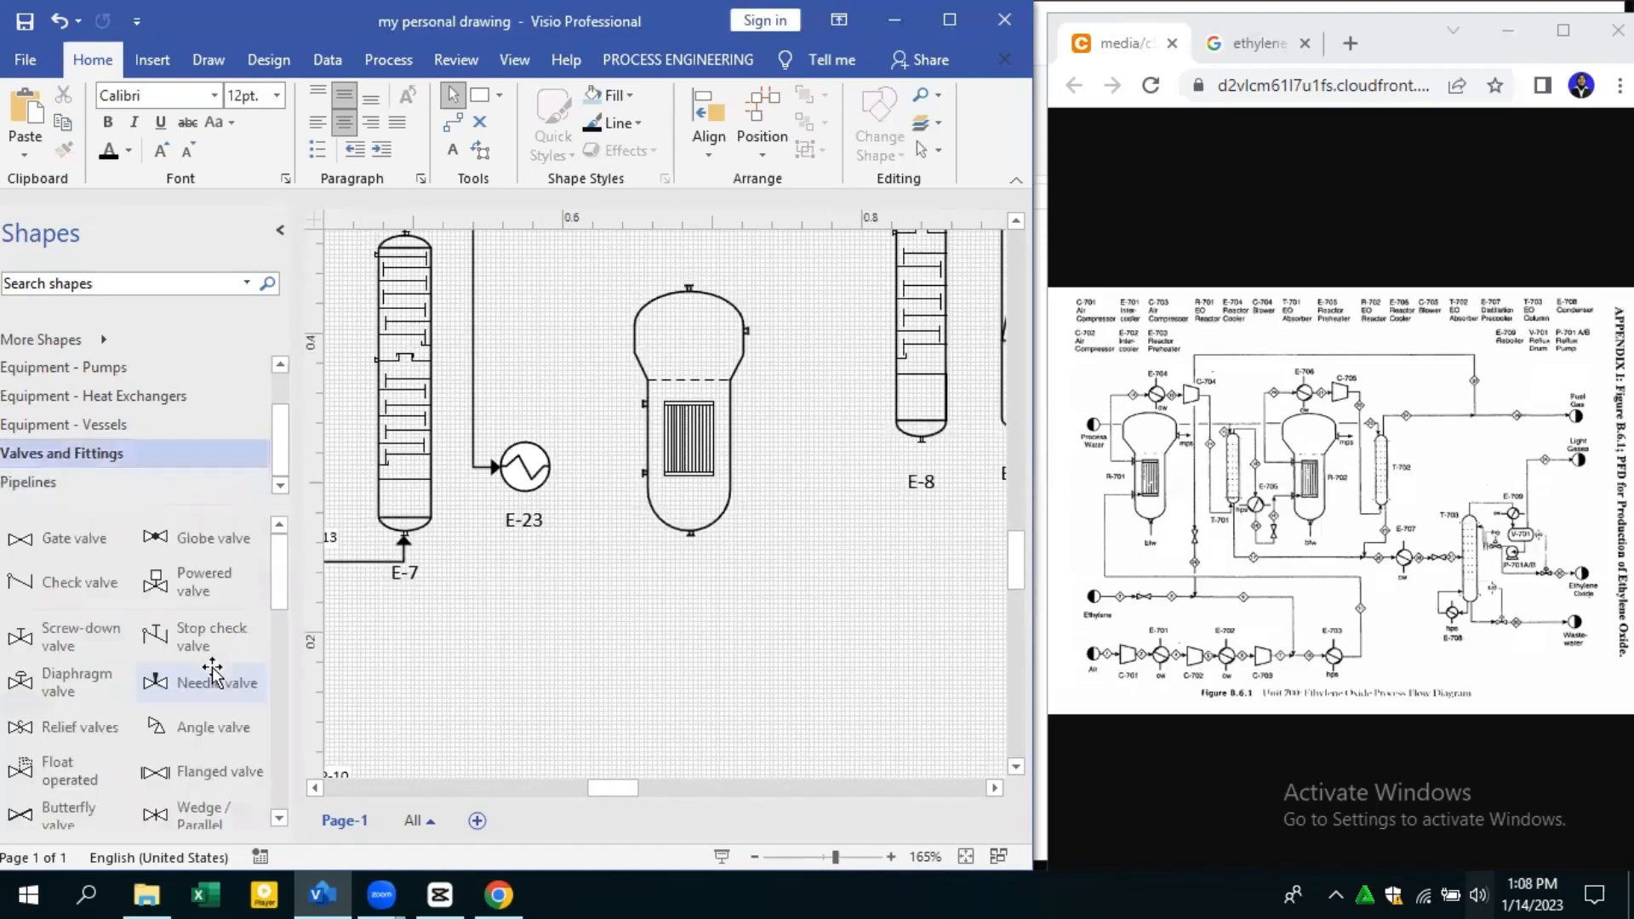
drag(68, 538, 660, 641)
drag(661, 641, 639, 627)
drag(639, 622, 691, 618)
click(678, 638)
click(639, 617)
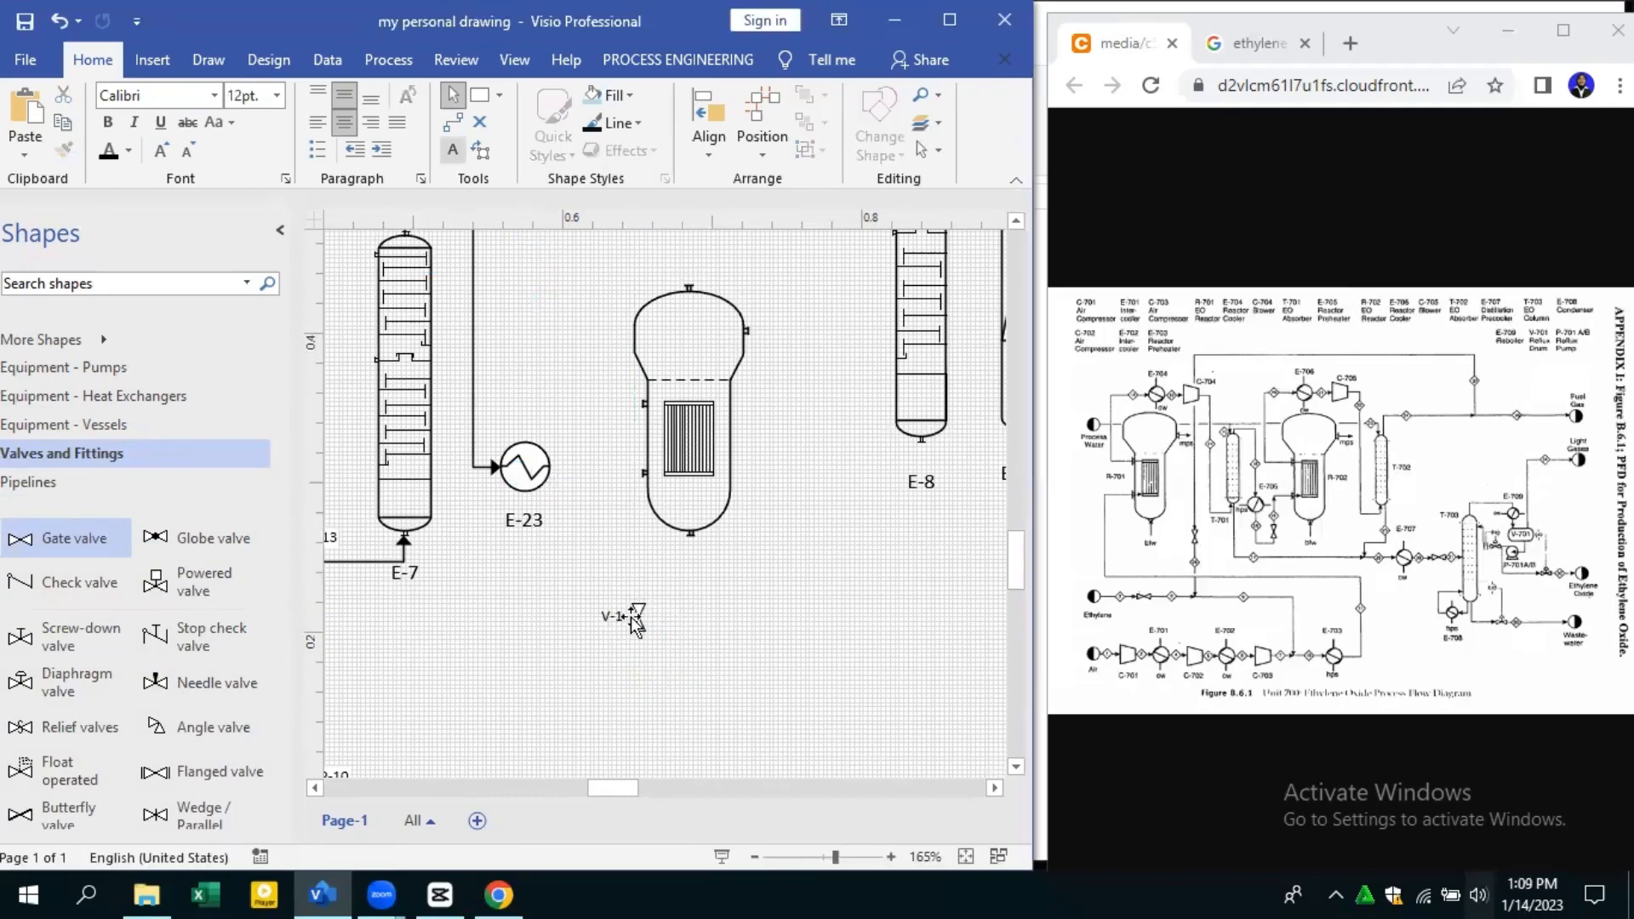
mouse_move(589, 553)
mouse_down()
mouse_move(559, 530)
mouse_move(589, 545)
mouse_up()
click(577, 595)
Connect E-23's base to gate valve V-1, and V-1 to the second reactor's lower side nozzle, with arrowed major pipelines
click(79, 482)
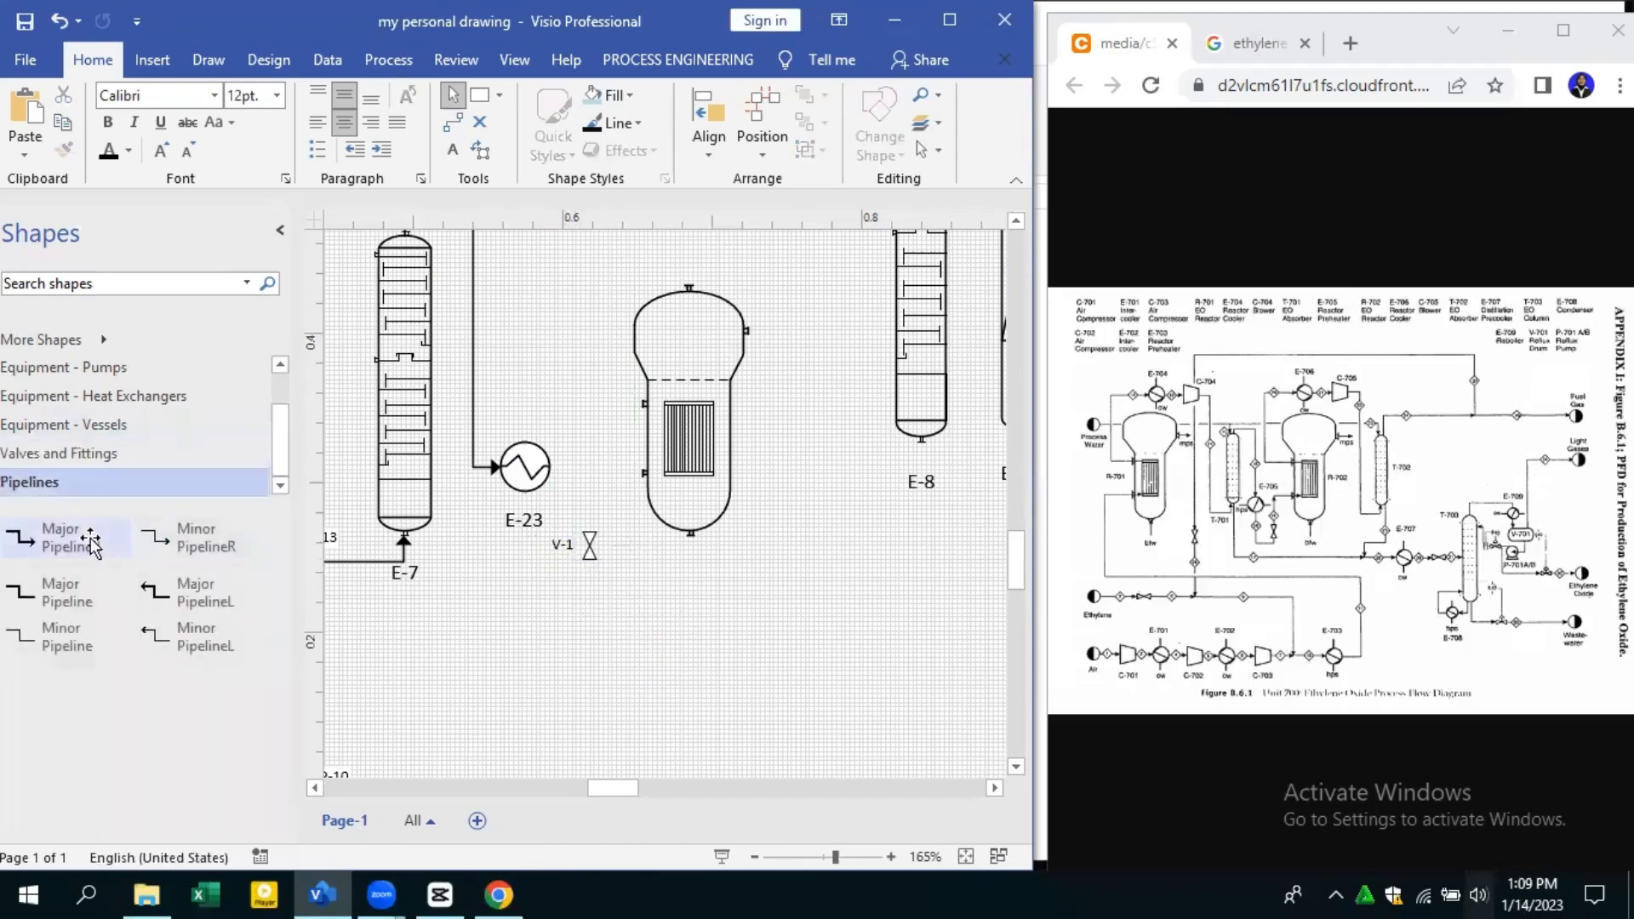
drag(91, 541, 648, 491)
click(558, 620)
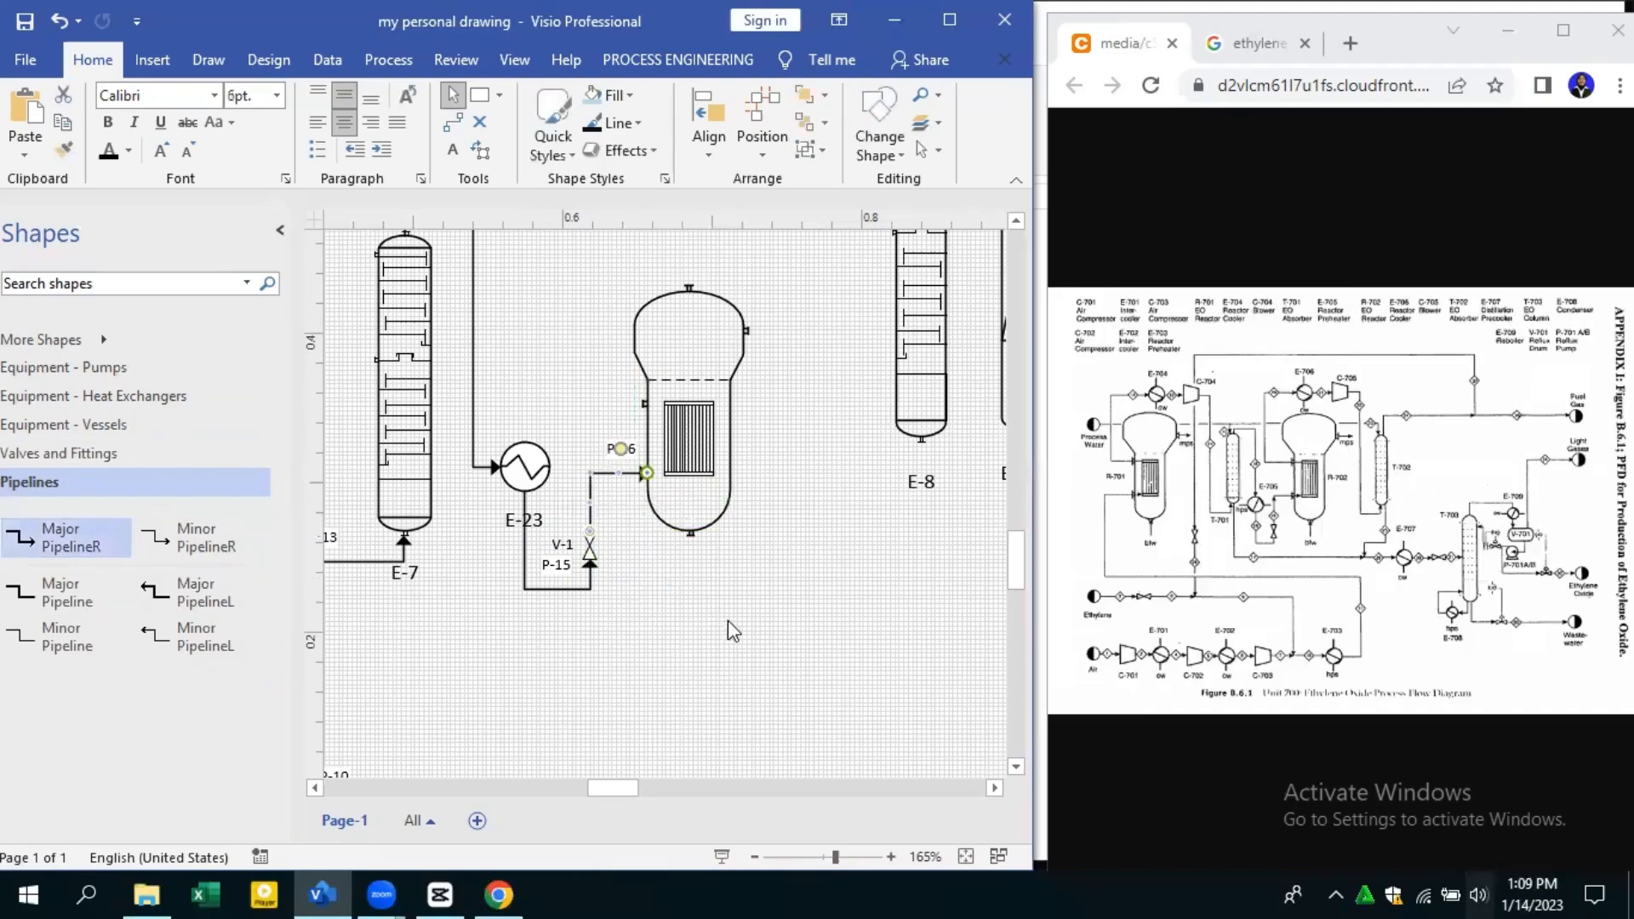
click(728, 622)
Place a Heat exchanger1 shape about 0.024 m wide above the second reactor and a Compressor / turbine shape to its right
scroll(728, 582, up, 3)
scroll(728, 582, left, 5)
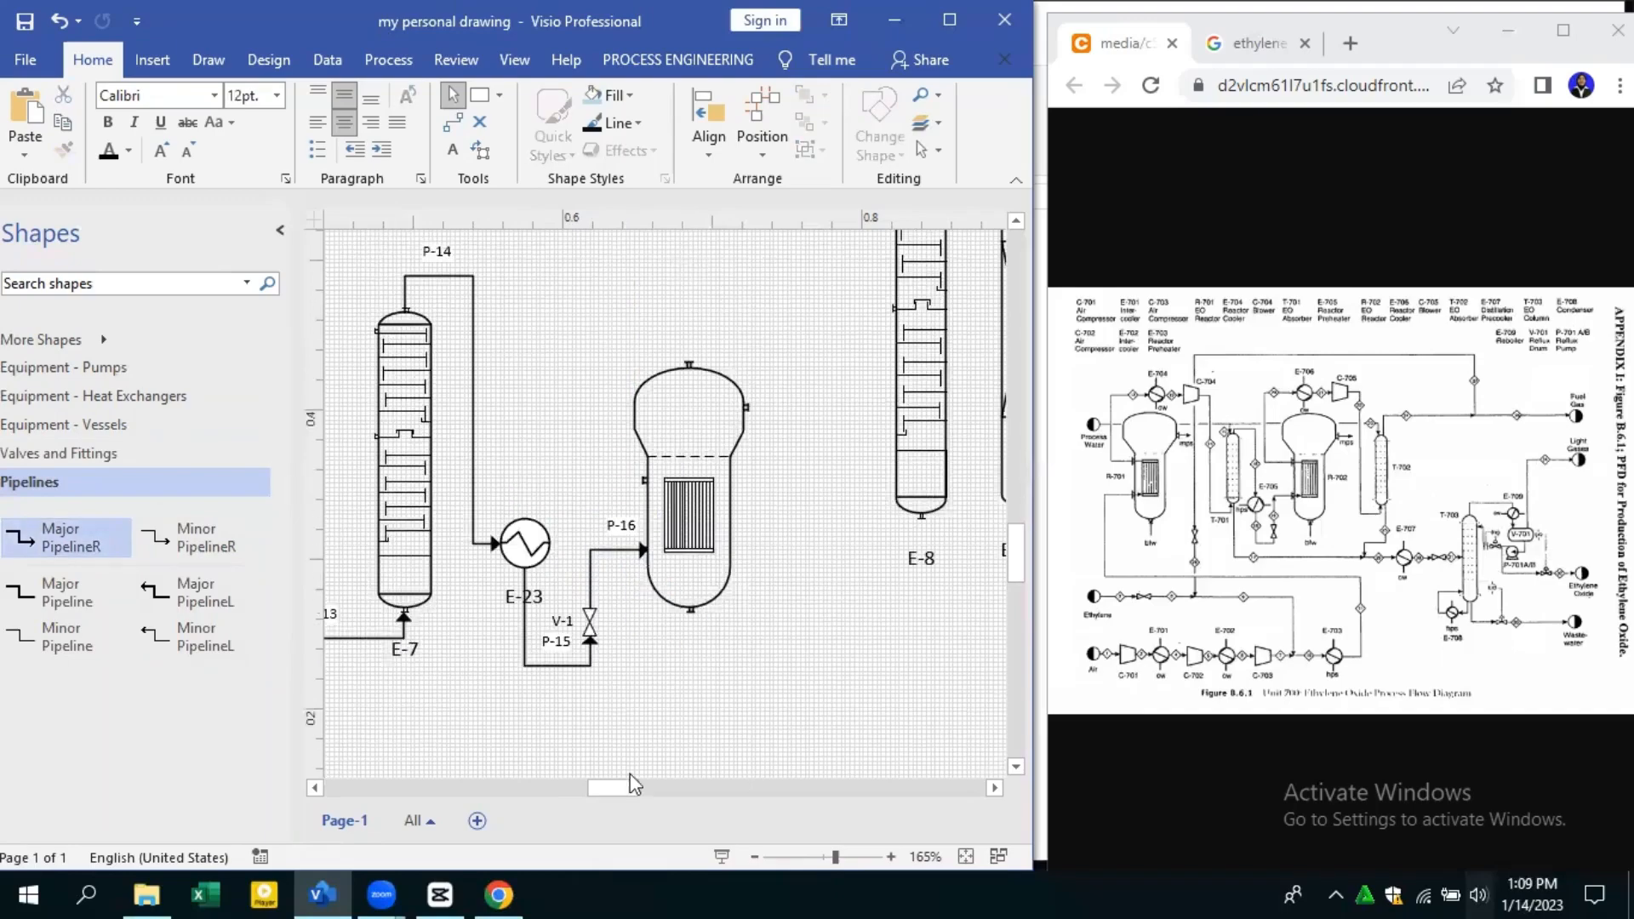
scroll(617, 770, right, 6)
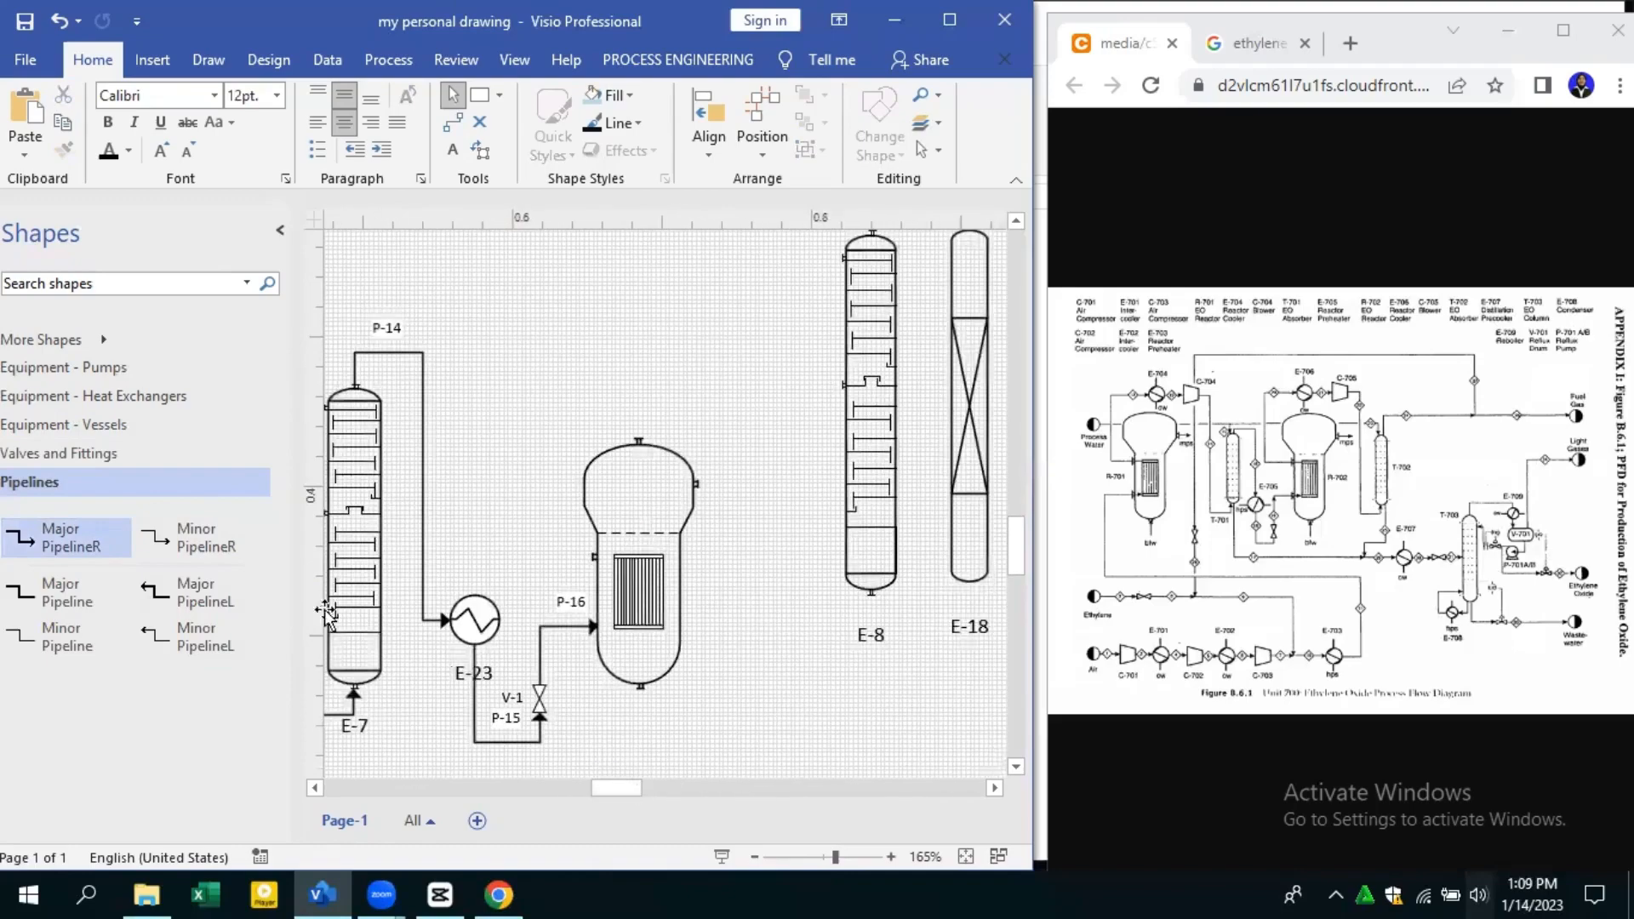
click(171, 396)
drag(64, 540, 629, 363)
click(732, 403)
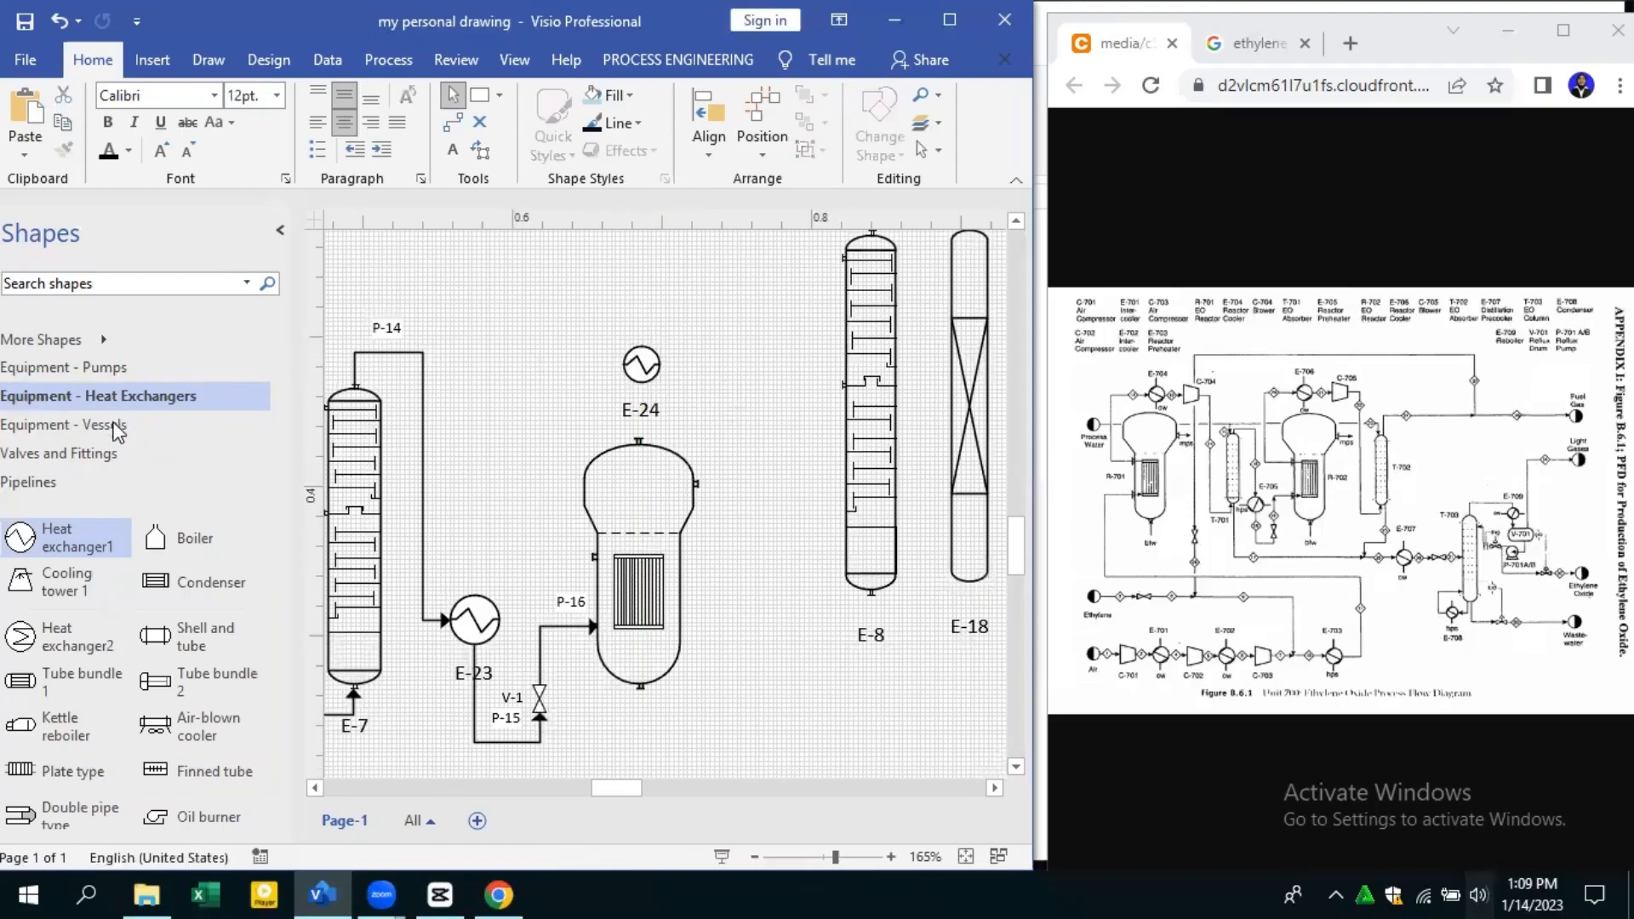
click(112, 373)
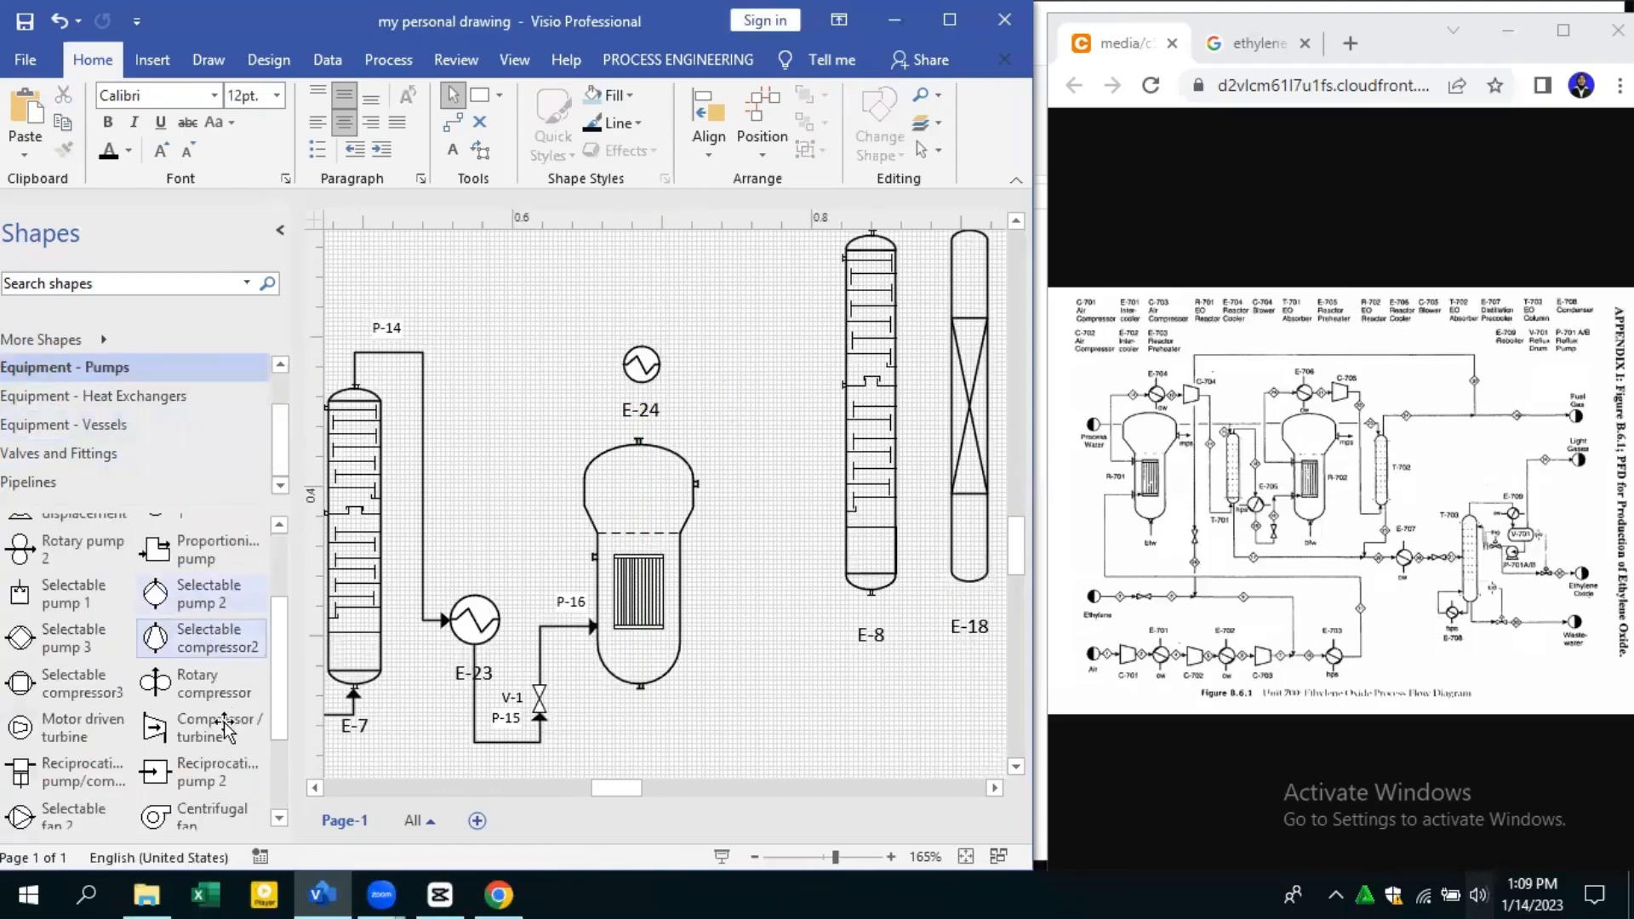
drag(226, 728, 750, 390)
click(682, 314)
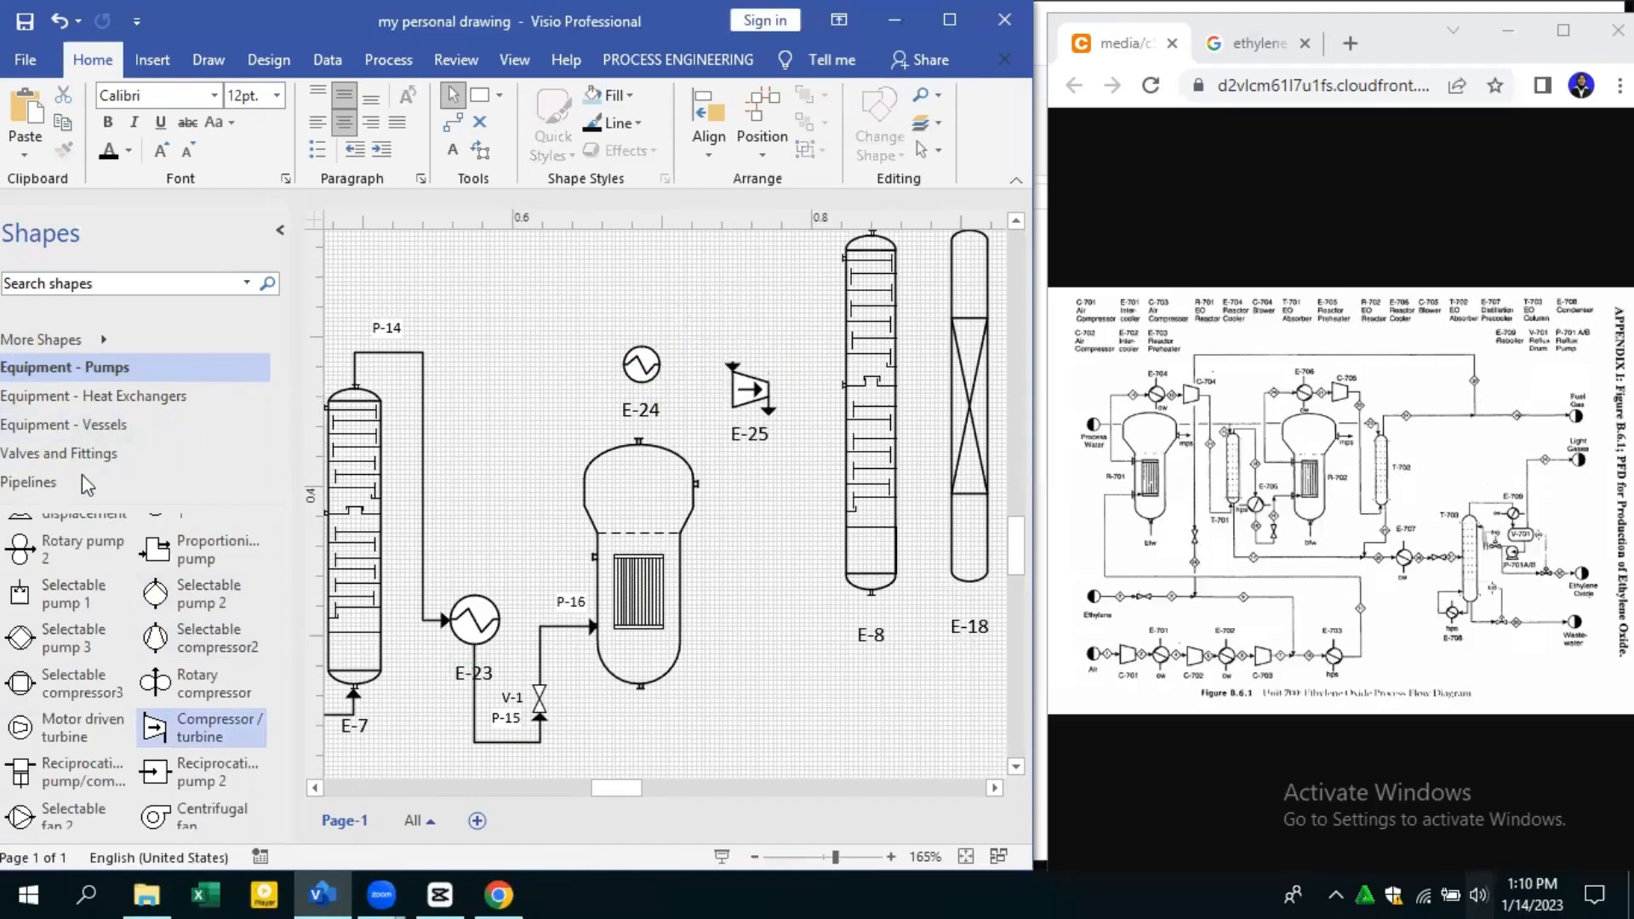
Connect the second reactor's upper left side nozzle to heat exchanger E-24 with an arrowed major pipeline routed clear around the vessel
click(83, 482)
drag(521, 493, 521, 499)
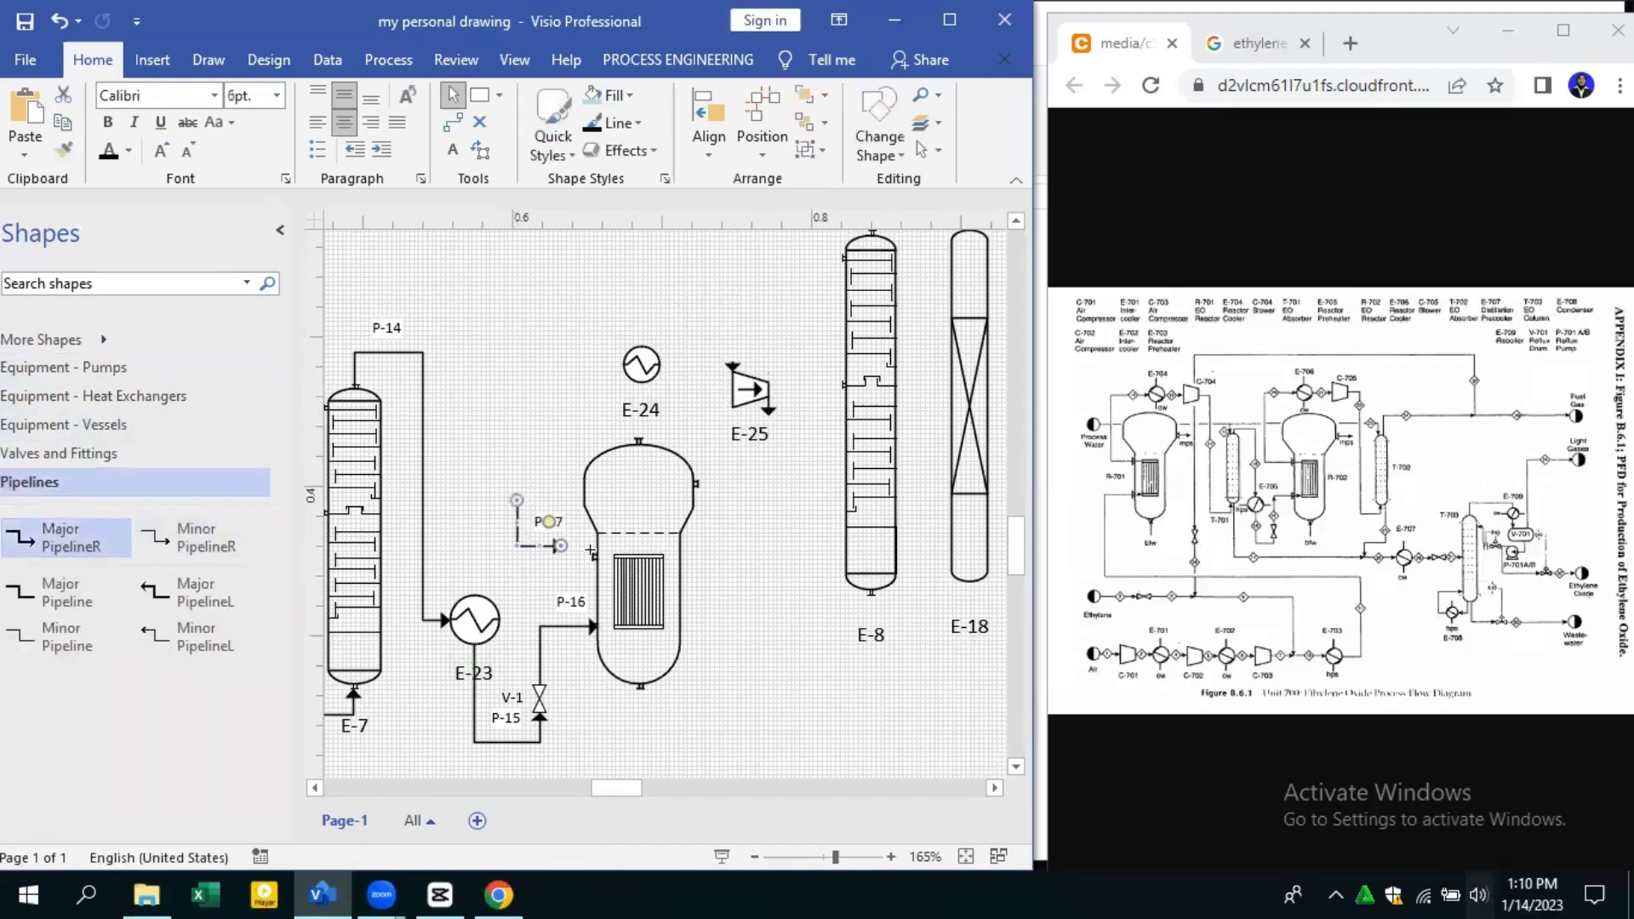
drag(588, 557, 623, 364)
key(ctrl+z)
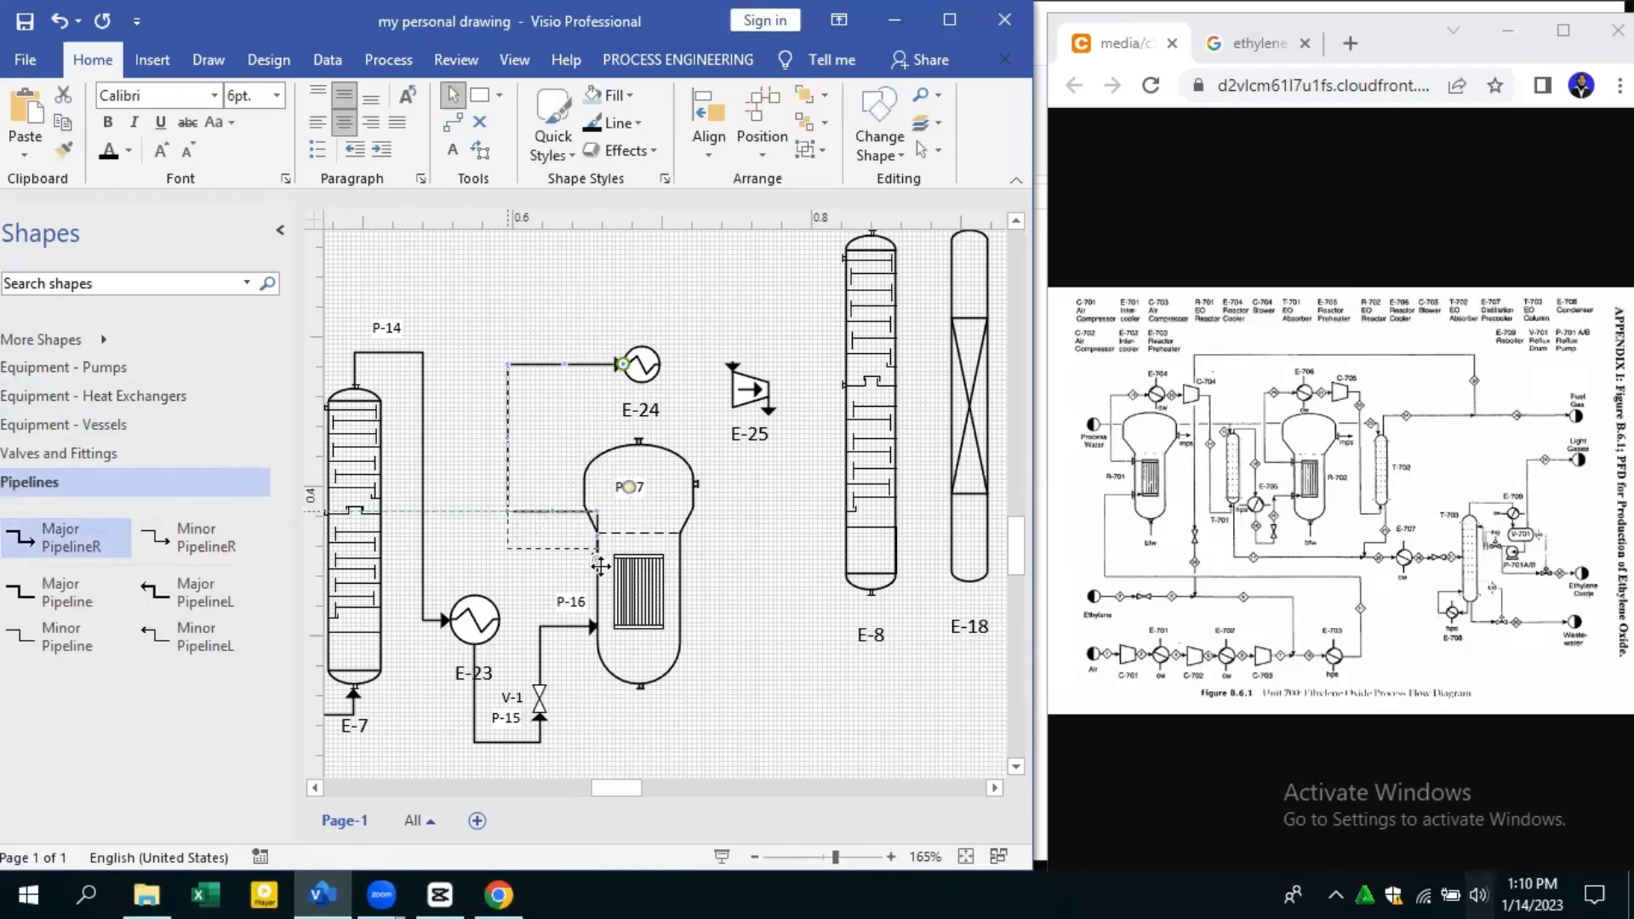
drag(553, 542, 553, 553)
click(688, 371)
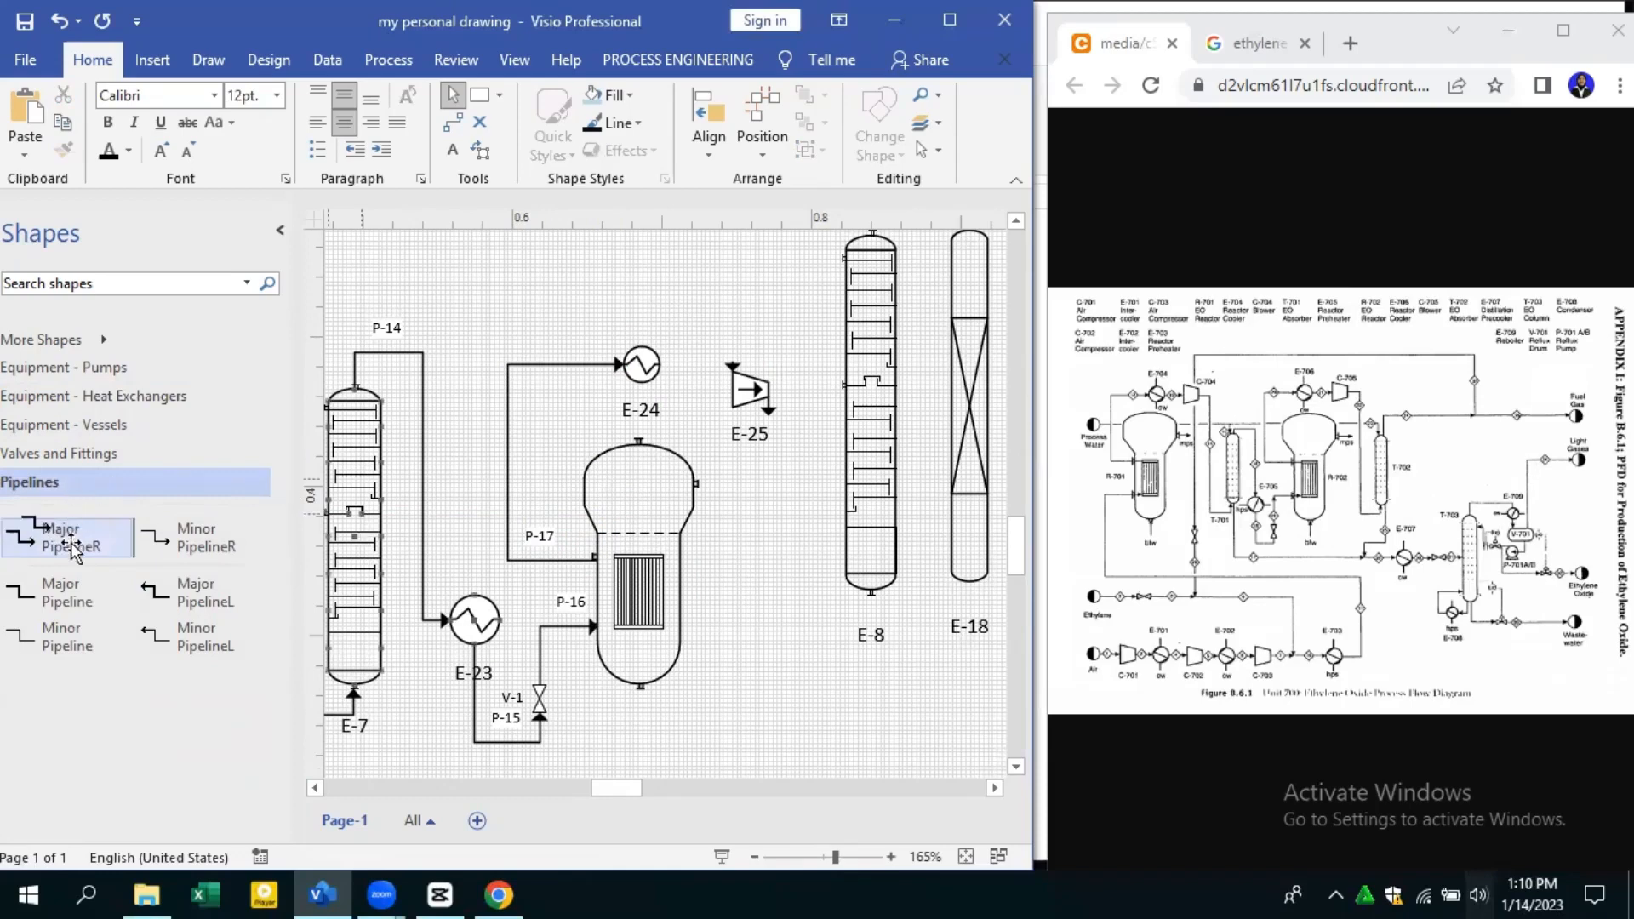
Connect E-24 to compressor E-25's inlet with a plain major pipeline and shift E-24 up slightly to straighten the line
drag(66, 592, 733, 364)
drag(634, 357, 634, 345)
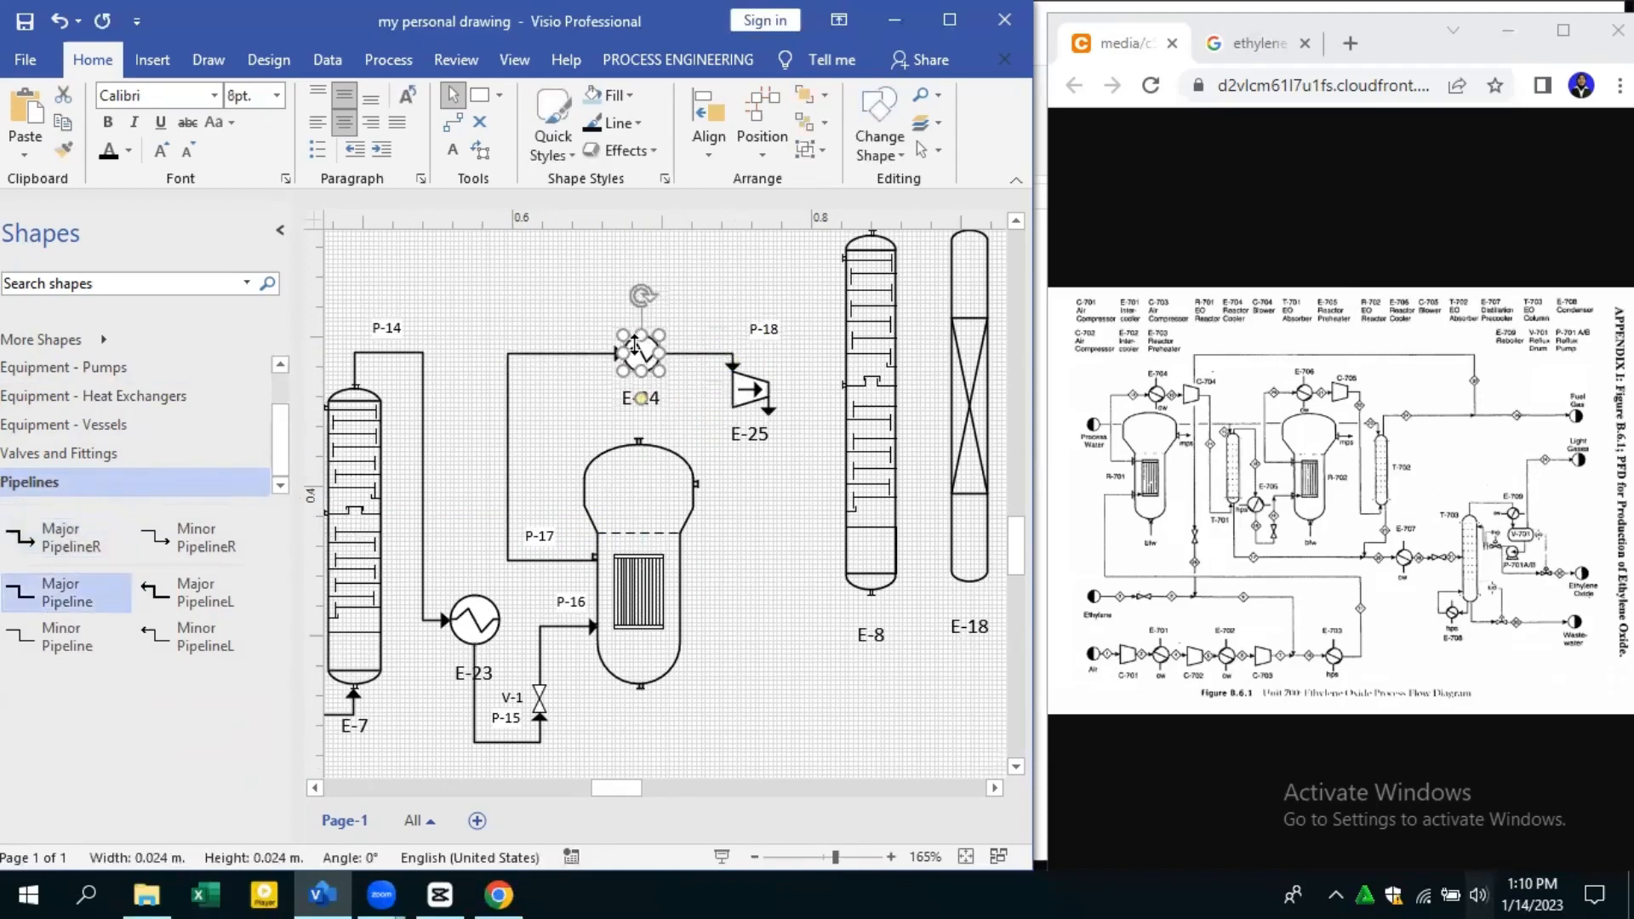
click(829, 538)
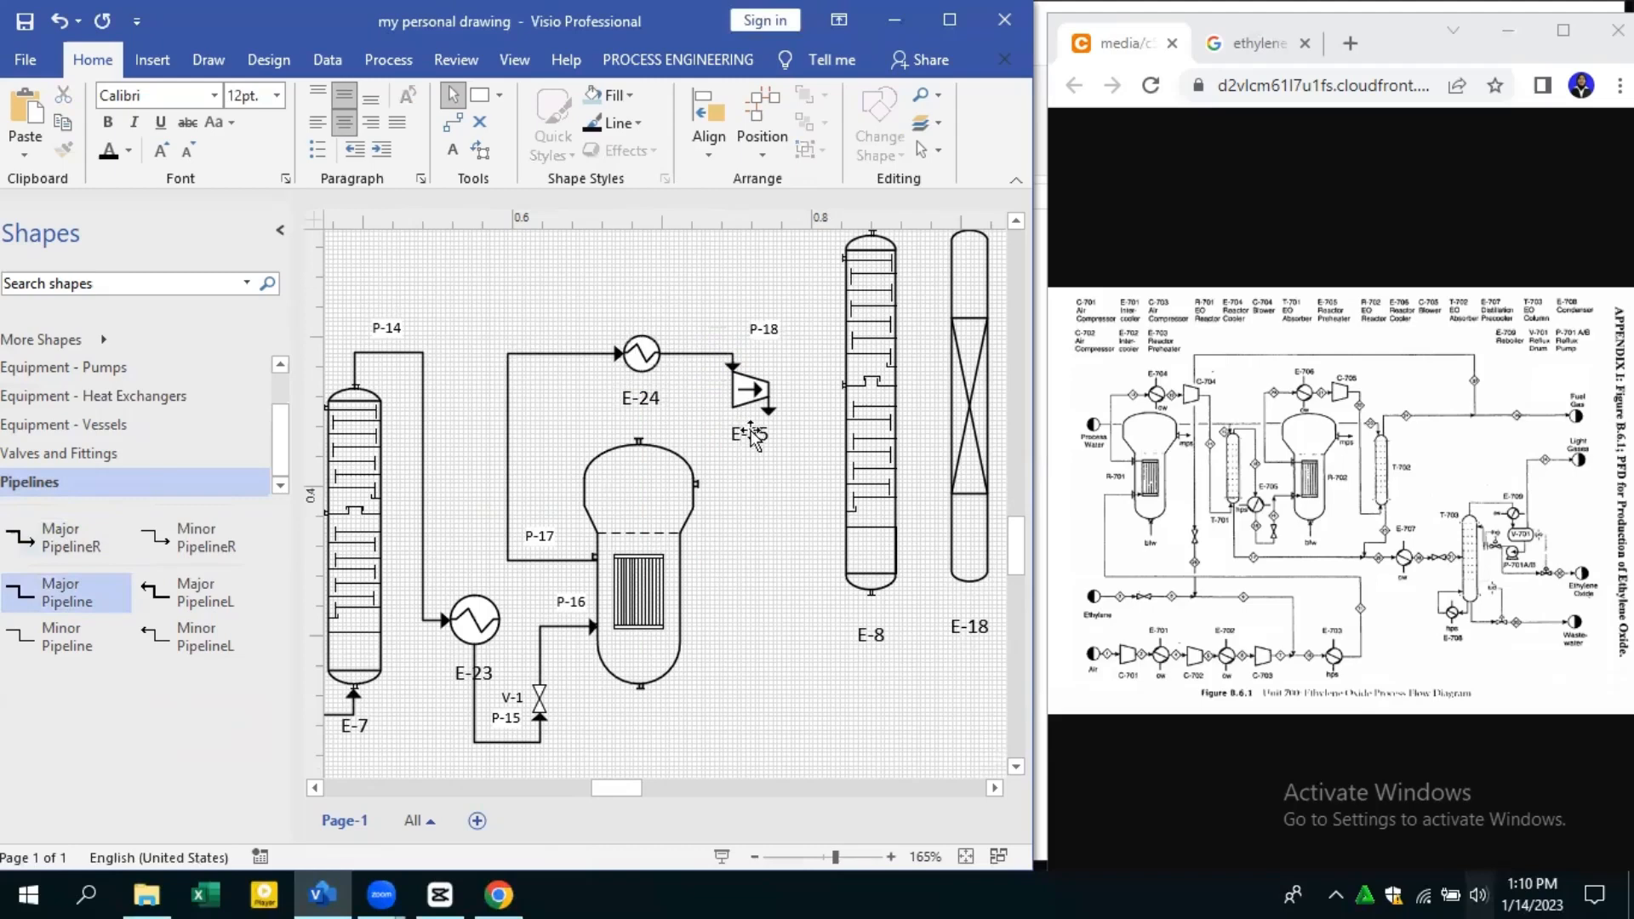
Connect compressor E-25's outlet to the base of column E-8 with an arrowed major pipeline
drag(73, 540, 813, 461)
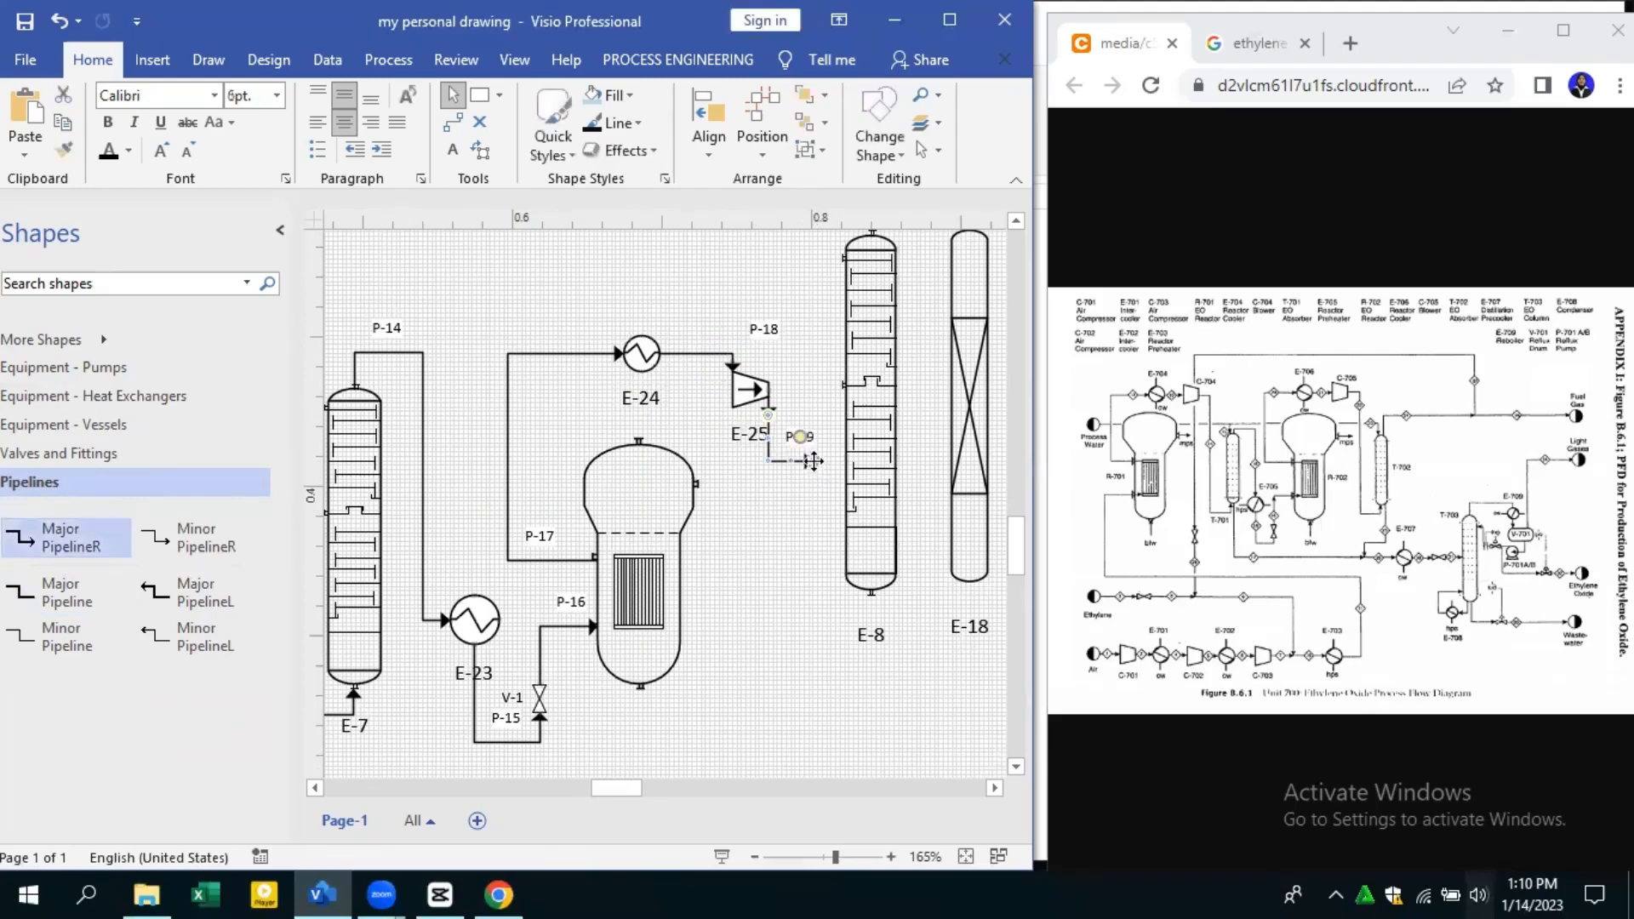
drag(872, 593, 829, 624)
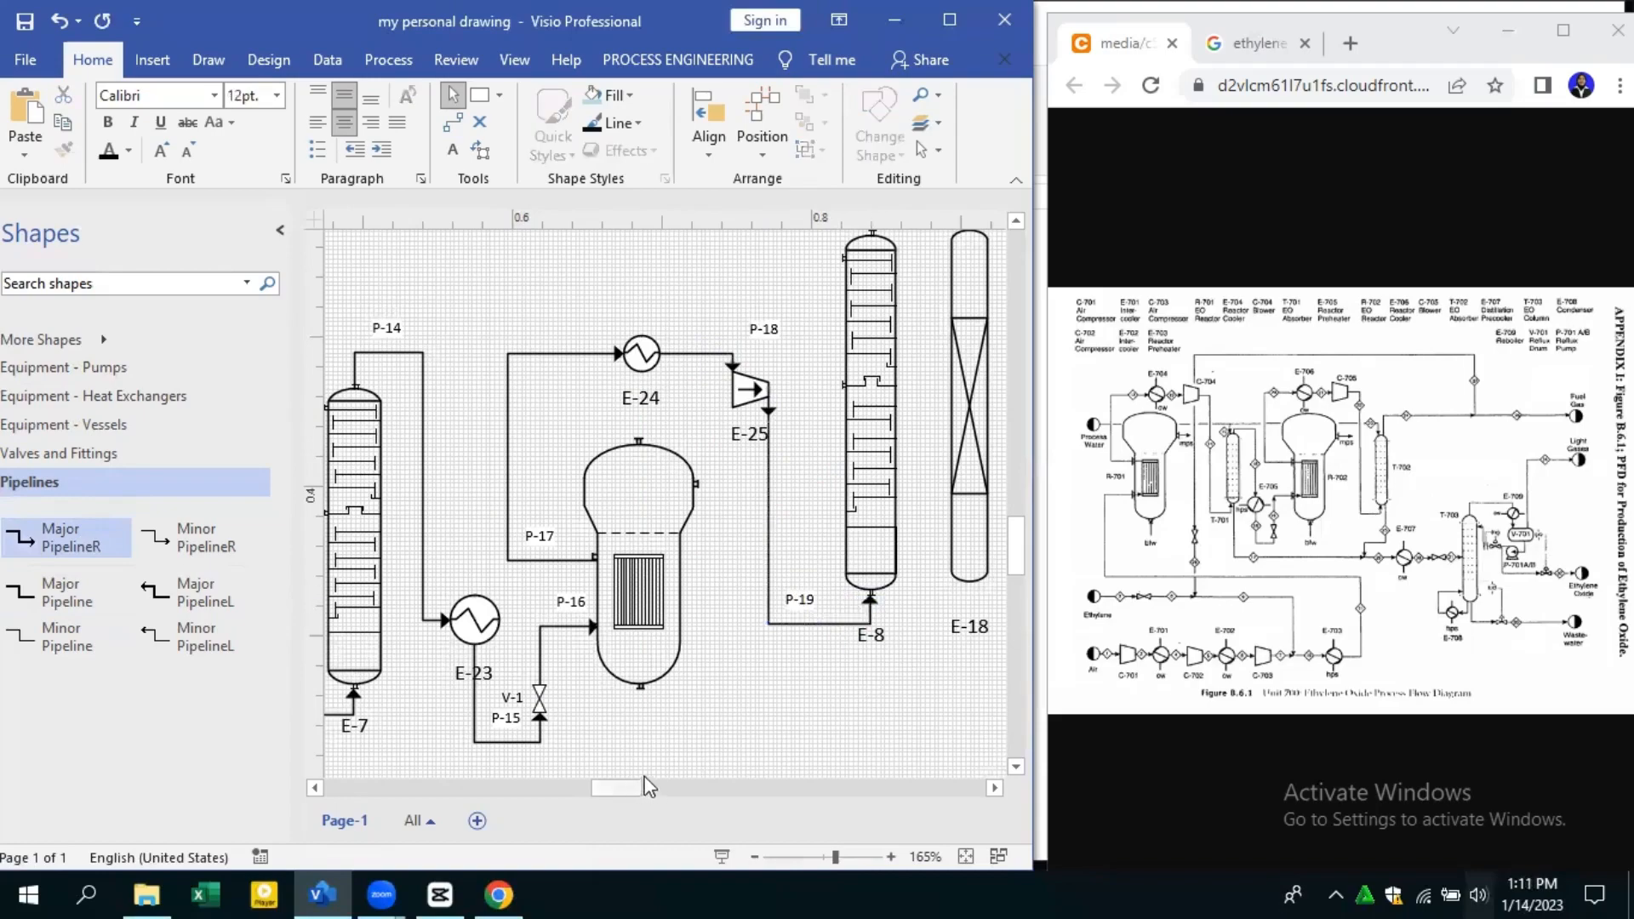
click(643, 781)
Move column E-8 down slightly and lower the horizontal run of its inlet pipeline P-19 beneath the column label
drag(634, 770, 630, 779)
scroll(628, 709, up, 3)
scroll(759, 569, down, 1)
scroll(760, 569, down, 1)
click(734, 533)
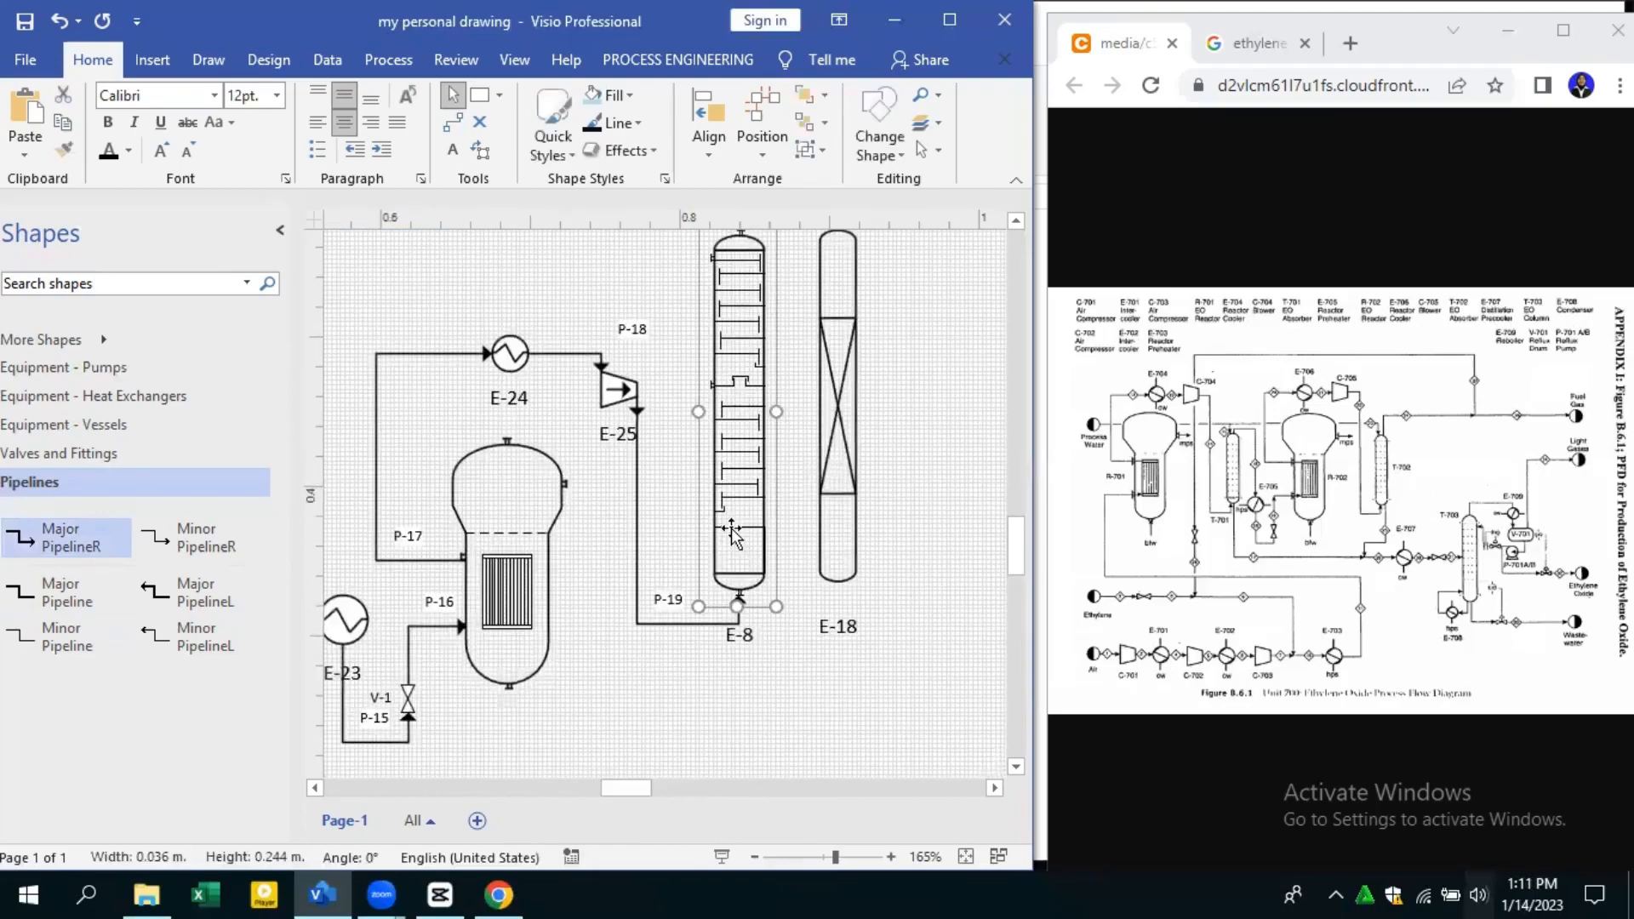
key(Down)
key(Down)
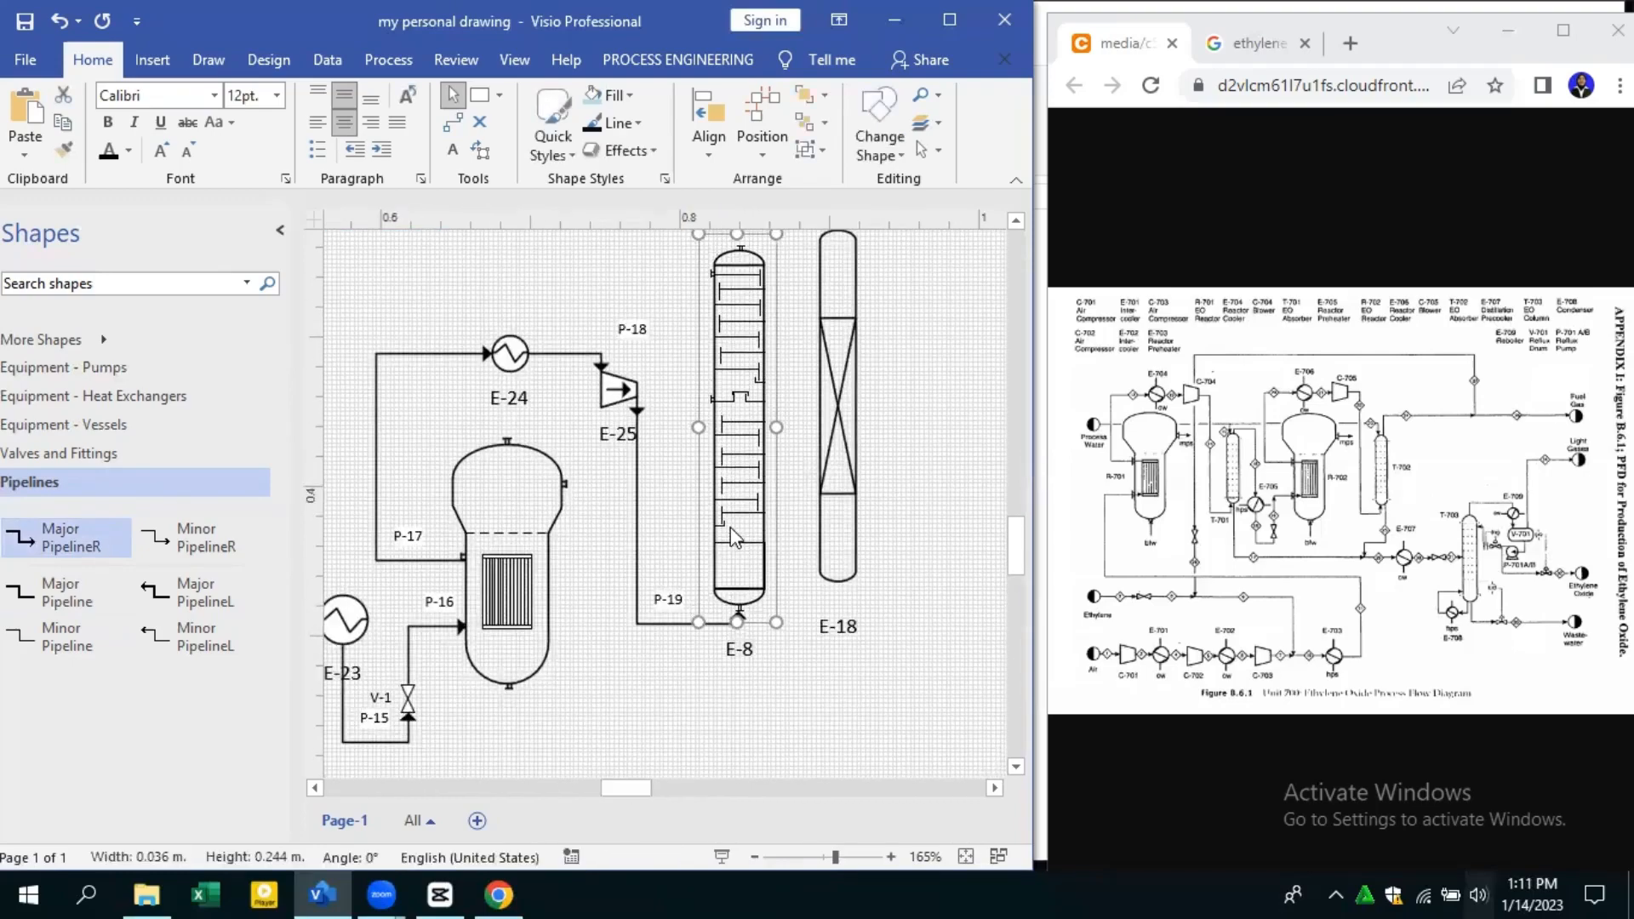
click(681, 625)
drag(682, 625, 678, 677)
Nudge column E-8 further down and drop the horizontal run of pipeline P-19 well below its base
click(743, 581)
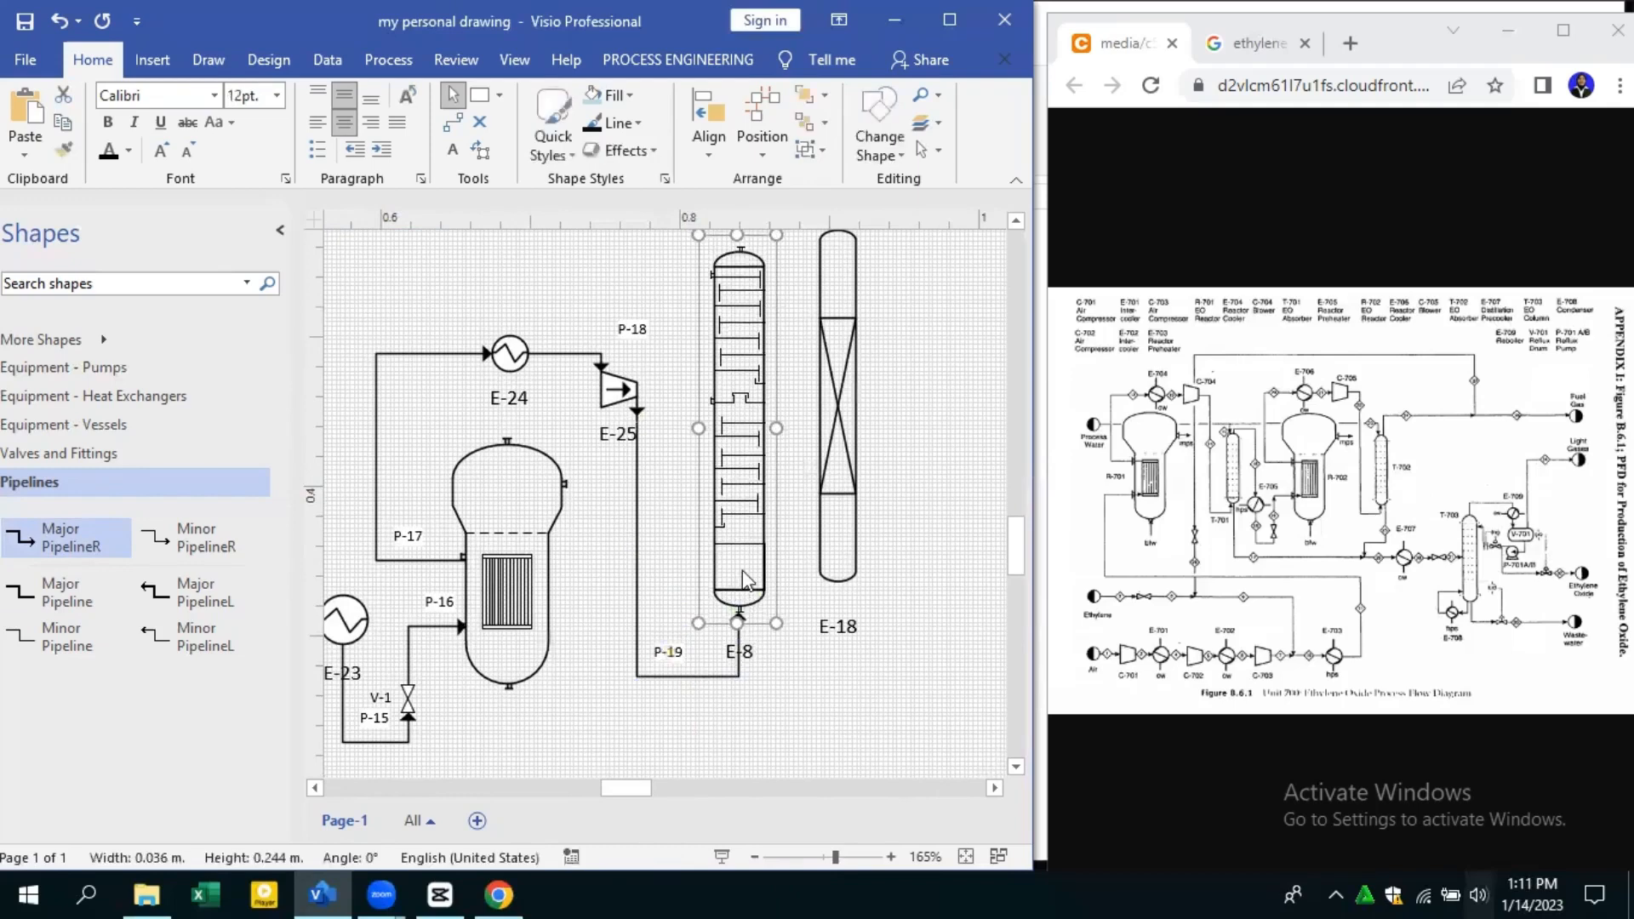
key(Down)
key(Down)
key(Down)
key(Down)
key(Down)
key(Down)
key(Down)
key(Down)
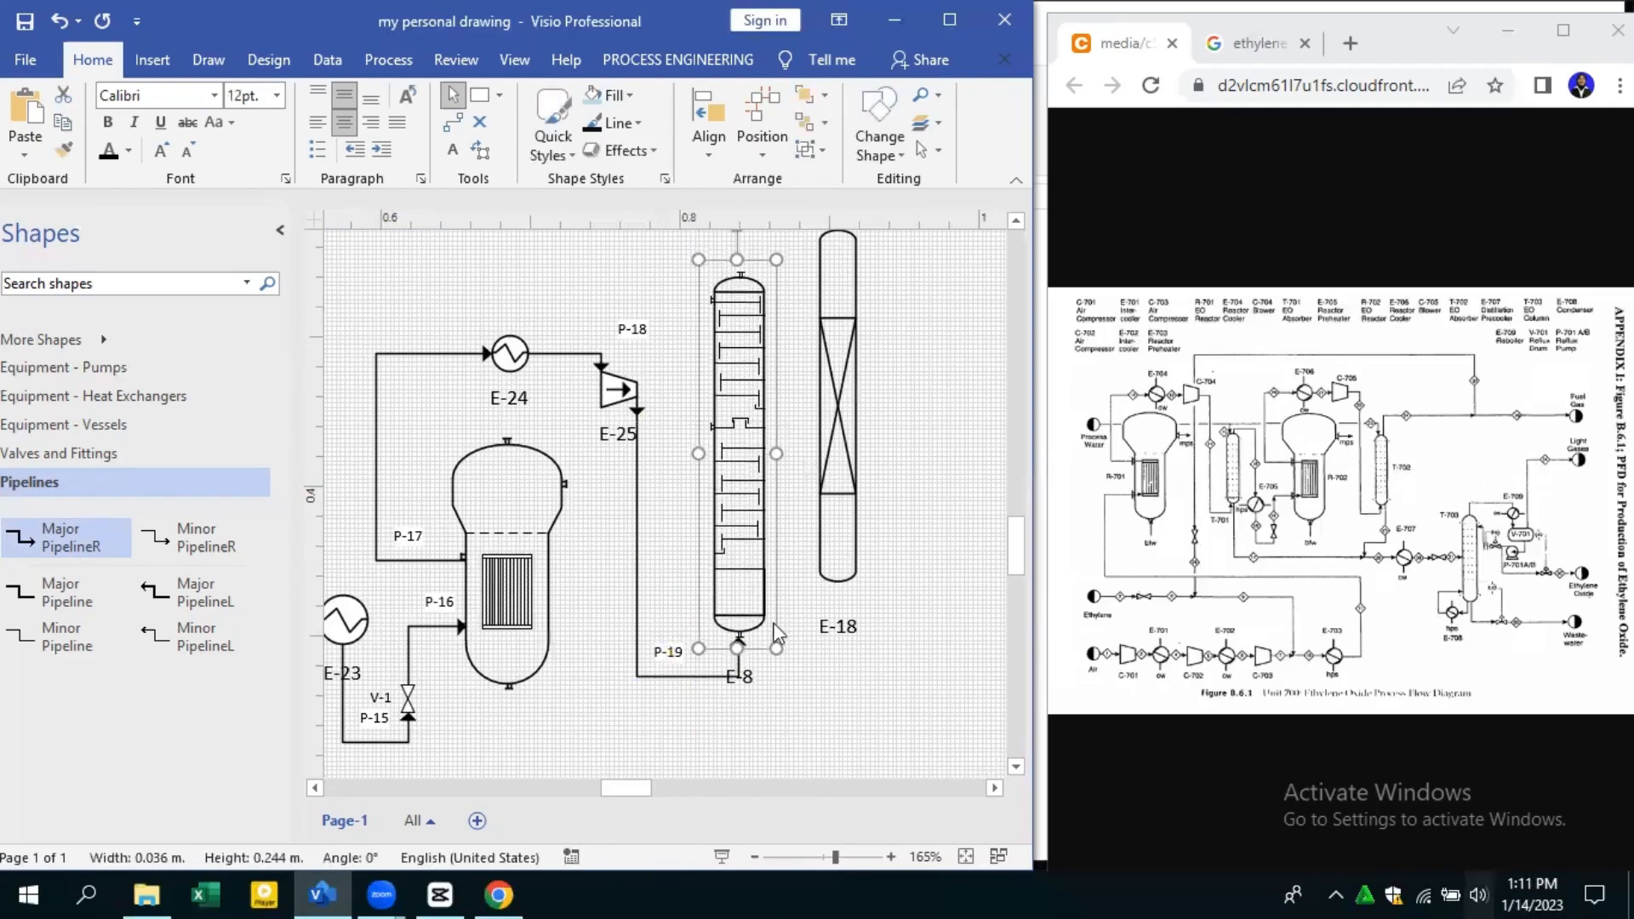
click(687, 677)
click(694, 756)
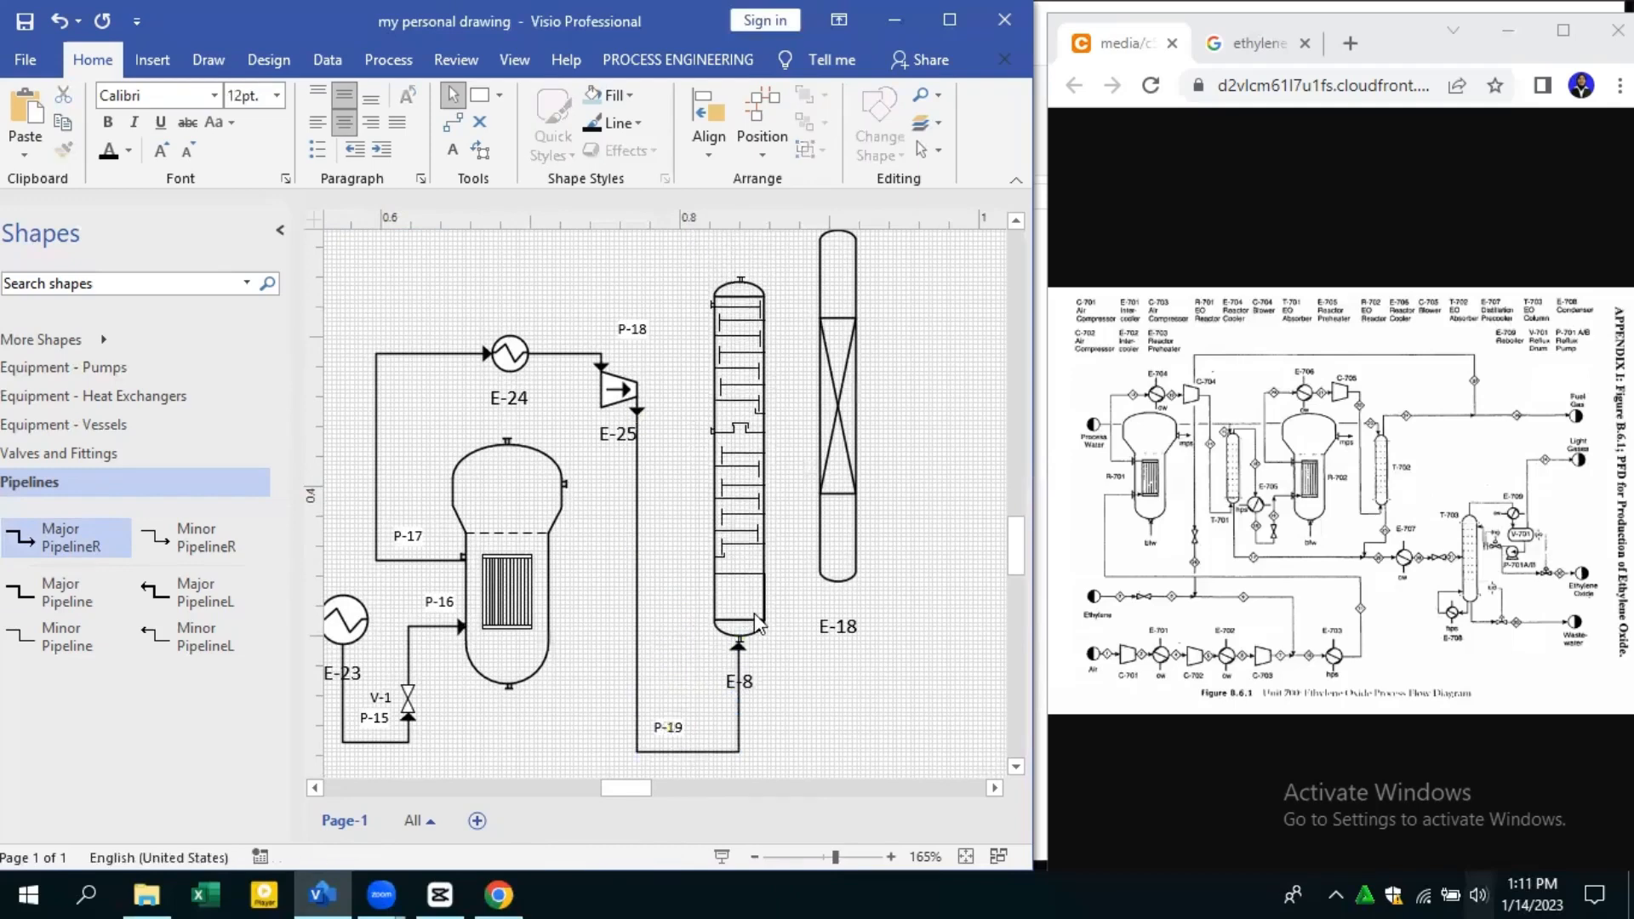
Lower column E-8 once more and raise pipeline P-19's horizontal run to just below the column label
scroll(755, 613, down, 2)
click(739, 545)
key(Down)
key(Down)
key(Down)
key(Down)
key(Down)
key(Down)
key(Down)
key(Down)
key(Down)
key(Down)
key(Down)
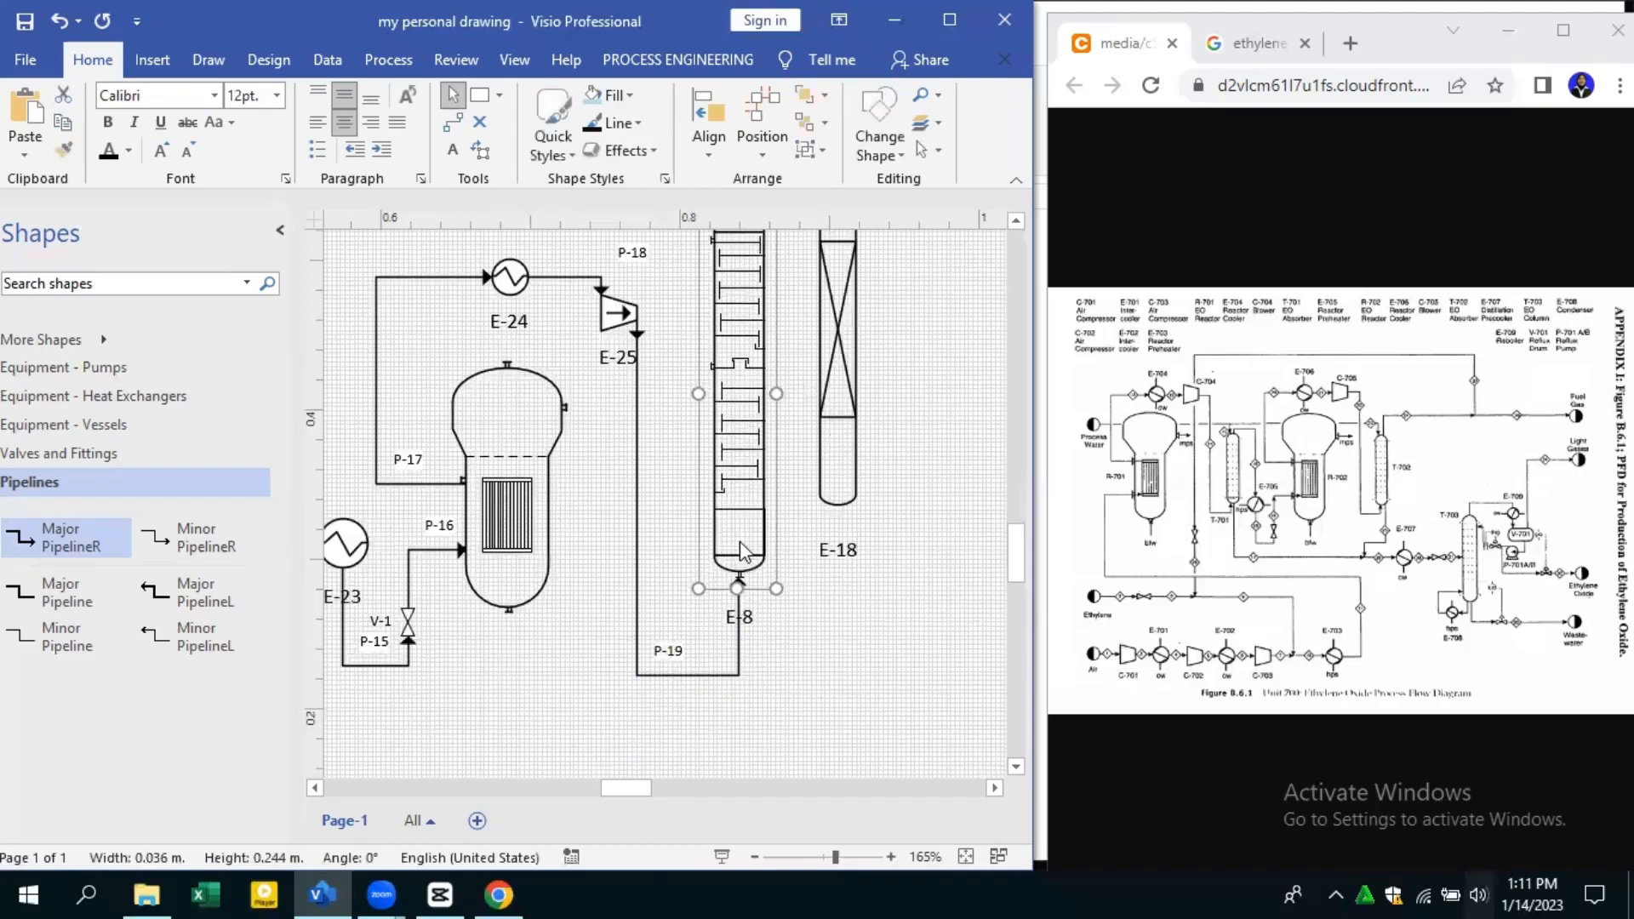
click(672, 661)
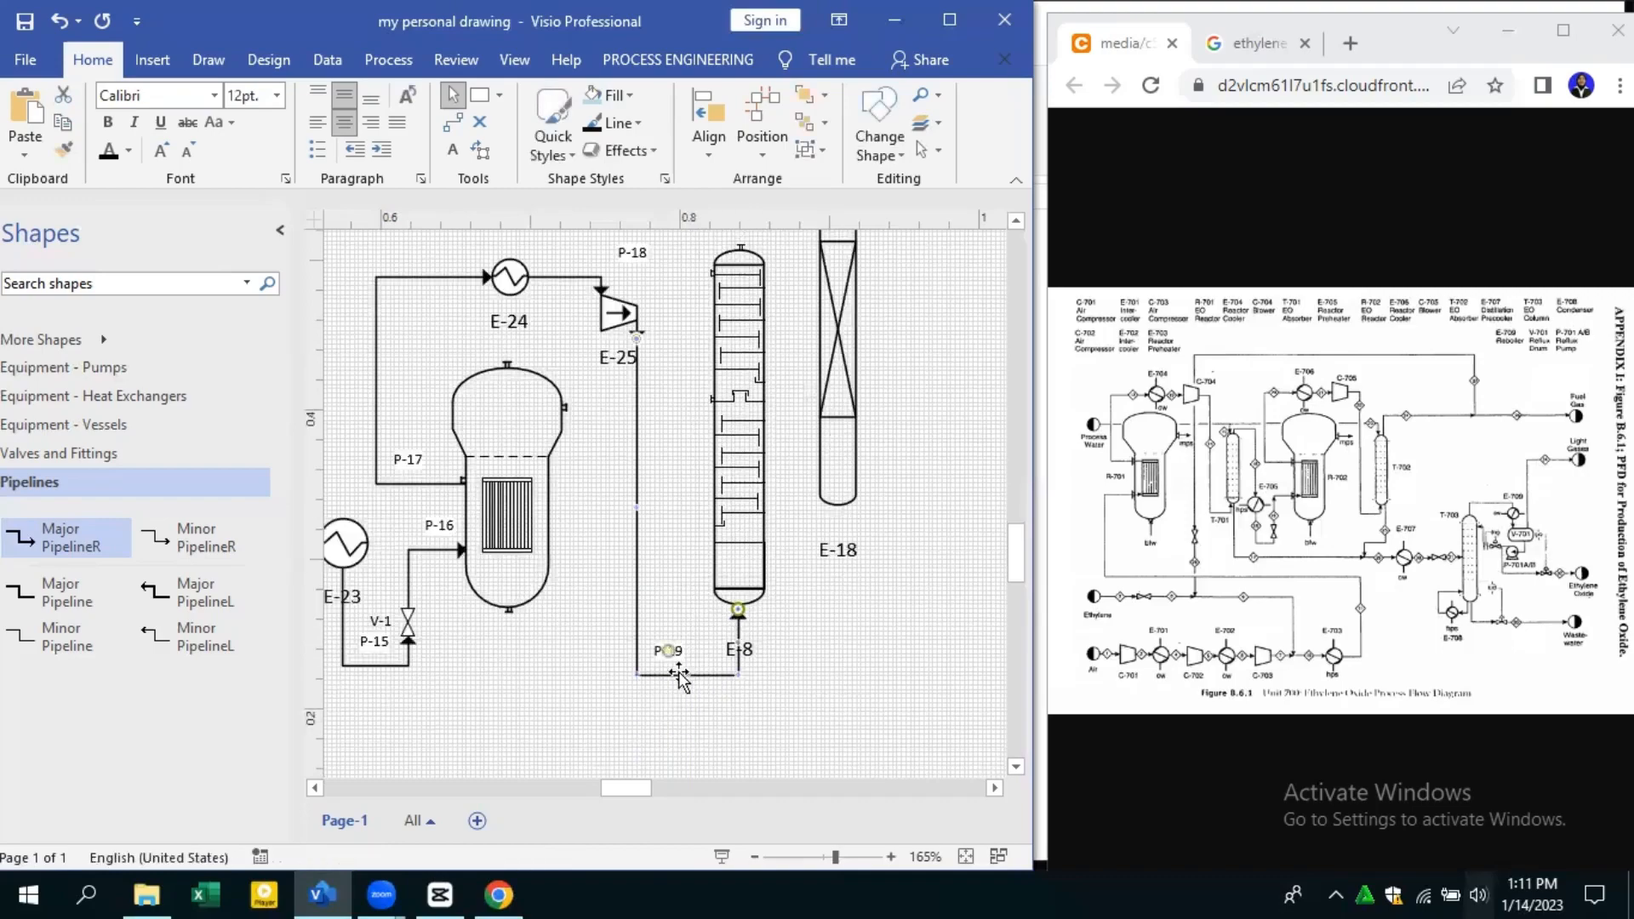
drag(679, 675, 672, 661)
click(749, 767)
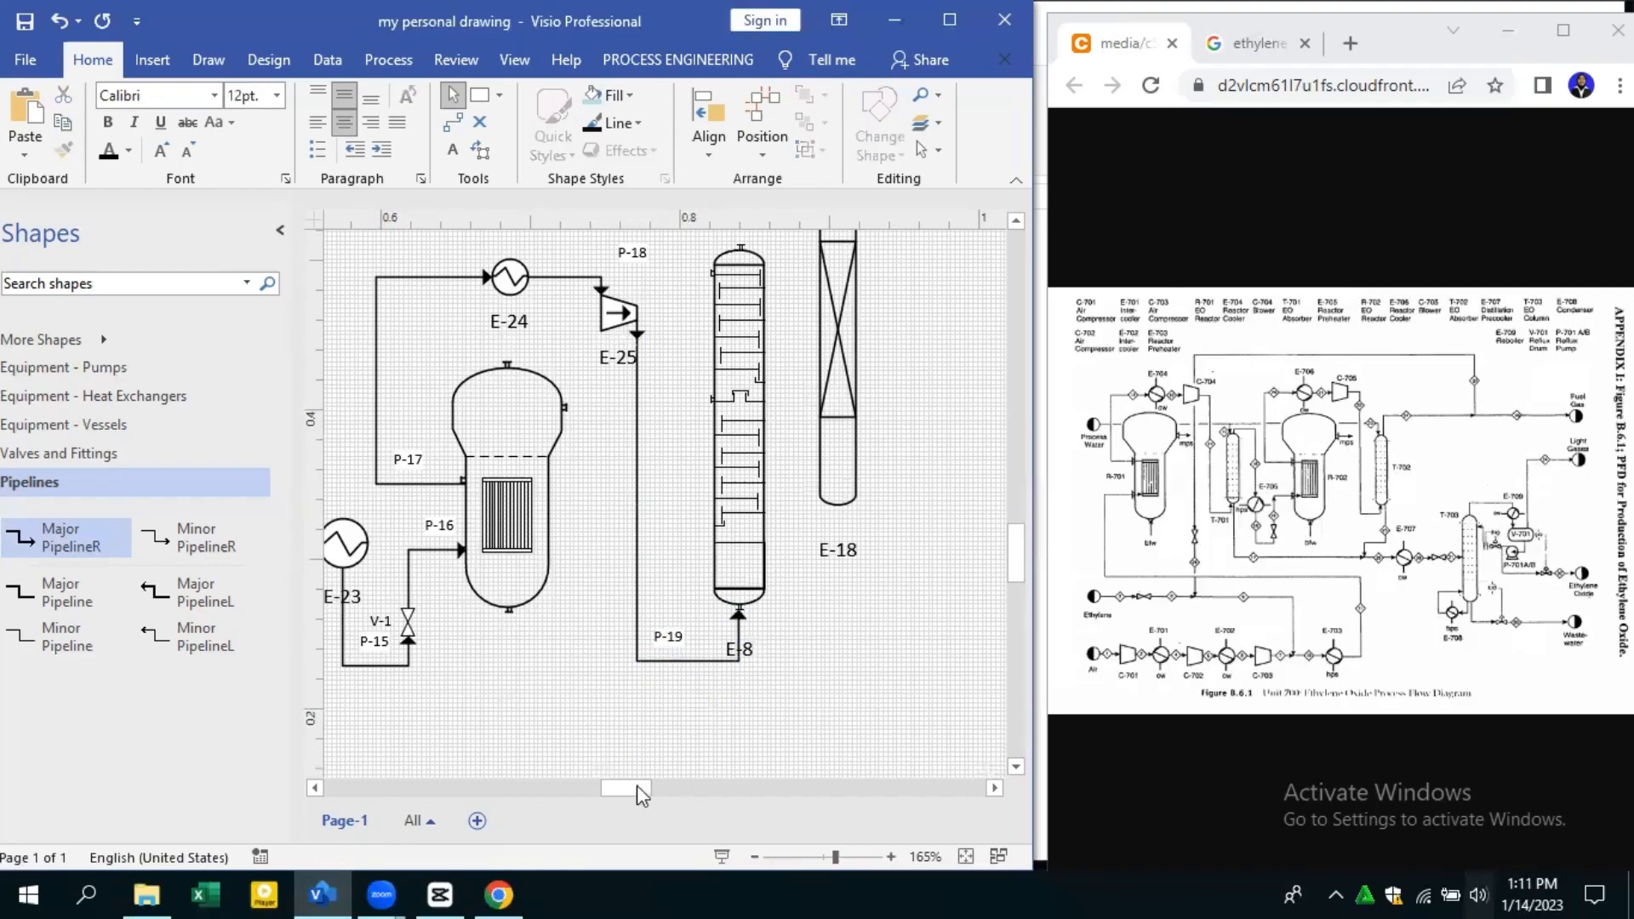
Move packed column E-18 down and to the right, beside the page's right edge
drag(637, 787, 639, 787)
drag(792, 462, 904, 699)
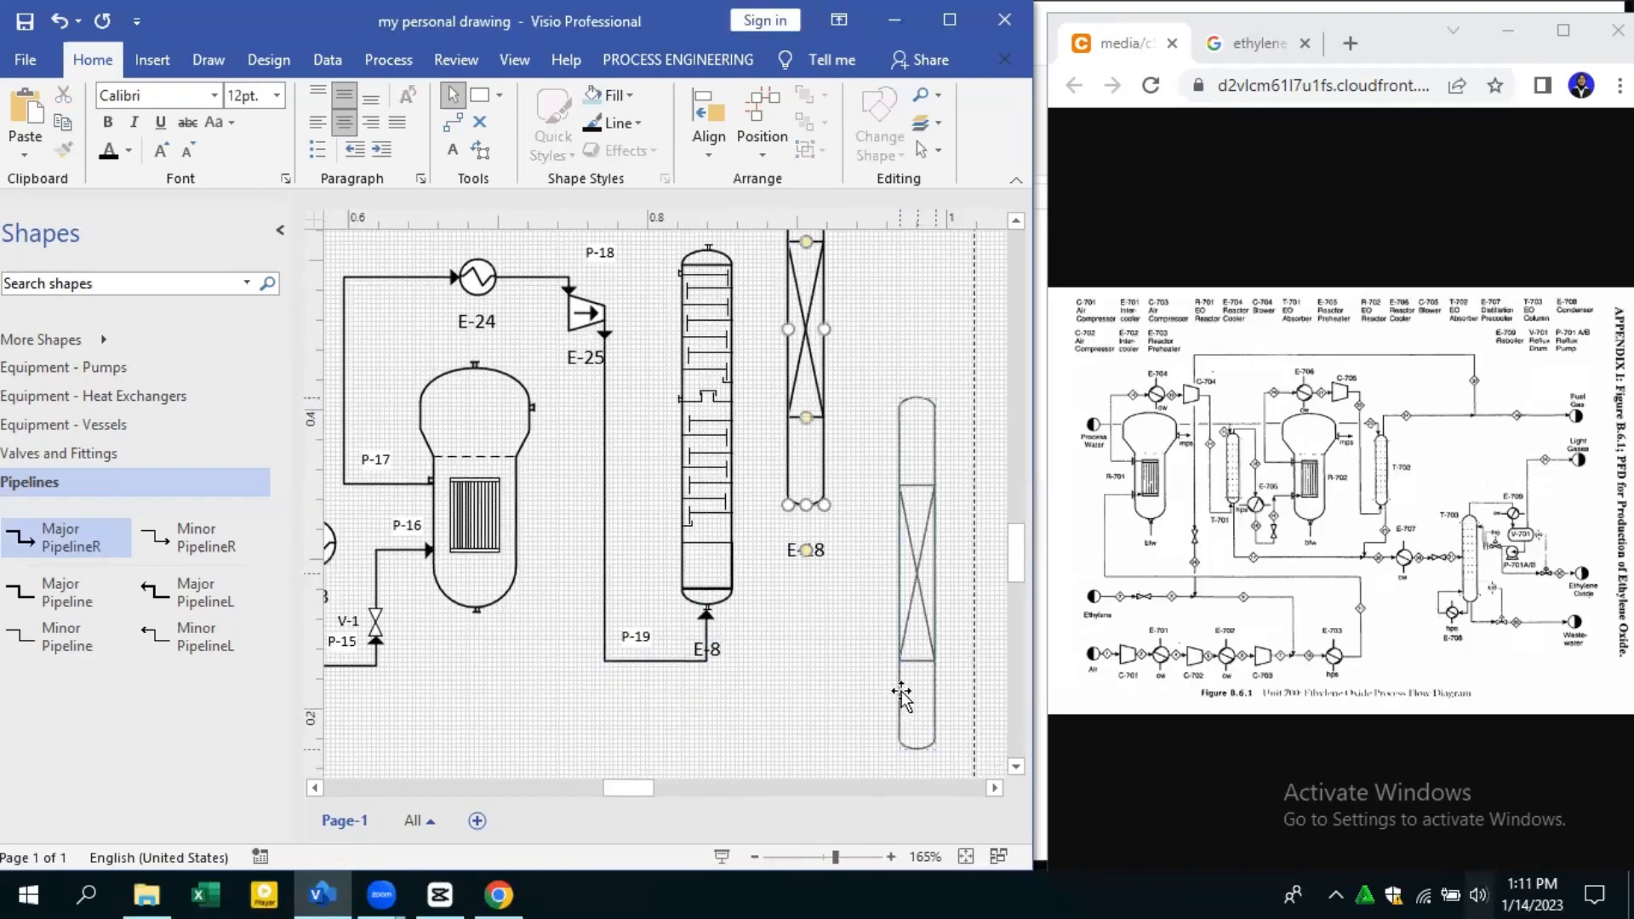
scroll(904, 700, down, 3)
drag(908, 439, 941, 537)
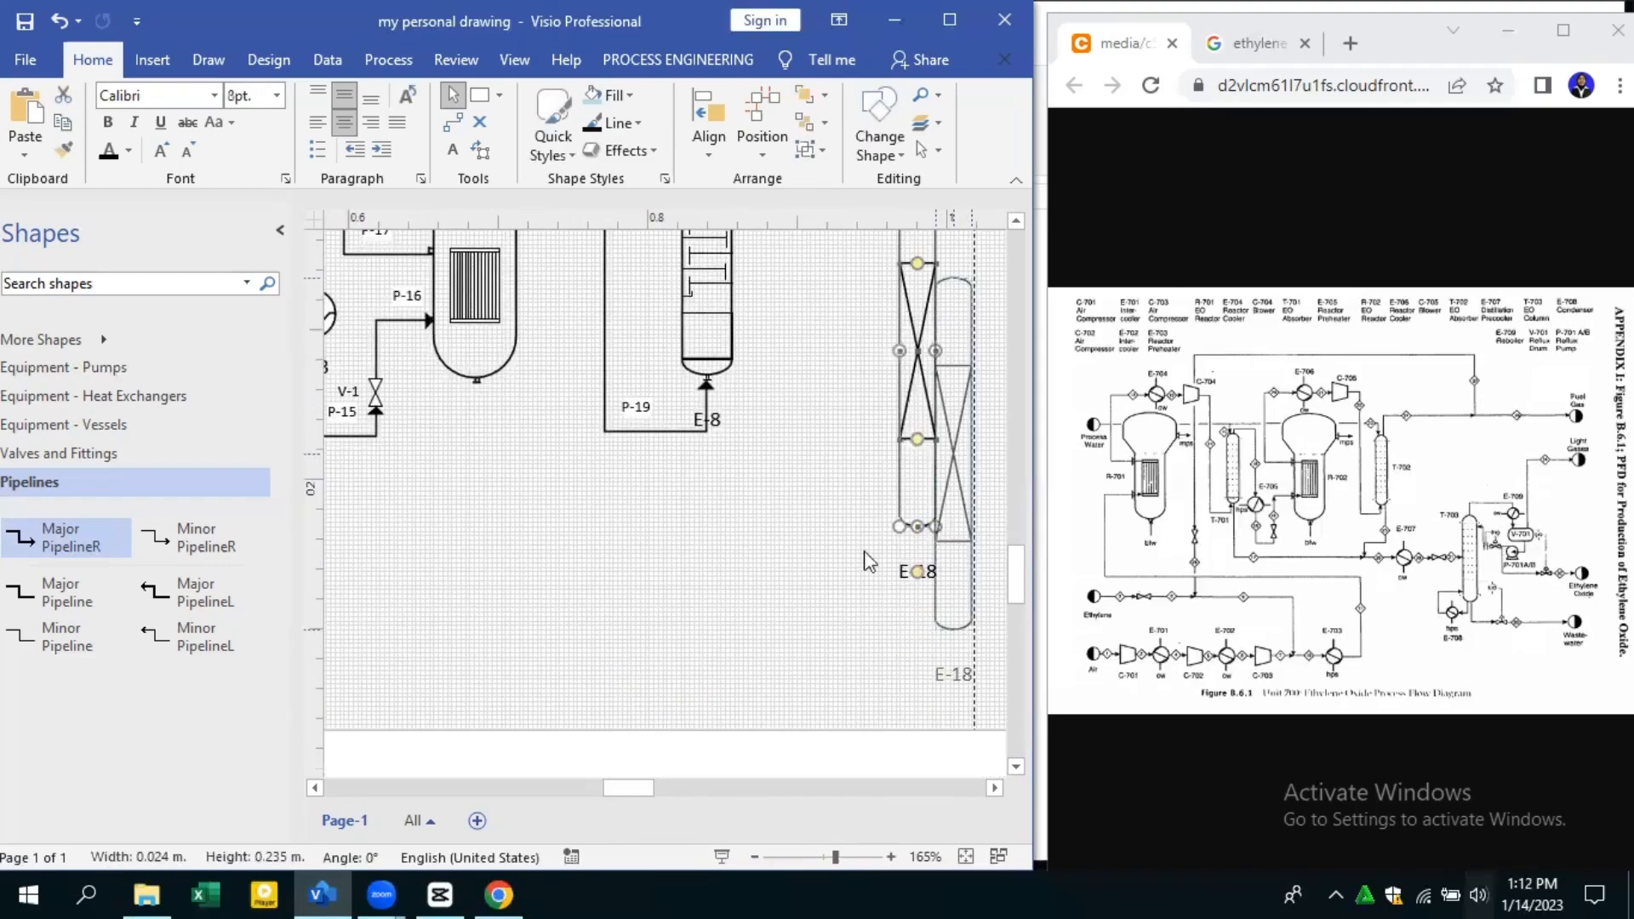
click(869, 562)
Run an arrowed major pipeline from column E-7's base toward E-18, ending below and left of E-8, and move E-18 down slightly
drag(625, 788, 604, 789)
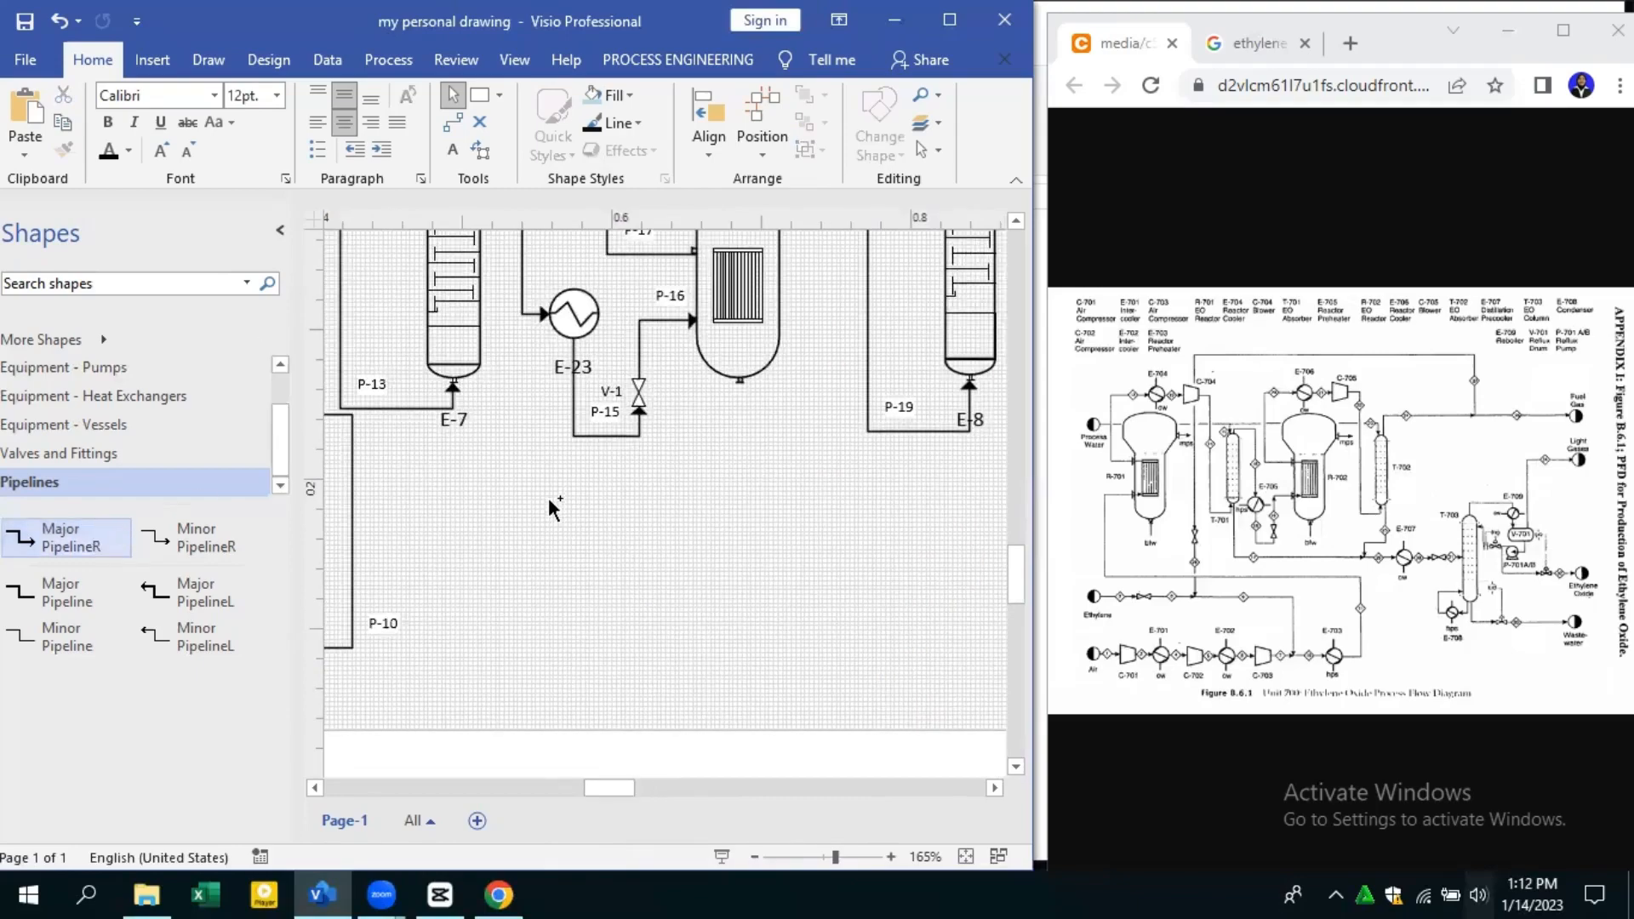
mouse_move(466, 376)
mouse_down()
mouse_move(511, 419)
mouse_move(854, 549)
mouse_up()
drag(620, 789, 647, 790)
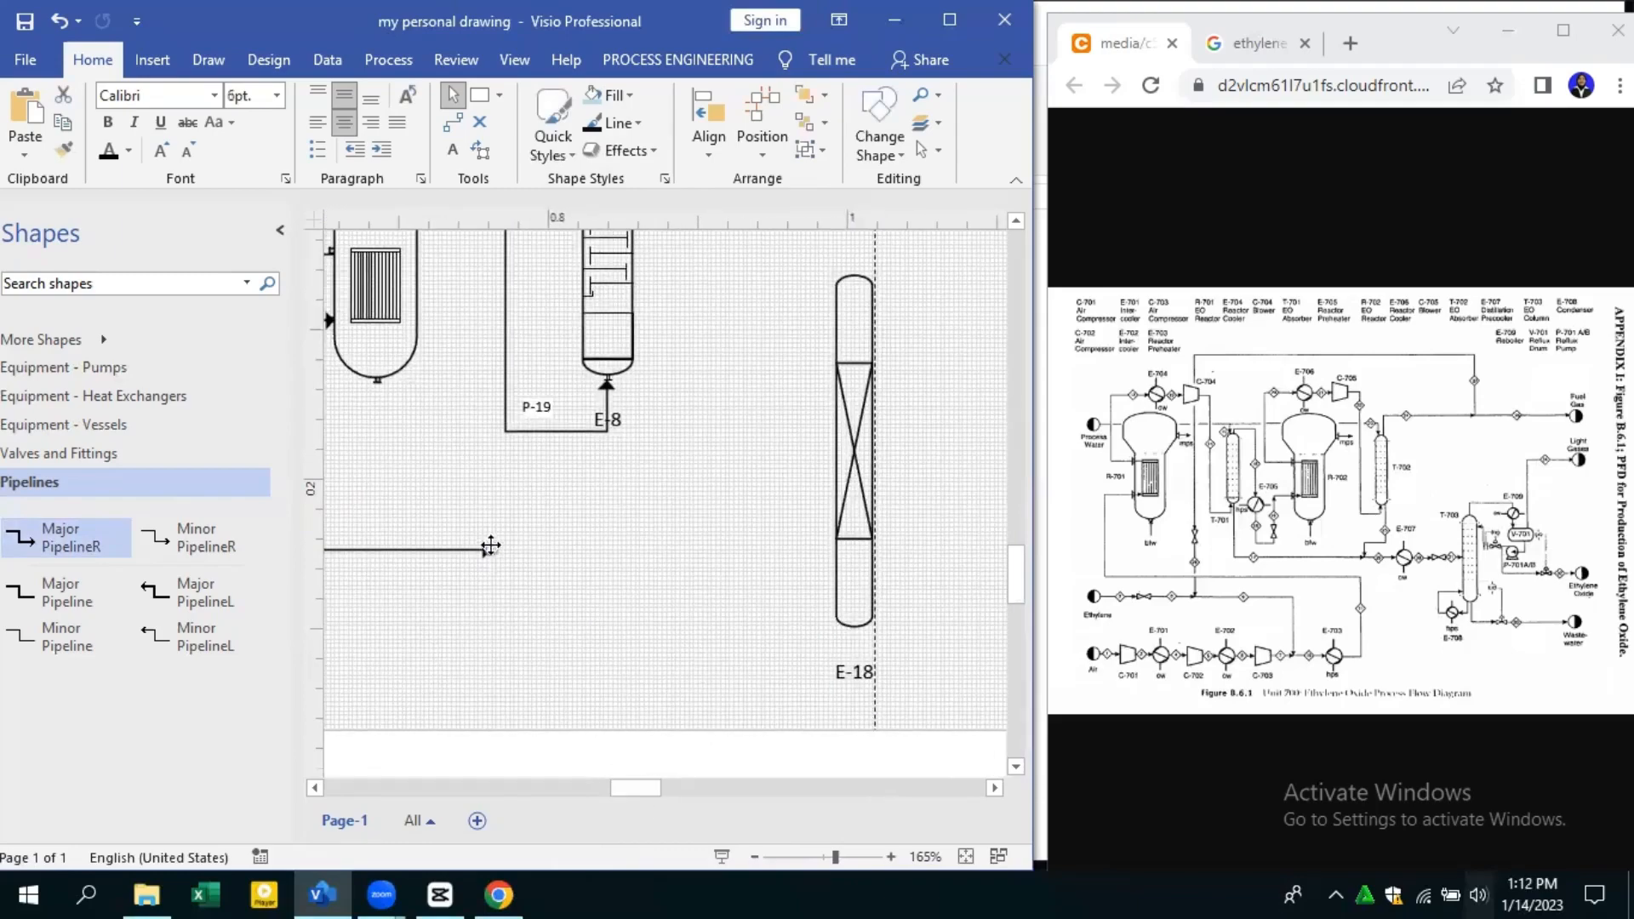
drag(495, 500, 492, 492)
drag(843, 539, 838, 569)
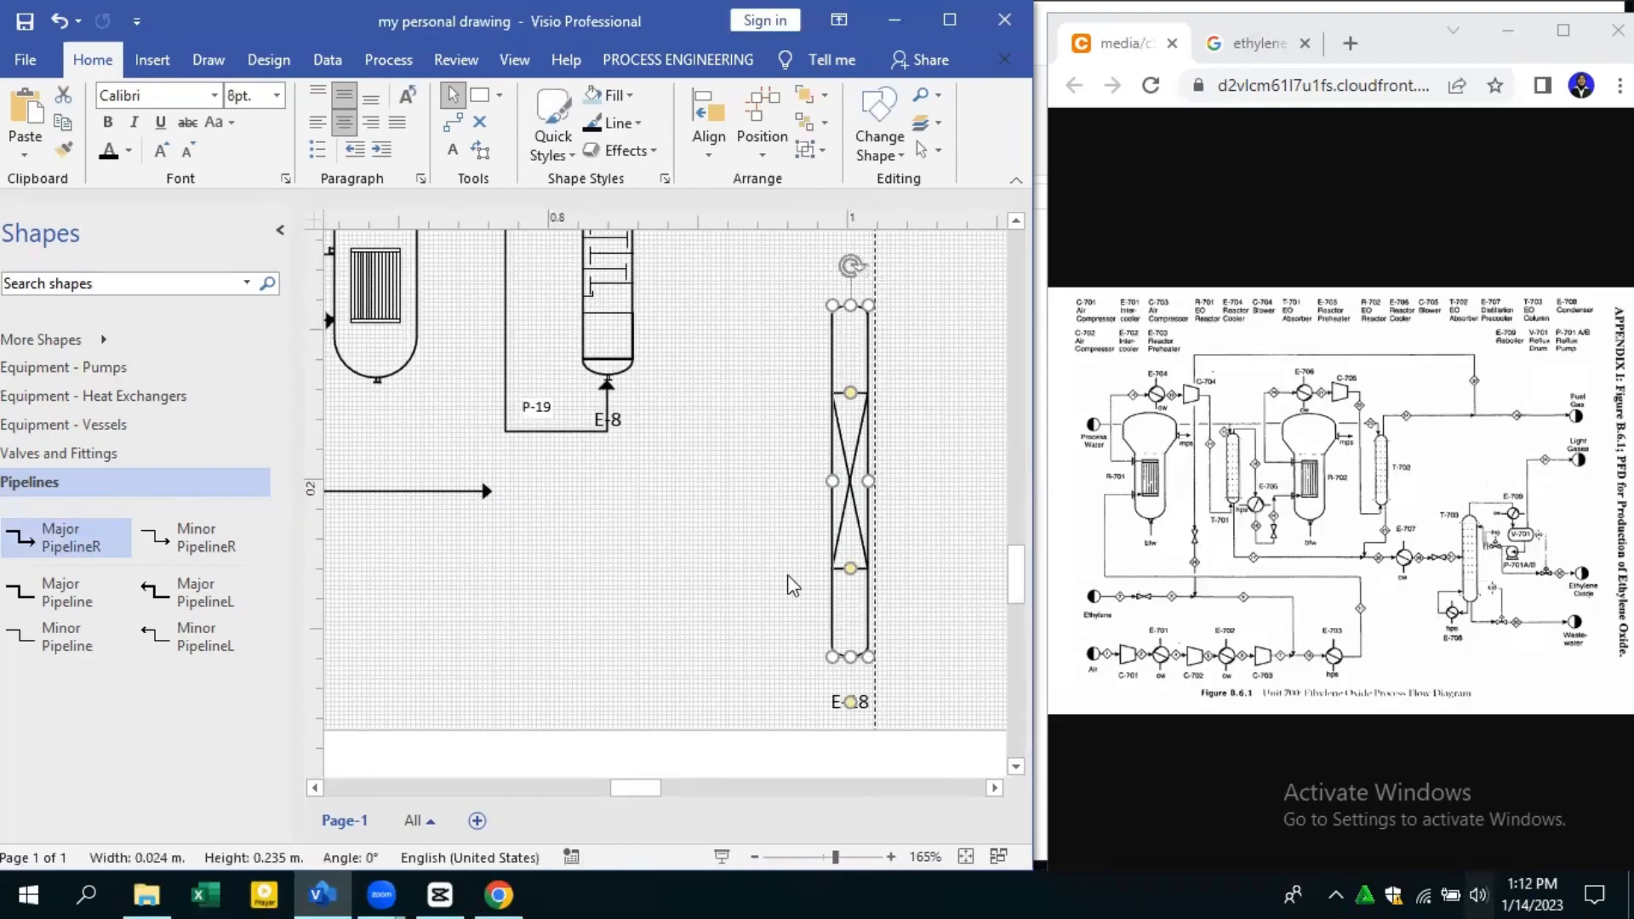
Place a Heat exchanger1 shape at the arrowhead of the pipeline coming from column E-7's base
click(787, 577)
click(85, 396)
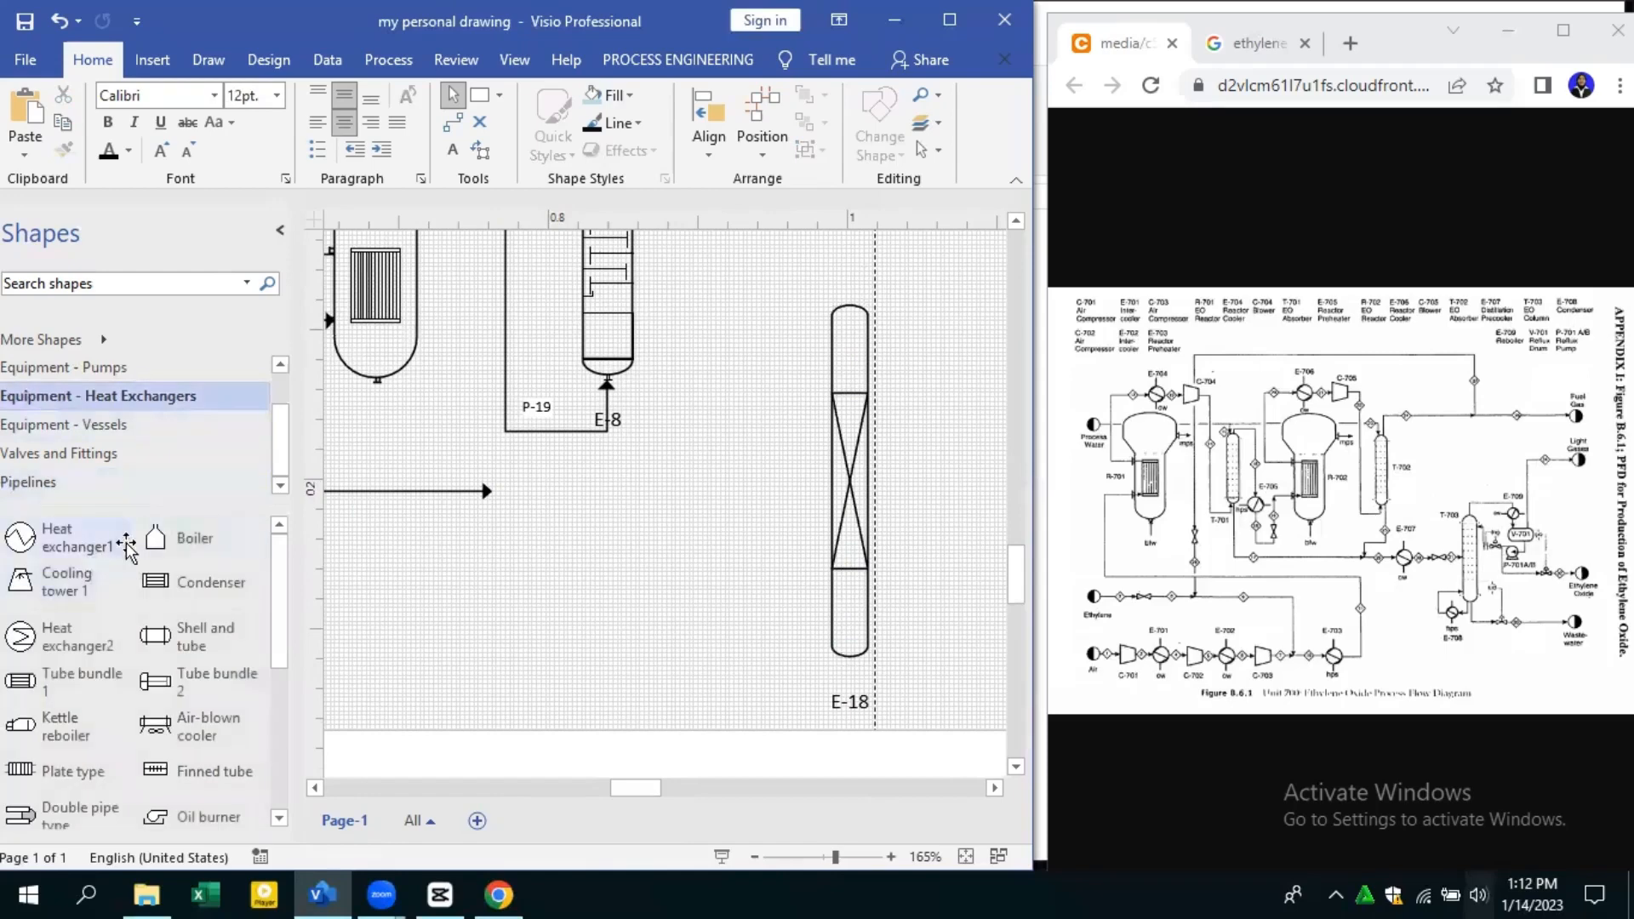
drag(127, 540, 610, 510)
drag(584, 480, 522, 490)
click(675, 547)
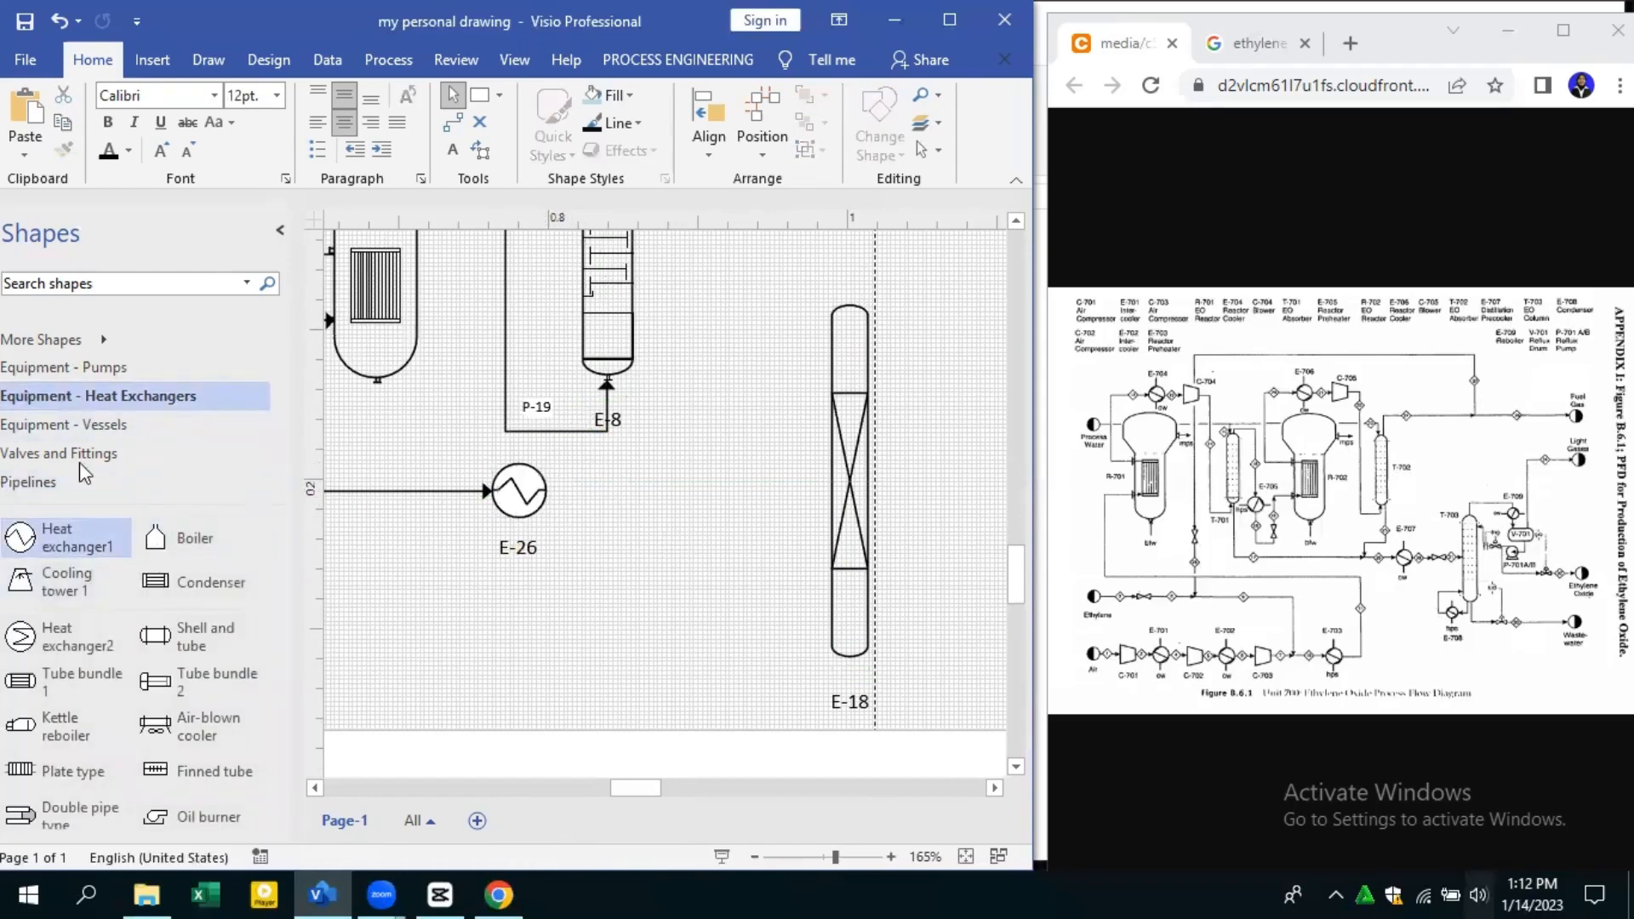
Connect the new exchanger to packed column E-18 with an arrowed major pipeline, shifting the column slightly to straighten the line
click(104, 483)
drag(84, 547, 587, 537)
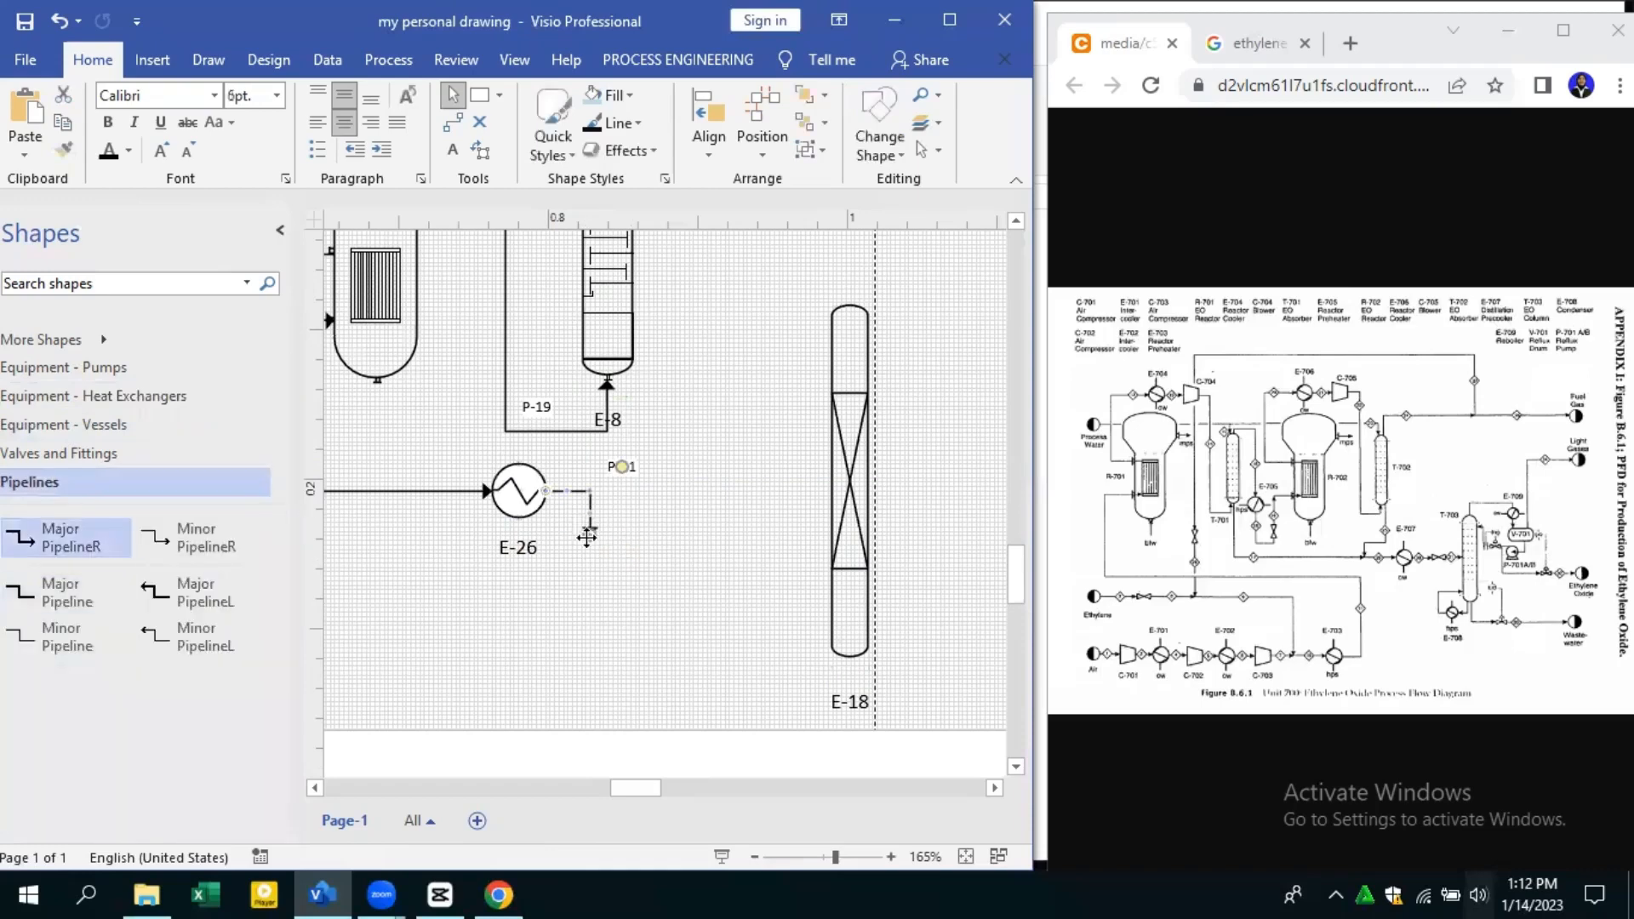
drag(826, 491, 839, 487)
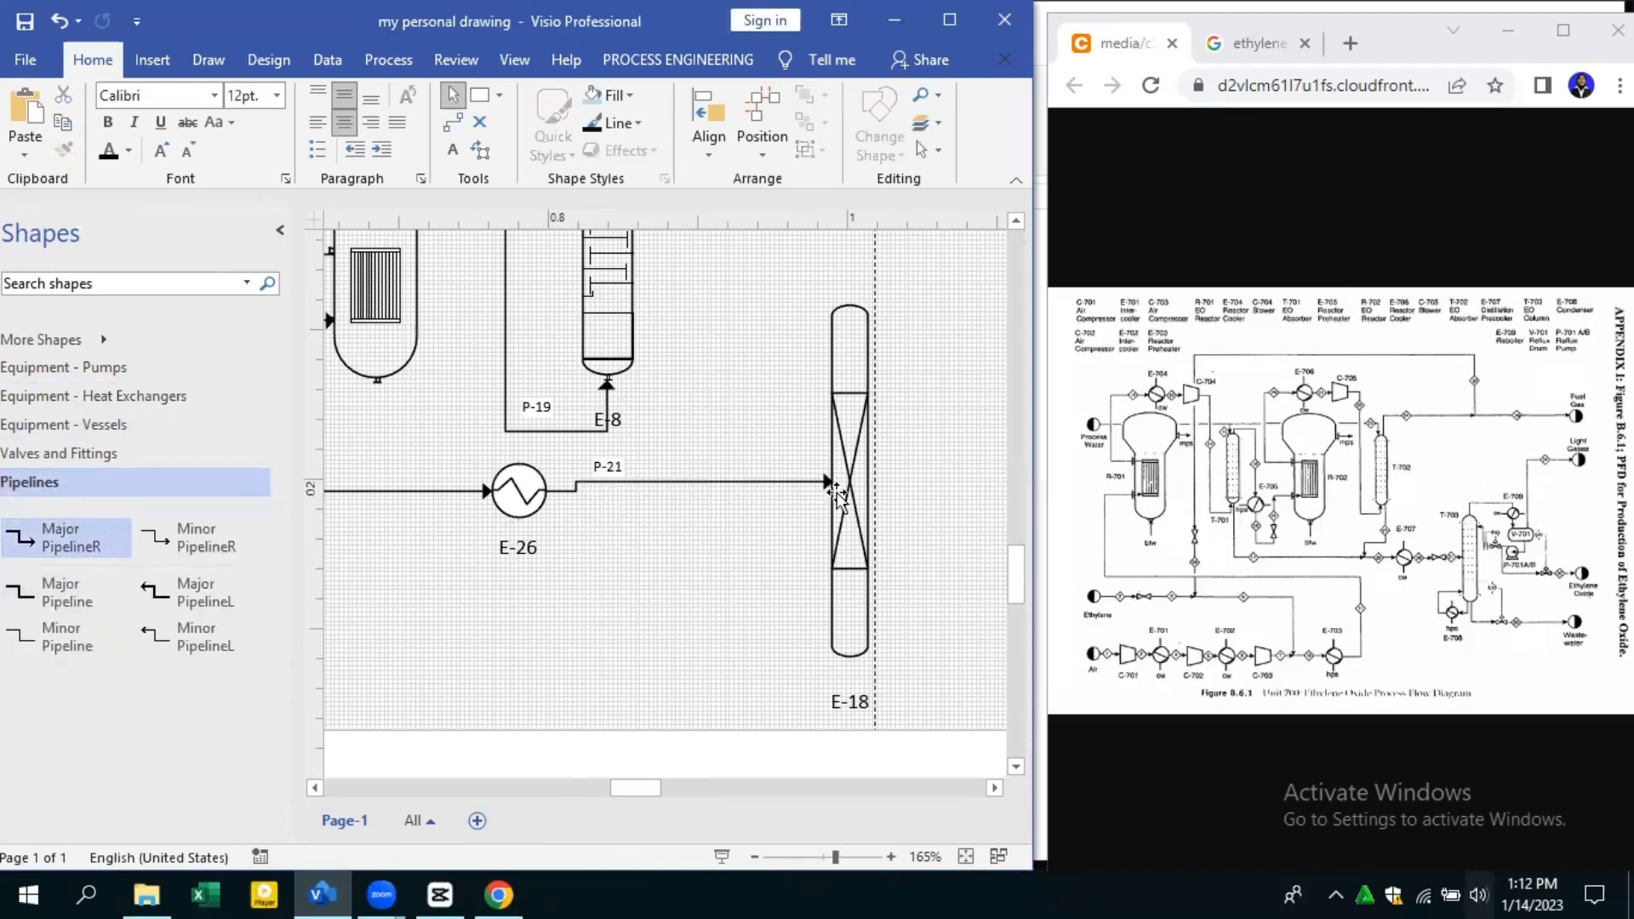
click(846, 451)
key(Down)
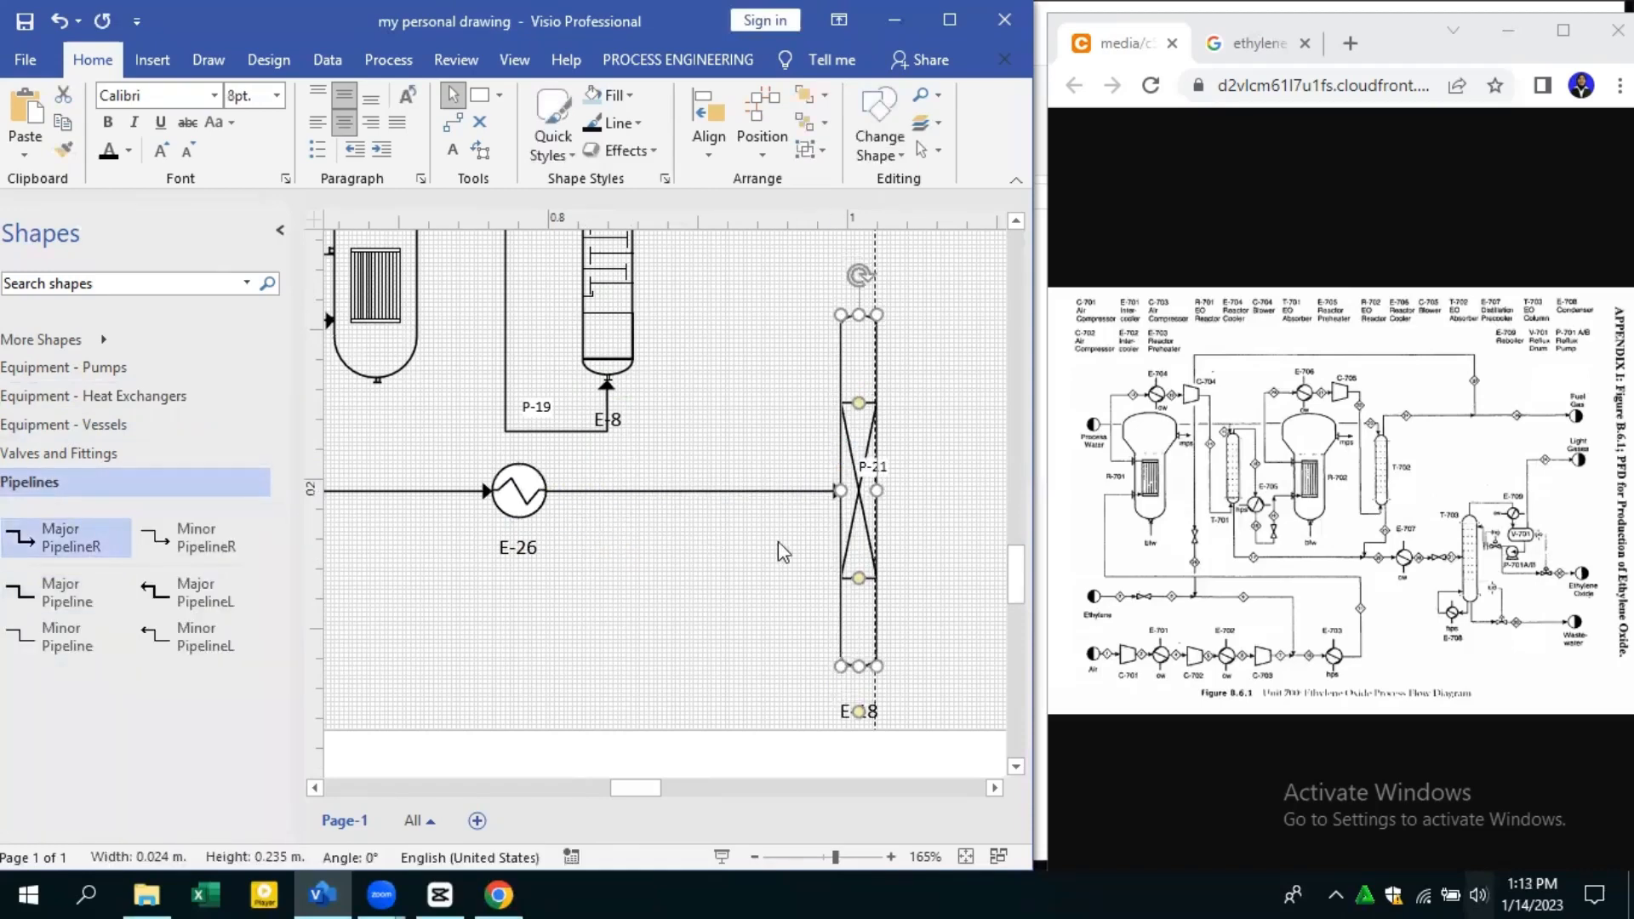
click(778, 543)
Add arrowed major pipelines leaving column E-18's top and base, each ending a short distance to the column's right
scroll(943, 430, up, 1)
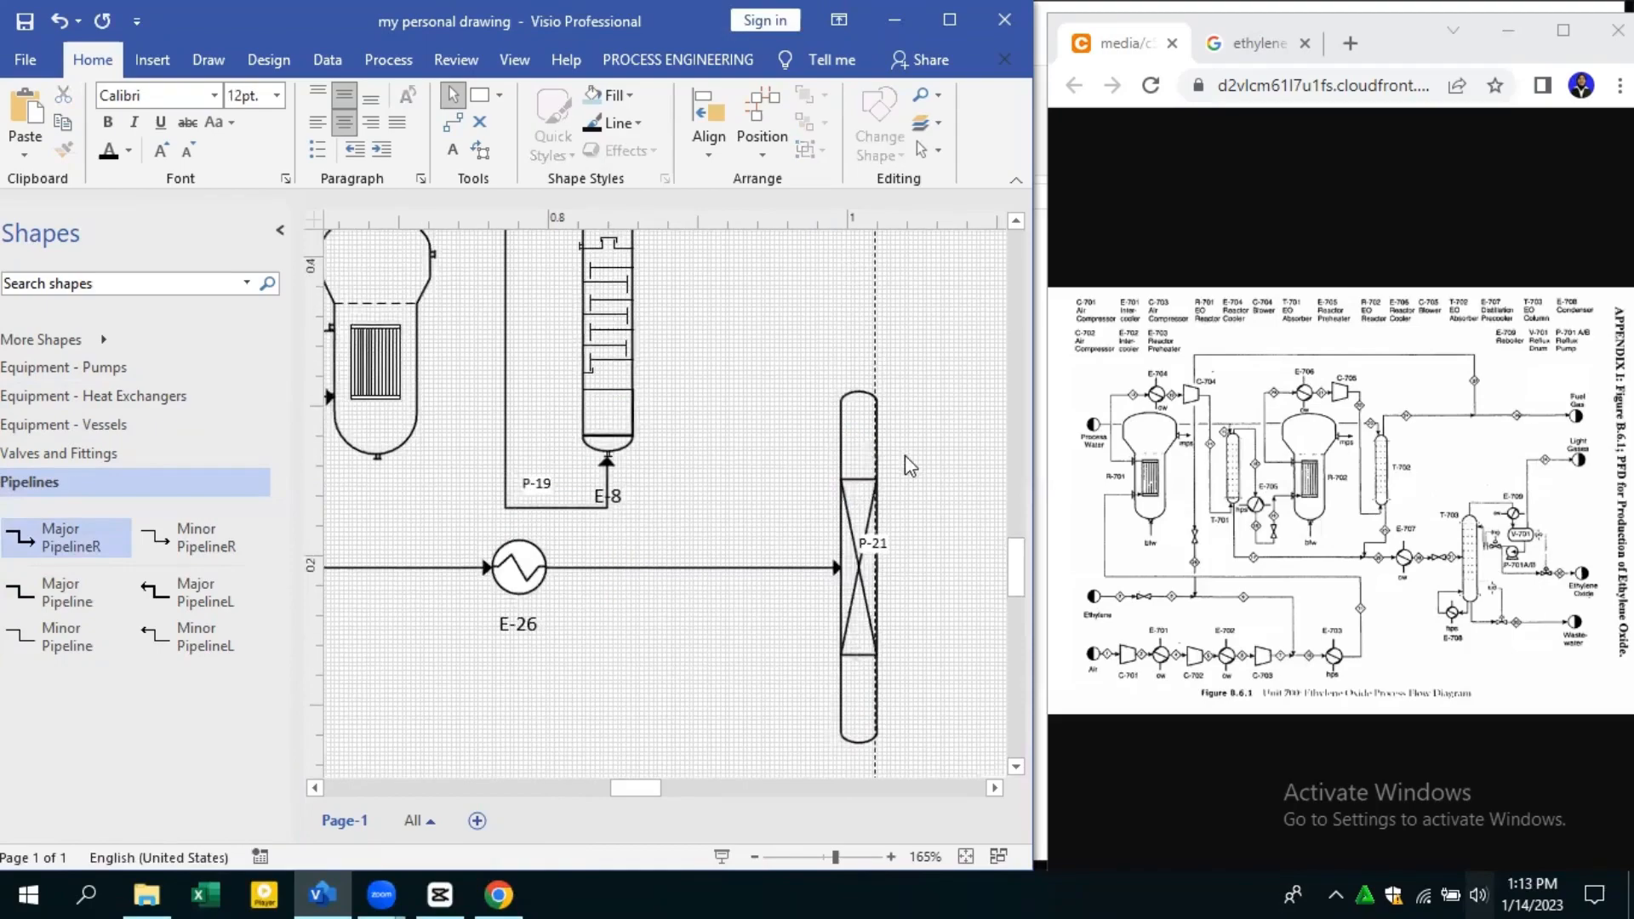
drag(68, 538, 949, 343)
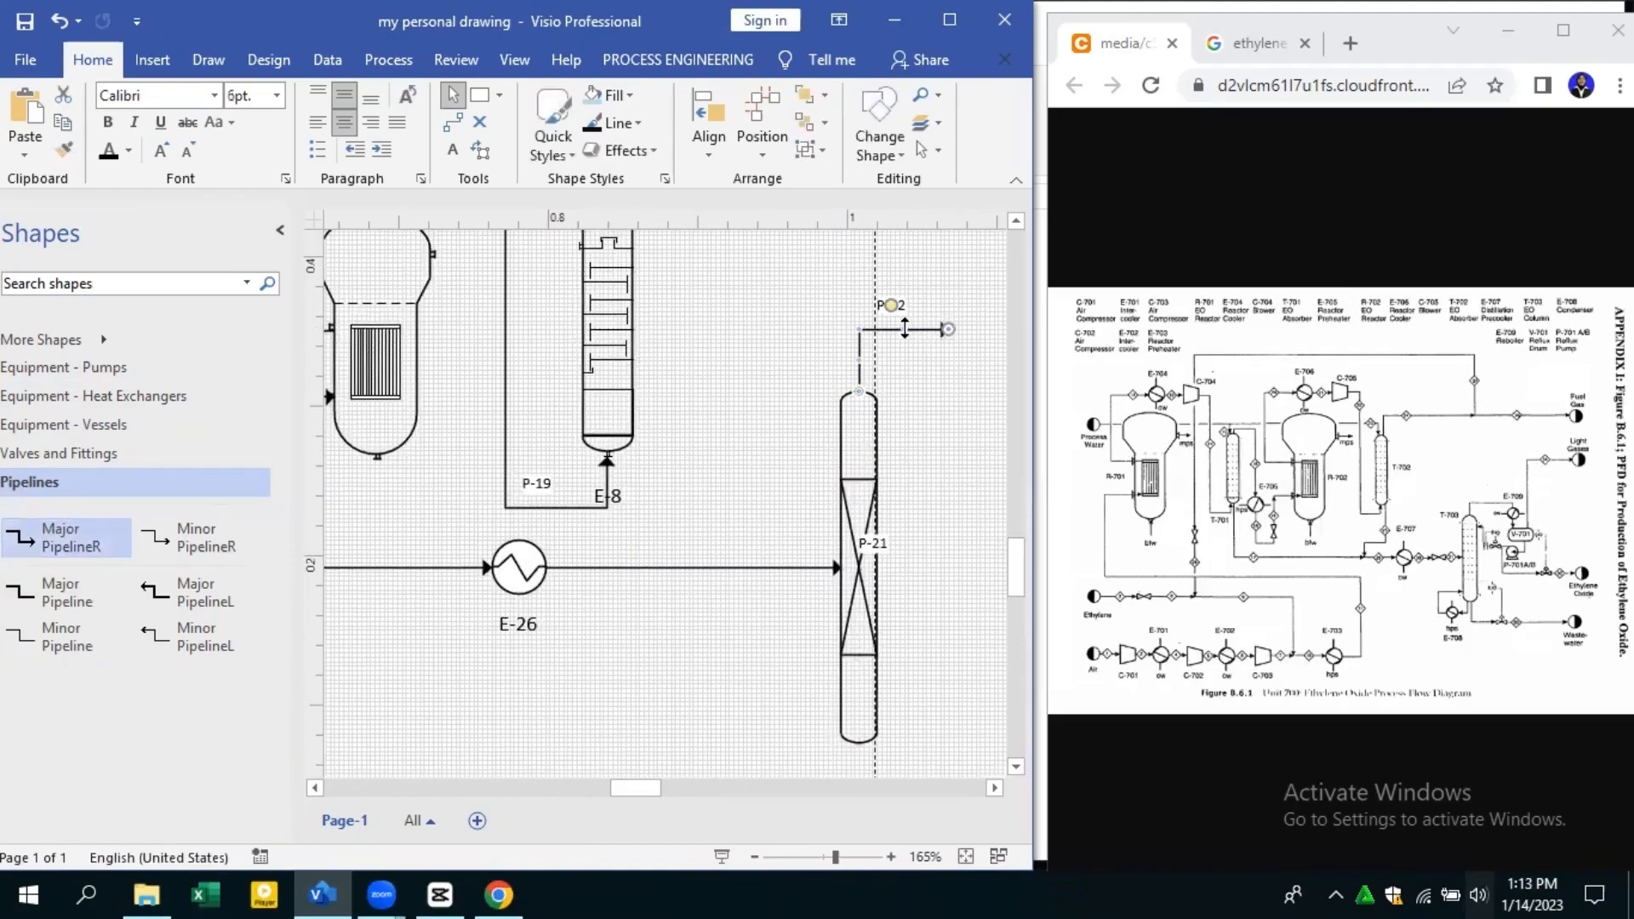
key(ctrl+z)
scroll(922, 366, down, 2)
drag(68, 538, 962, 604)
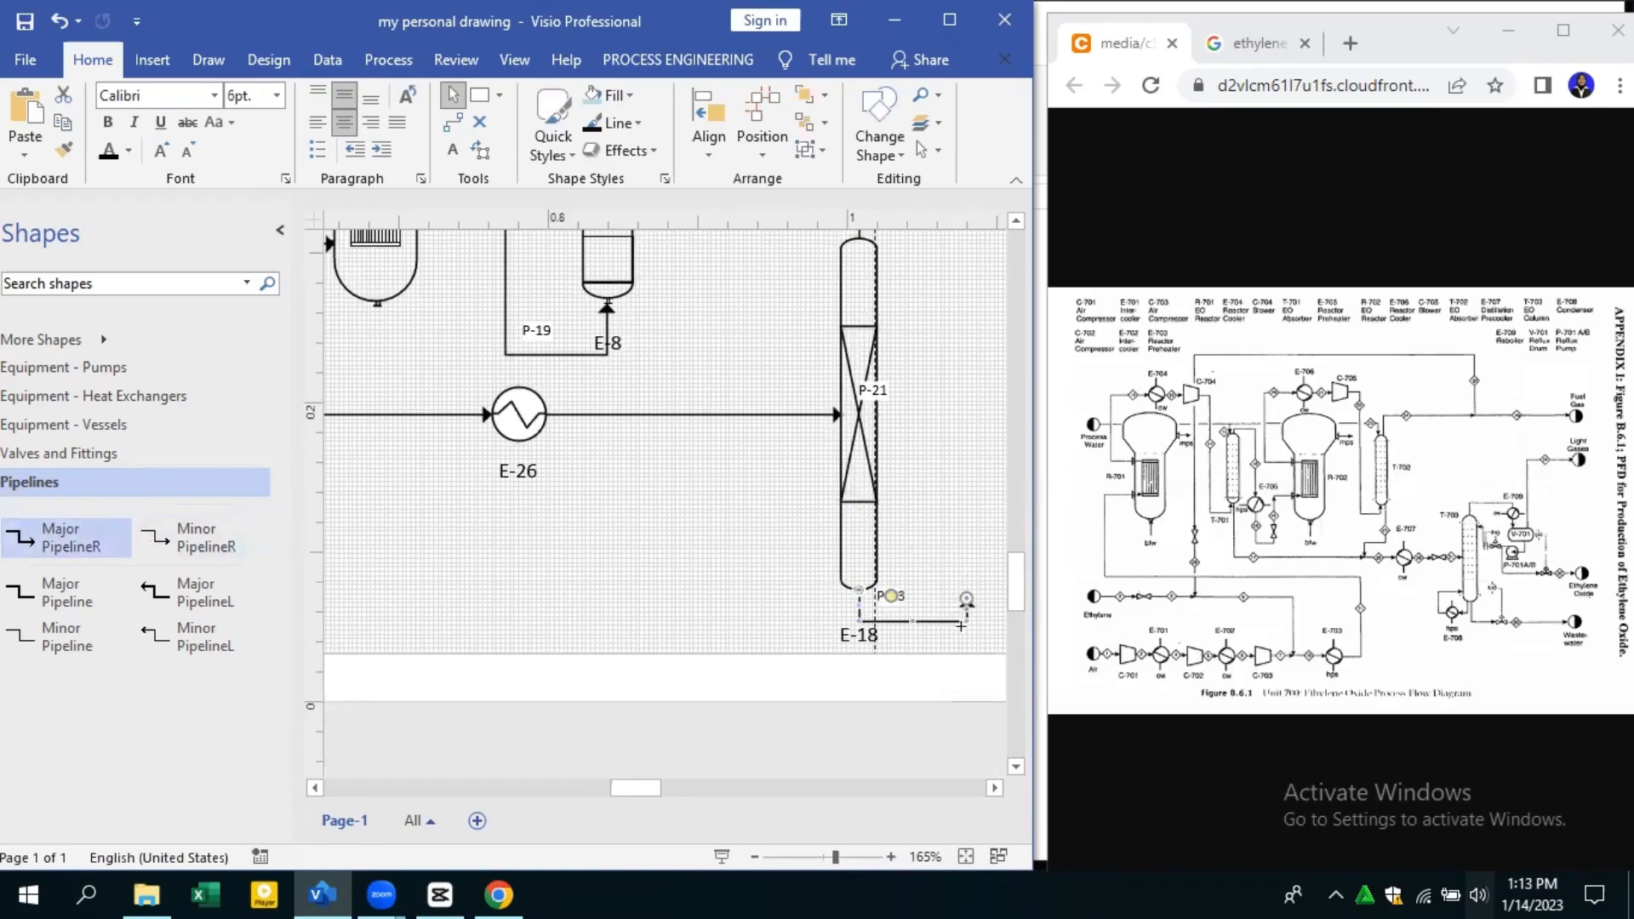
scroll(977, 545, up, 3)
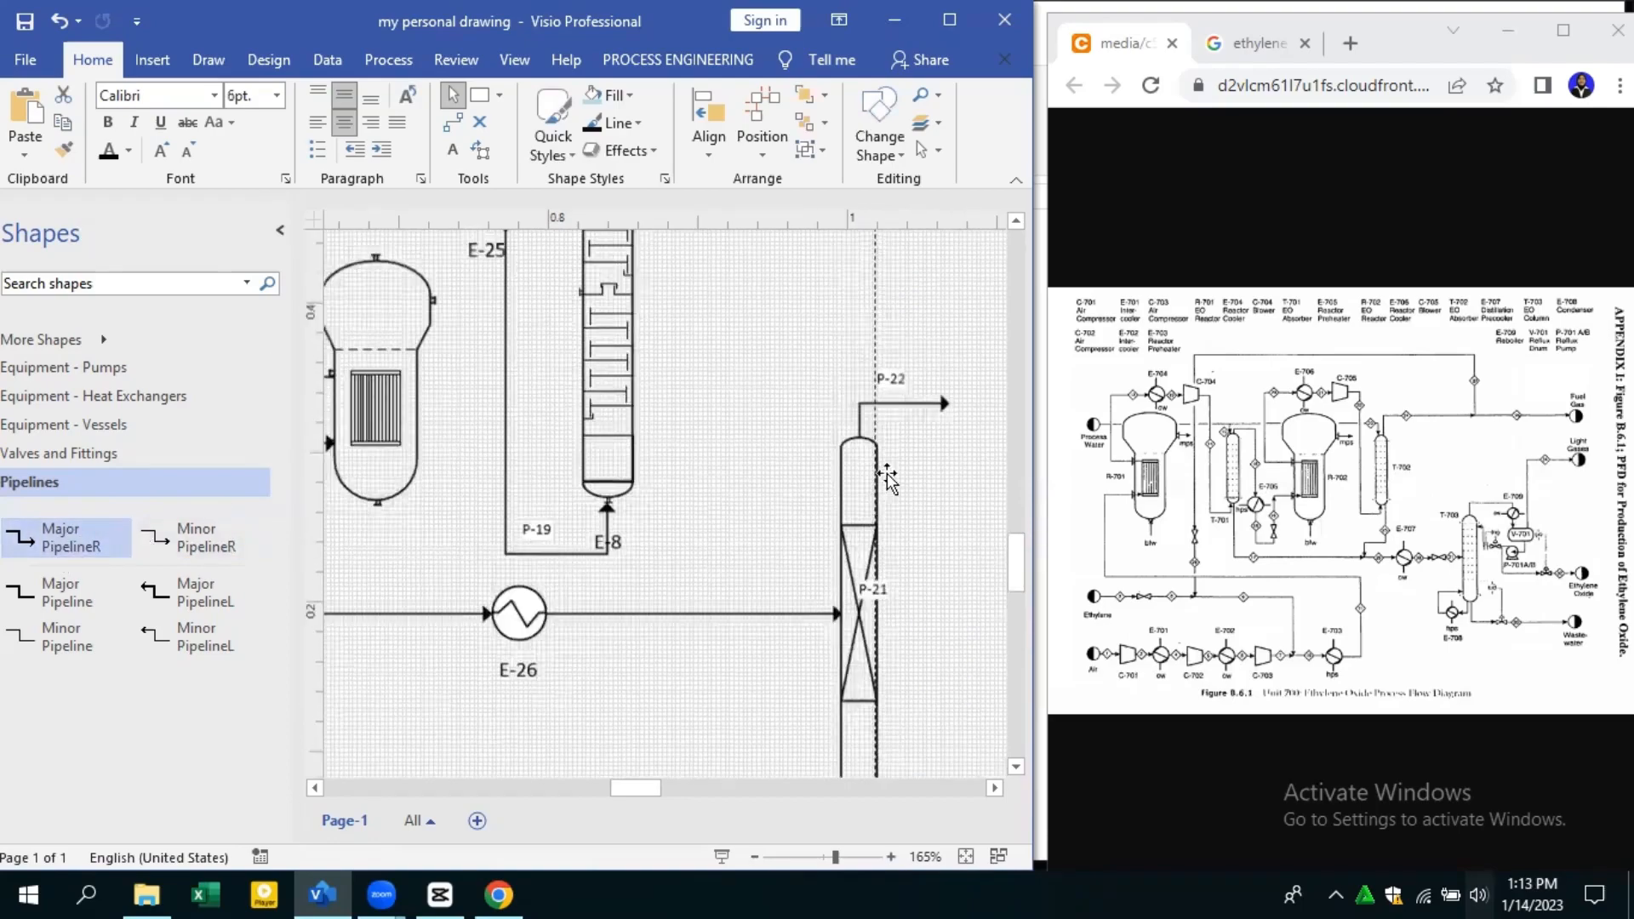
scroll(887, 477, up, 3)
scroll(874, 451, down, 3)
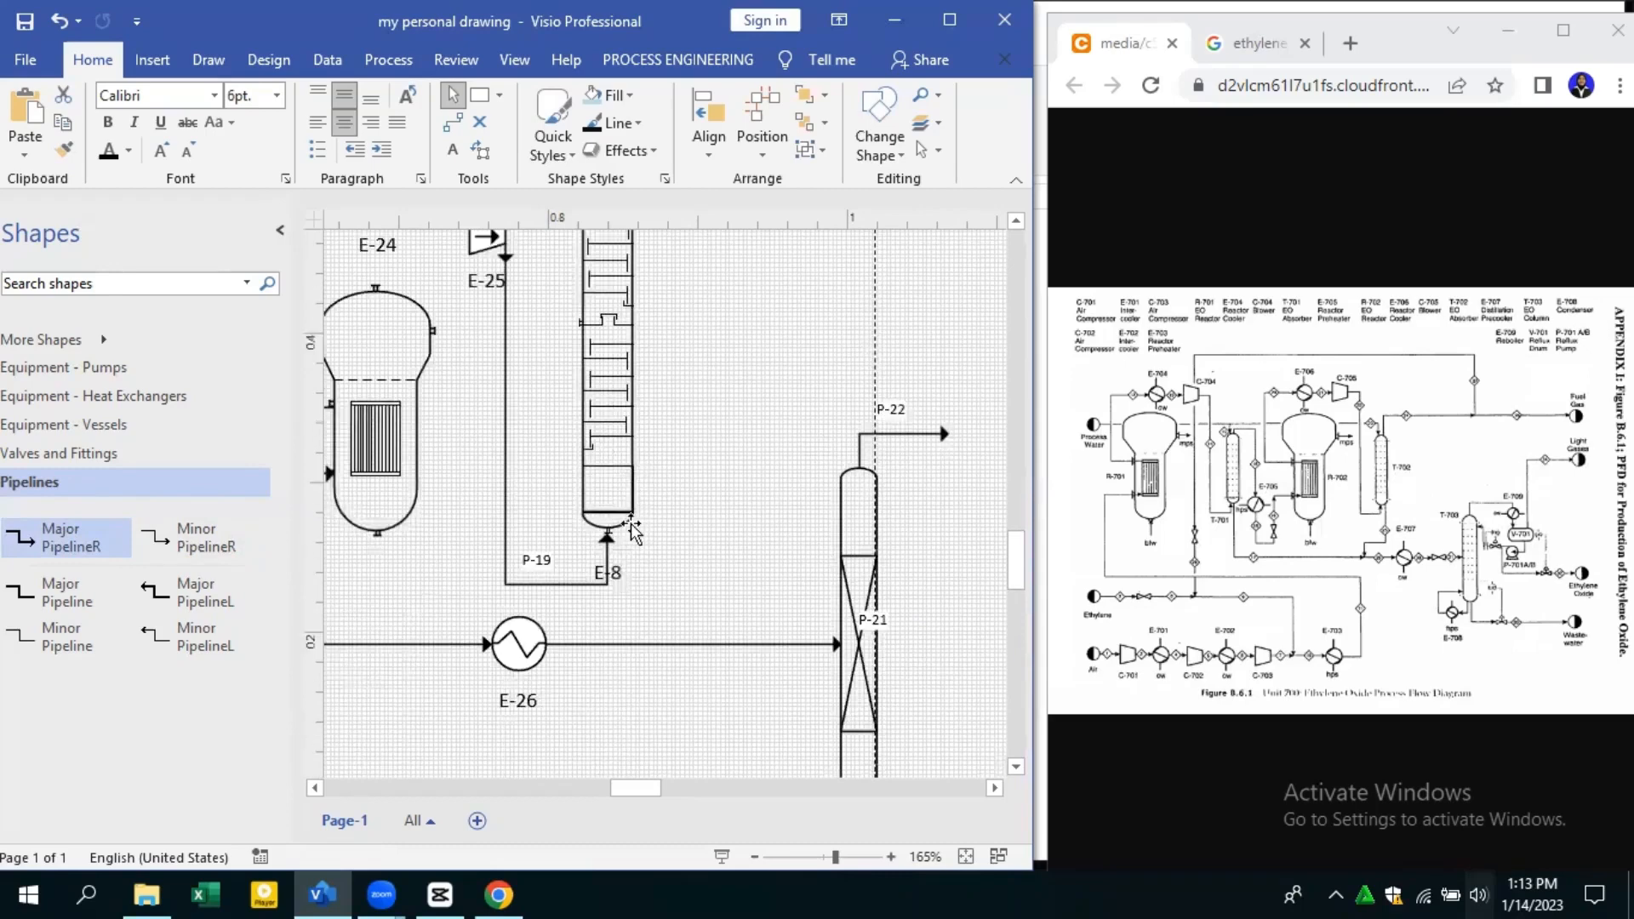
Shift exchanger E-26 right until it is past column E-8, and run an arrowed major pipeline from E-8's base down into the exchanger's feed line
drag(507, 628, 545, 624)
key(Right)
key(Right)
key(Right)
key(Right)
key(Right)
key(Right)
key(Right)
key(Right)
key(Right)
key(Right)
key(Right)
key(Right)
key(Right)
key(Right)
key(Right)
key(Right)
key(Right)
key(Right)
key(Right)
key(Right)
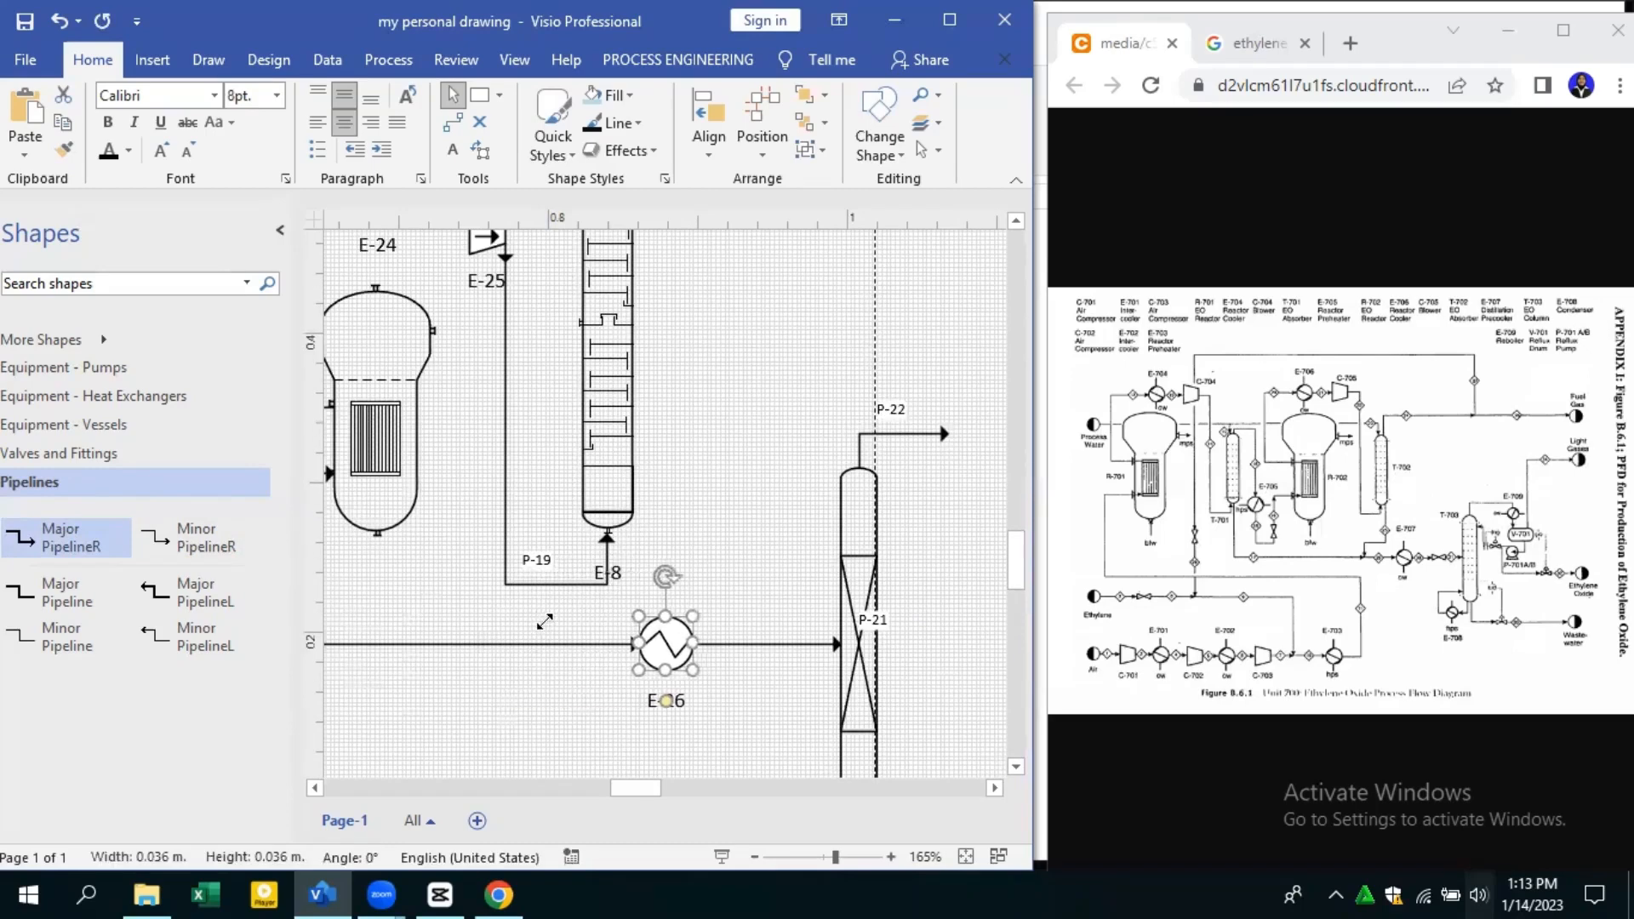
drag(68, 538, 647, 552)
click(693, 492)
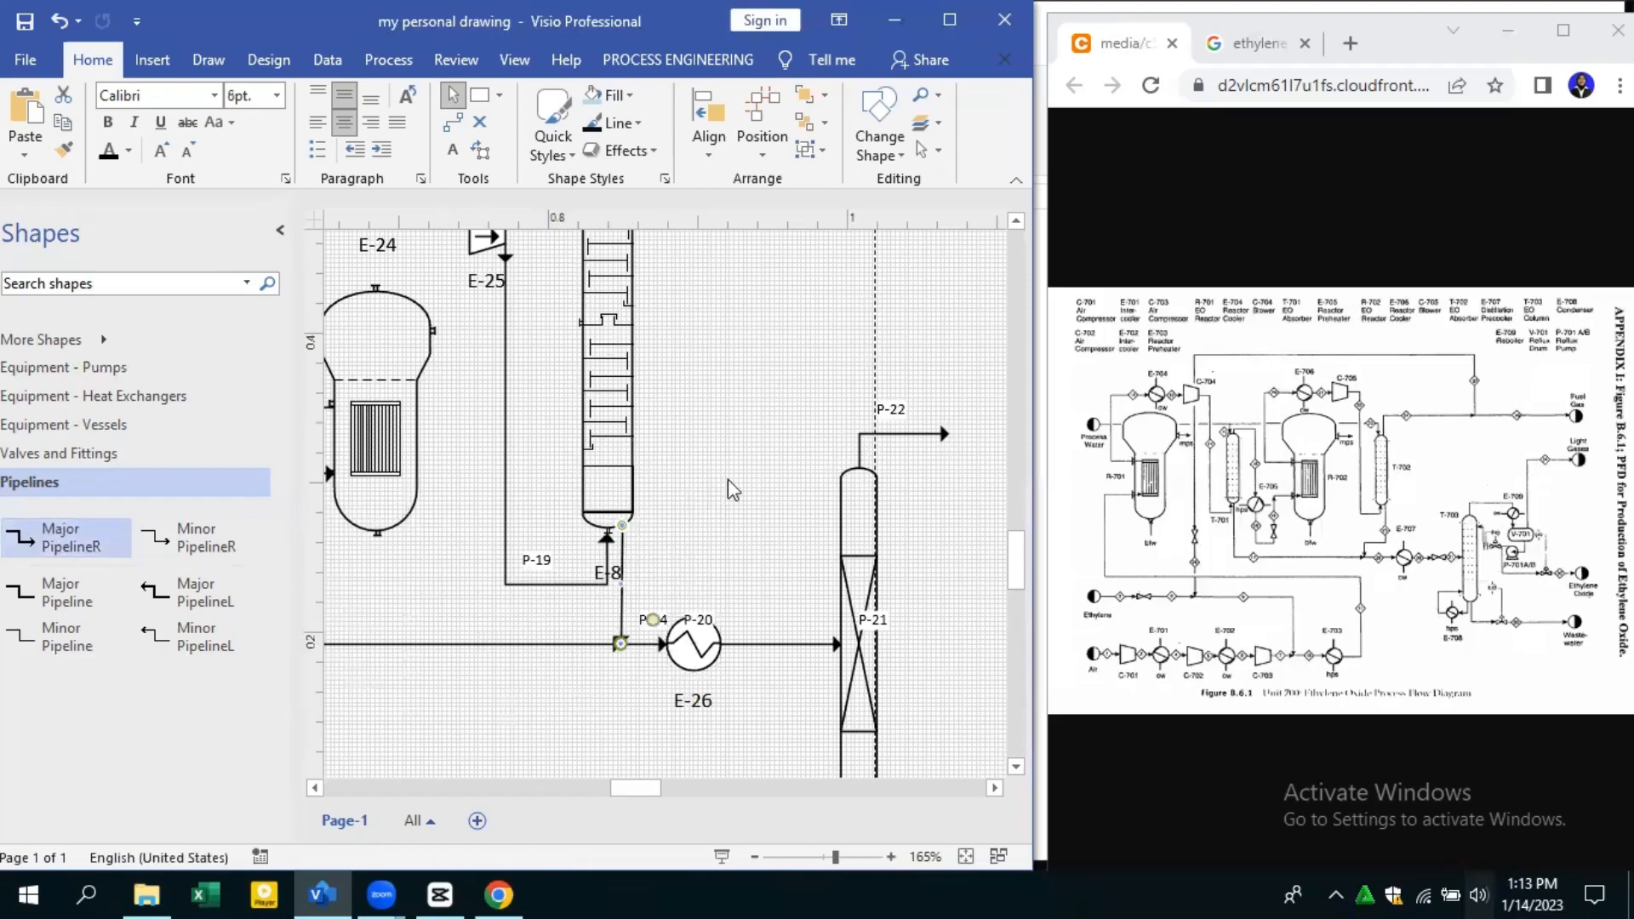
Run an arrowed major pipeline from column E-8's top upward and across to the dashed page boundary
scroll(748, 485, up, 3)
scroll(904, 577, up, 4)
drag(68, 538, 879, 531)
drag(605, 564, 610, 551)
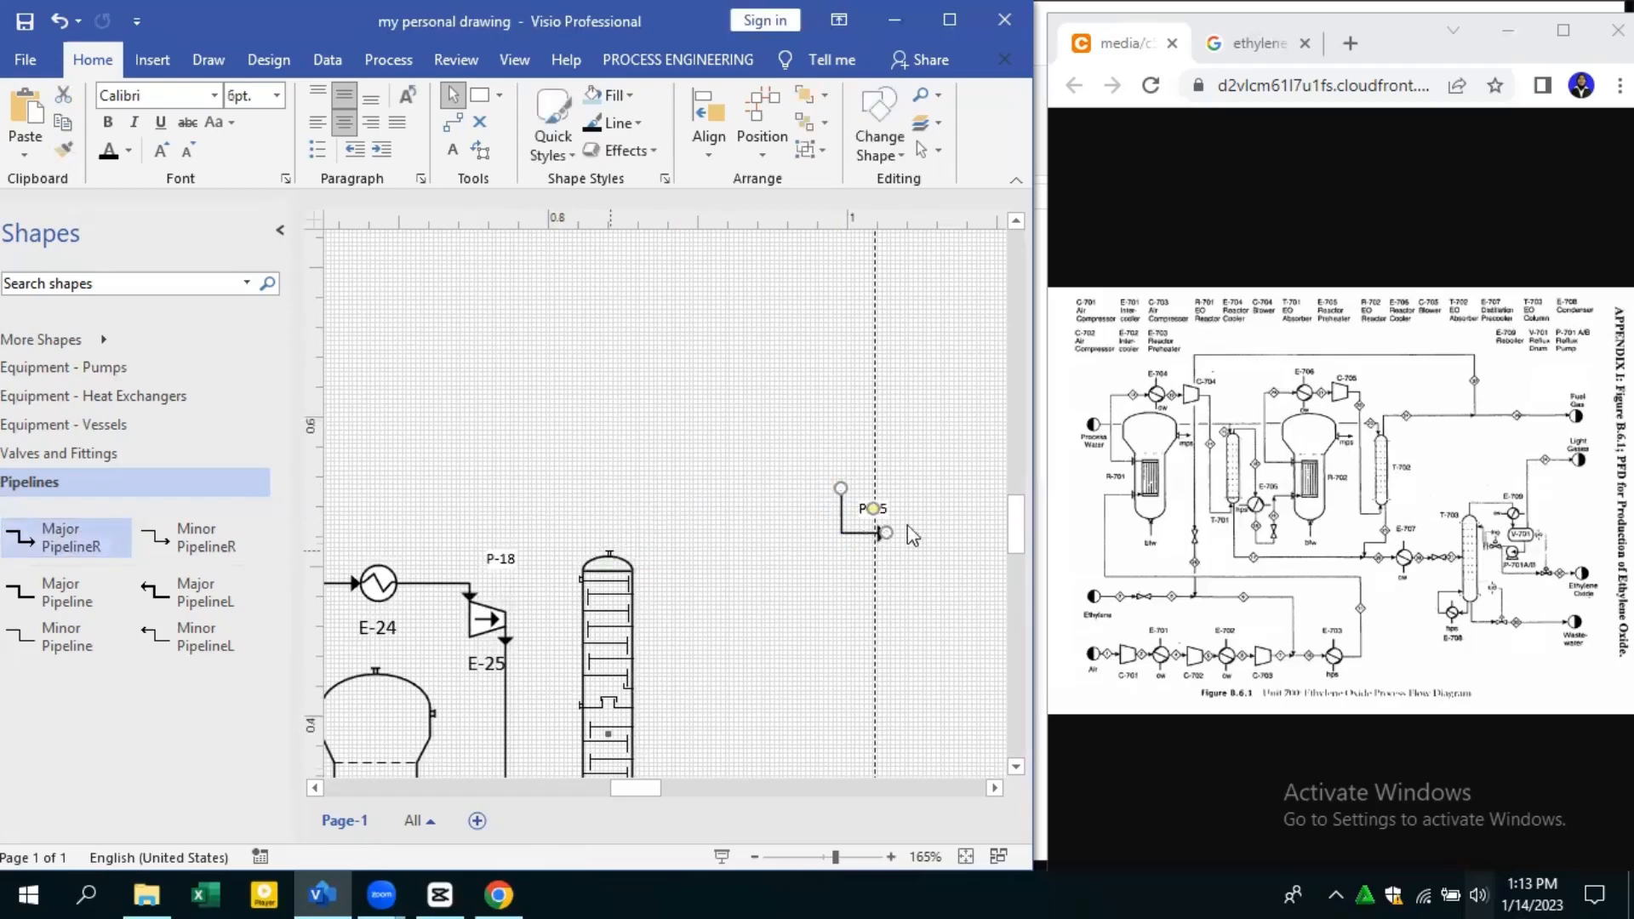
drag(885, 533, 882, 495)
drag(748, 548, 740, 488)
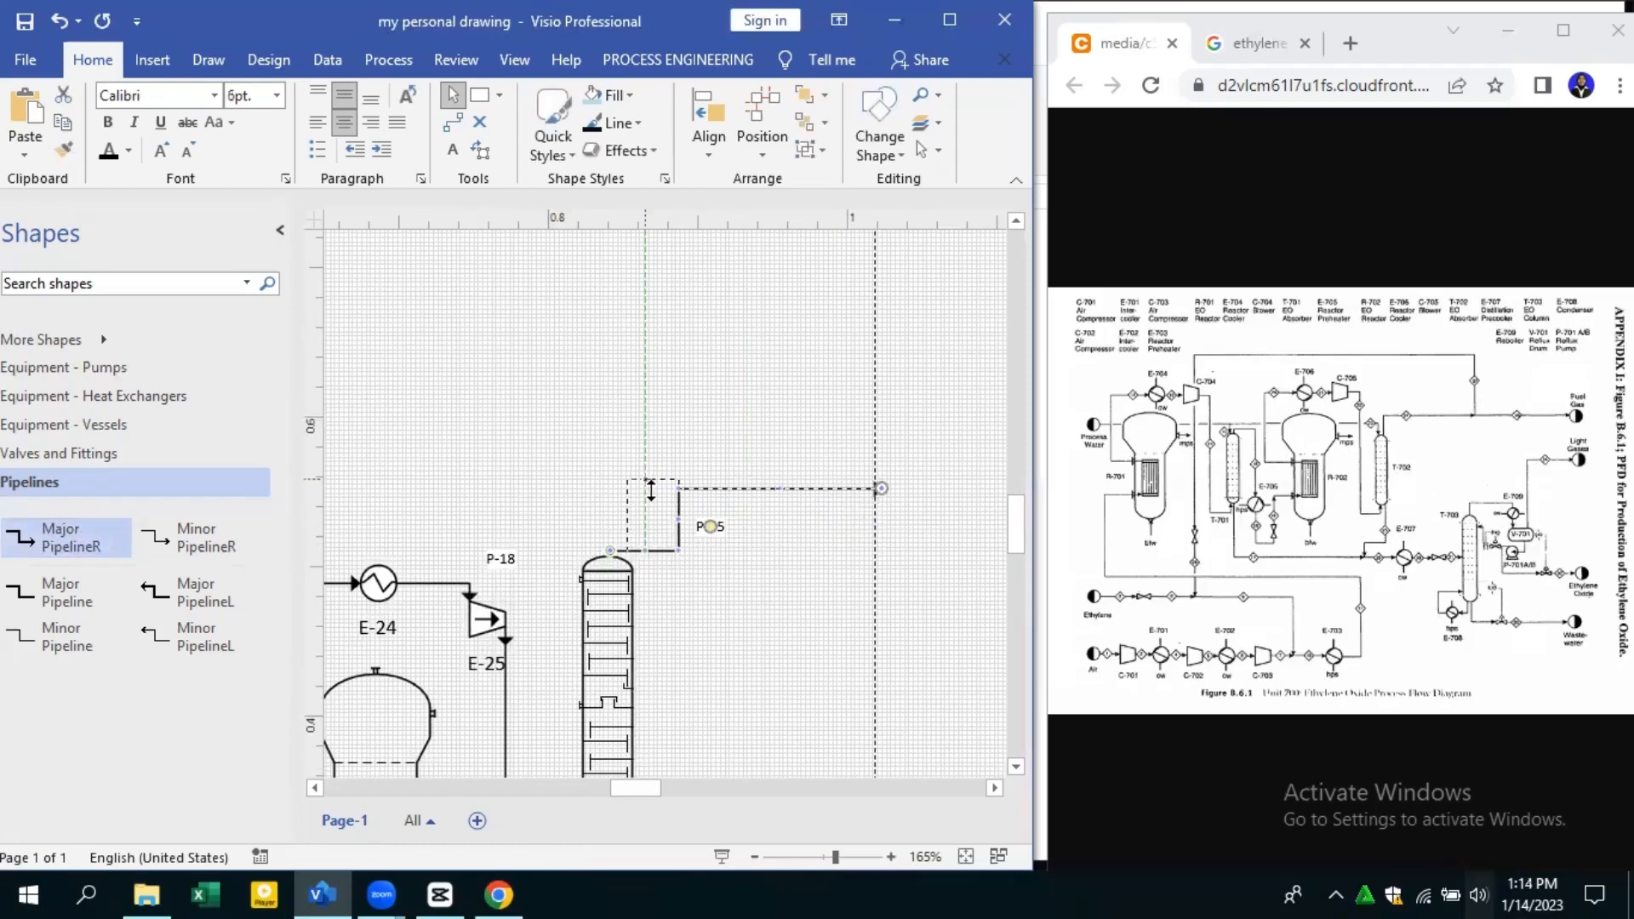
click(824, 554)
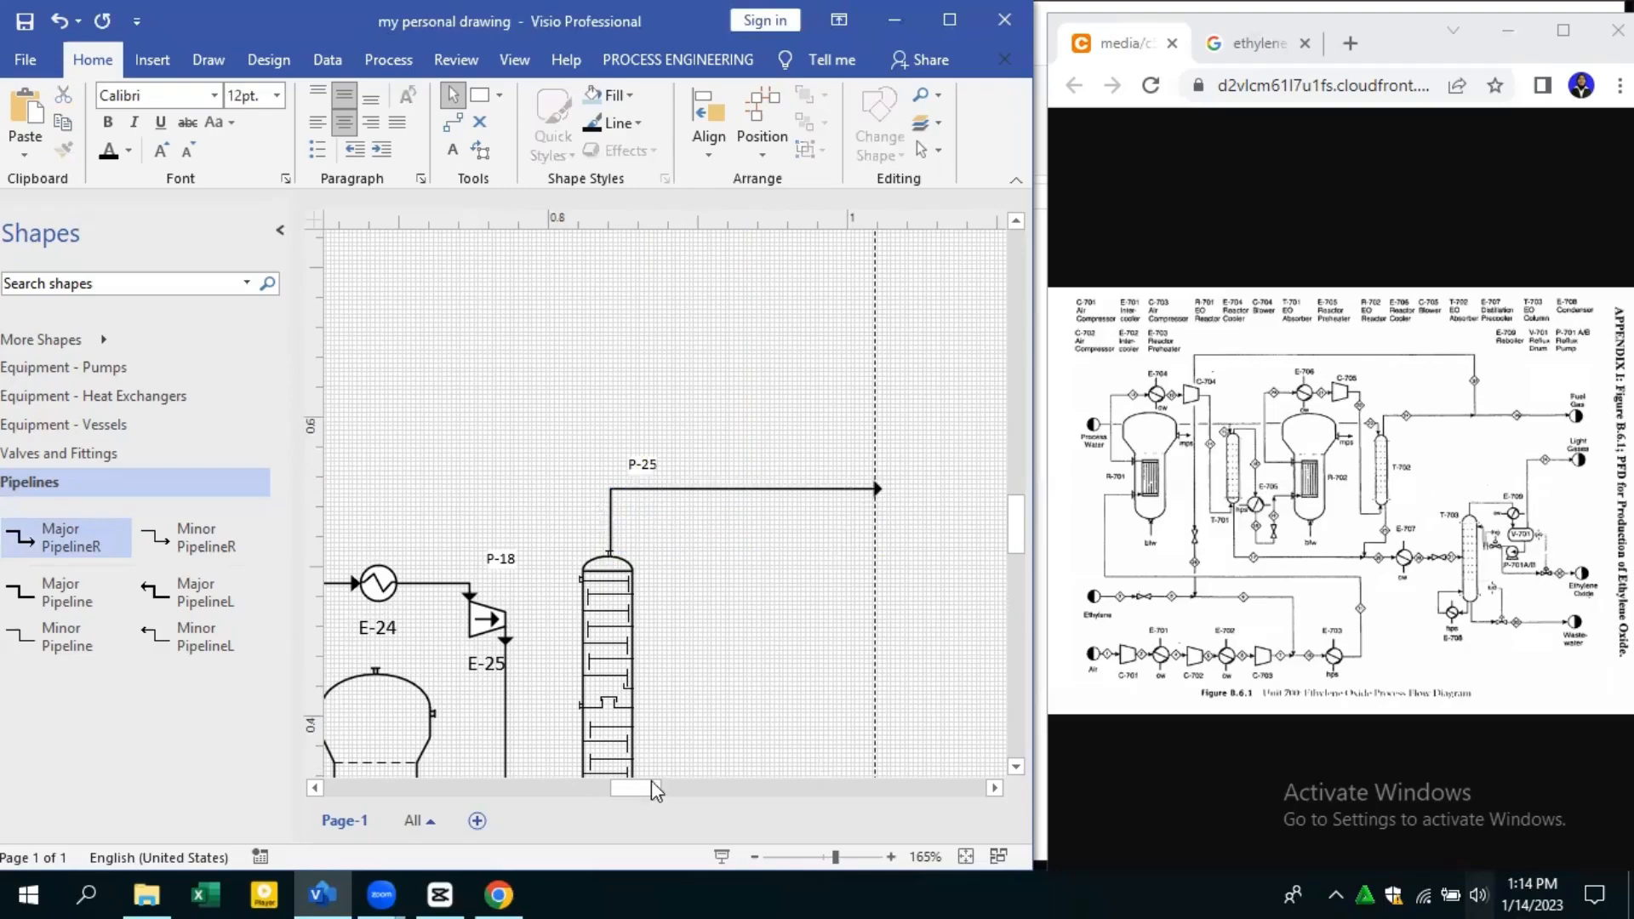
Duplicate the CH4 label box above and left of exchanger E-21, rename it Water and widen it to fit the text on one line
drag(631, 783, 582, 761)
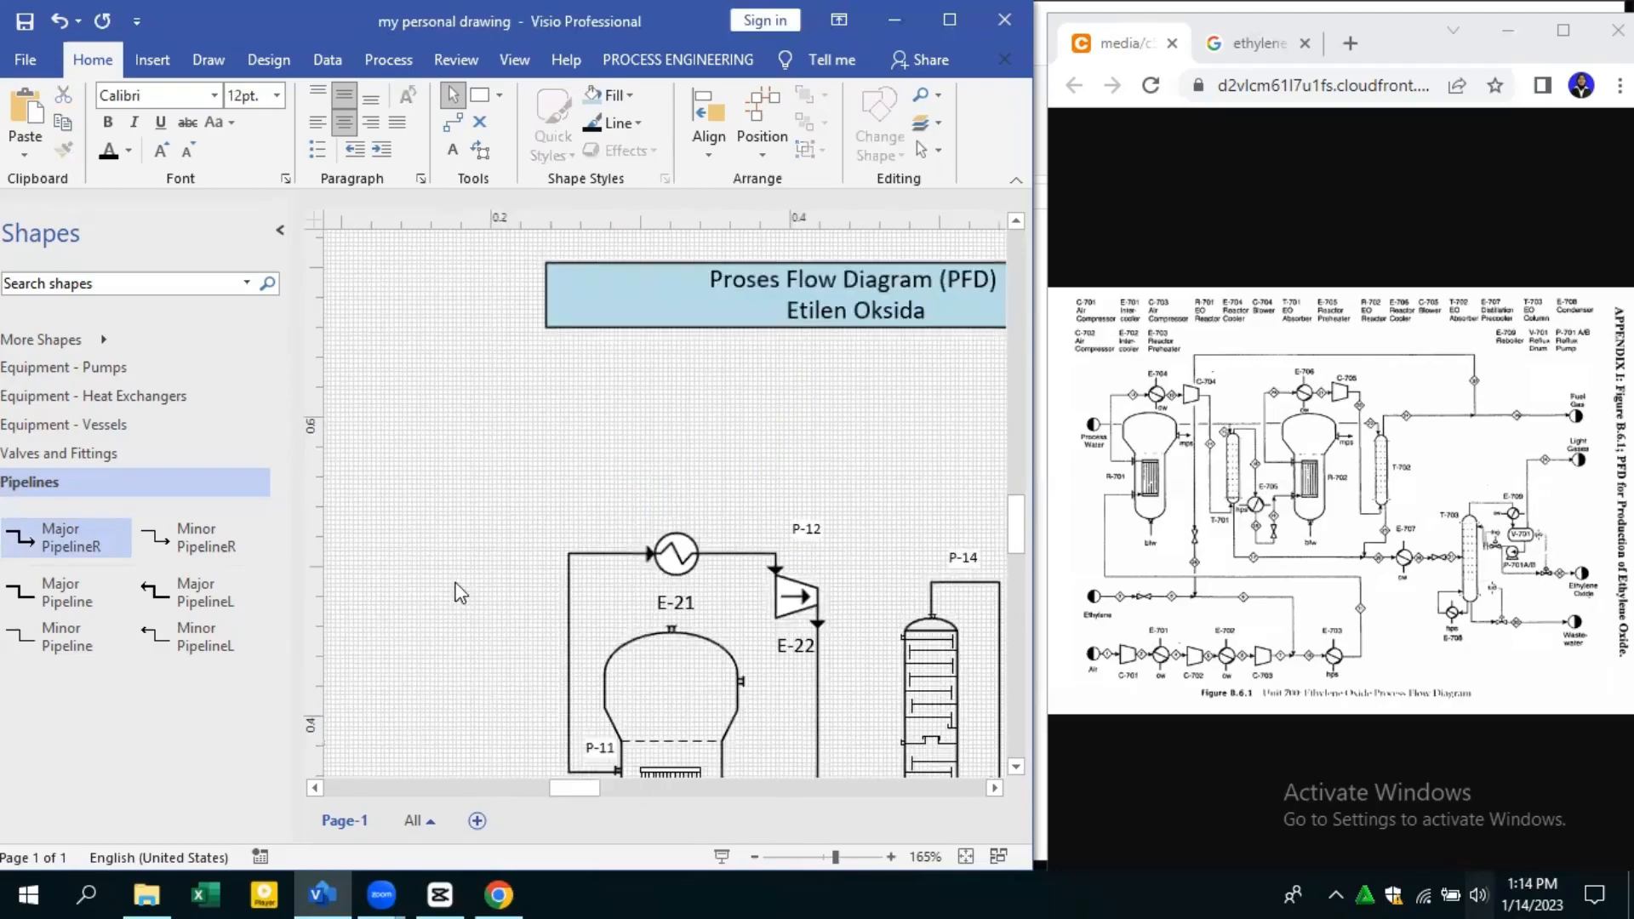
scroll(456, 587, down, 3)
drag(836, 858, 820, 858)
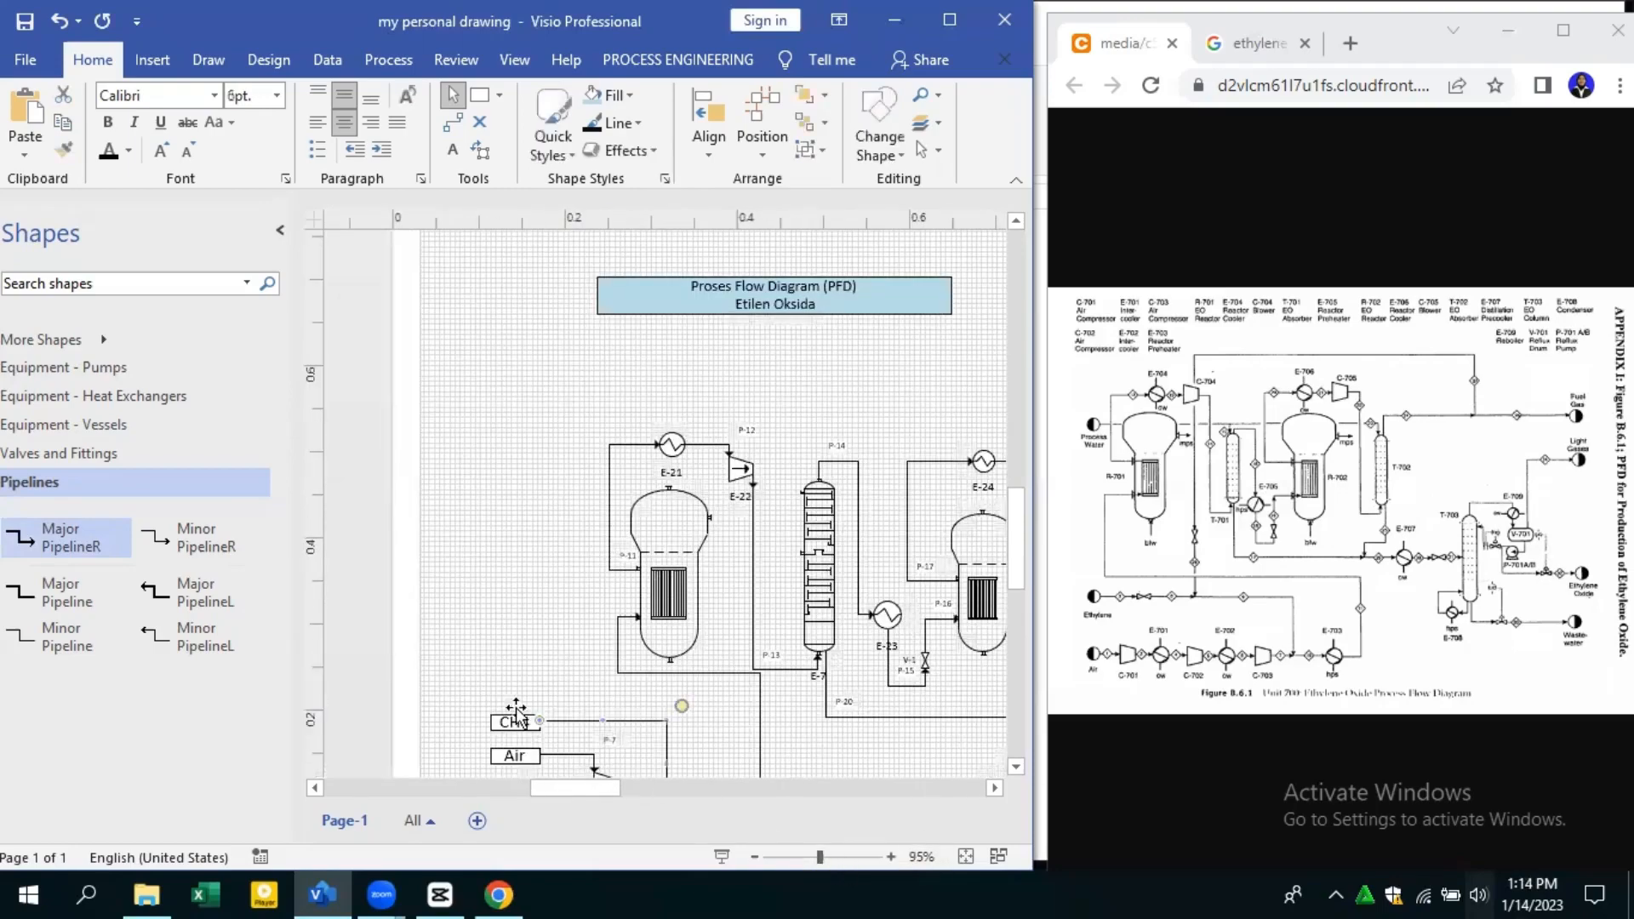
click(514, 722)
key(ctrl+x)
key(ctrl+v)
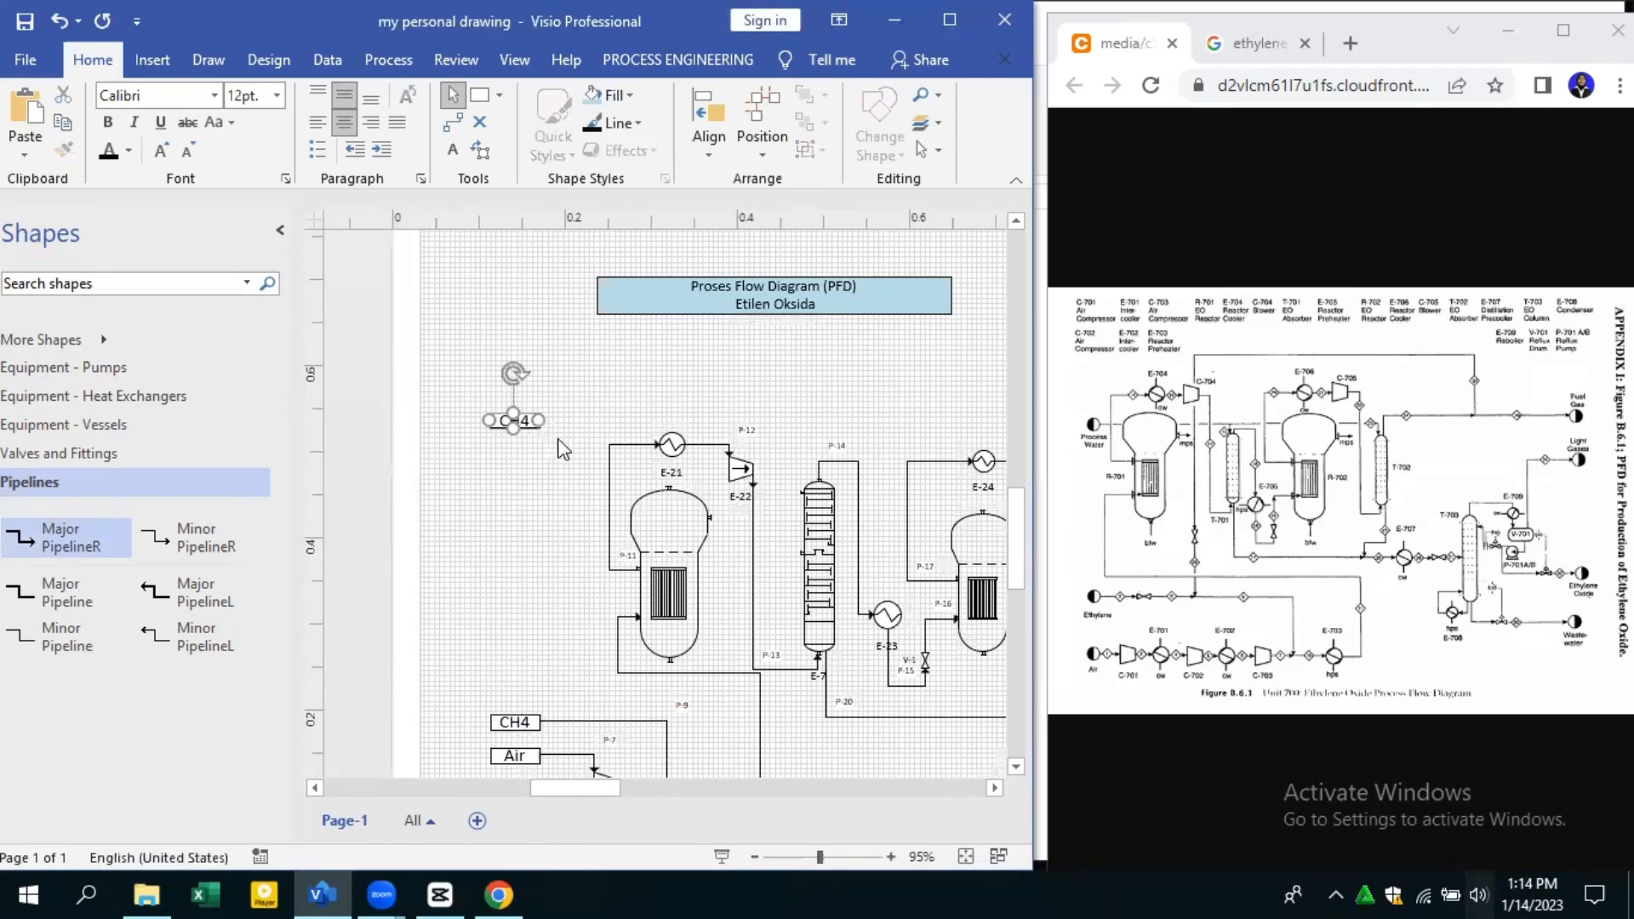
right_click(528, 430)
click(613, 643)
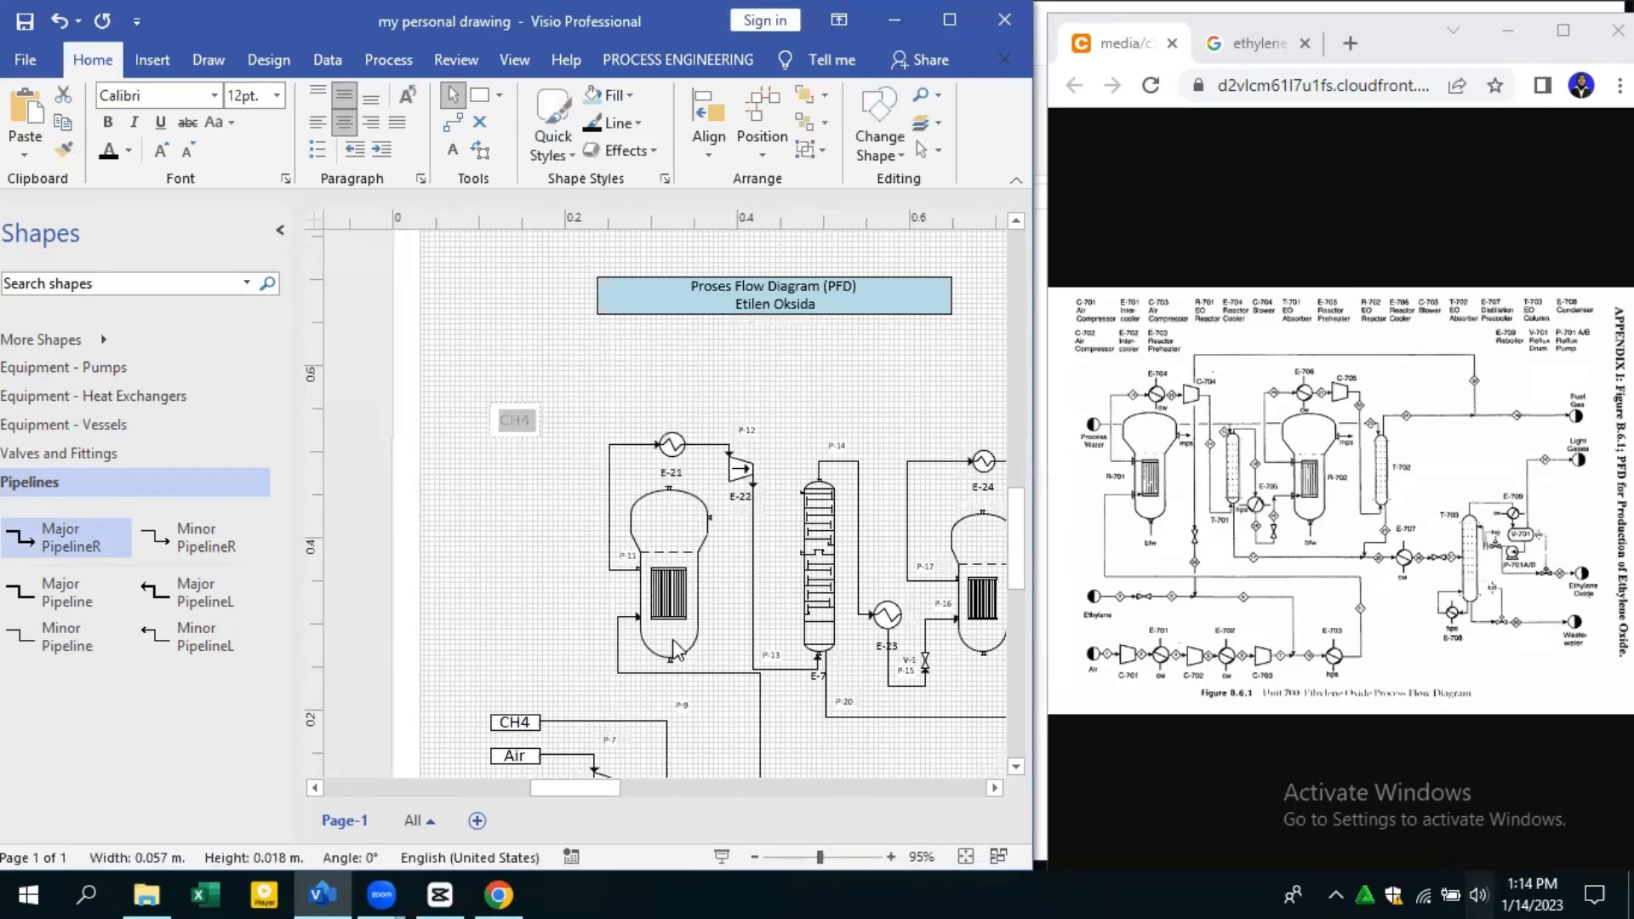
text(Water)
key(Escape)
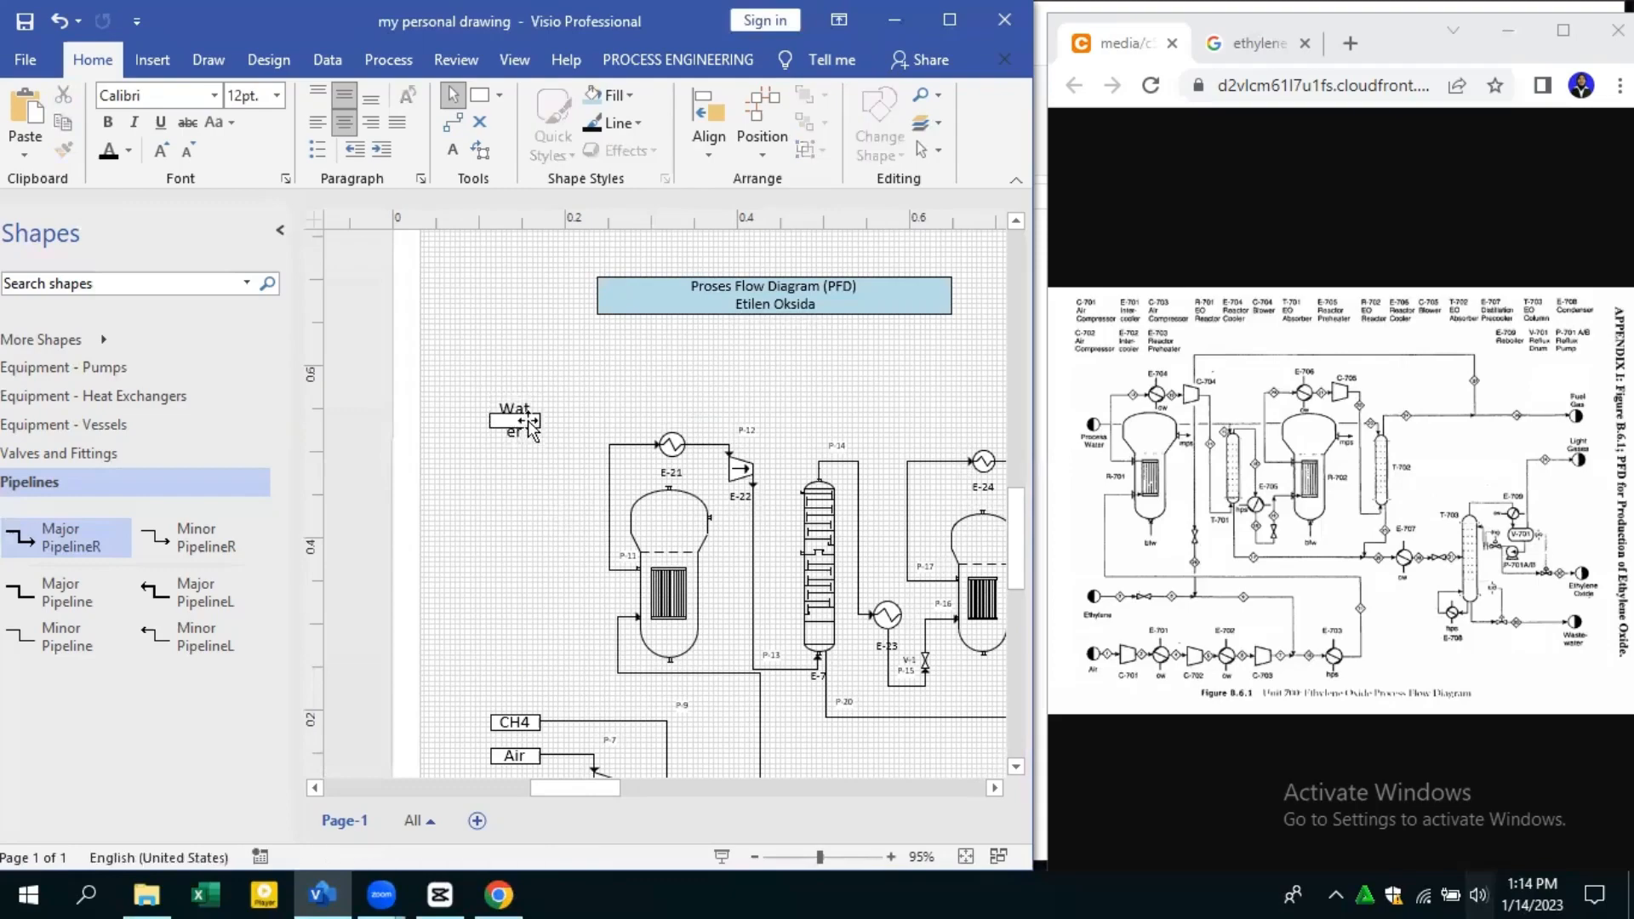
click(588, 431)
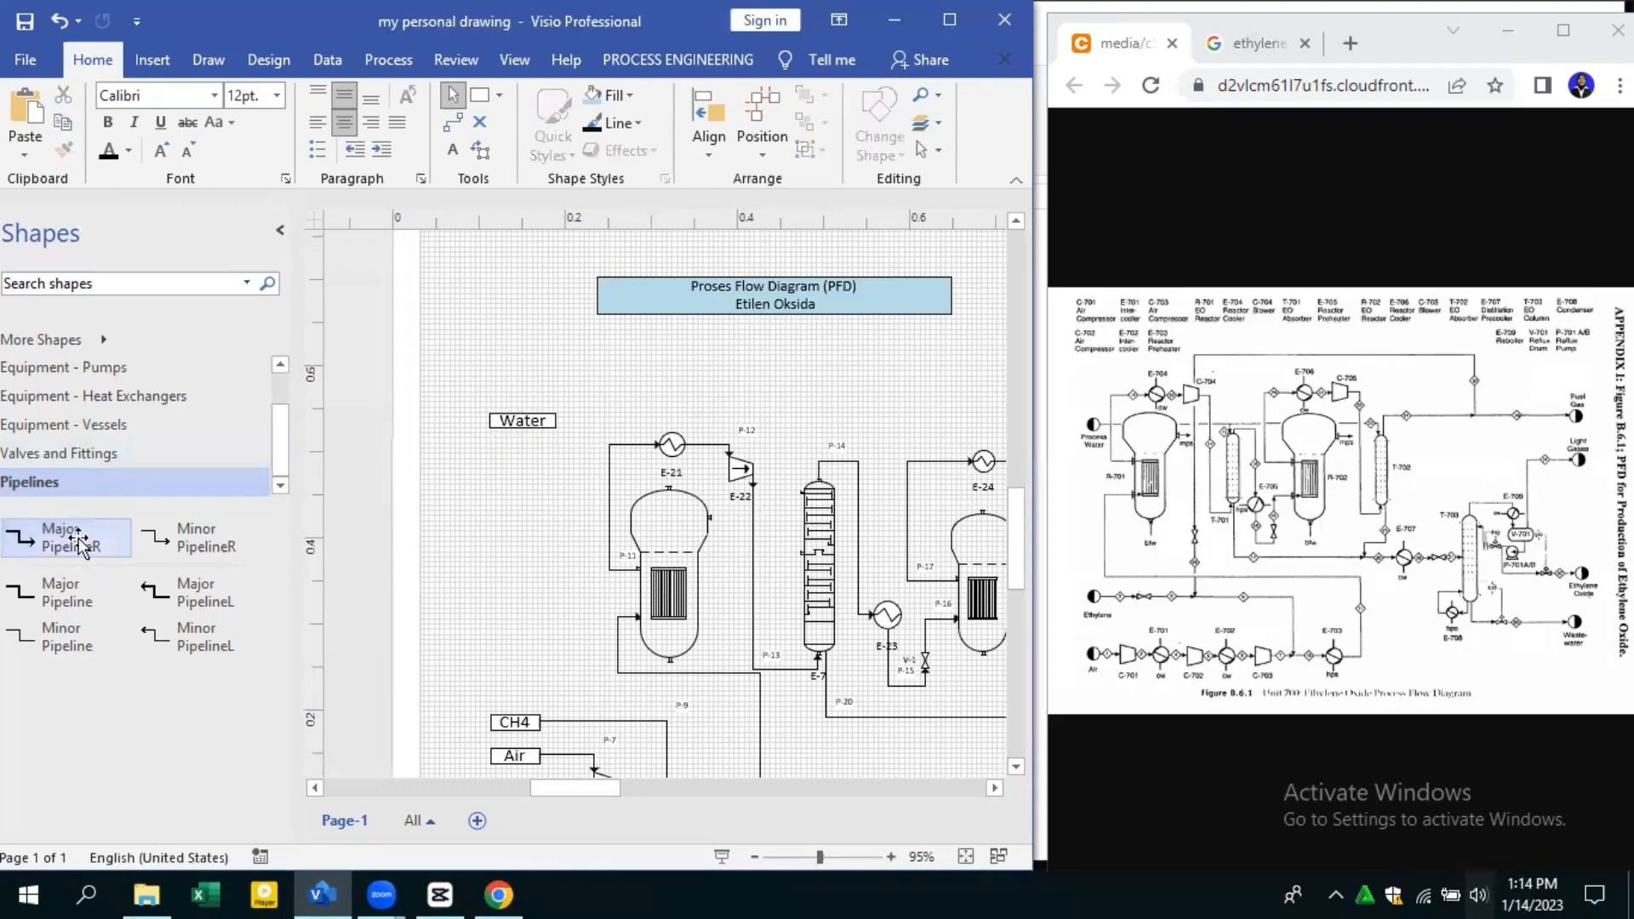
Connect the Water box to the top of column E-8 with an arrowed major pipeline running above the other equipment
mouse_move(73, 538)
mouse_down()
mouse_move(596, 383)
mouse_move(556, 420)
mouse_up()
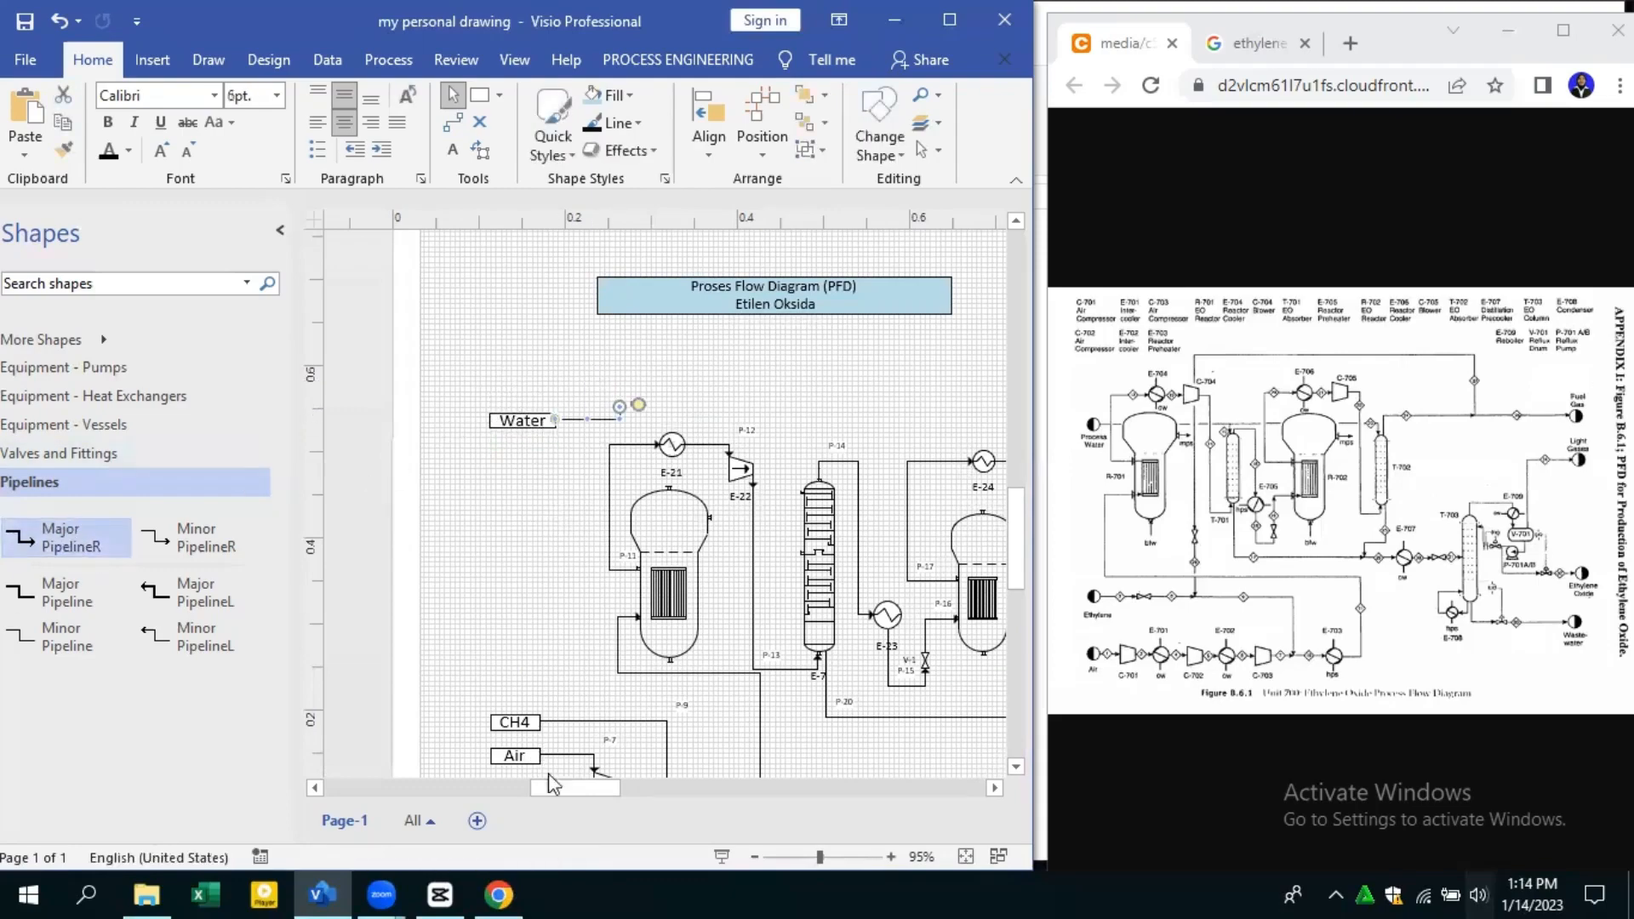
mouse_move(590, 788)
mouse_down()
mouse_move(635, 787)
mouse_move(615, 790)
mouse_up()
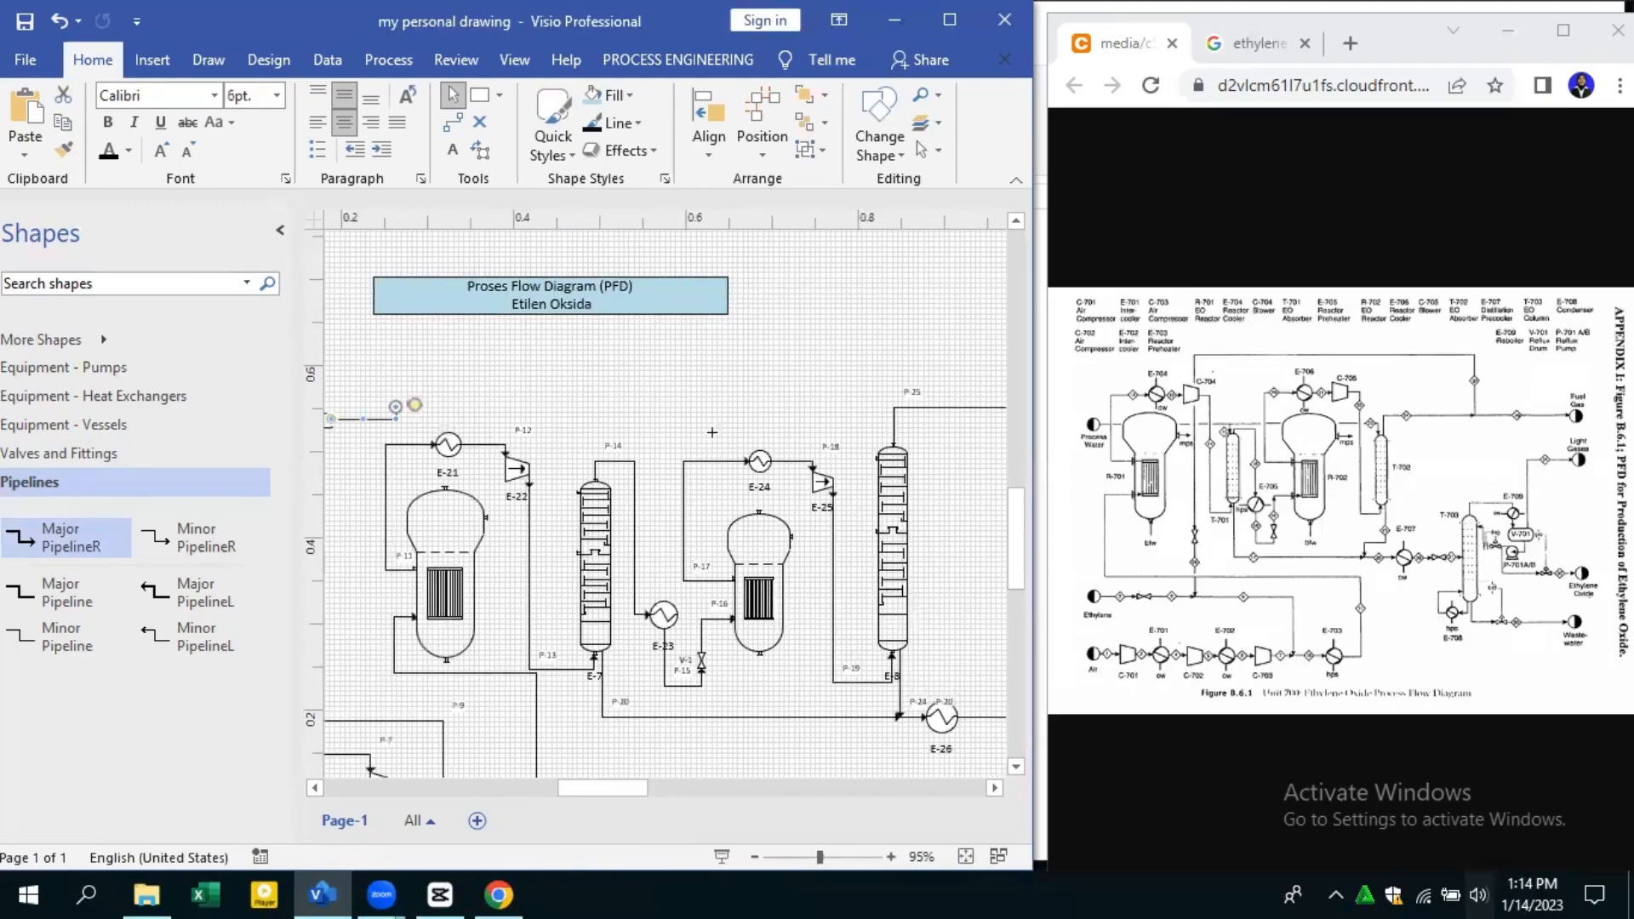
drag(864, 411, 862, 408)
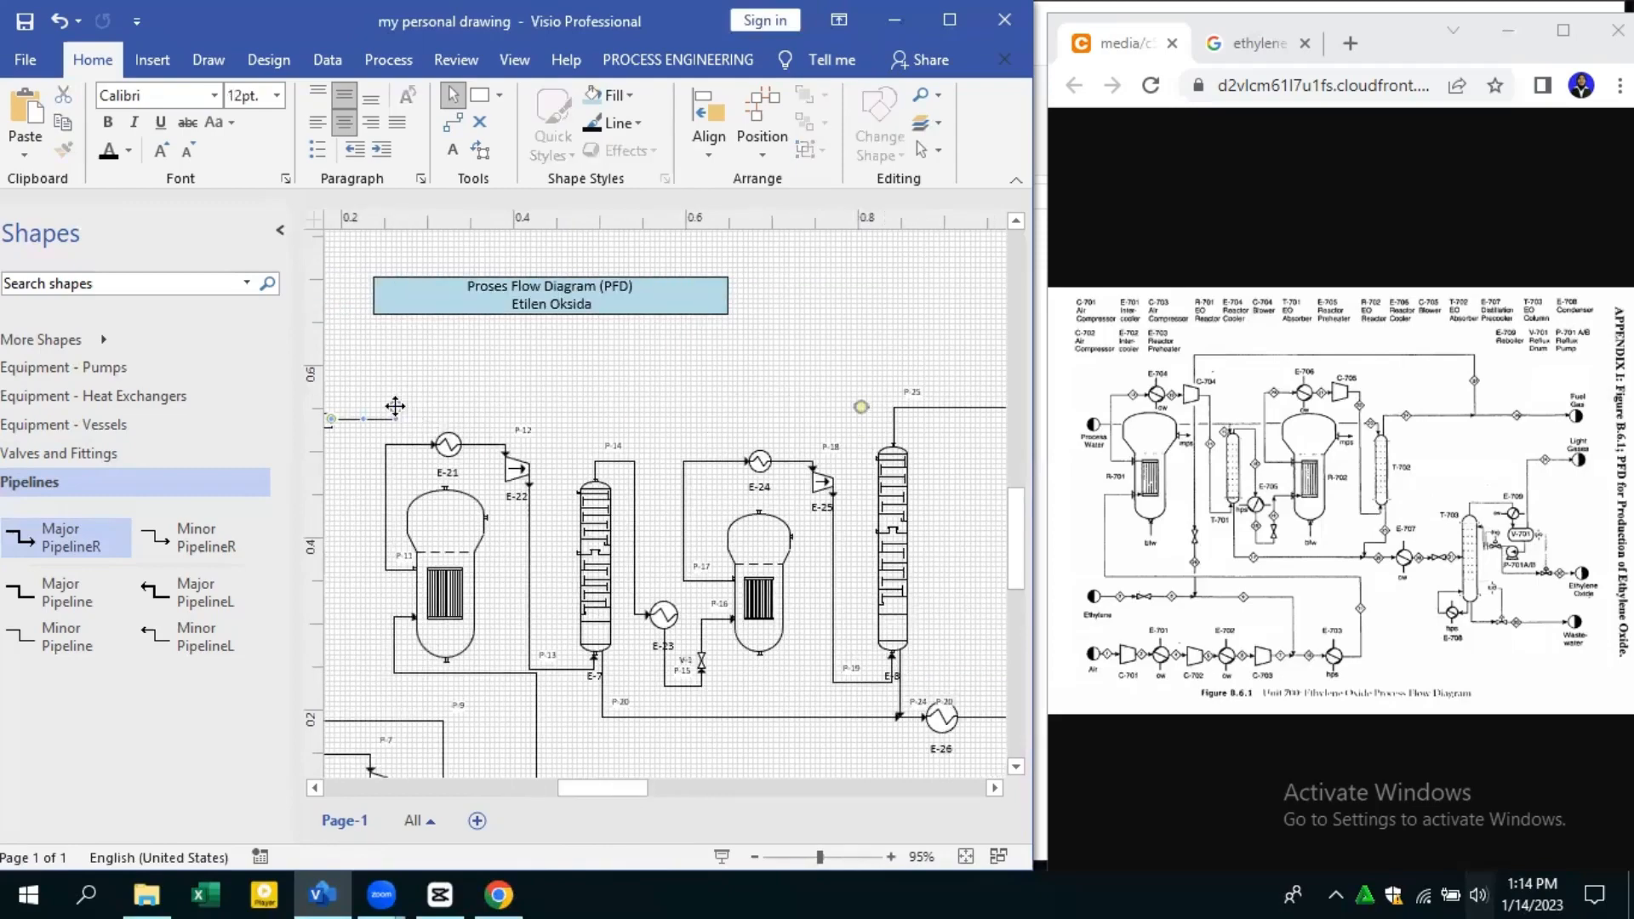
mouse_move(398, 413)
mouse_down()
mouse_move(888, 443)
mouse_move(878, 454)
mouse_up()
click(823, 530)
Maximize the drawing window and examine the whole flow diagram, from the Water, CH4 and Air feeds to the E-18 outlets
scroll(605, 785, left, 3)
scroll(614, 788, right, 3)
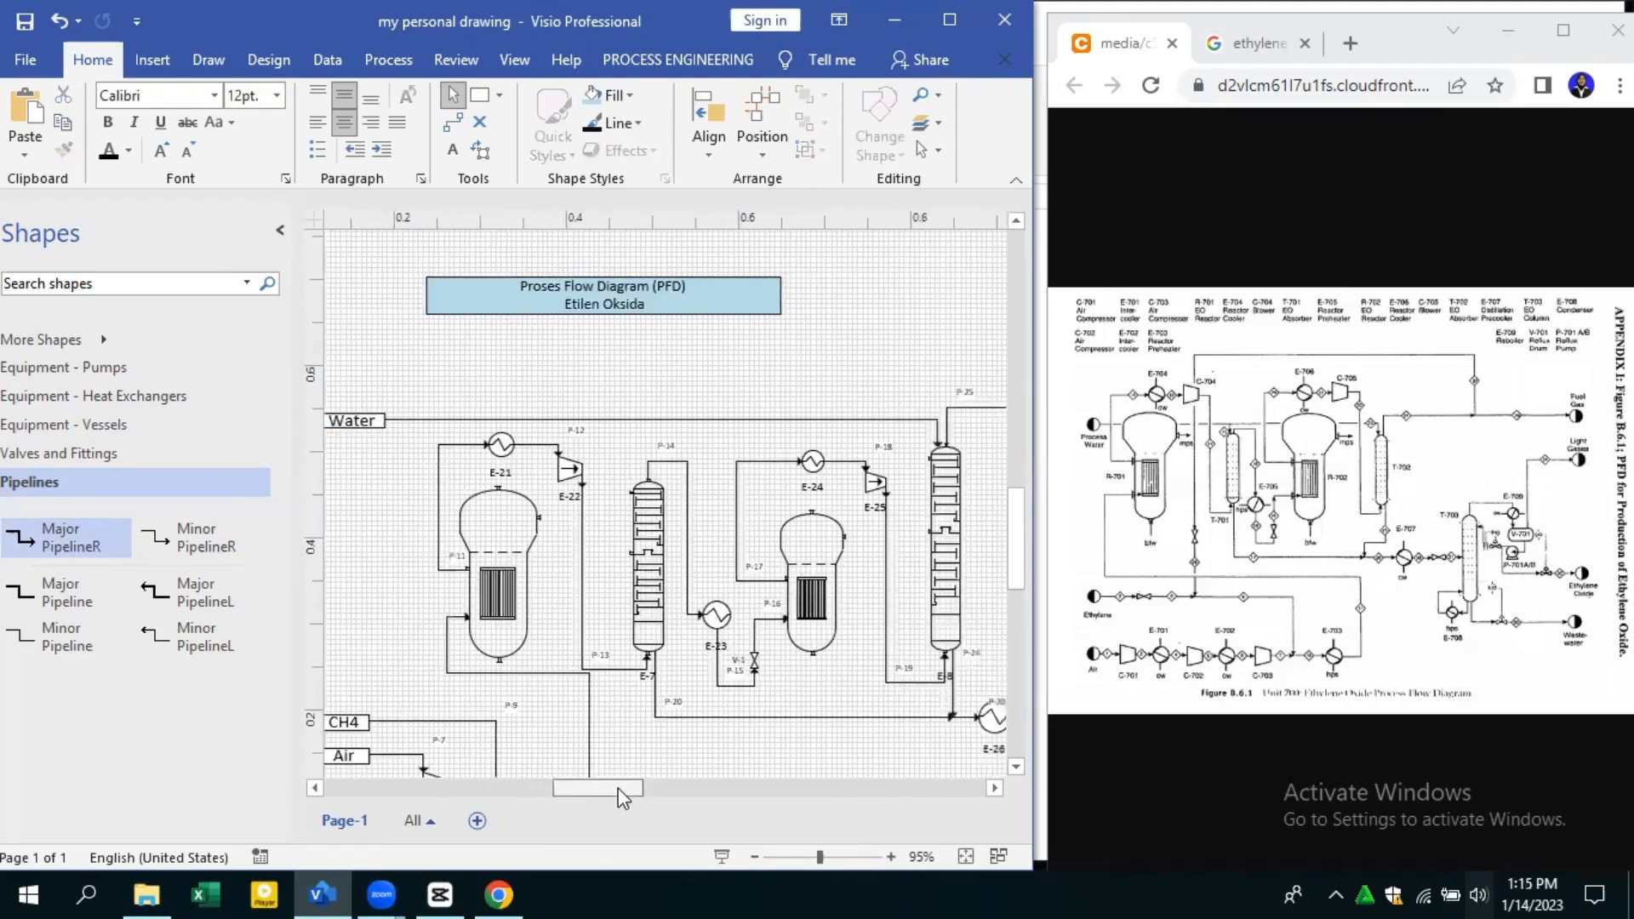
scroll(749, 509, down, 5)
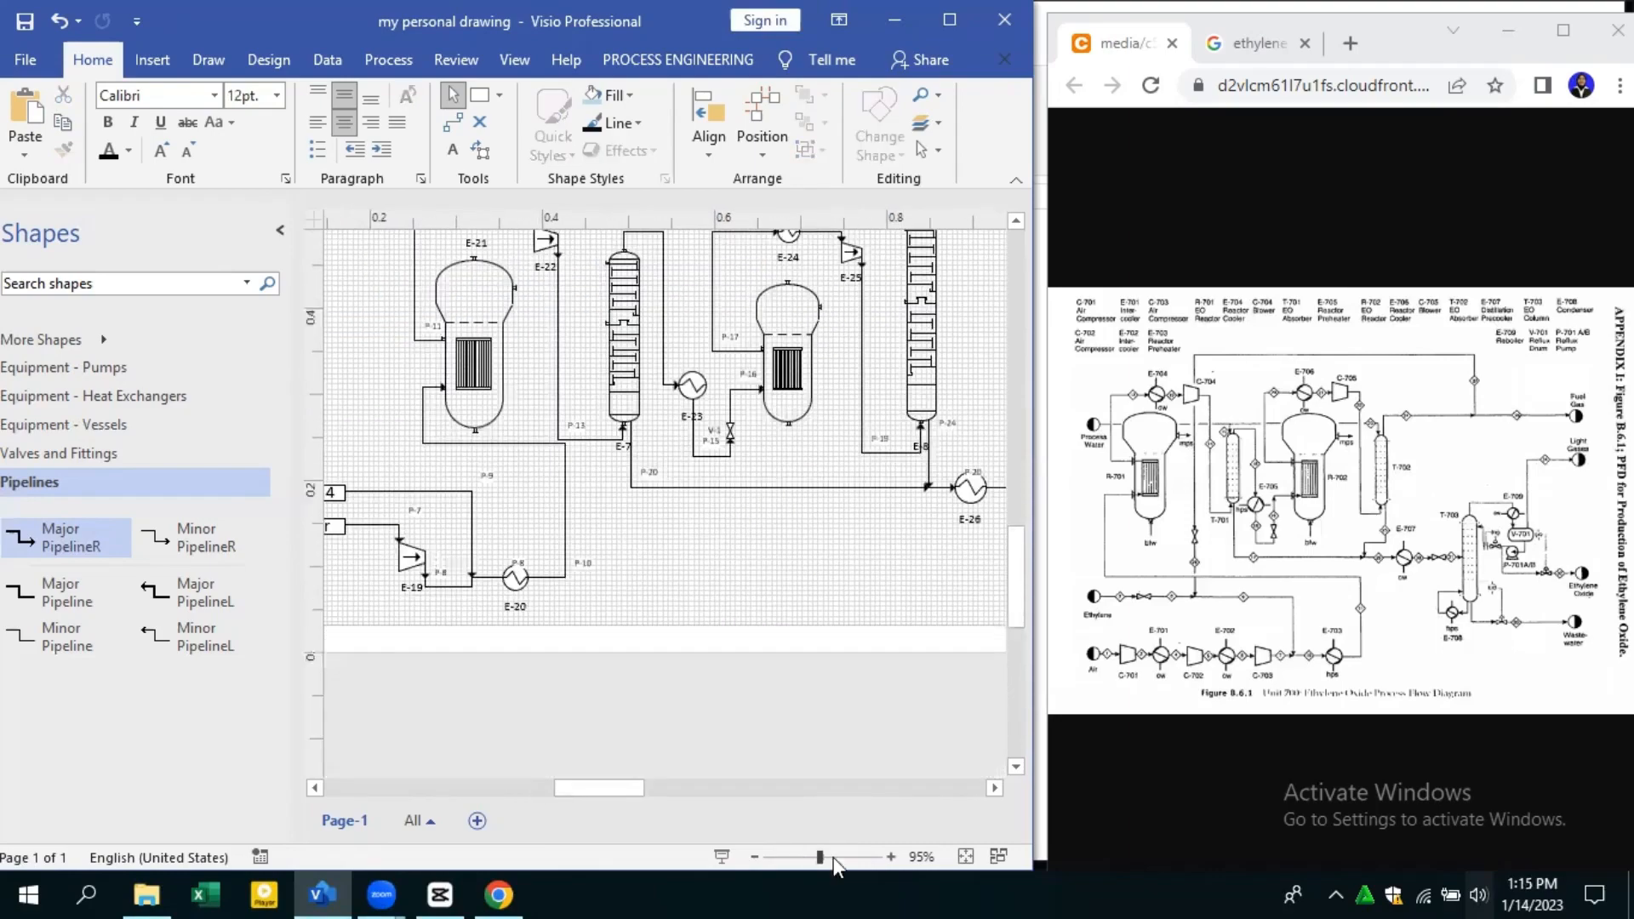
drag(822, 857, 802, 857)
scroll(920, 199, up, 2)
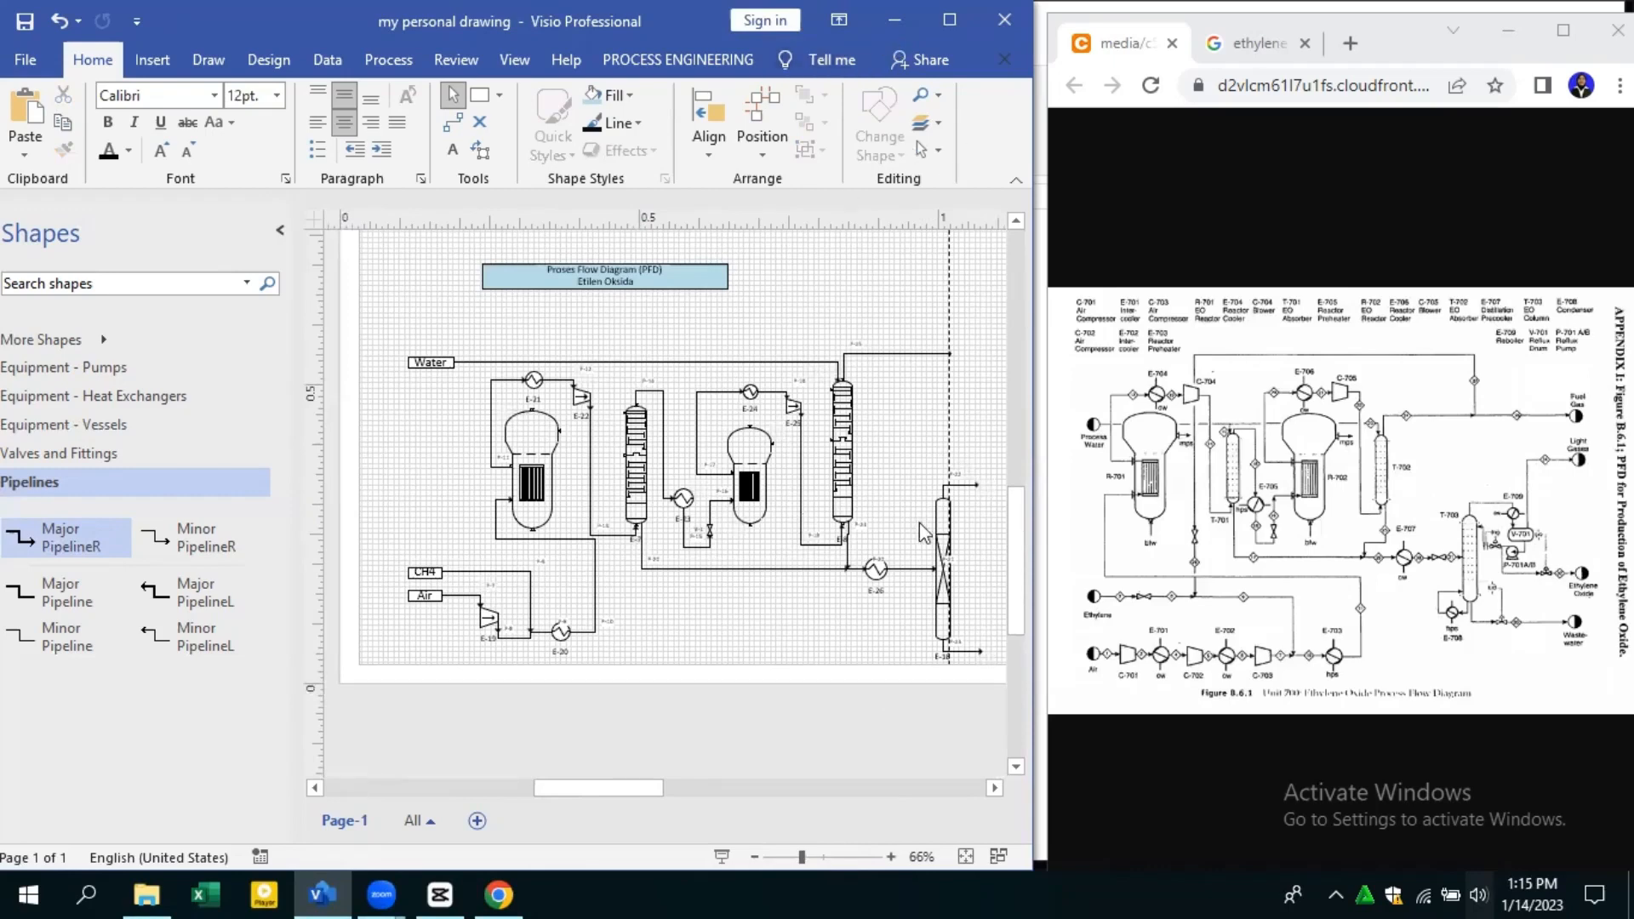
double_click(677, 868)
click(950, 176)
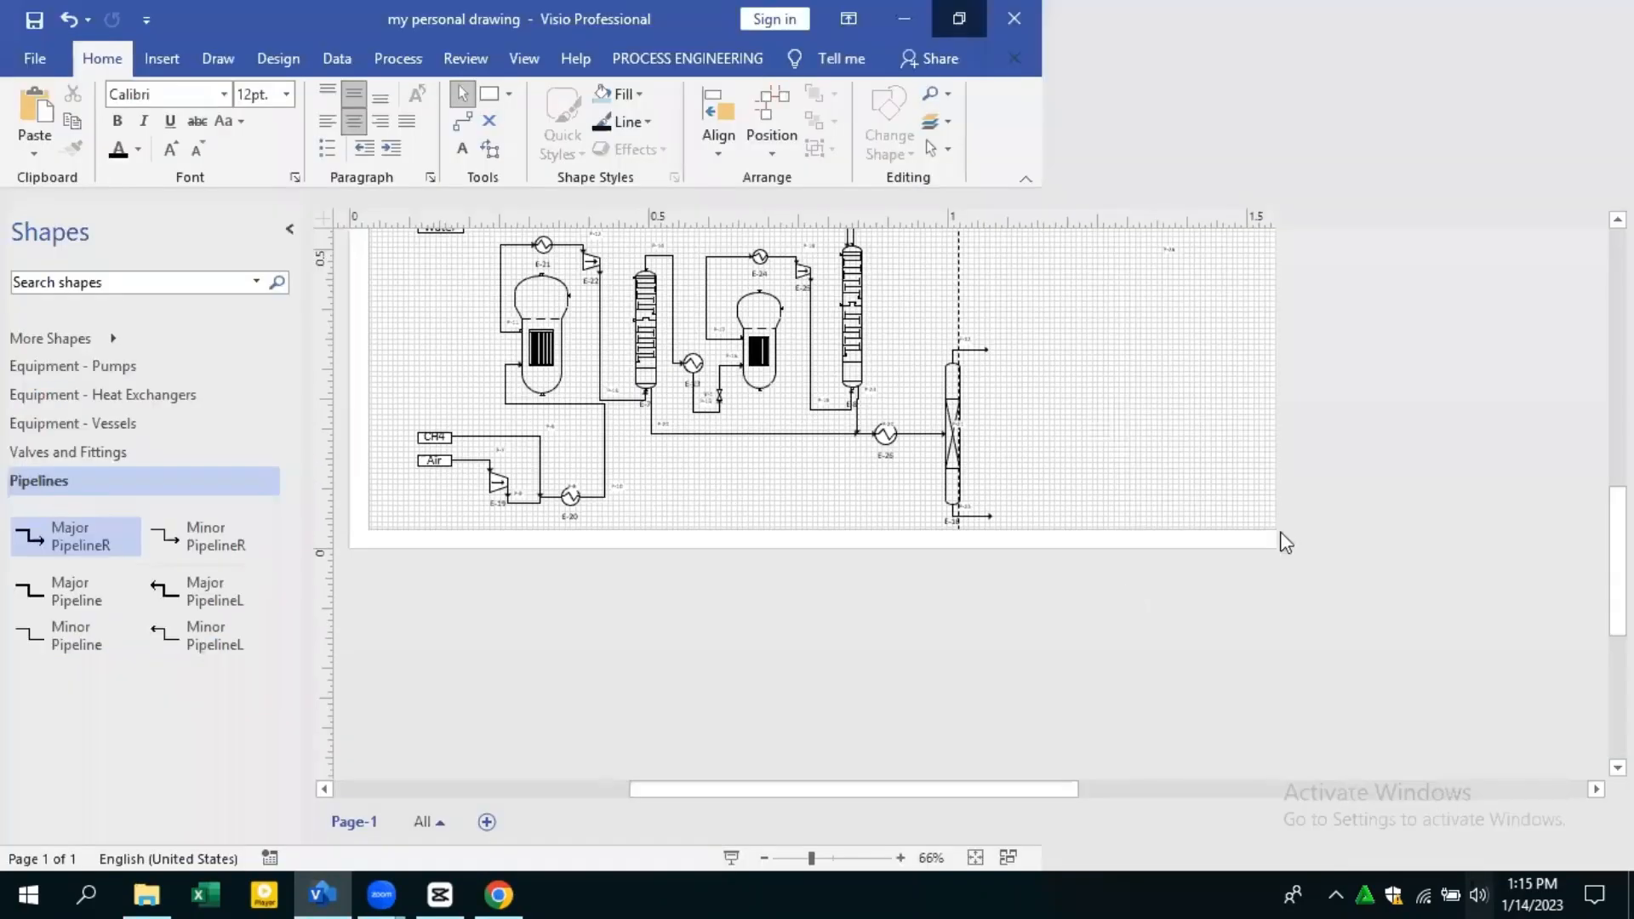
mouse_move(923, 789)
mouse_down()
mouse_move(956, 806)
mouse_move(1030, 604)
mouse_up()
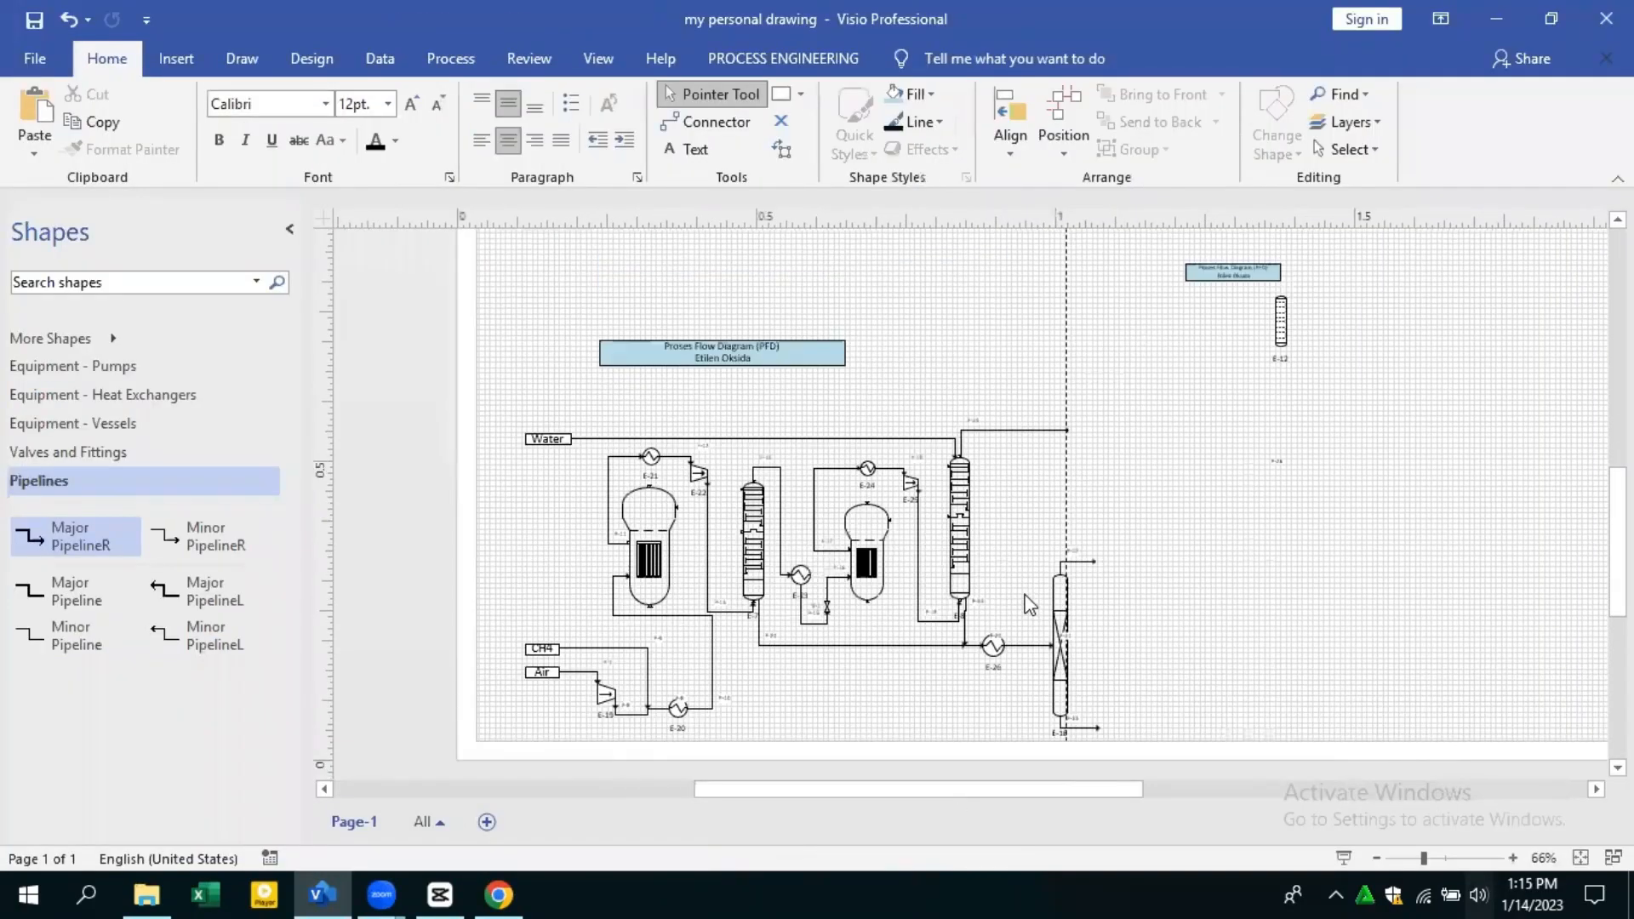
drag(1420, 839, 1415, 812)
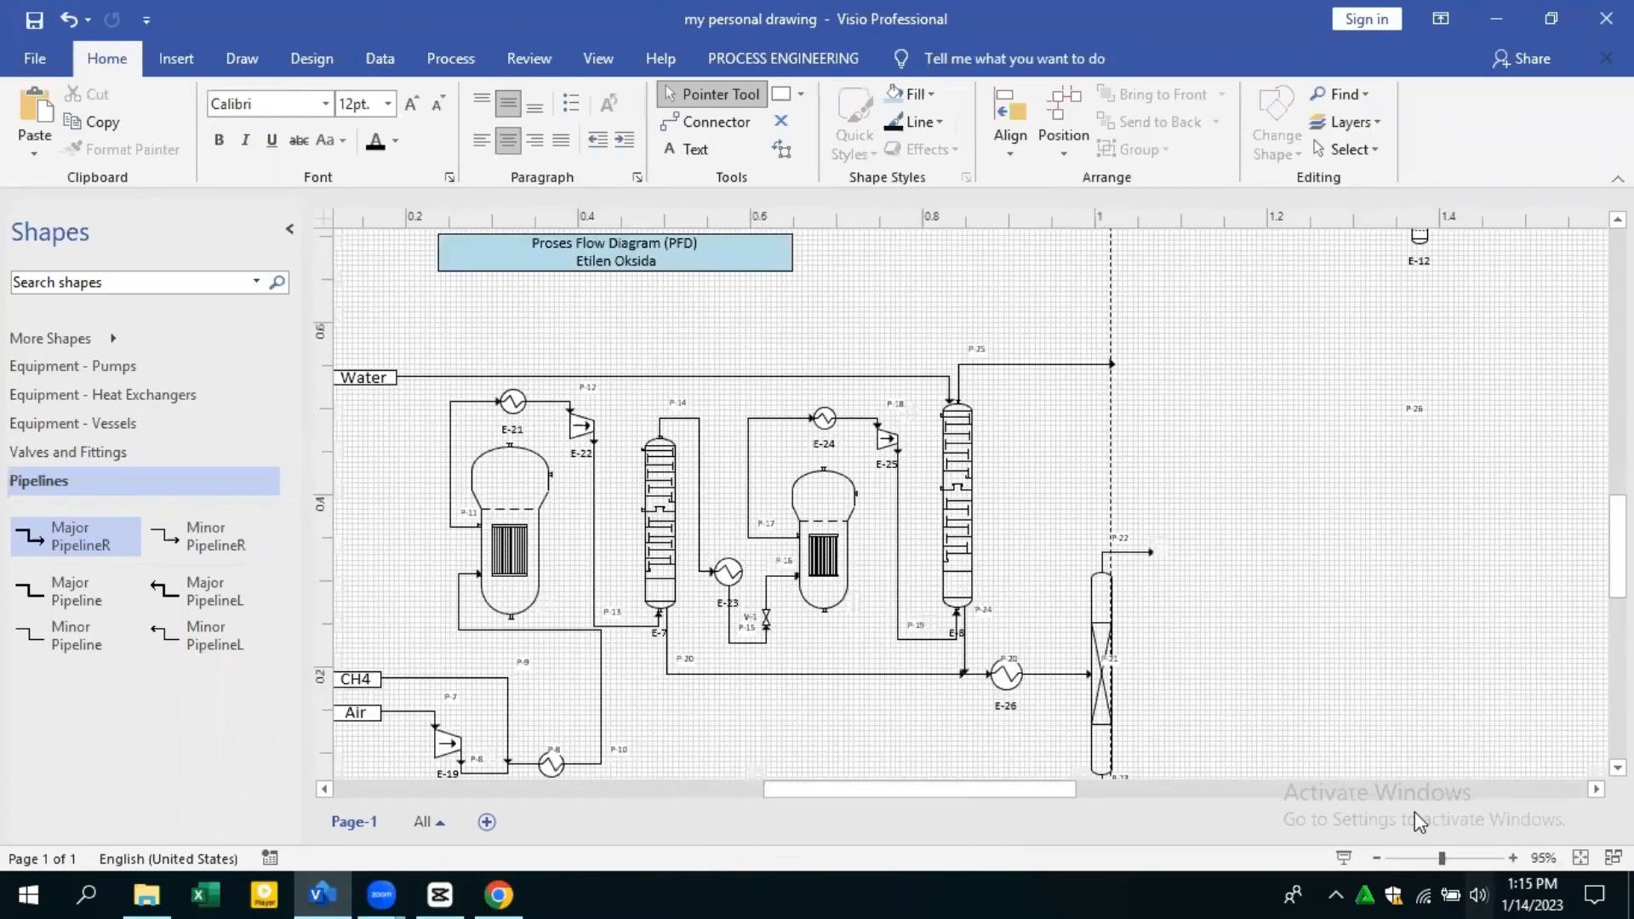
click(1478, 860)
drag(986, 783, 926, 782)
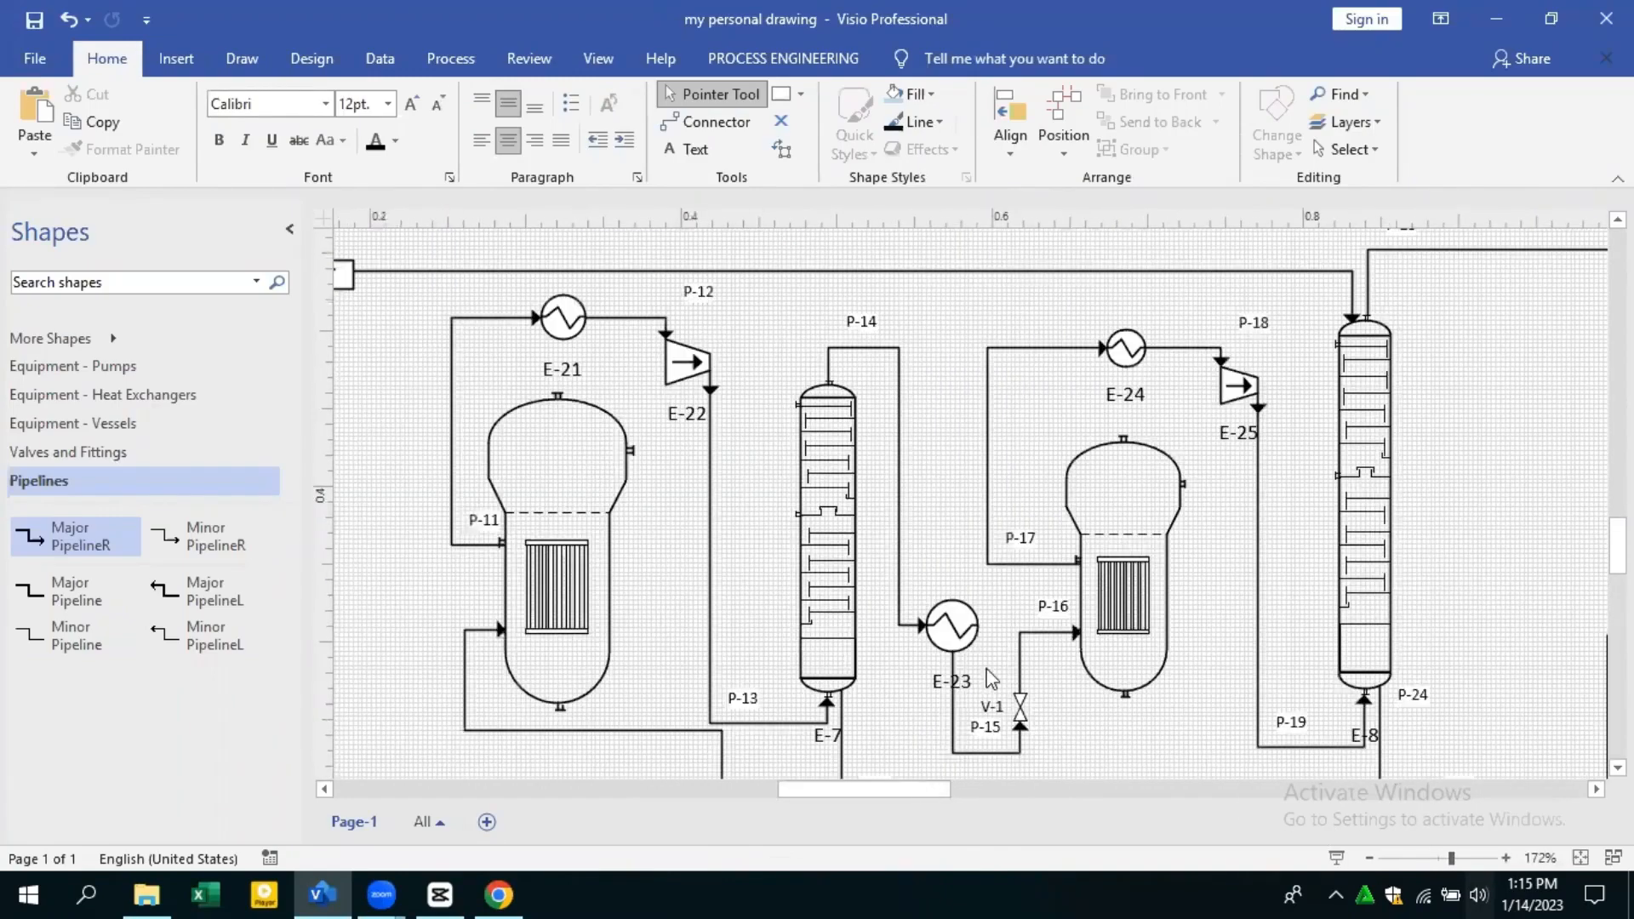
scroll(989, 678, up, 3)
scroll(989, 678, down, 6)
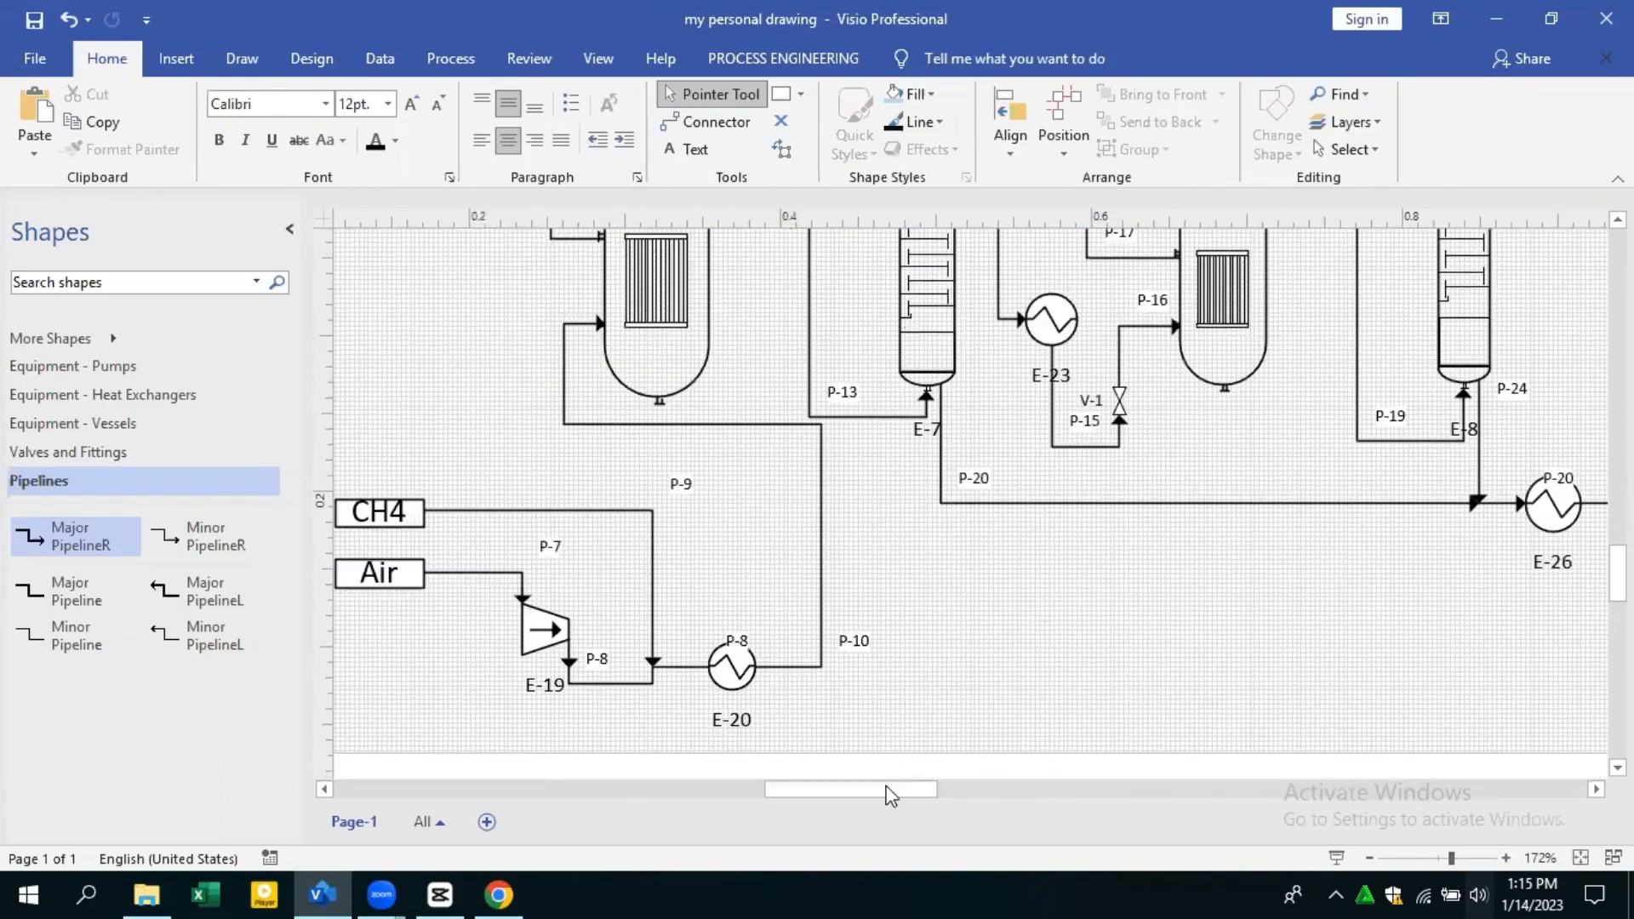
scroll(979, 766, up, 3)
scroll(979, 766, right, 5)
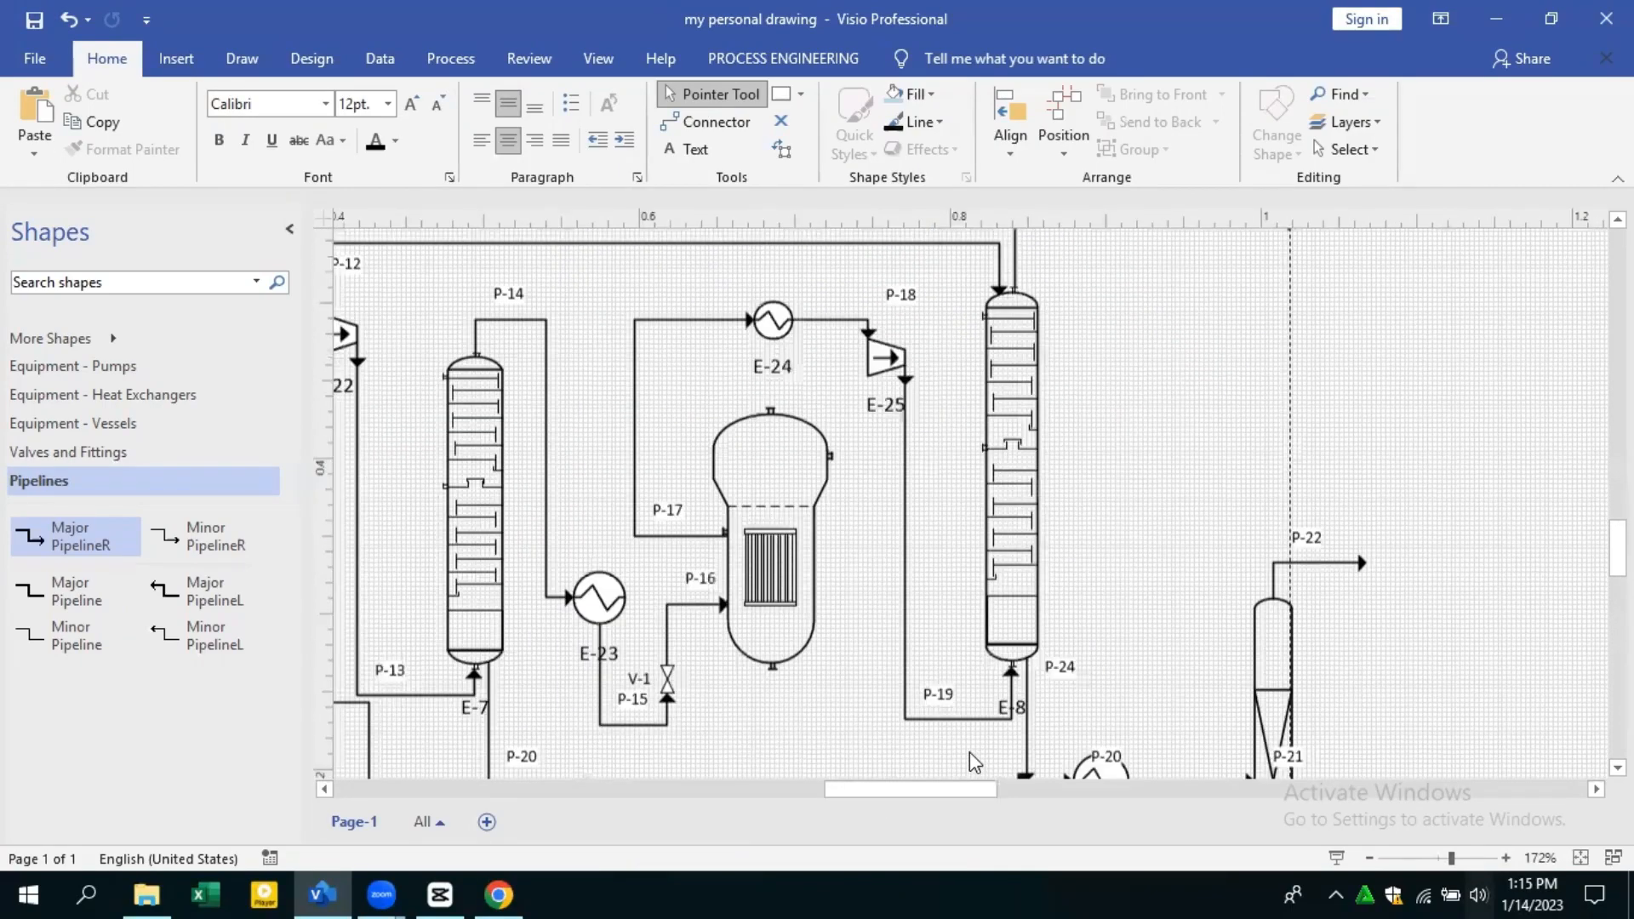
scroll(969, 753, down, 3)
click(1369, 859)
click(1369, 859)
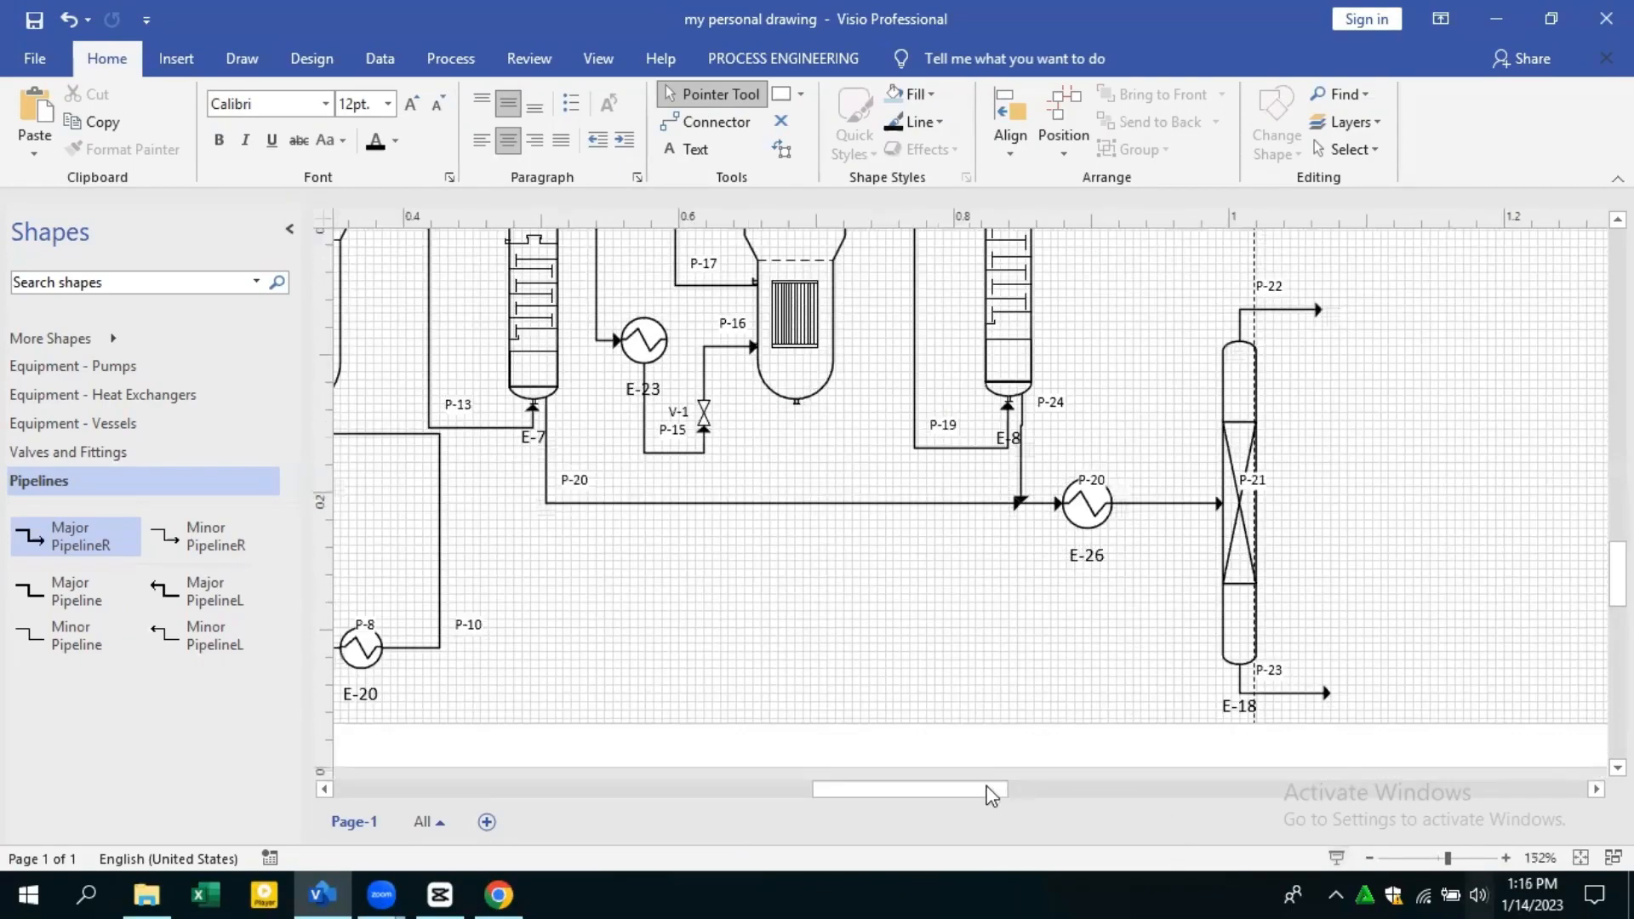
scroll(971, 783, left, 5)
scroll(943, 730, up, 5)
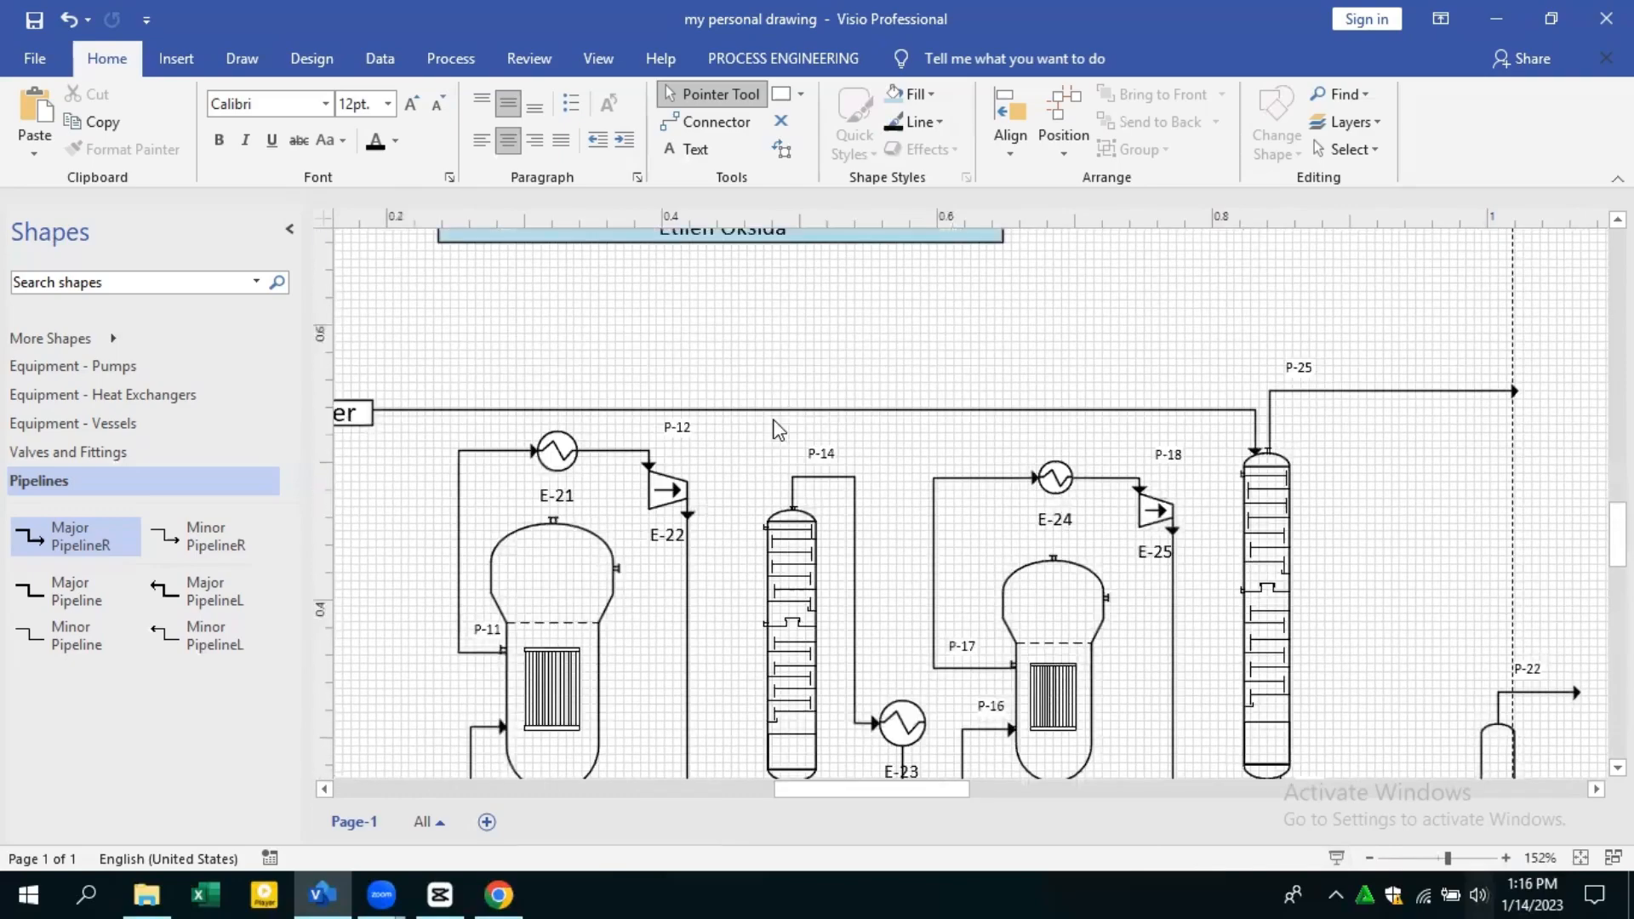
Move the title block down and right to just above the Water pipeline, and collapse the shapes pane to widen the drawing area
scroll(773, 420, up, 2)
drag(775, 390, 873, 524)
scroll(868, 527, down, 3)
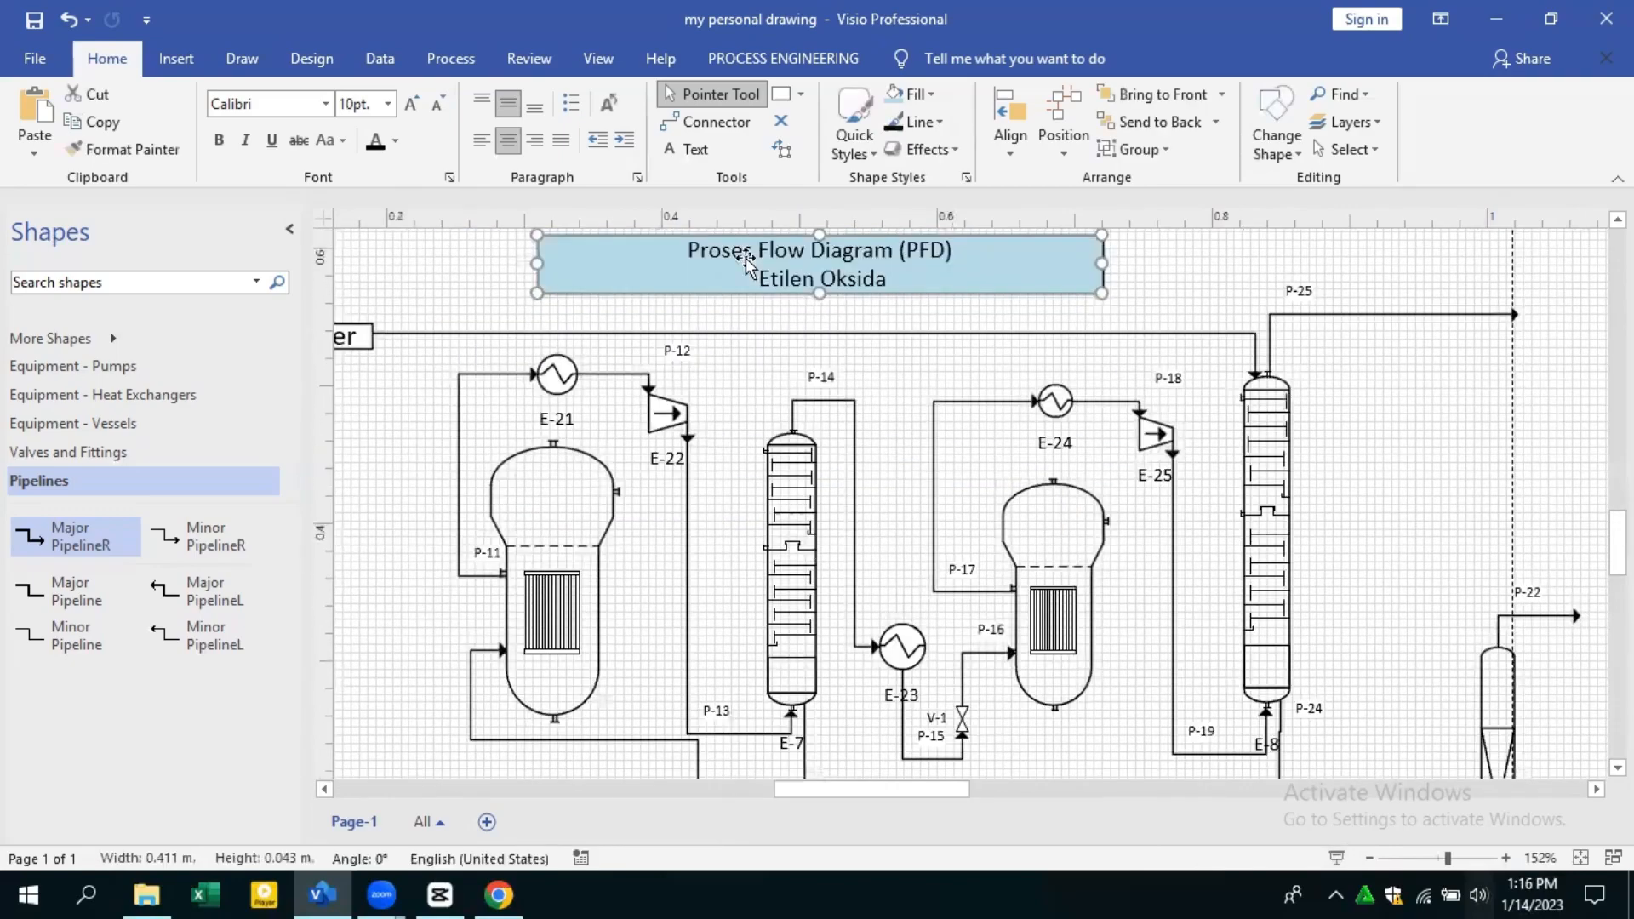
click(290, 229)
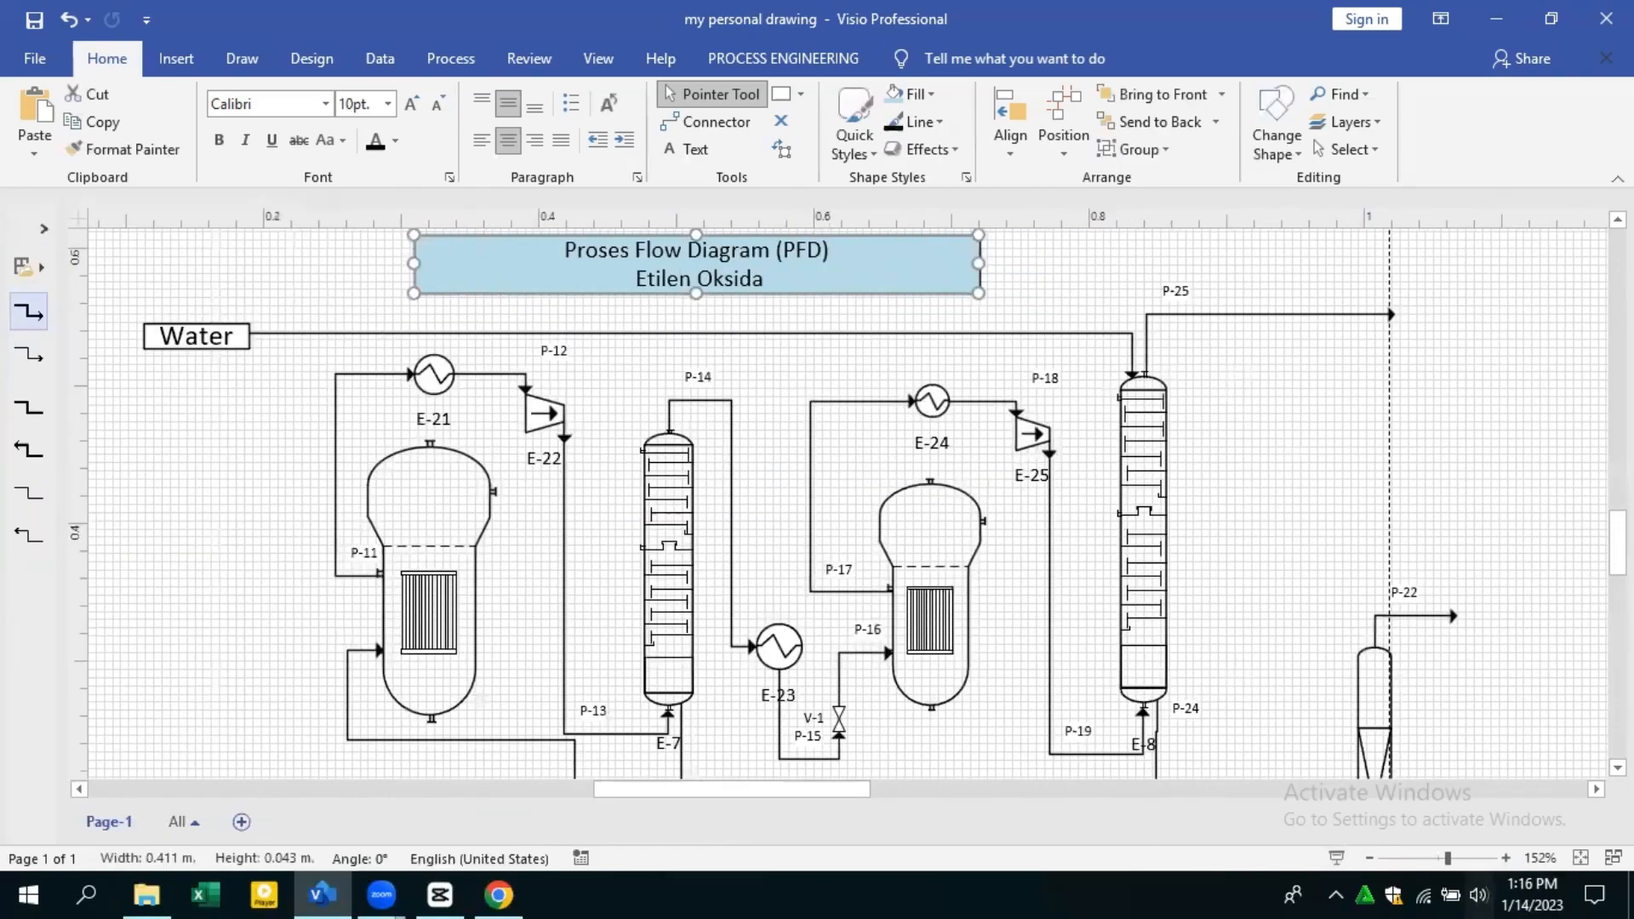
scroll(1159, 575, down, 1)
scroll(1160, 574, up, 2)
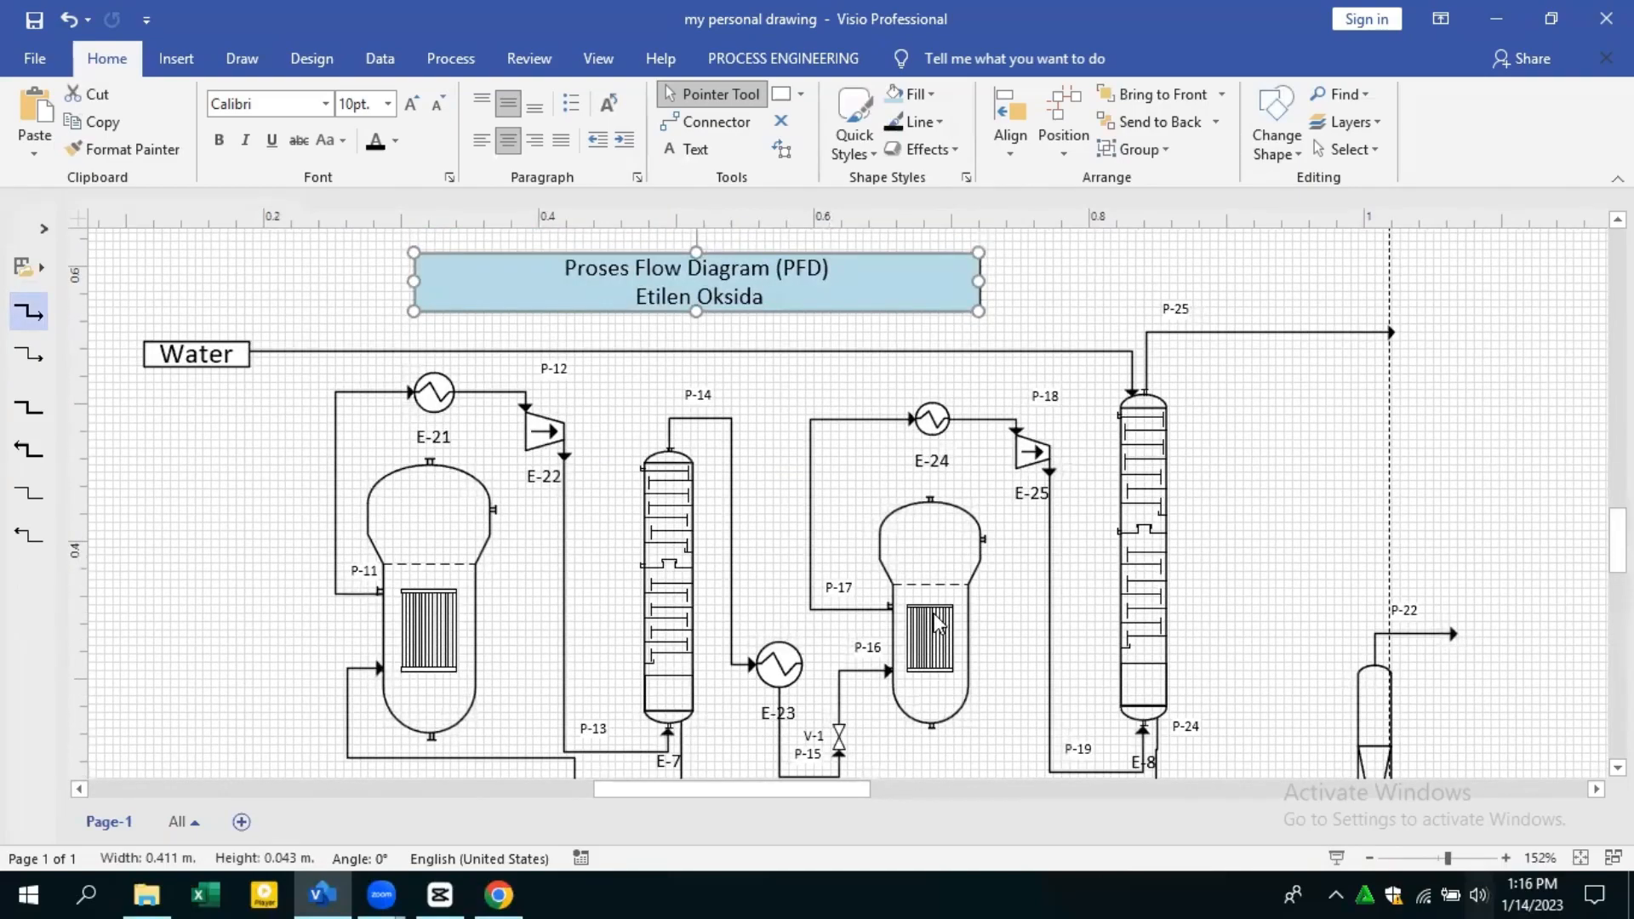
click(1248, 516)
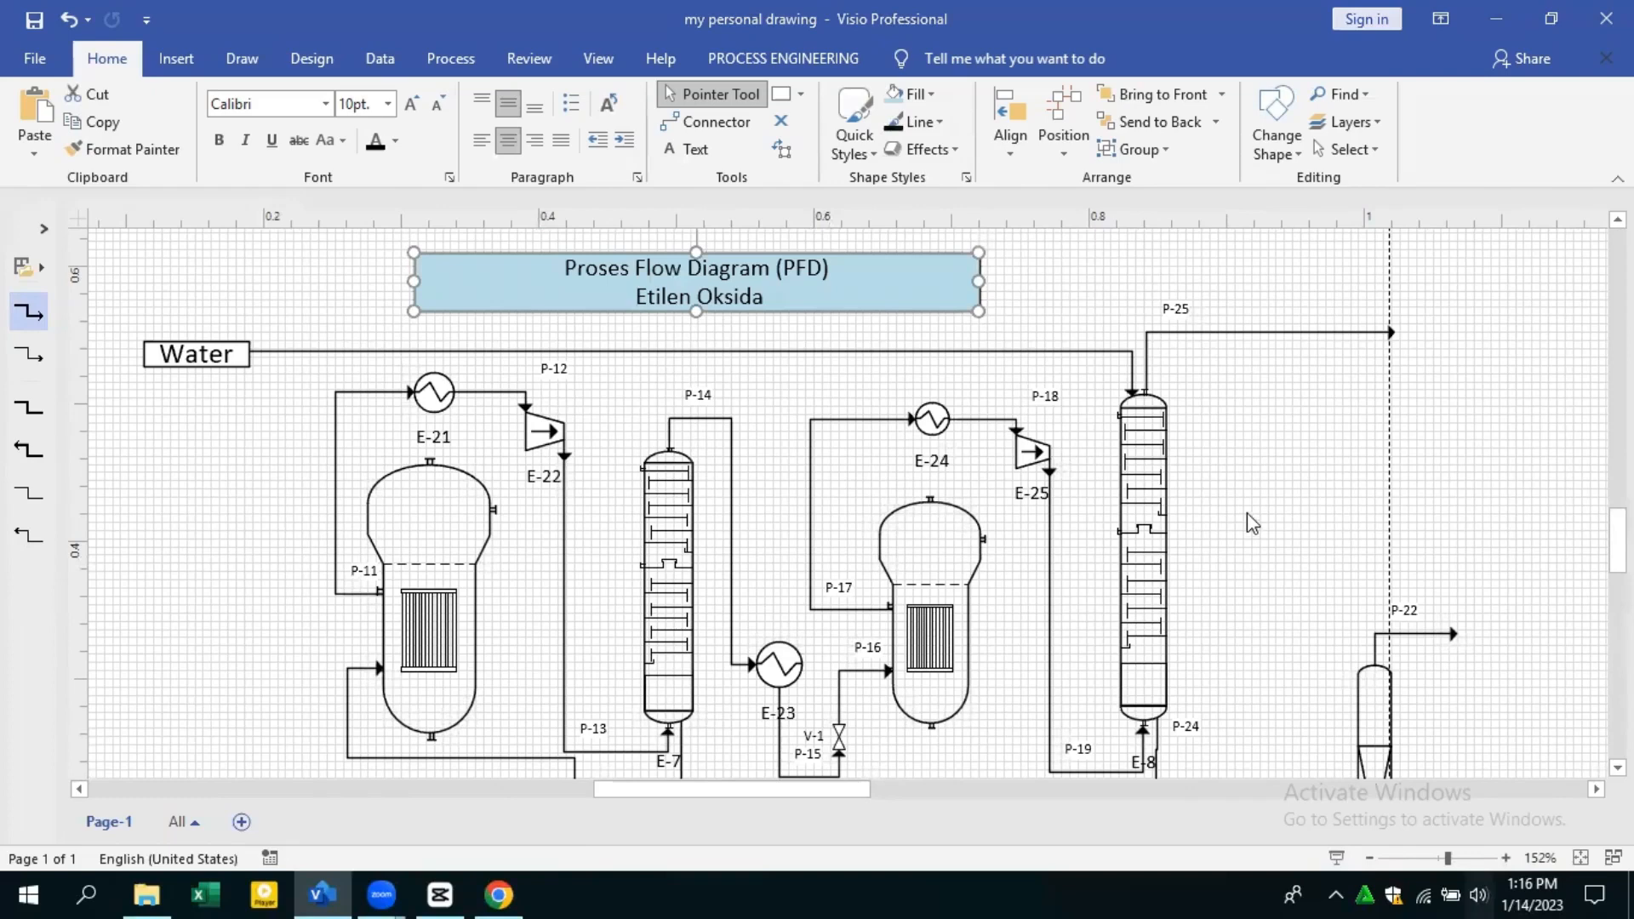